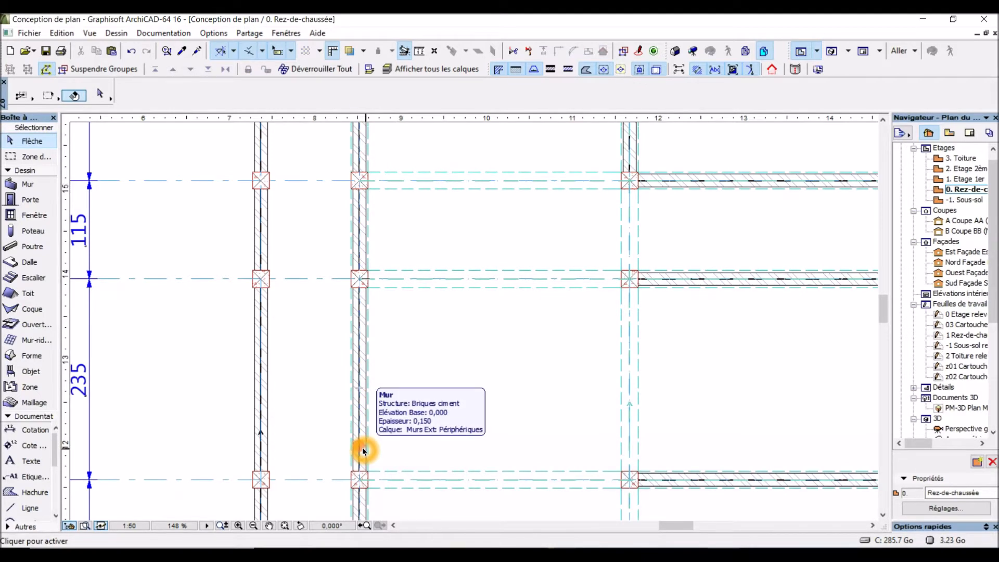
pyautogui.click(363, 447)
pyautogui.scroll(-1, 361, 408)
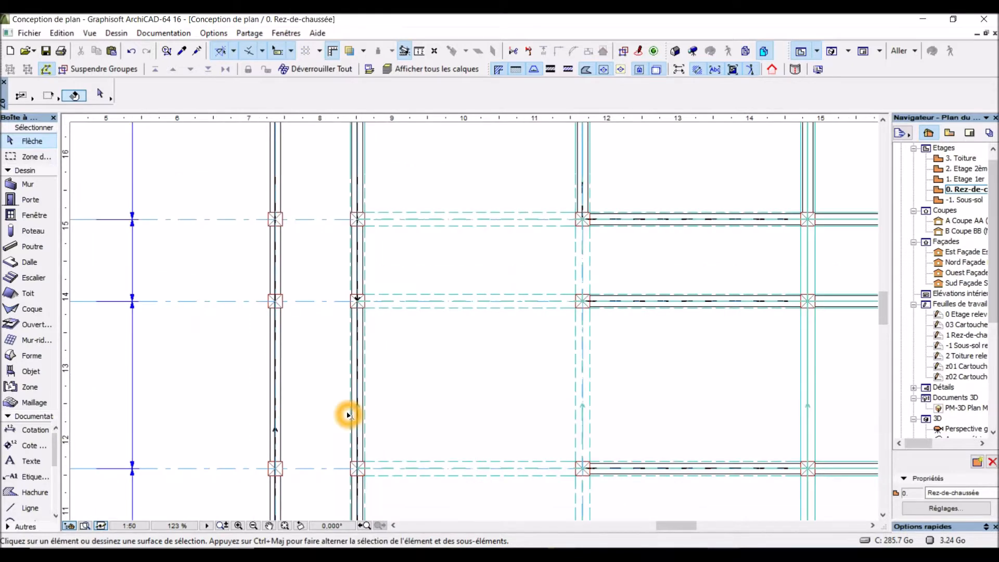
pyautogui.click(357, 383)
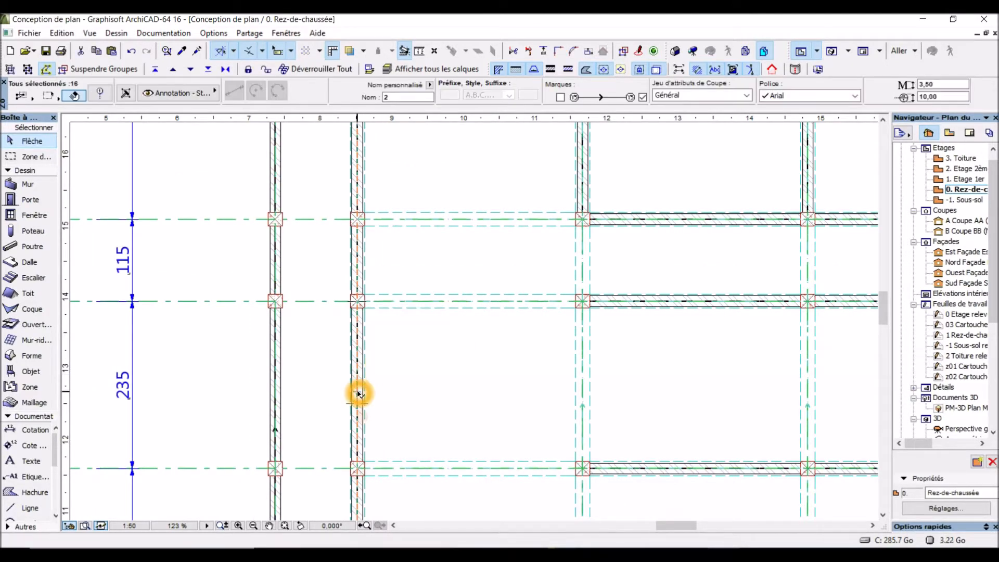
pyautogui.click(359, 389)
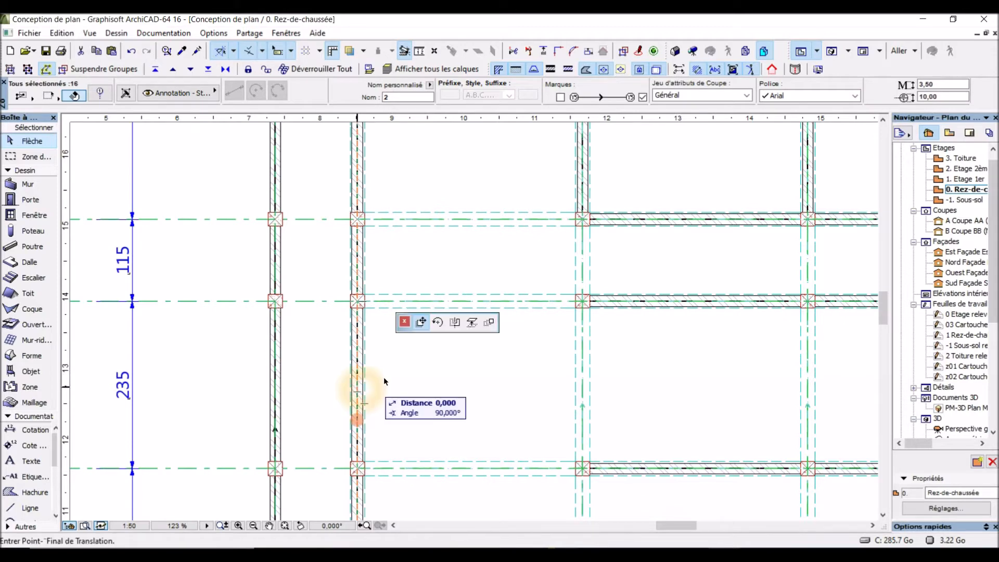
pyautogui.click(373, 404)
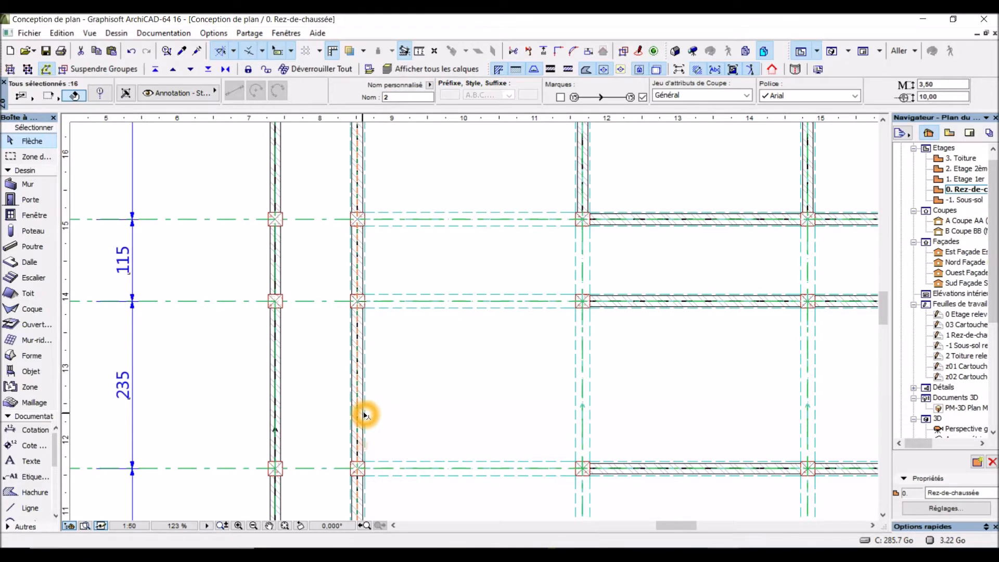
# Place a copy of the house's inner left perimeter wall 5,20 m to its right.
pyautogui.click(364, 414)
pyautogui.click(364, 413)
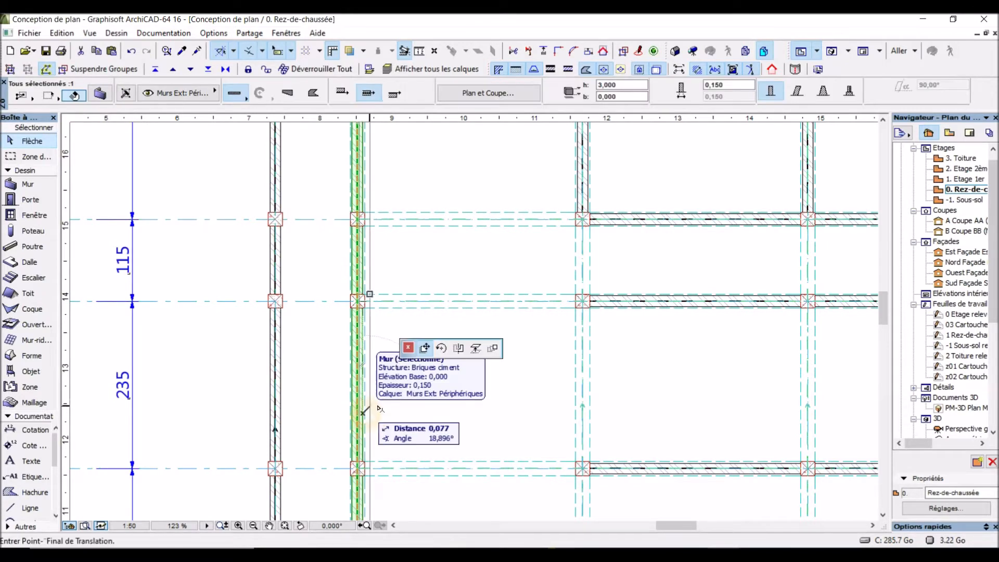
pyautogui.click(467, 413)
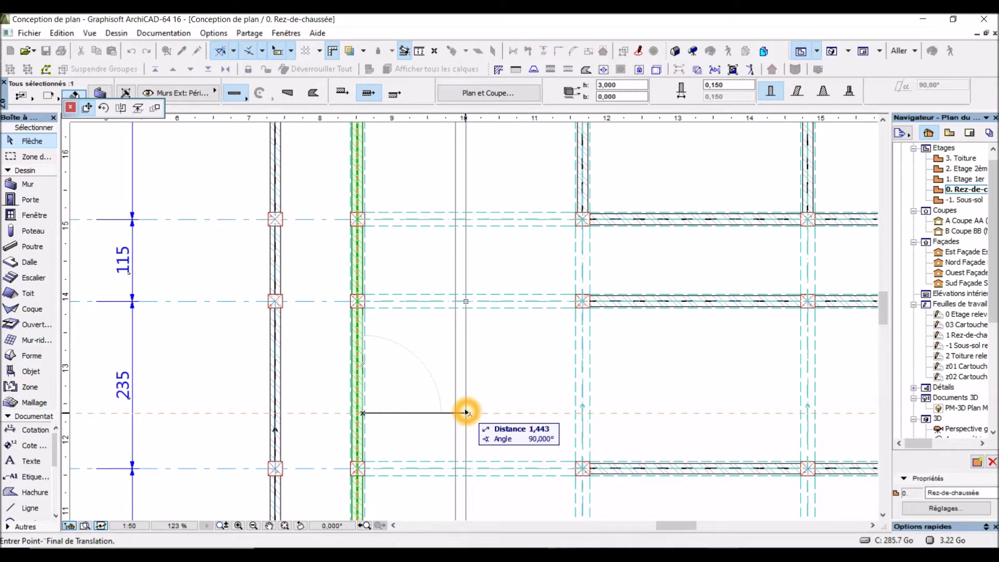
pyautogui.press('ctrl')
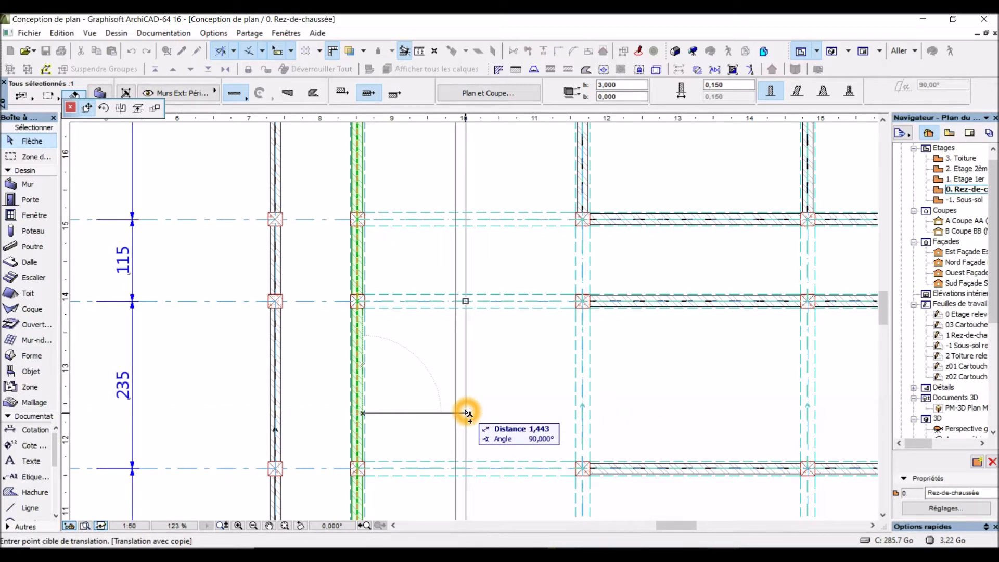
pyautogui.write('5,20')
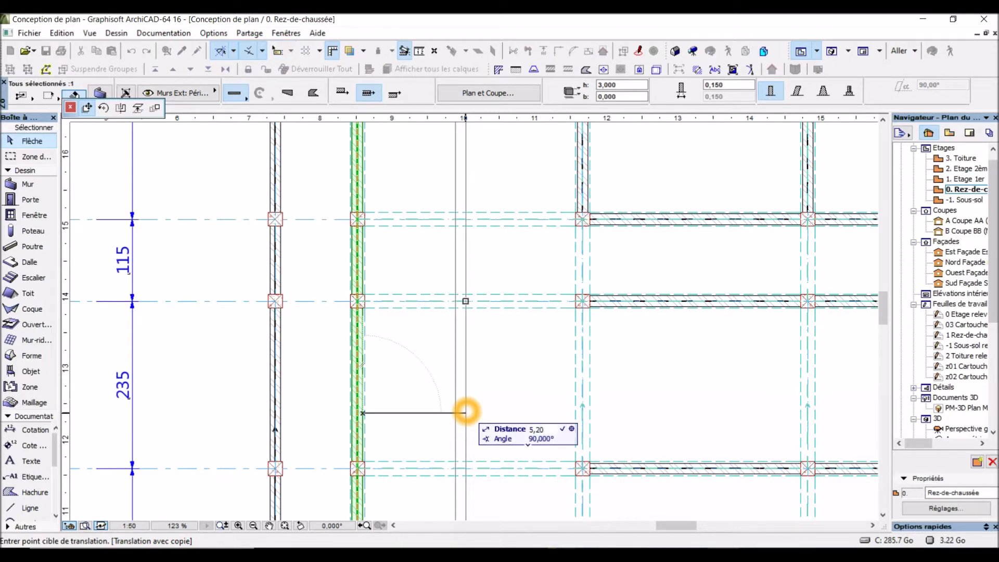
pyautogui.press('Return')
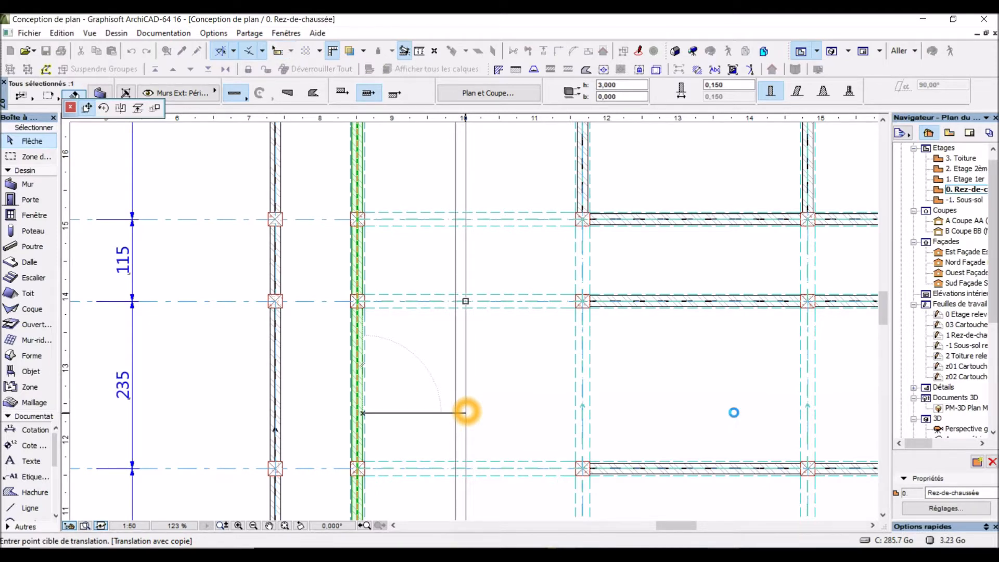
pyautogui.scroll(-5, 476, 354)
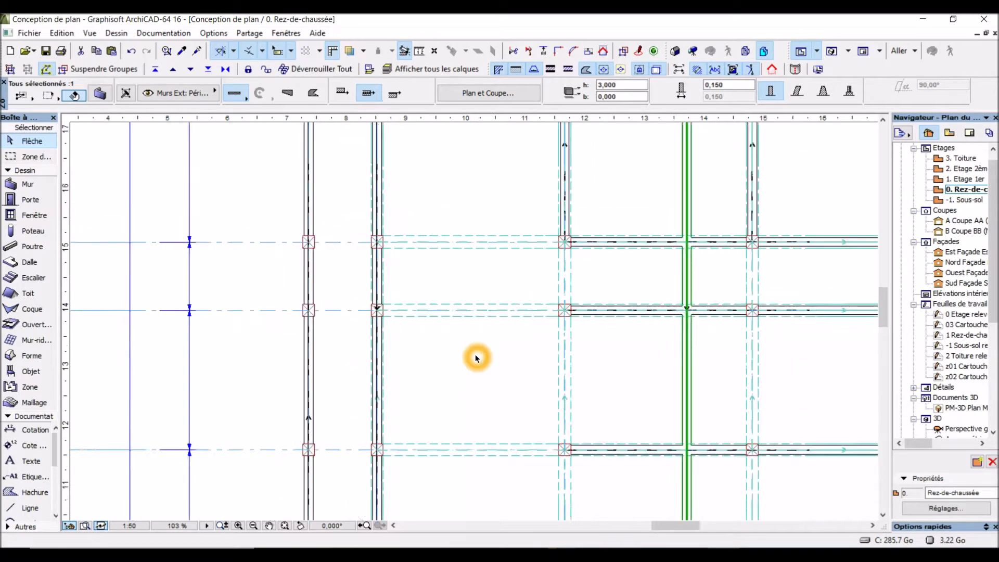
pyautogui.click(475, 356)
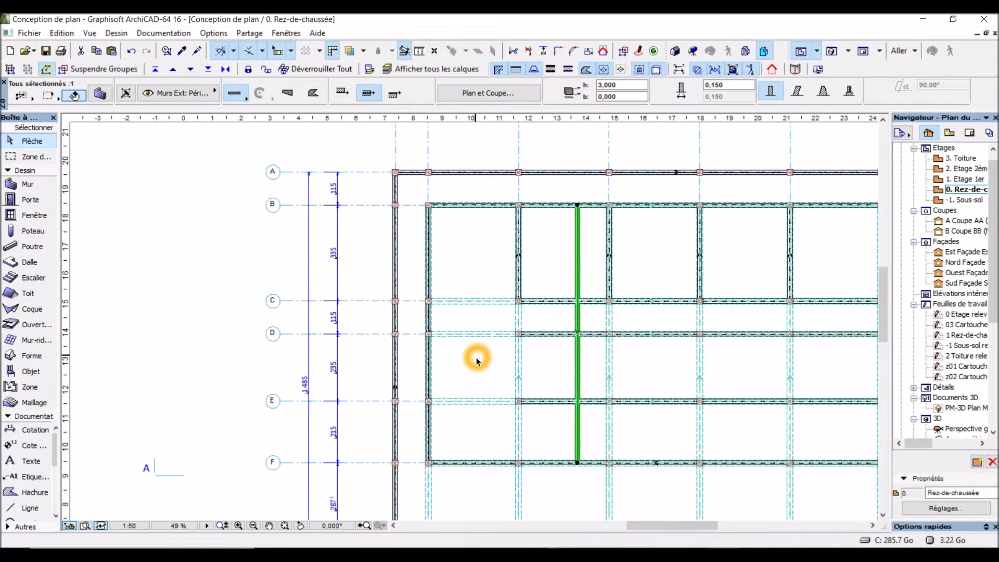
pyautogui.scroll(2, 602, 481)
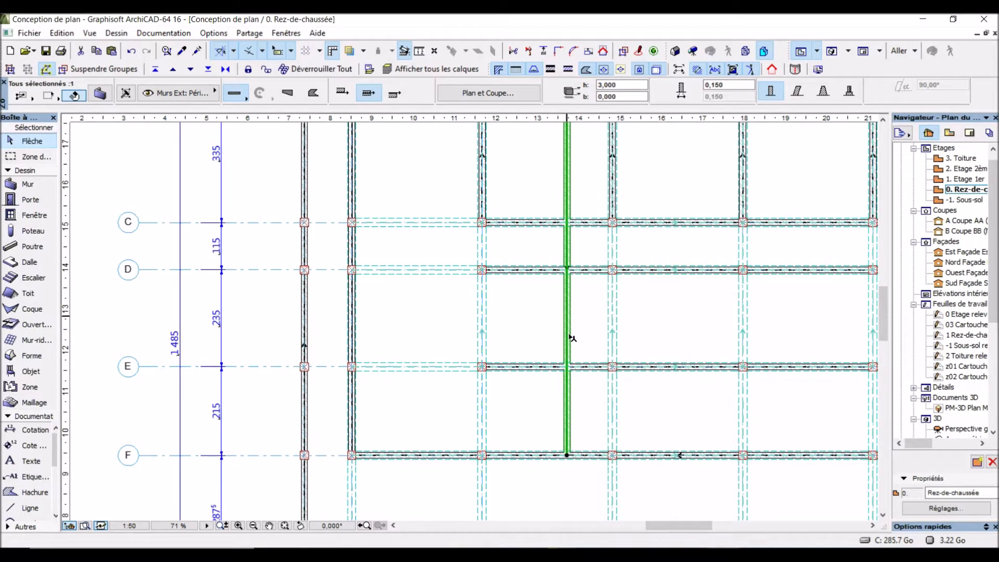
pyautogui.scroll(-2, 500, 368)
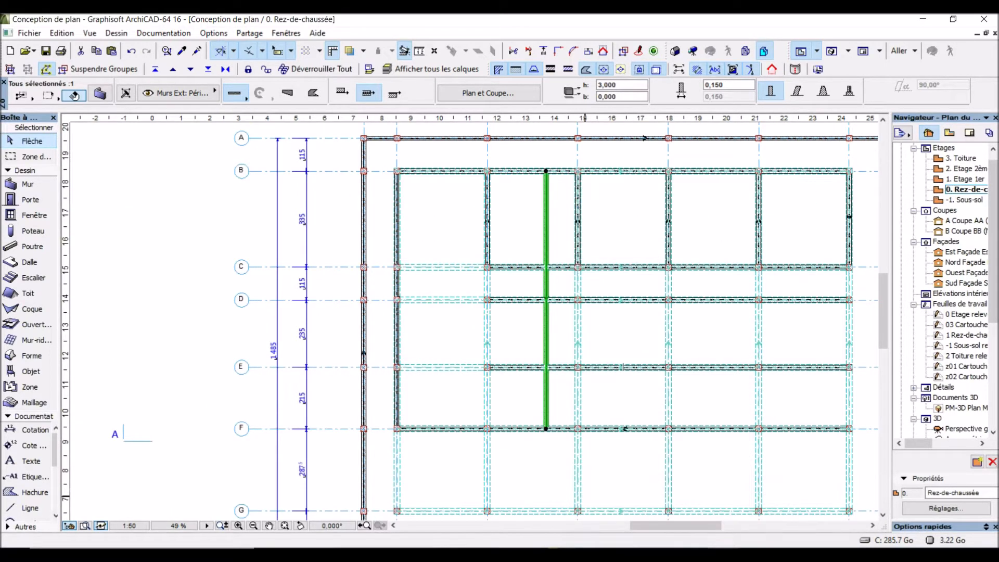
# Trim away the copied wall's segments between axes B and C and between axes C and D.
pyautogui.click(661, 555)
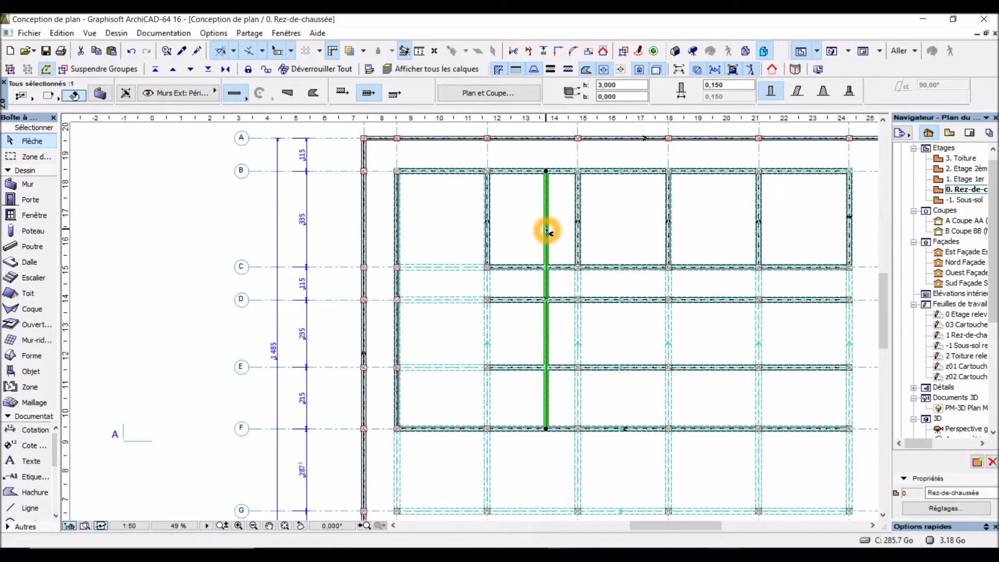
pyautogui.keyDown('ctrl'); pyautogui.click(547, 226); pyautogui.keyUp('ctrl')
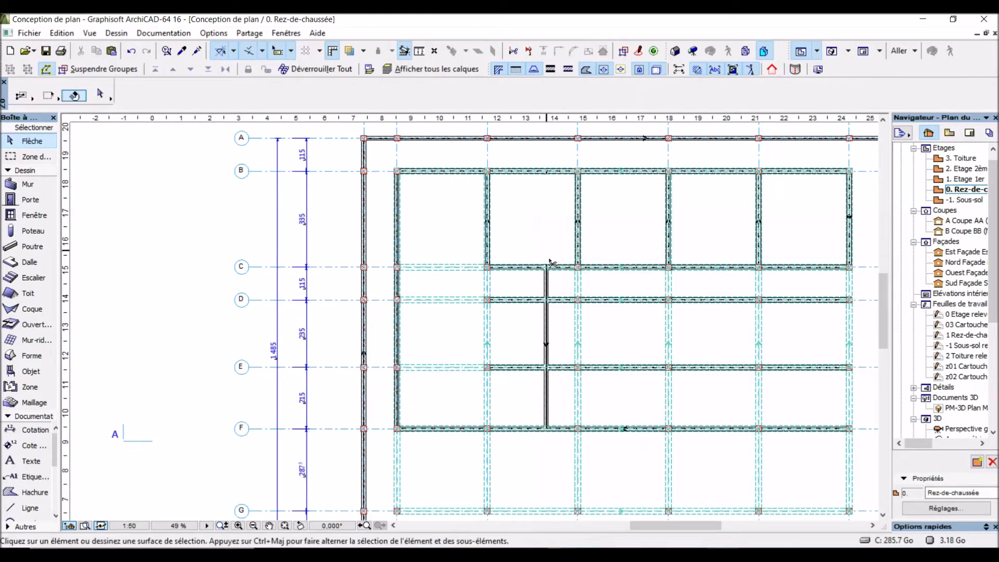
pyautogui.keyDown('ctrl'); pyautogui.click(548, 286); pyautogui.keyUp('ctrl')
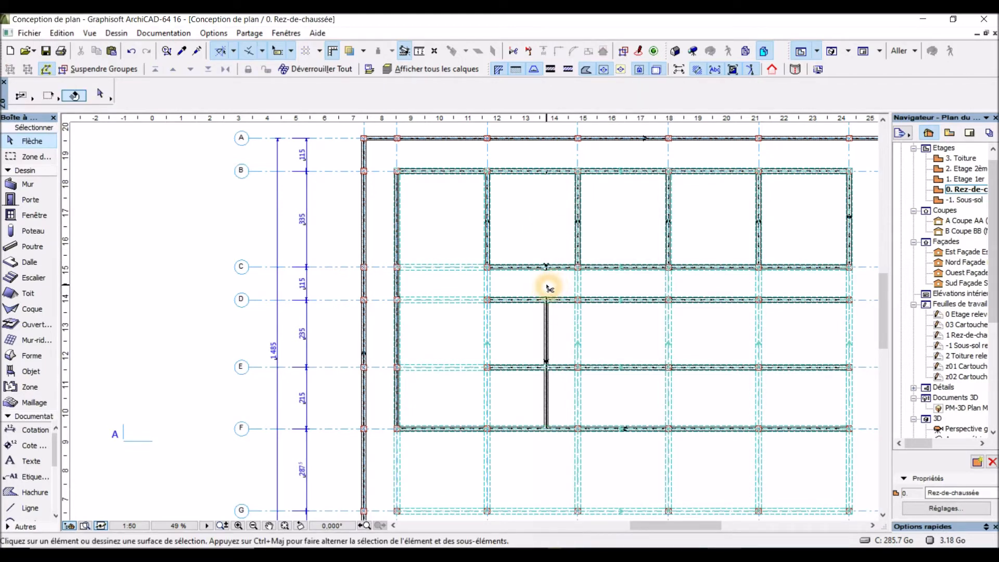
# Place a copy of the trimmed wall between axes D and F 1,125 m to its right.
pyautogui.click(548, 330)
pyautogui.click(547, 329)
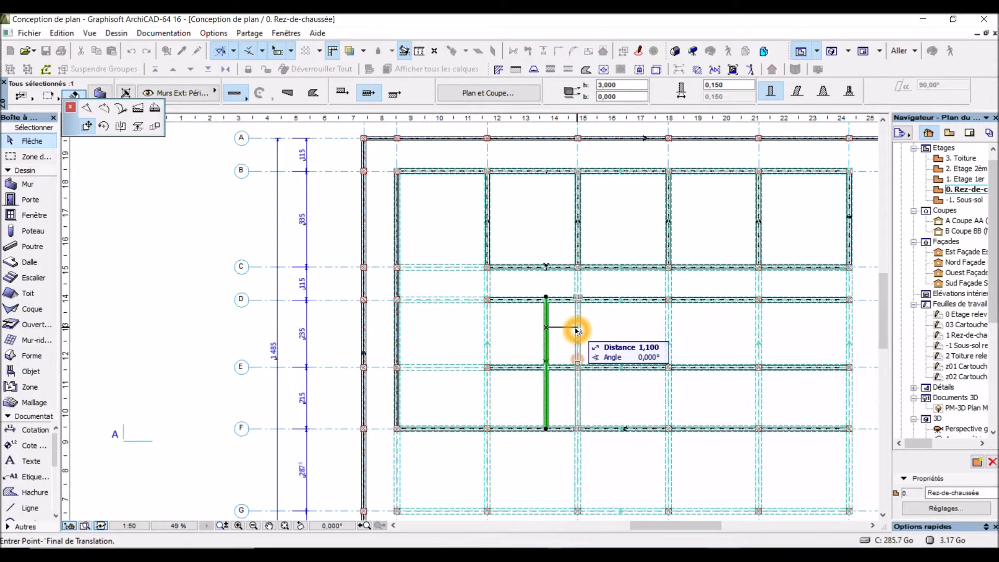
pyautogui.press('ctrl')
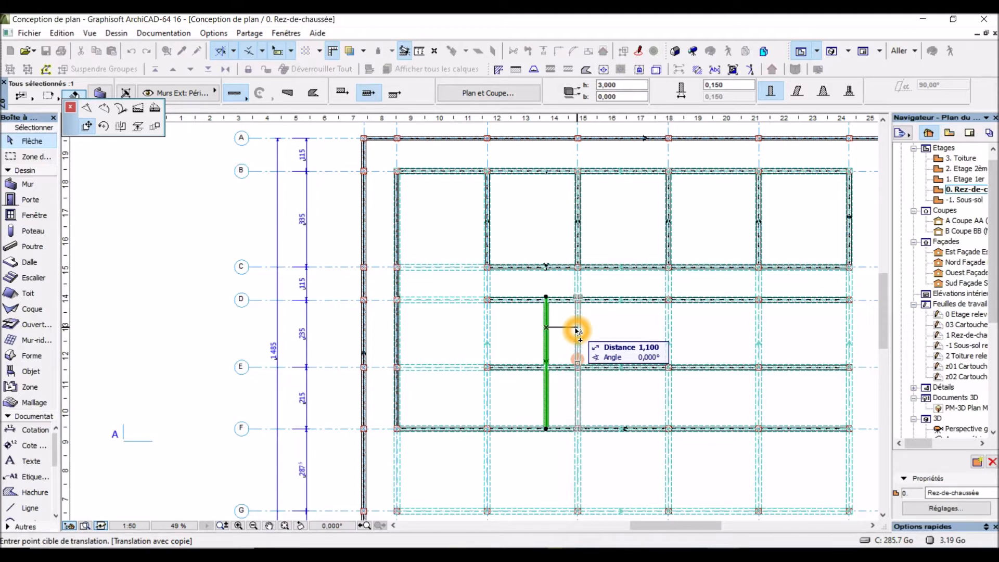
pyautogui.write('1')
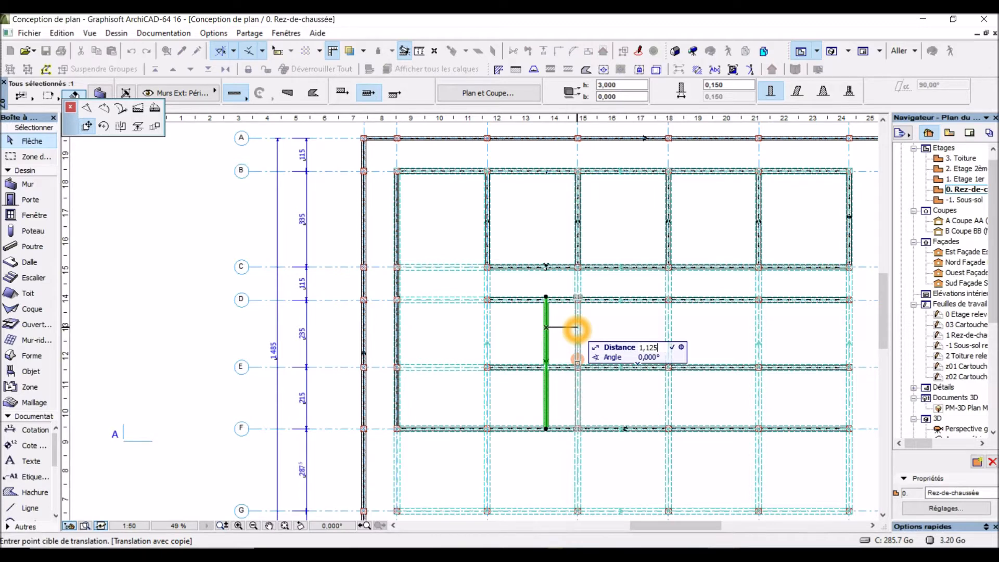
pyautogui.press('Return')
# Examine how the new wall copy lines up with the columns and beams between axes D and F.
pyautogui.scroll(5, 579, 331)
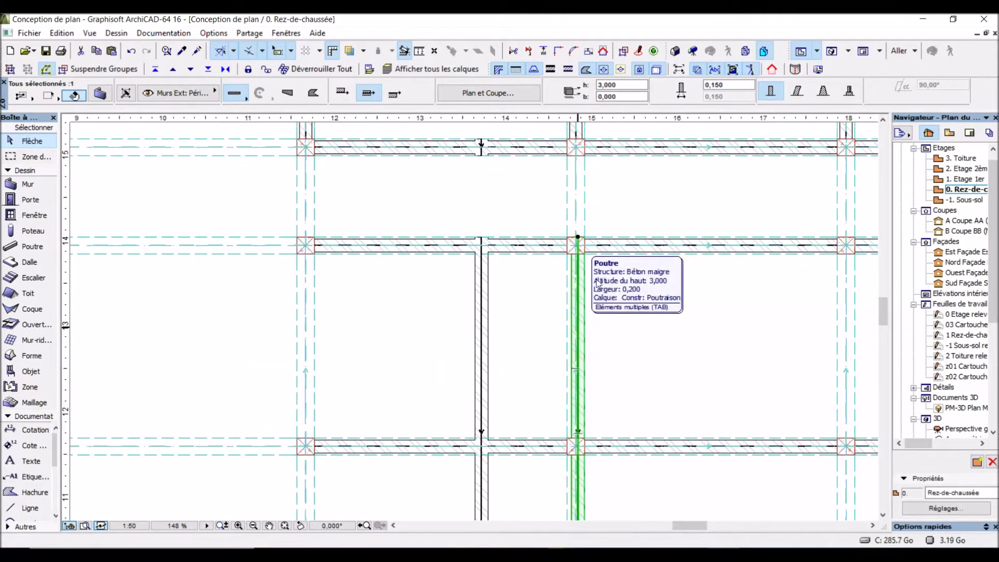
pyautogui.scroll(5, 576, 236)
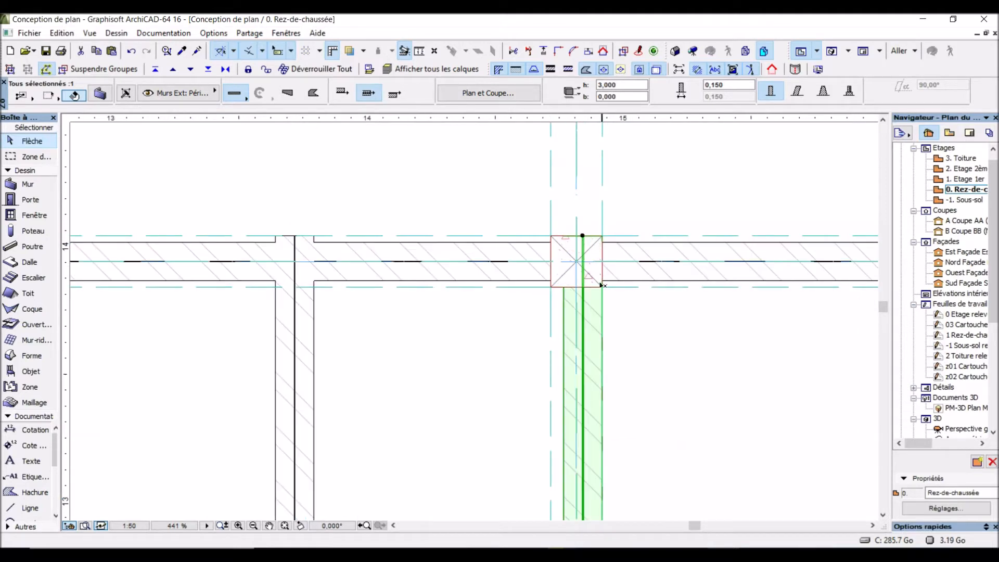
pyautogui.scroll(-2, 598, 291)
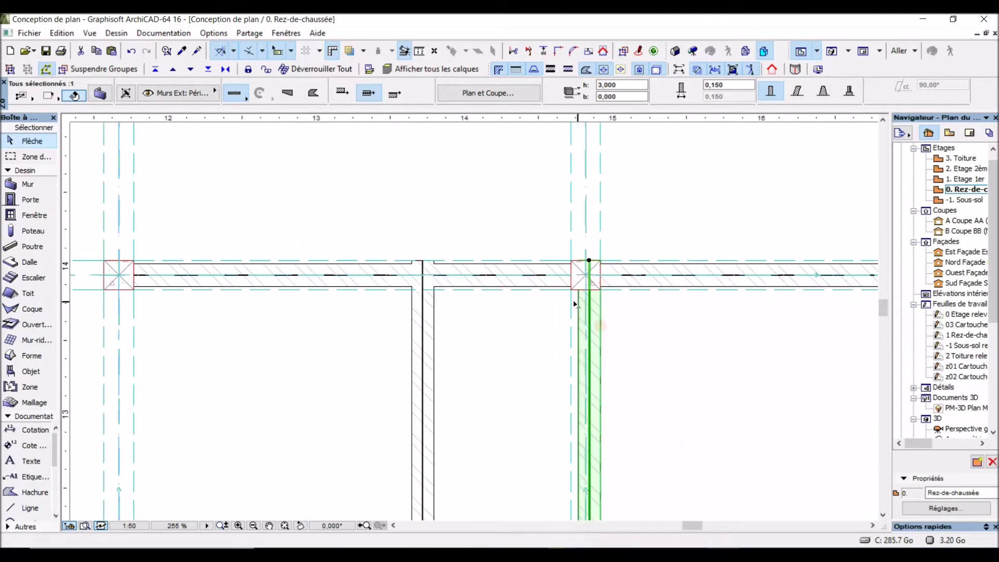
pyautogui.scroll(-3, 519, 307)
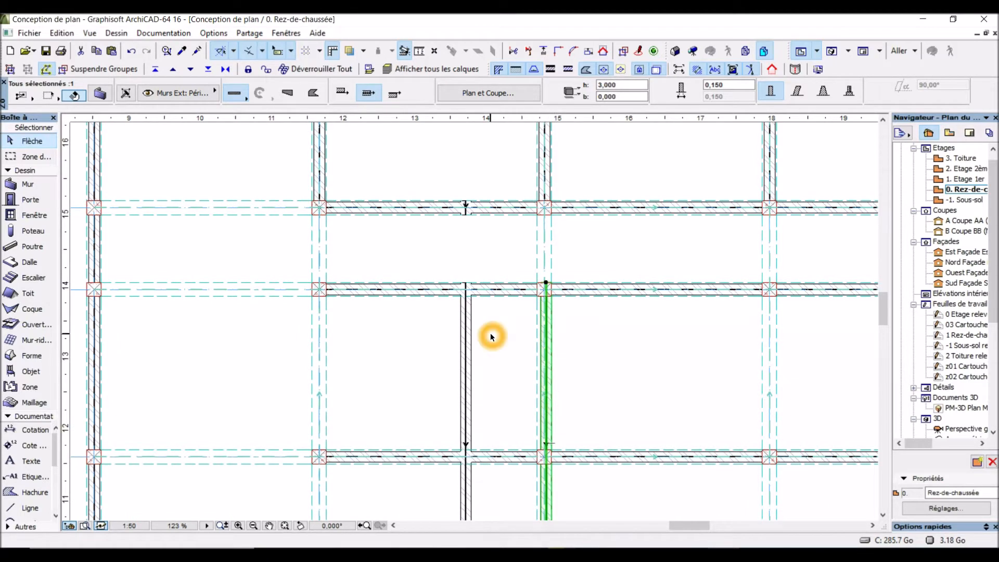
pyautogui.scroll(-2, 491, 333)
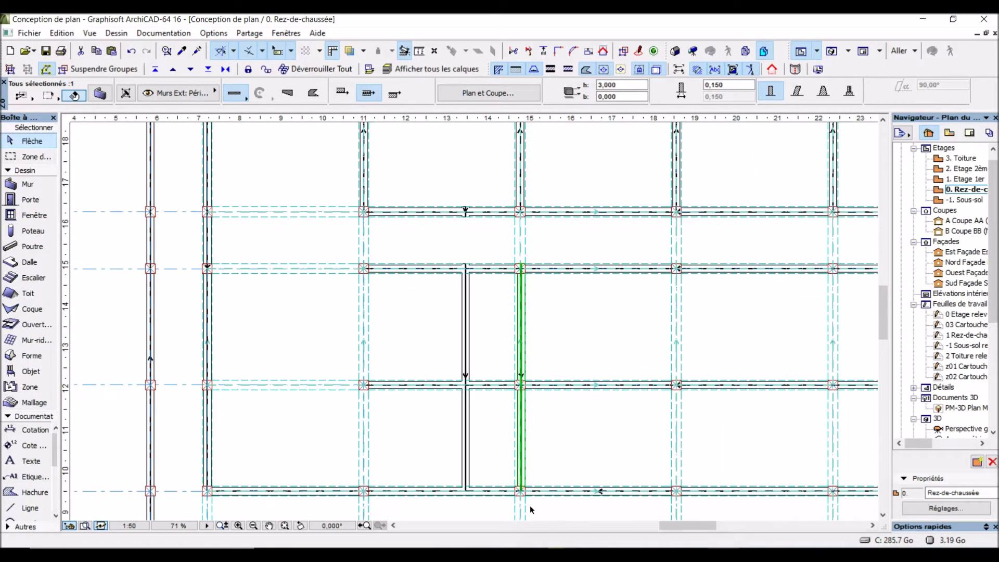
pyautogui.scroll(4, 529, 505)
pyautogui.scroll(-3, 514, 483)
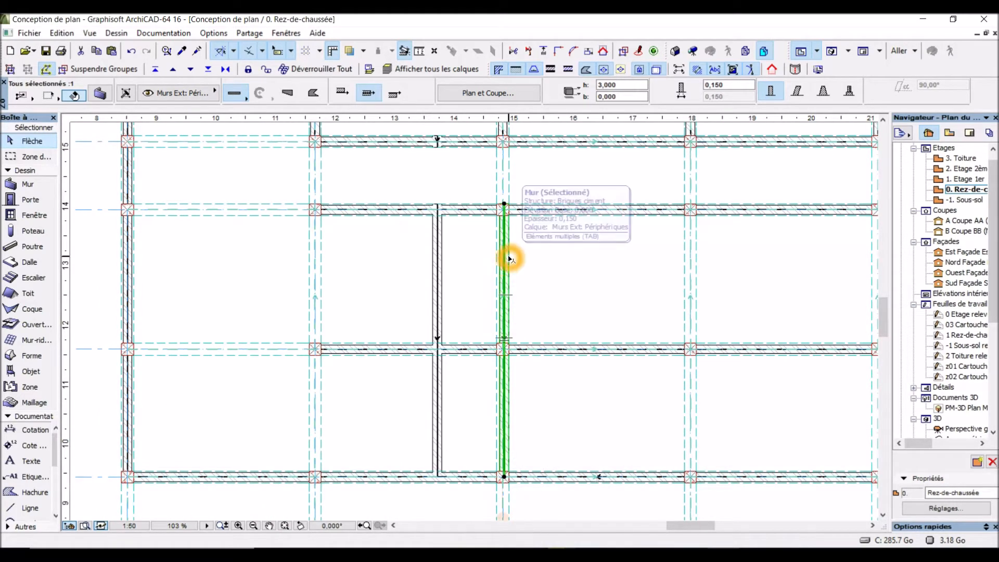
pyautogui.scroll(1, 515, 159)
pyautogui.scroll(4, 516, 160)
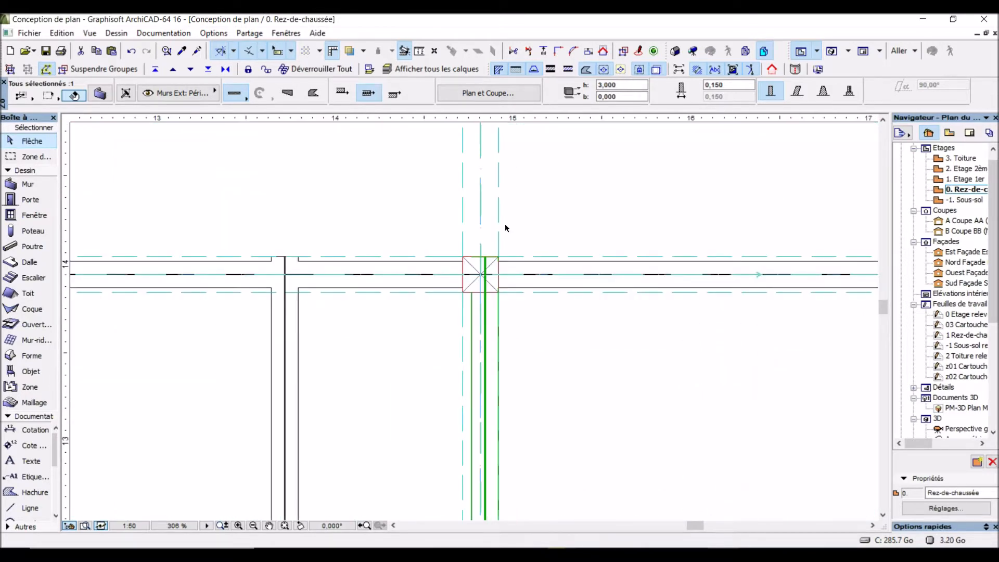
pyautogui.scroll(4, 495, 233)
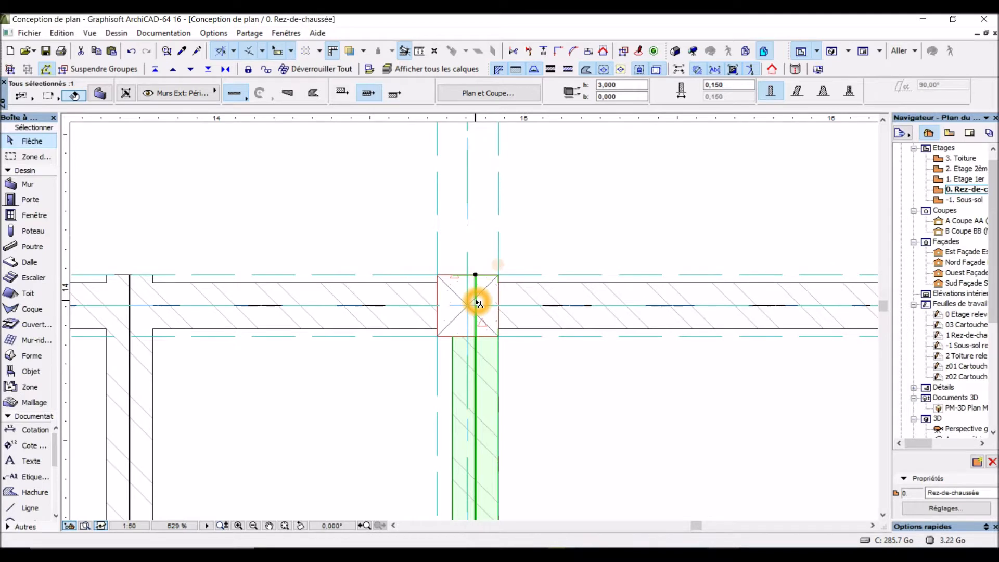
pyautogui.scroll(-4, 478, 303)
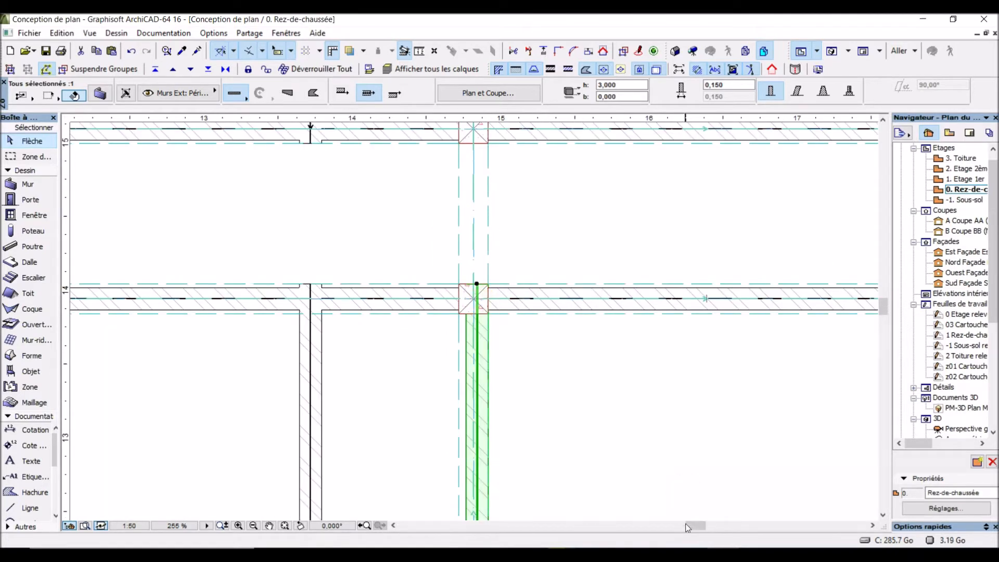
# Switch to Test de conception plan.pdf, examine the horizontal dimension chains below the terrace, and return to ArchiCAD.
pyautogui.hotkey('alt', 'Tab')
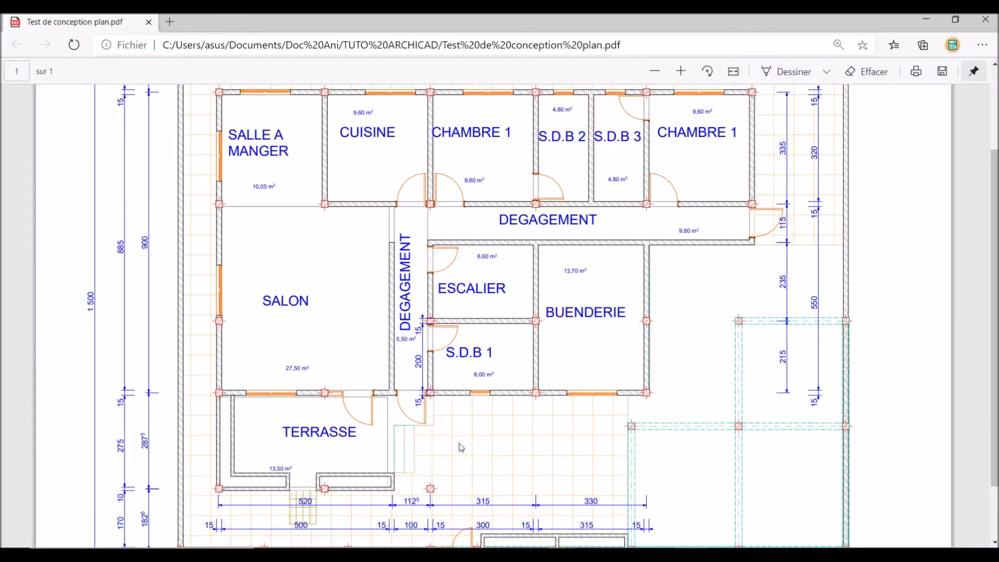
pyautogui.click(466, 525)
pyautogui.click(410, 520)
pyautogui.click(408, 509)
pyautogui.click(417, 506)
pyautogui.click(400, 510)
pyautogui.click(416, 507)
pyautogui.click(414, 505)
pyautogui.click(416, 505)
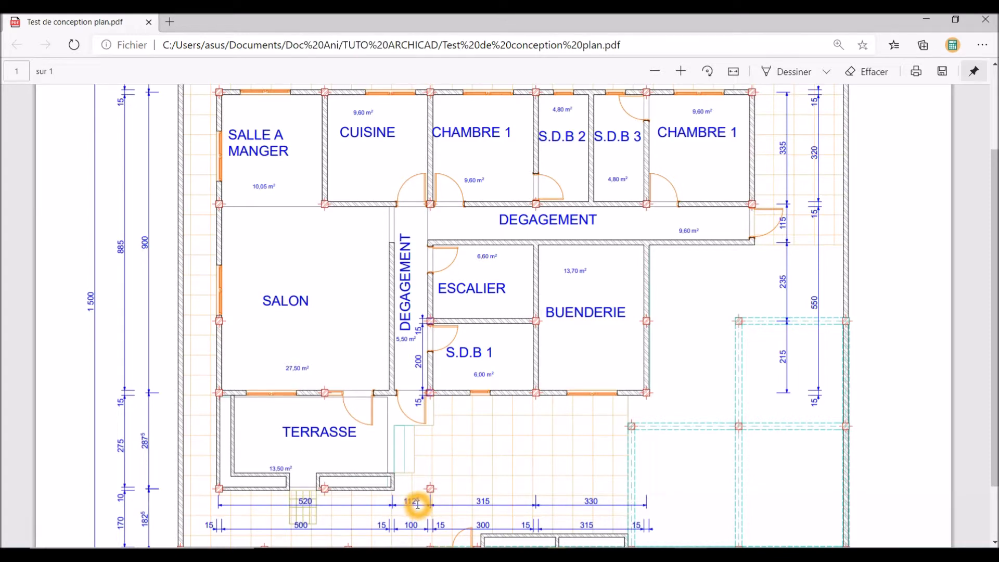
pyautogui.click(418, 506)
pyautogui.click(442, 507)
pyautogui.click(428, 508)
pyautogui.click(427, 508)
pyautogui.click(452, 509)
pyautogui.click(536, 530)
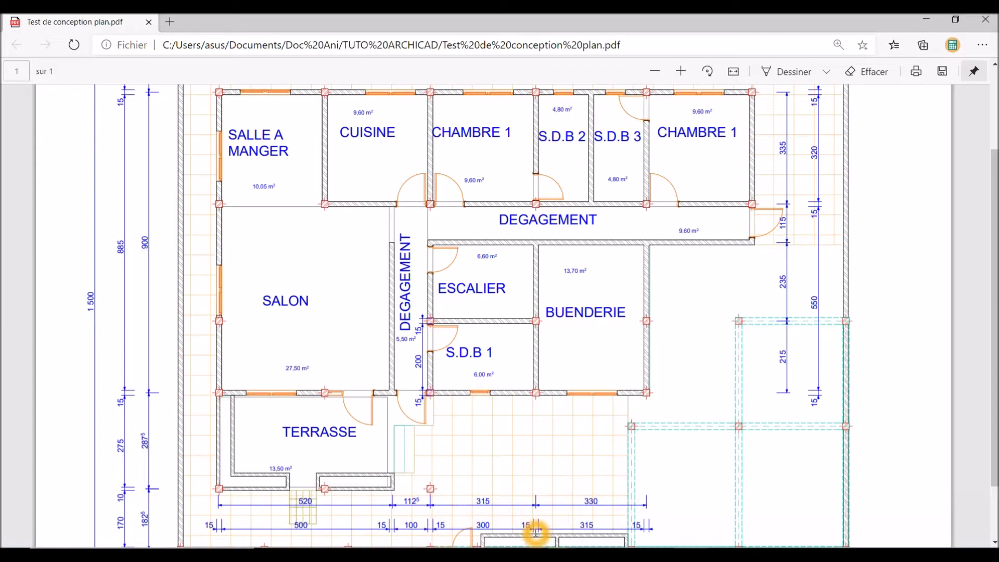
pyautogui.hotkey('alt', 'Tab')
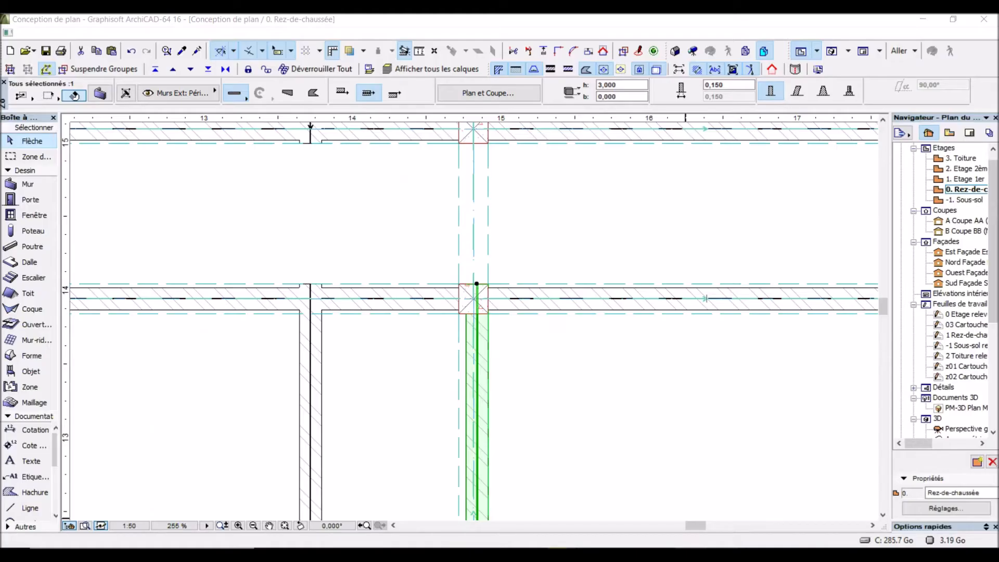
# Undo the last wall copy along the column line between axes D and F.
pyautogui.scroll(-5, 542, 382)
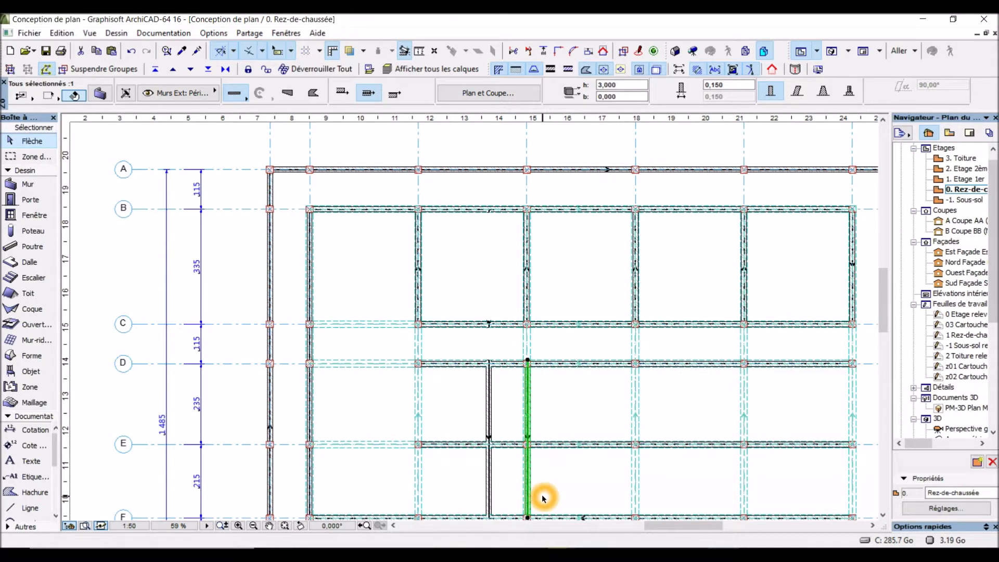
pyautogui.scroll(2, 543, 440)
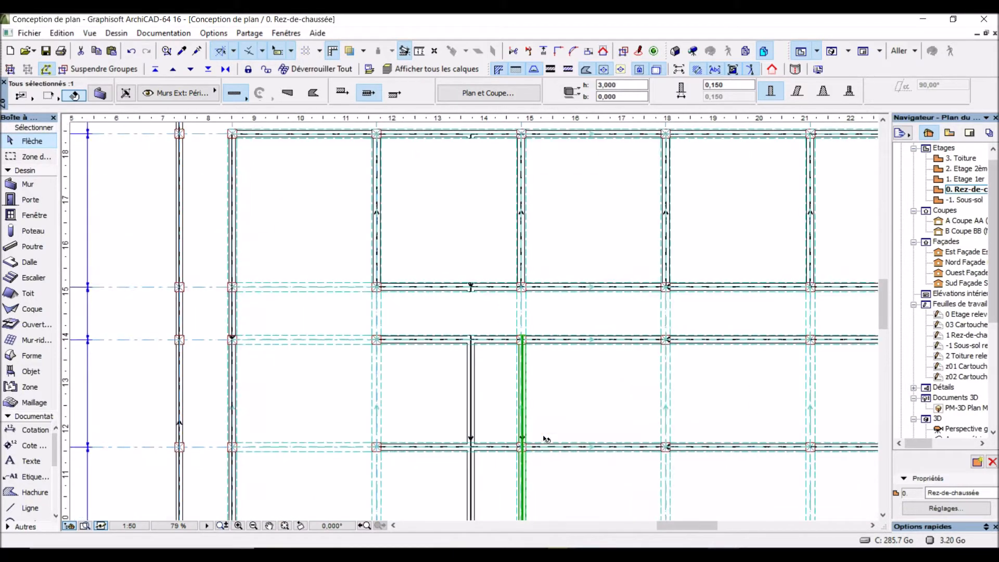
pyautogui.click(522, 396)
pyautogui.hotkey('ctrl', 'z')
# Copy the interior wall standing between the column lines 1,125 m to its right at an angle of 0°.
pyautogui.click(464, 415)
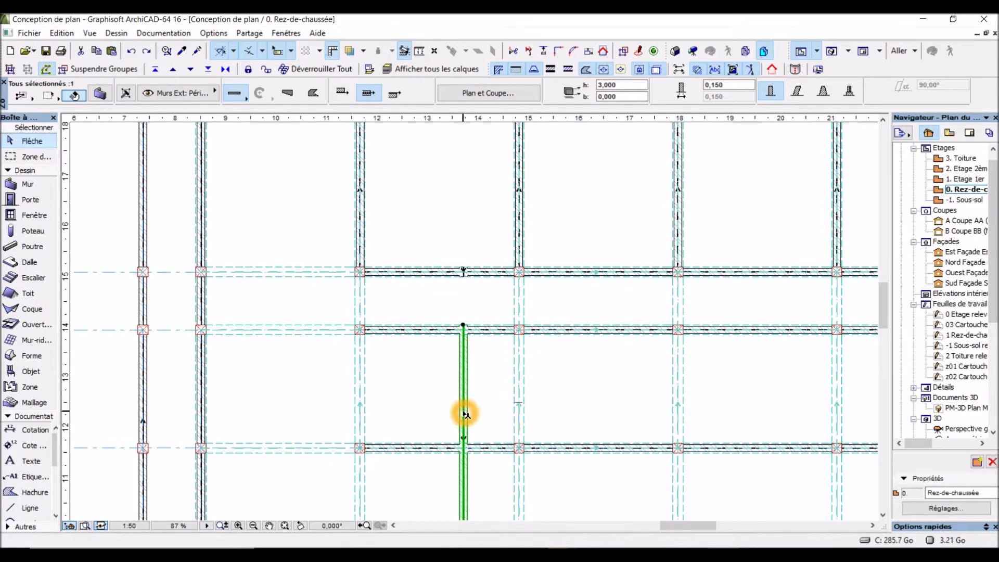
pyautogui.click(464, 412)
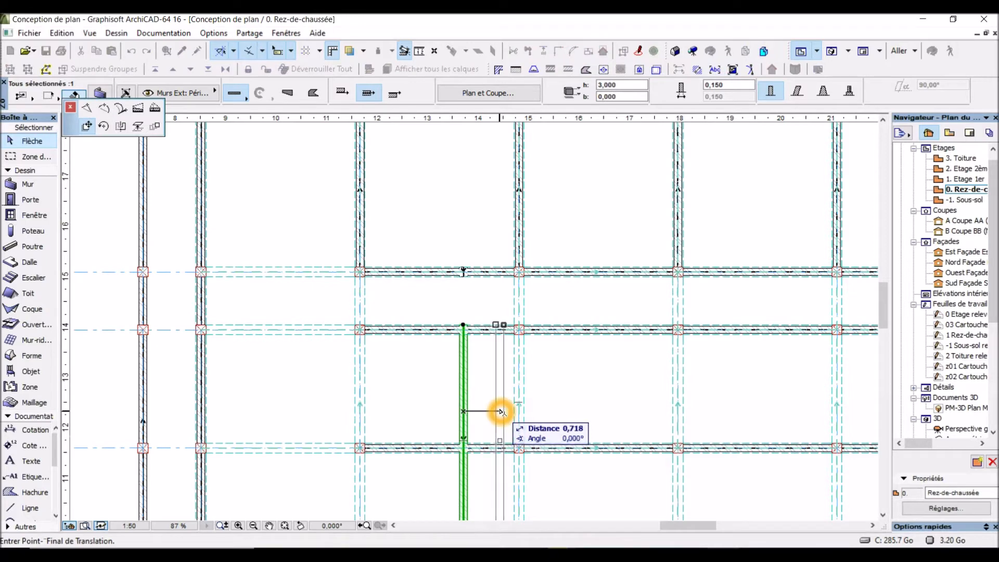
pyautogui.press('ctrl')
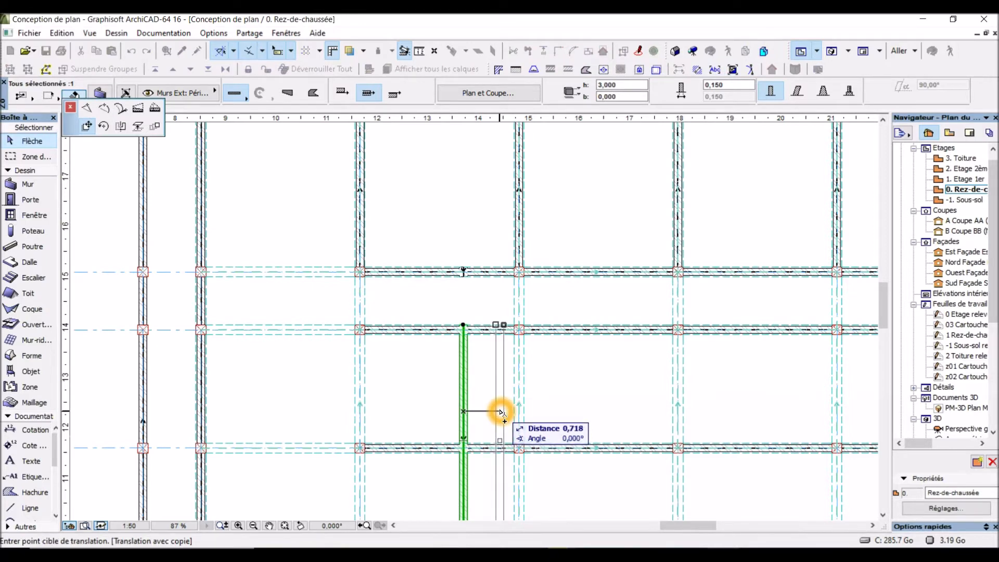
pyautogui.write('1,12')
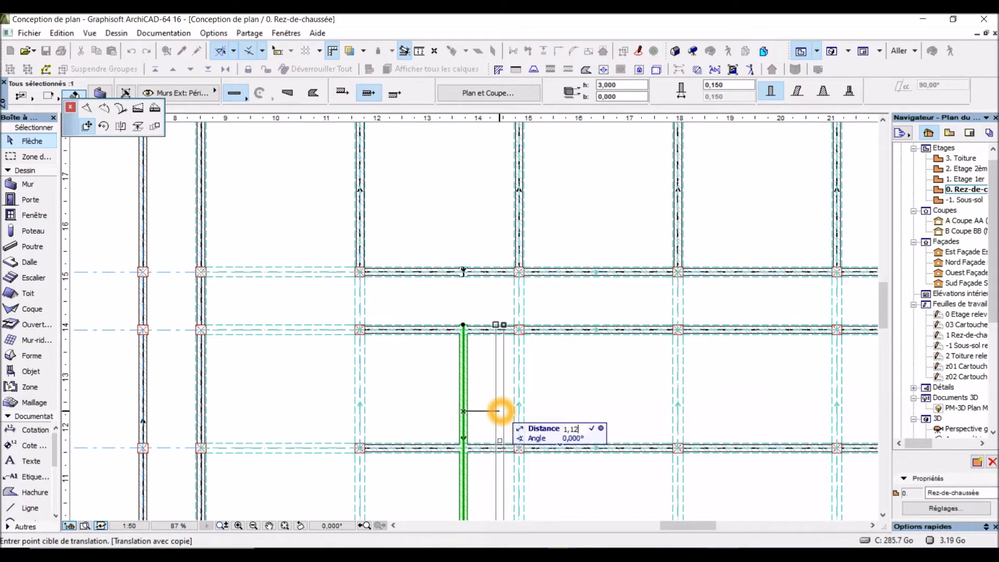
pyautogui.press('Return')
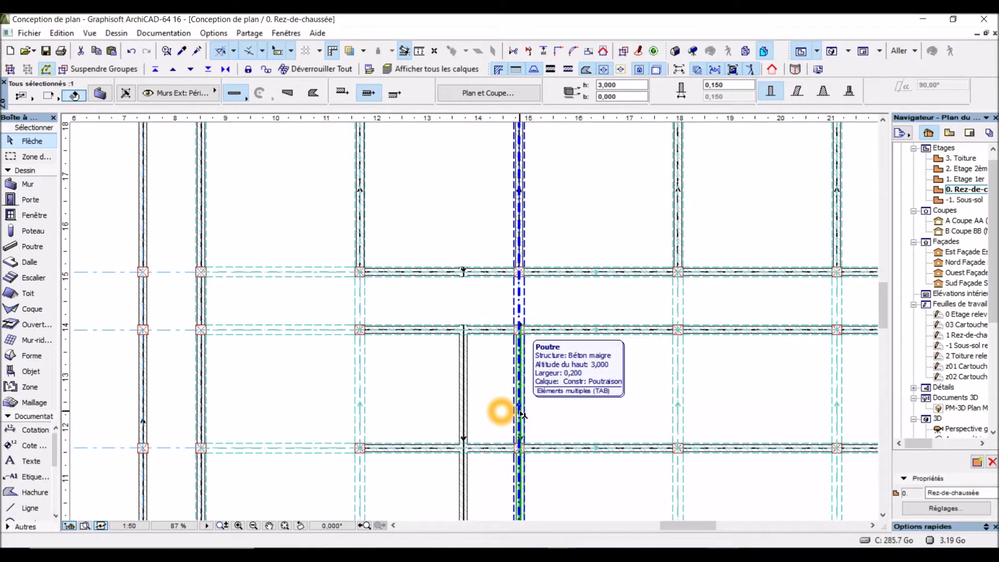
pyautogui.click(501, 411)
# Shift the new wall copy 0,025 m to the left so its reference line sits on the beam and column axis.
pyautogui.scroll(5, 536, 337)
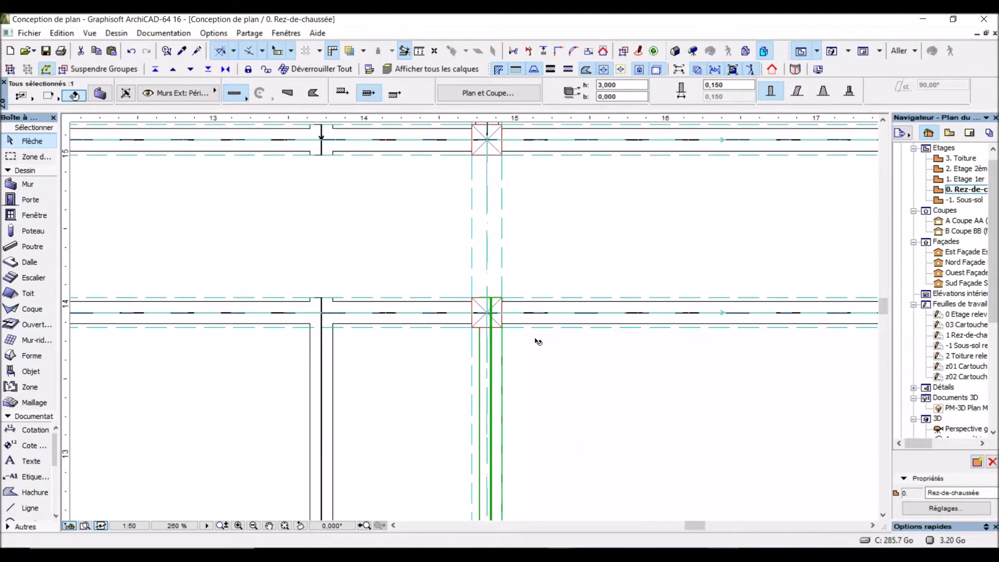
pyautogui.scroll(5, 488, 298)
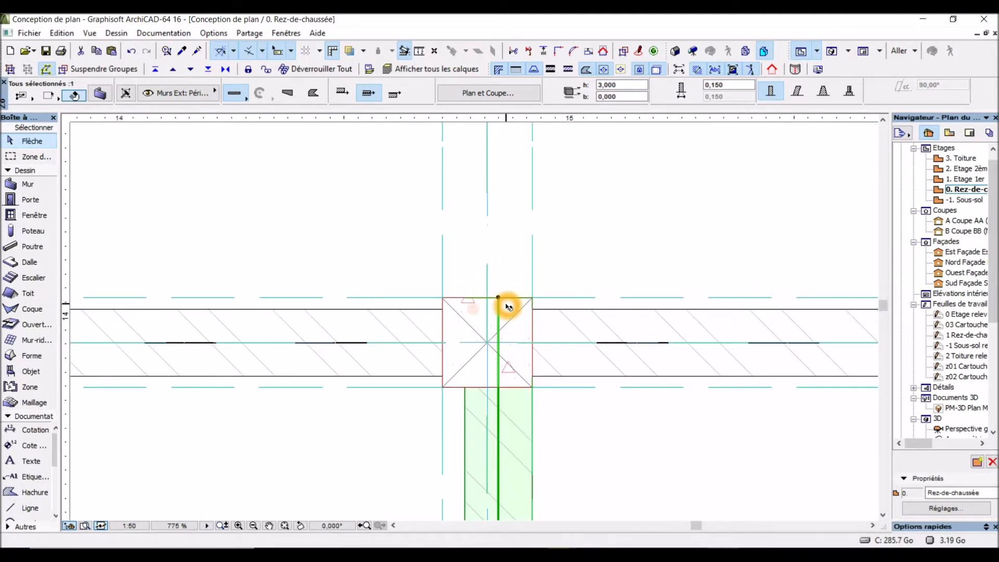
pyautogui.scroll(-5, 507, 307)
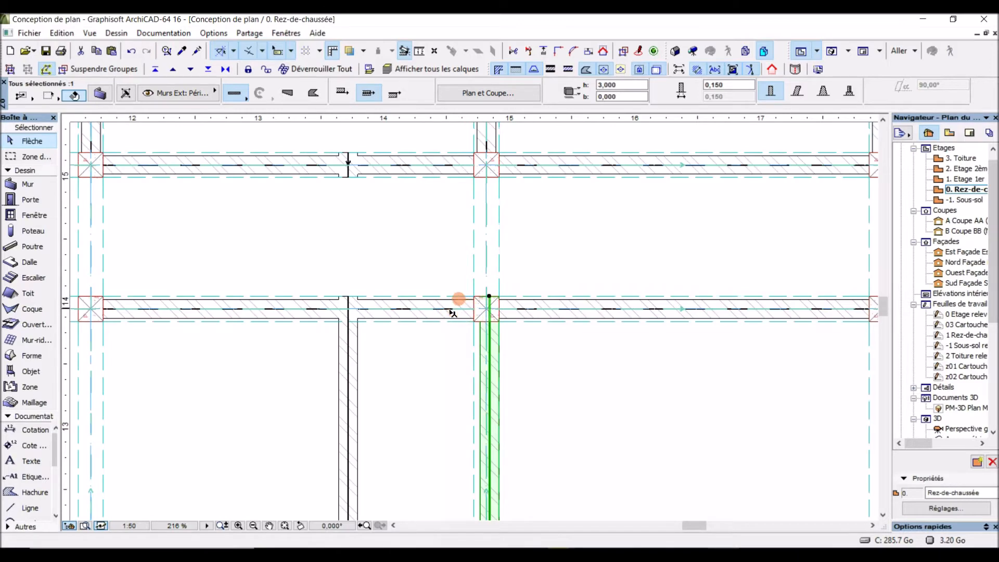
pyautogui.scroll(-3, 460, 312)
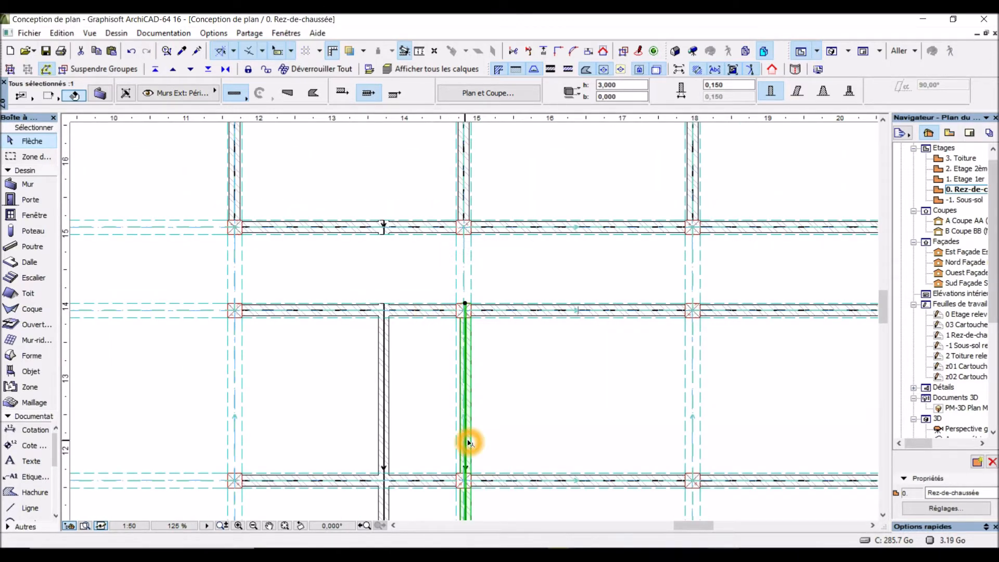
pyautogui.click(463, 370)
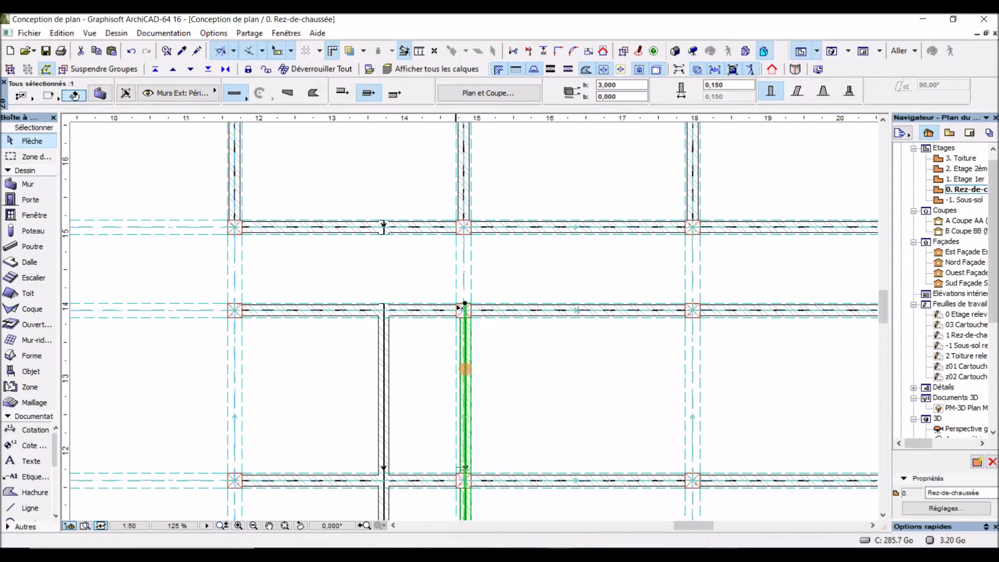
pyautogui.scroll(5, 466, 296)
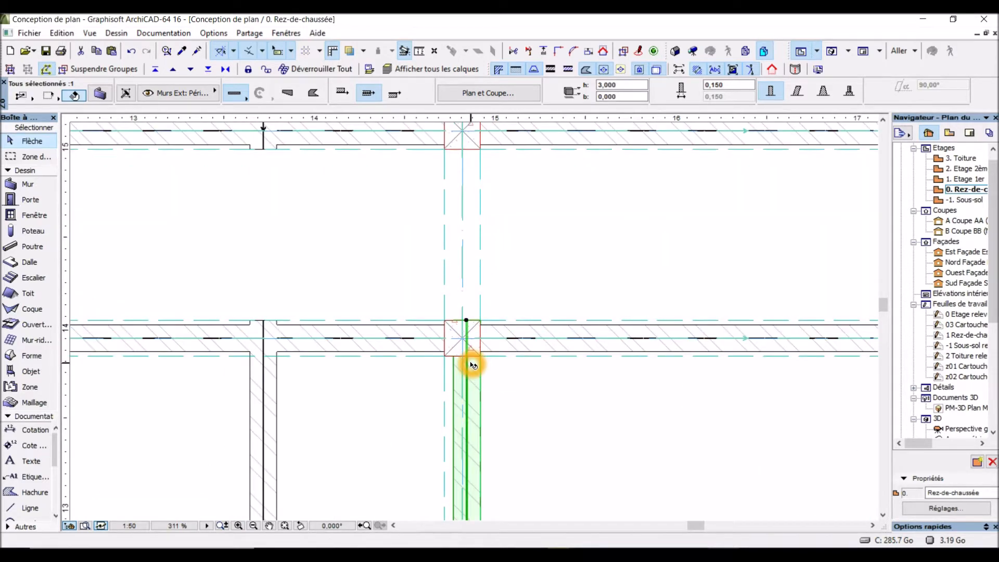
pyautogui.scroll(3, 472, 365)
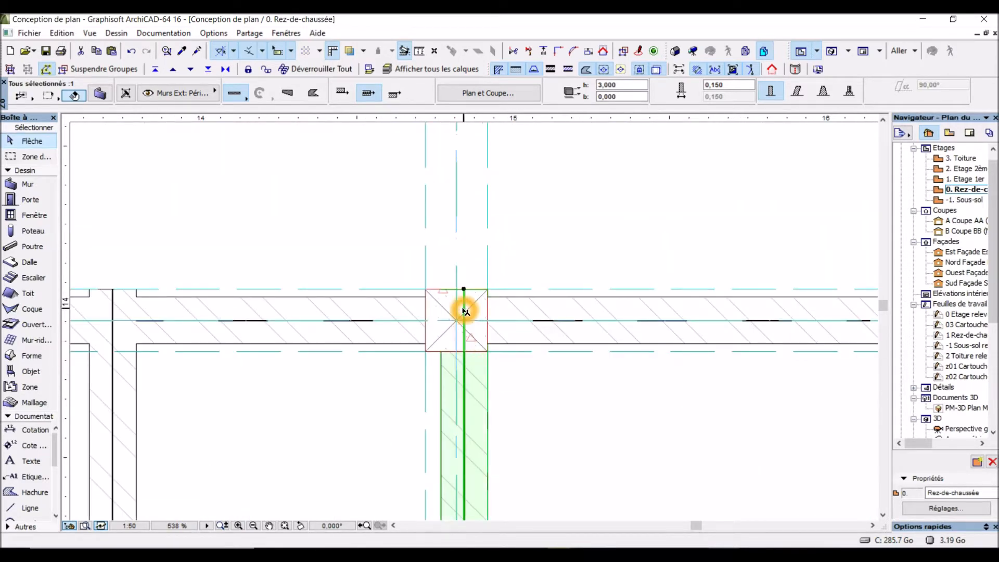
pyautogui.click(463, 382)
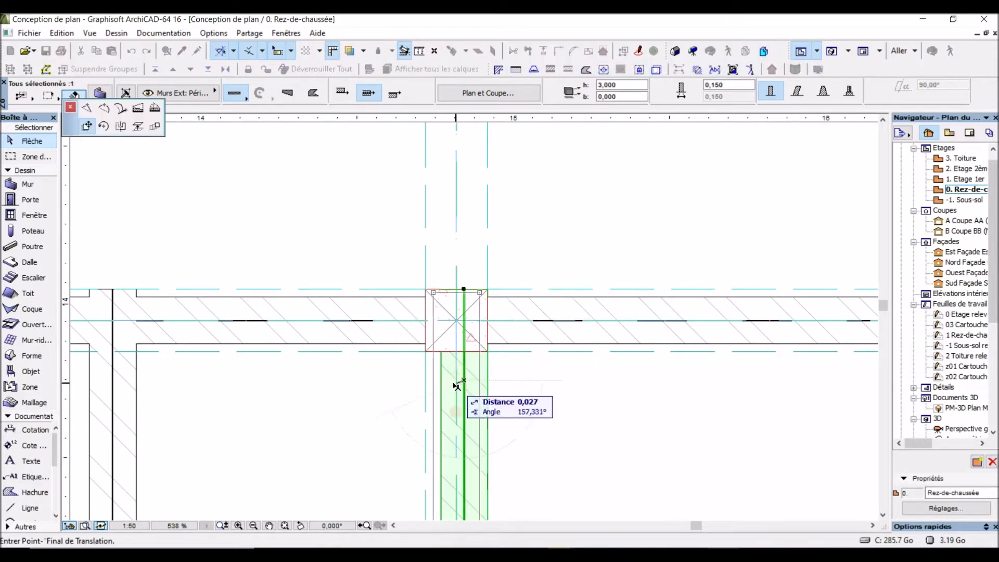
pyautogui.click(457, 382)
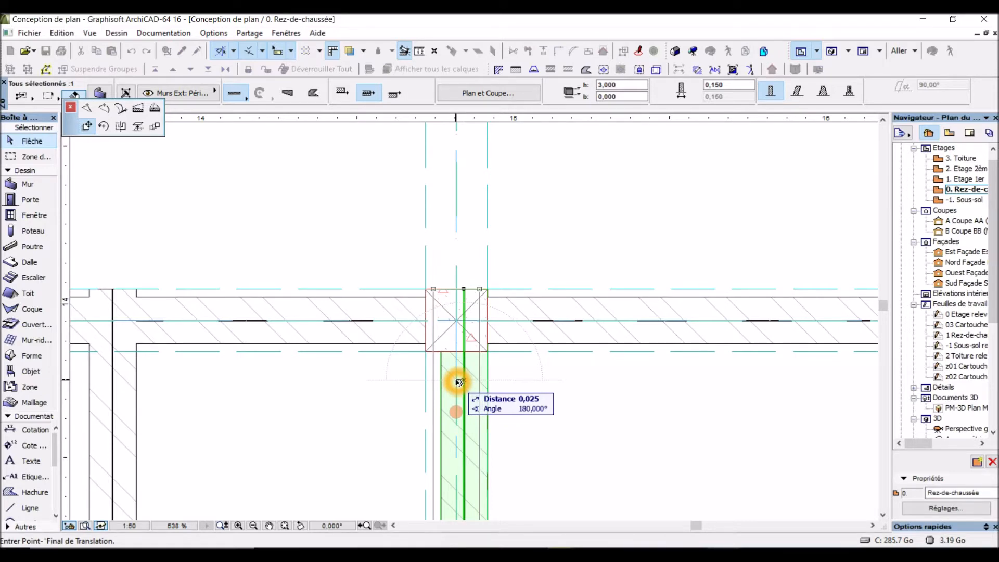
pyautogui.click(458, 383)
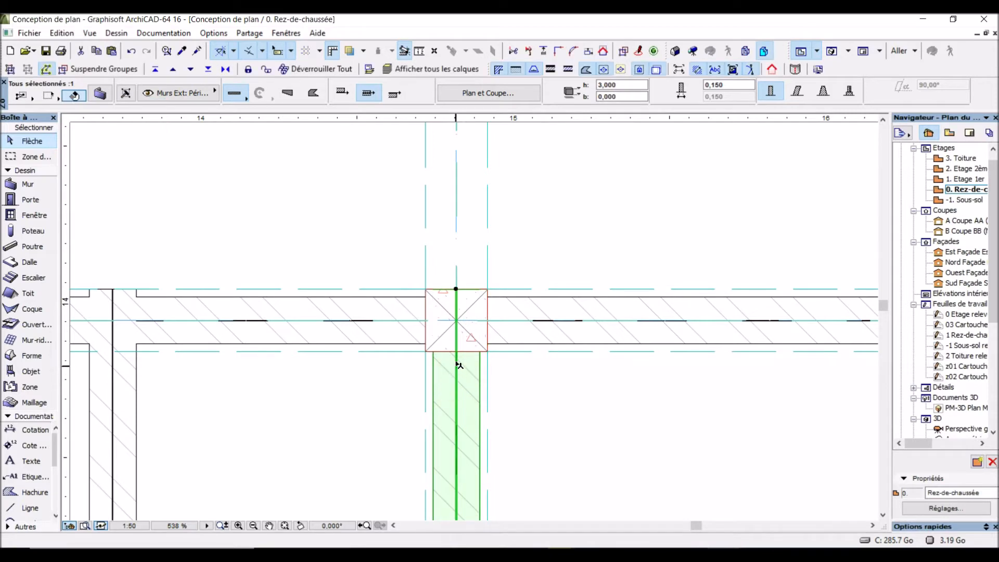
pyautogui.scroll(10, 458, 315)
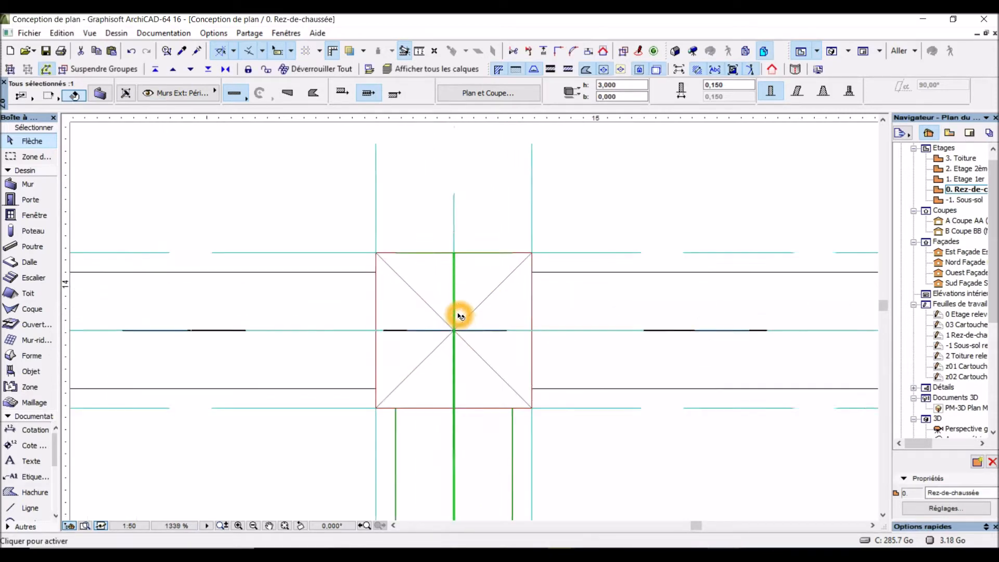
pyautogui.scroll(-15, 460, 315)
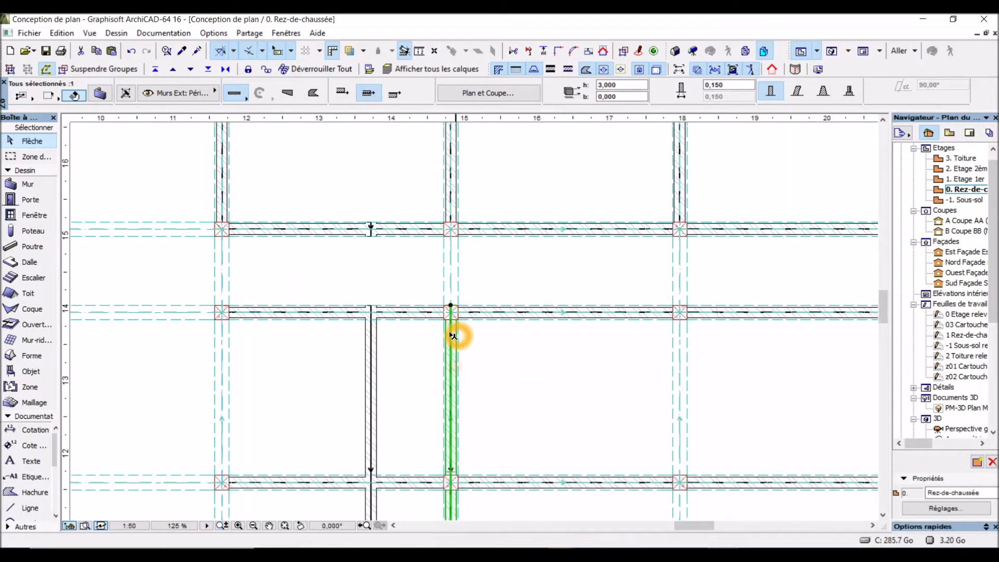
pyautogui.scroll(-3, 456, 335)
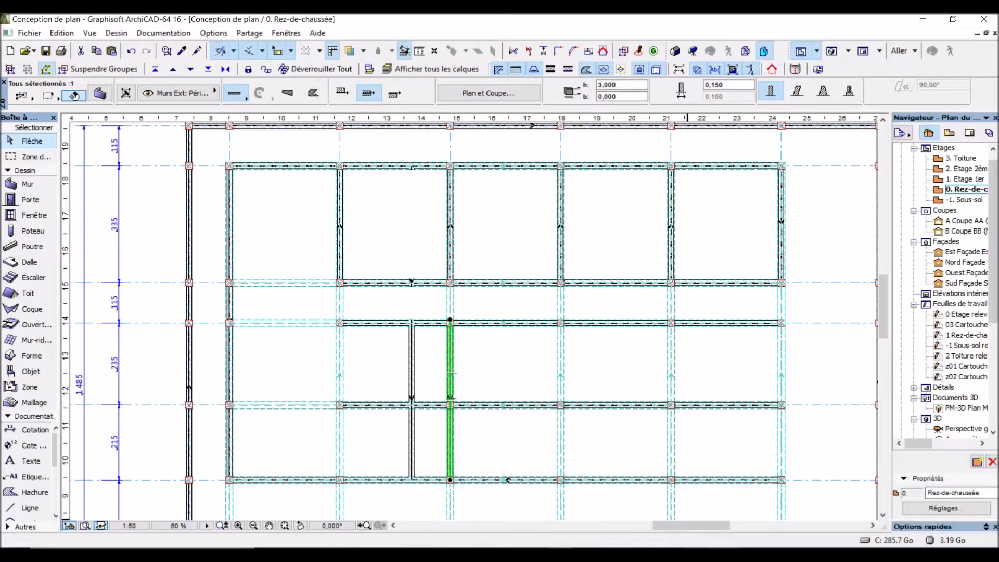
# Switch to Test de conception plan.pdf, examine the horizontal dimensions between the S.D.B 1 and BUENDERIE walls, and return to ArchiCAD.
pyautogui.hotkey('alt', 'Tab')
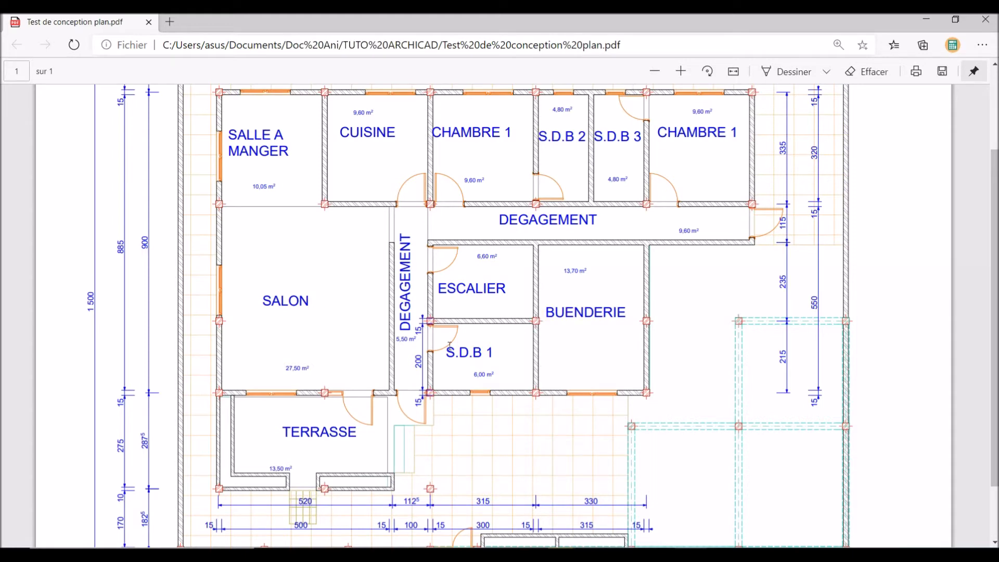
pyautogui.click(431, 363)
pyautogui.click(544, 512)
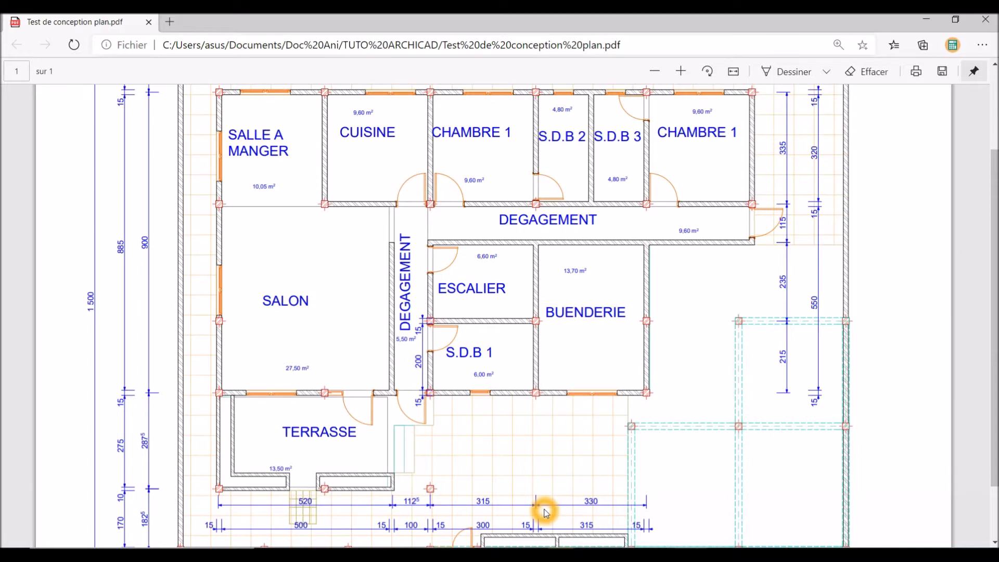
pyautogui.click(647, 500)
pyautogui.click(602, 507)
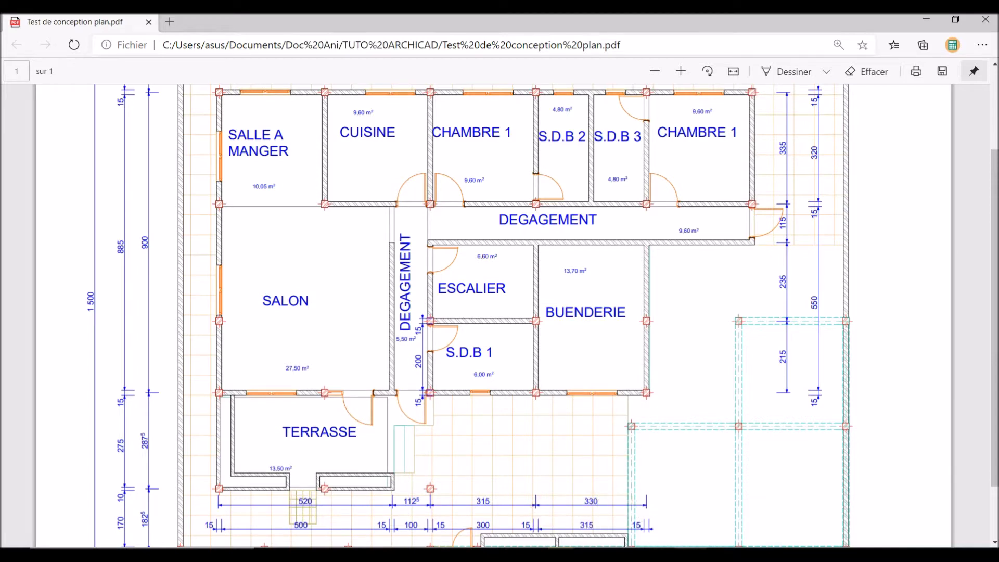
pyautogui.click(693, 553)
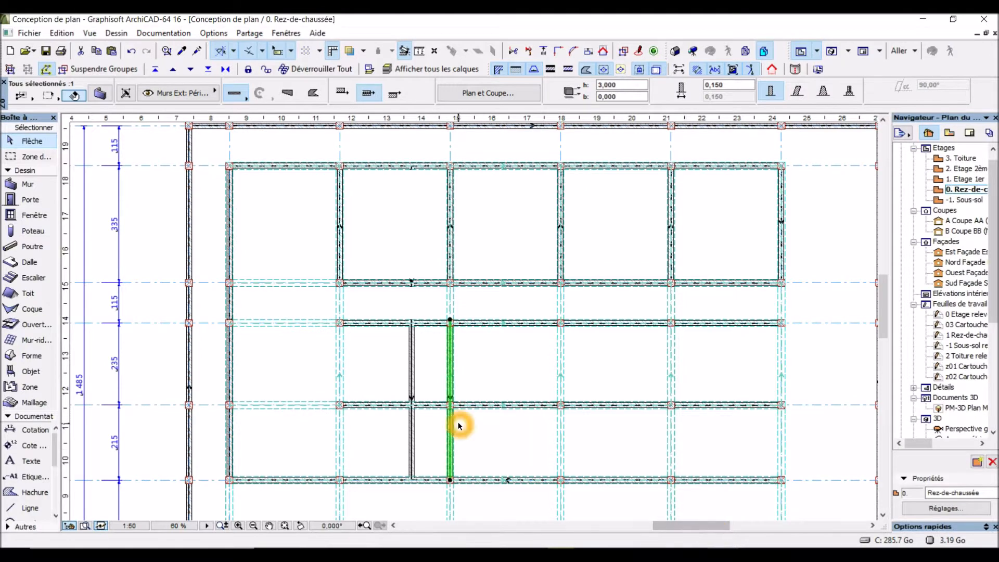
# Copy the centred wall 3,15 m to its right onto the next column line and check its alignment with the column.
pyautogui.click(451, 436)
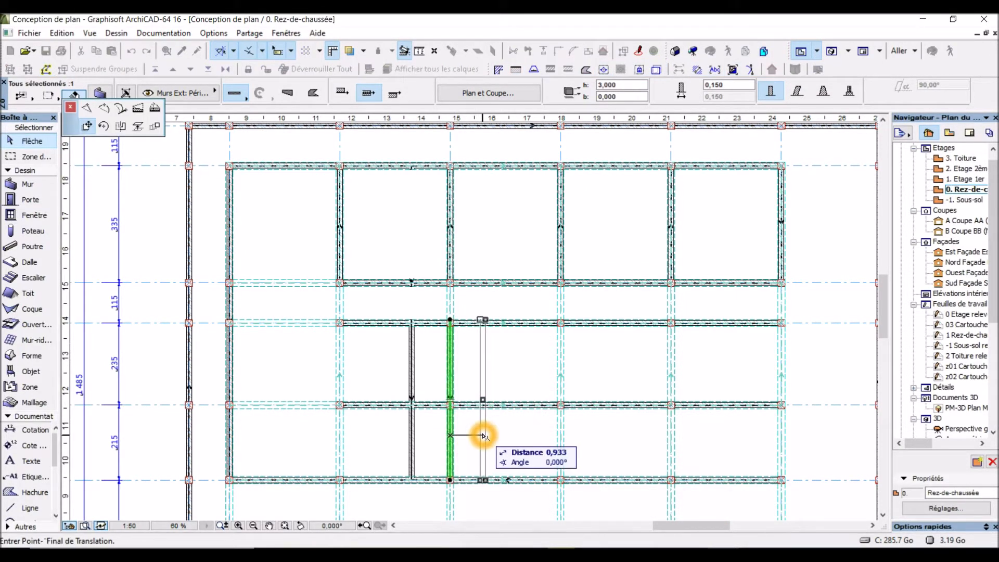
pyautogui.press('ctrl')
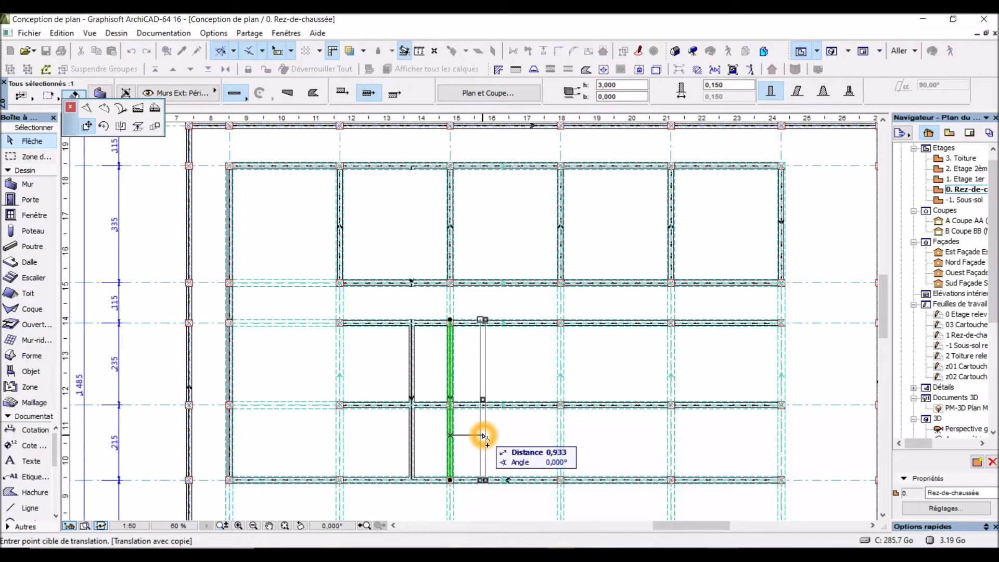
pyautogui.write('3,')
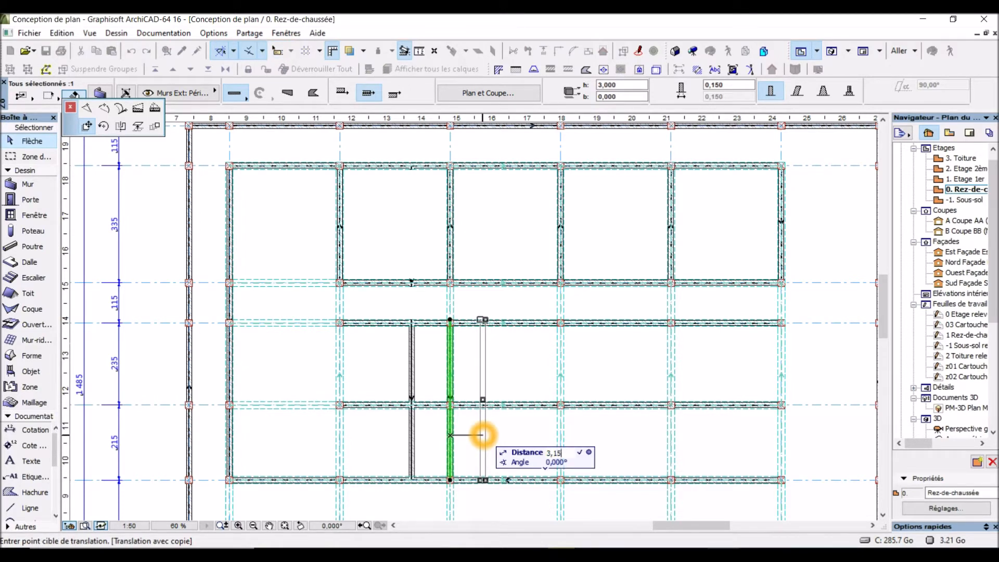
pyautogui.write('15')
pyautogui.click(483, 435)
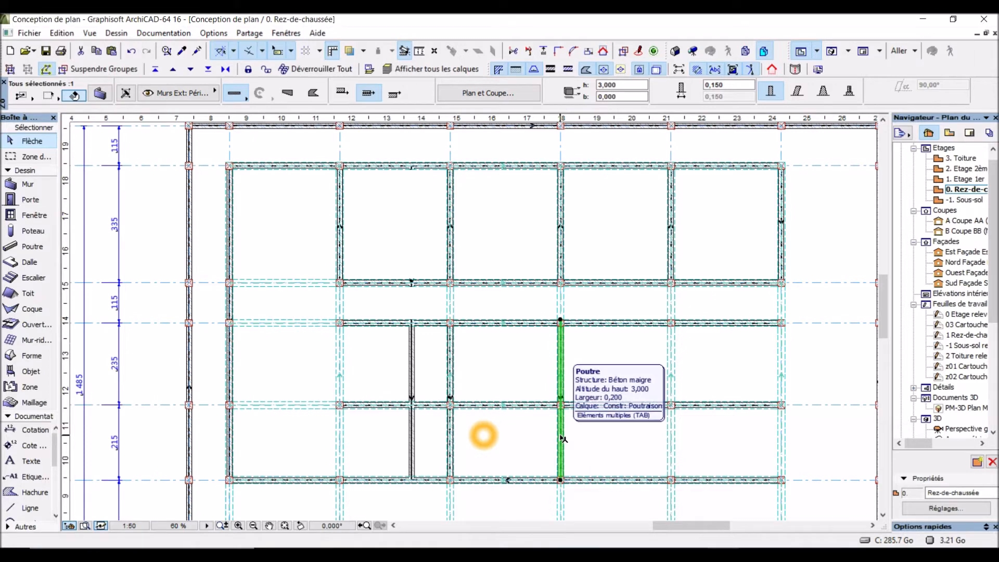
pyautogui.scroll(5, 558, 322)
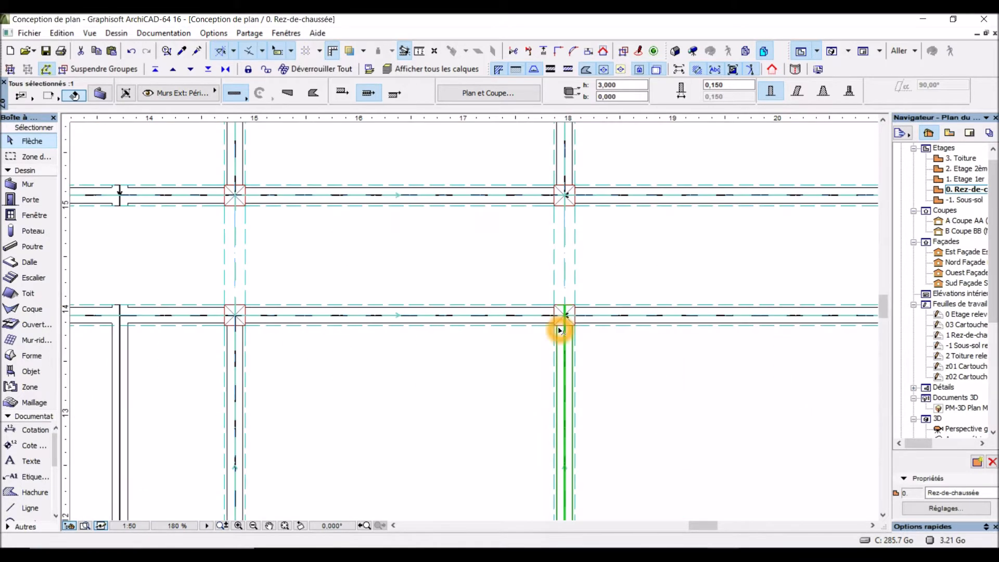
pyautogui.scroll(8, 587, 323)
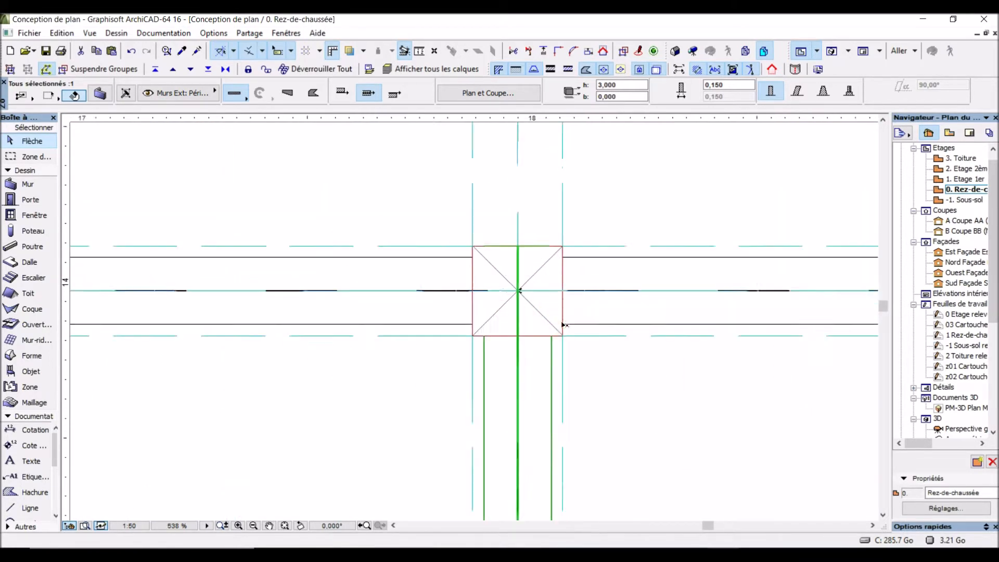
pyautogui.scroll(-10, 563, 324)
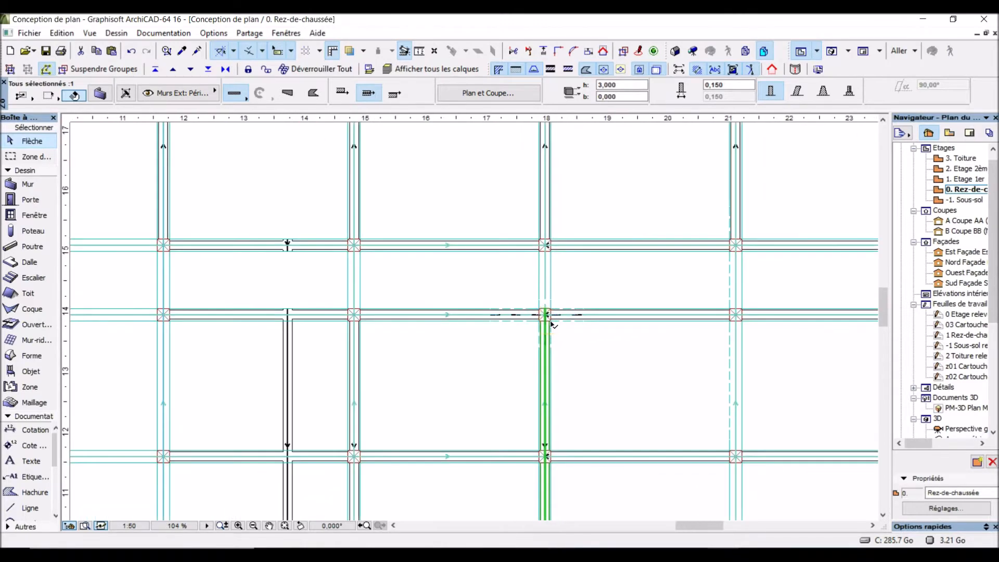
pyautogui.scroll(-2, 517, 336)
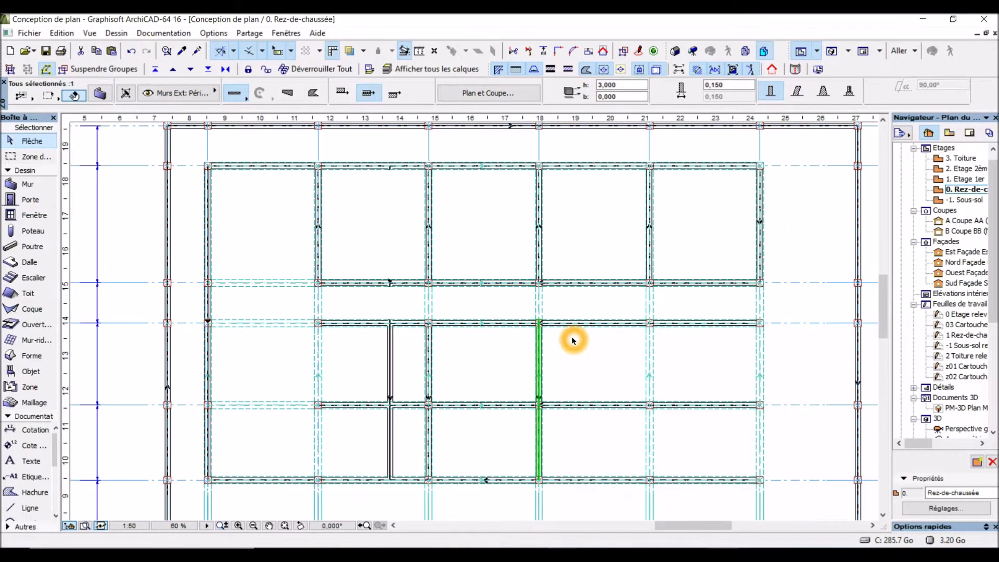
# Copy the wall on that column line another 3,30 m to its right.
pyautogui.click(540, 369)
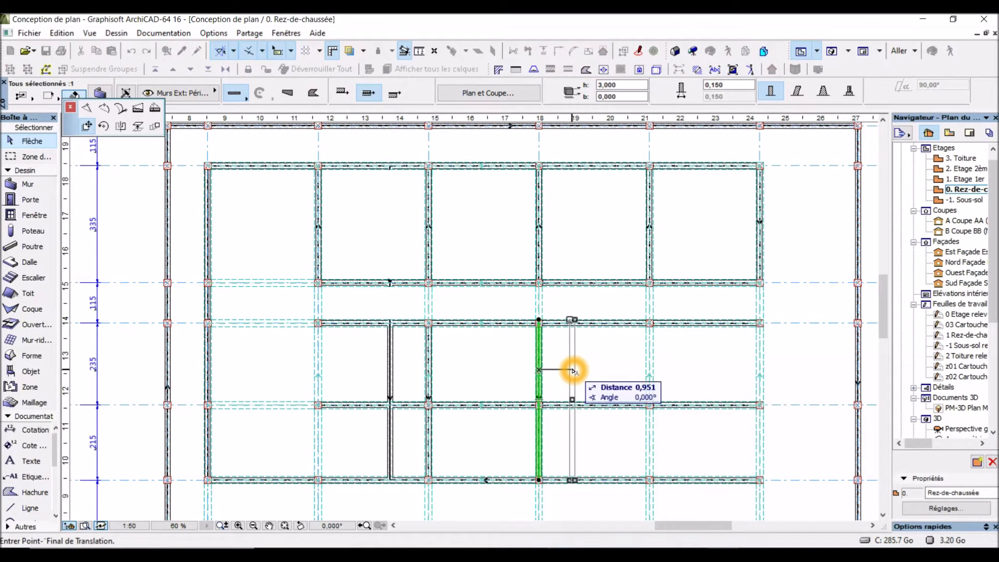
pyautogui.press('ctrl')
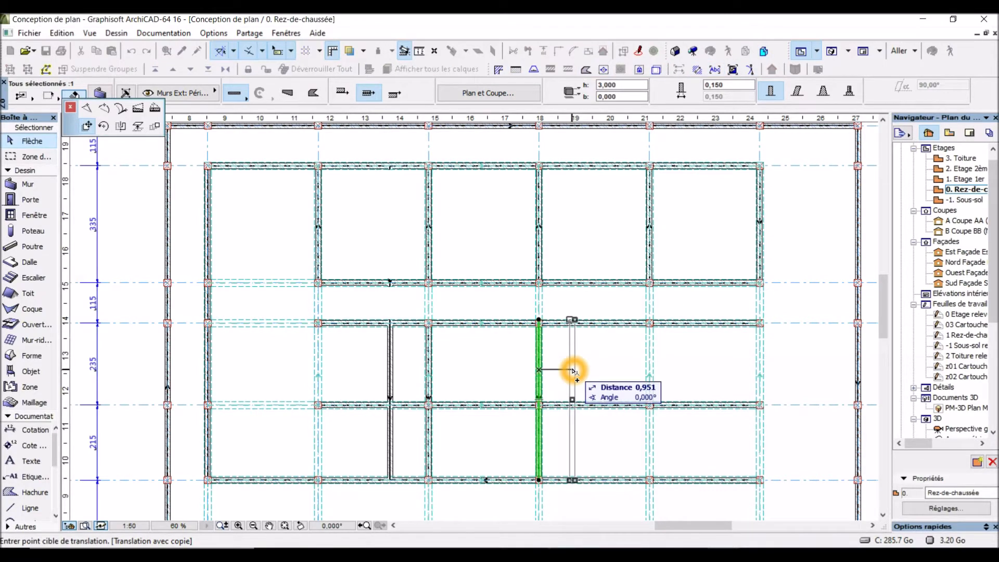
pyautogui.write('3,')
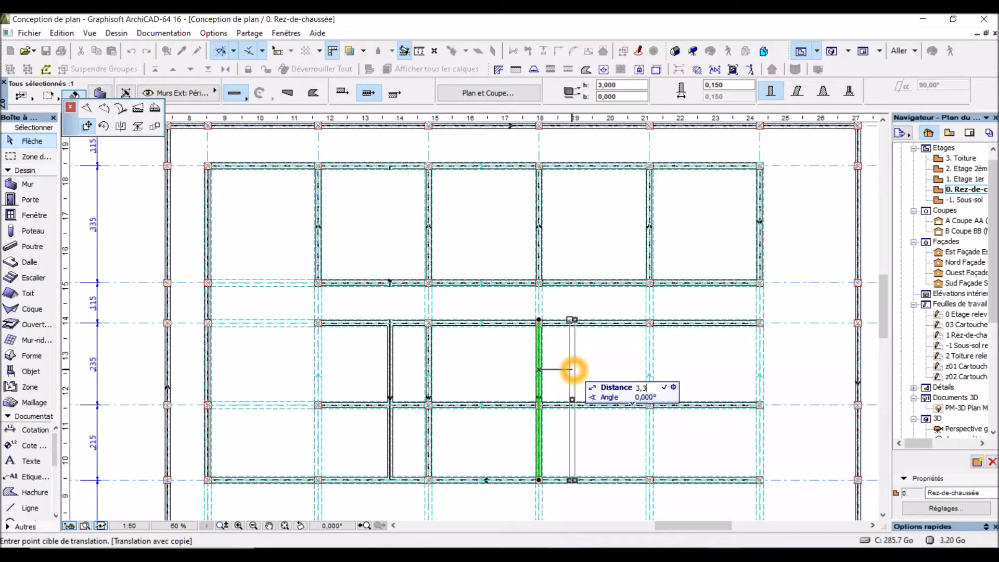
pyautogui.write('30')
pyautogui.press('Return')
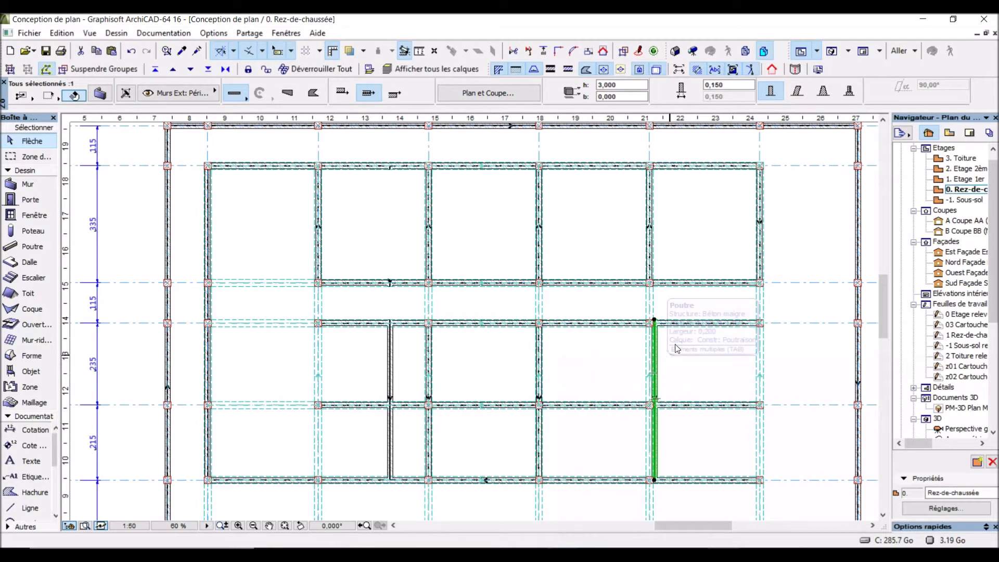
pyautogui.scroll(1, 680, 336)
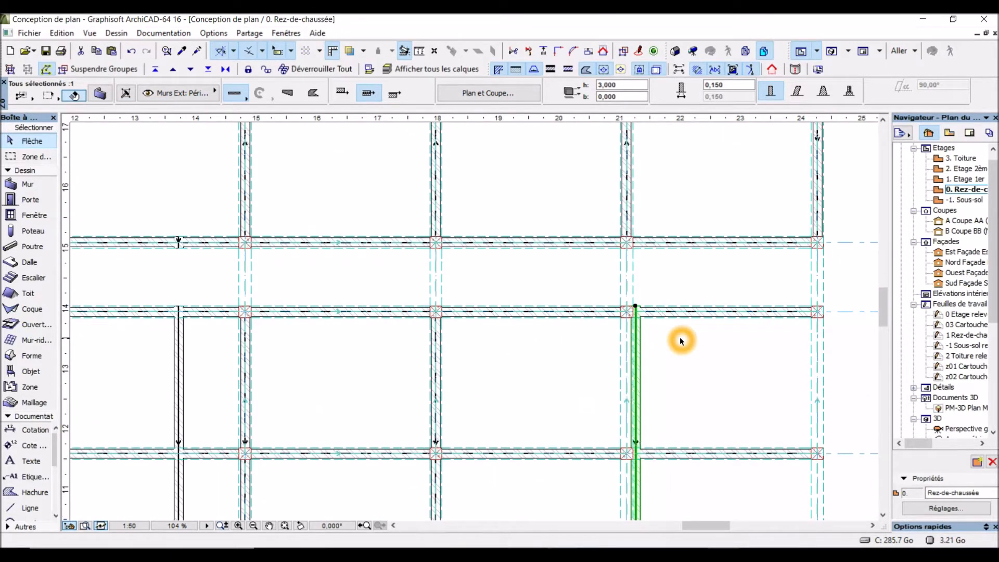
# Switch to Test de conception plan.pdf, examine the wall bounding BUENDERIE and its horizontal dimensions, and return to ArchiCAD.
pyautogui.click(656, 365)
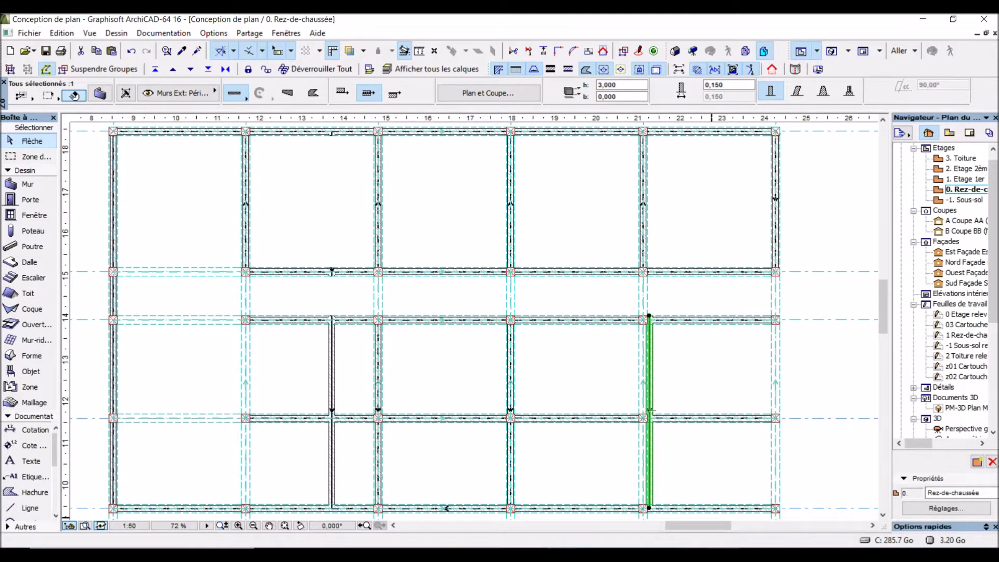
pyautogui.moveTo(694, 552)
pyautogui.click(633, 471)
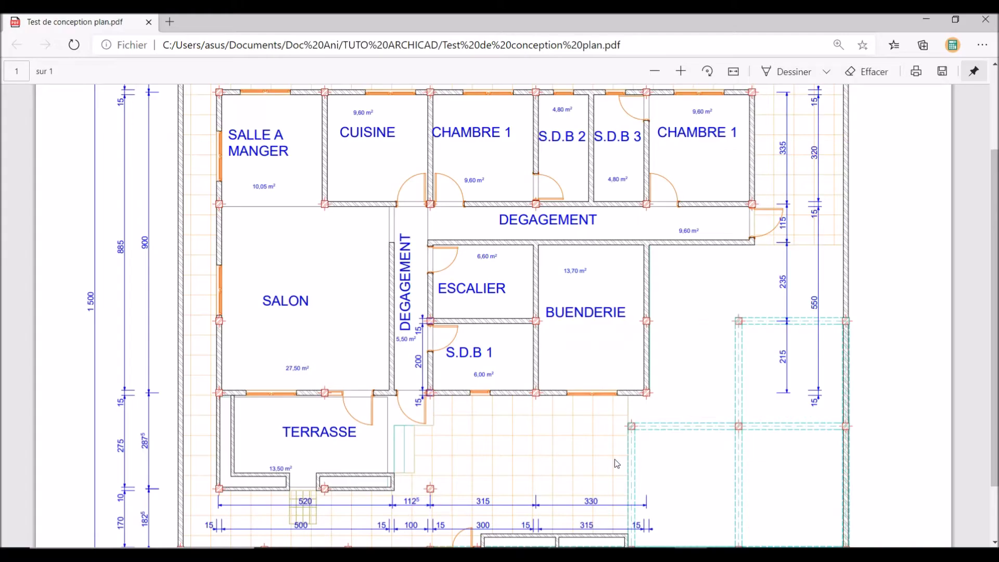
pyautogui.click(569, 390)
pyautogui.click(640, 529)
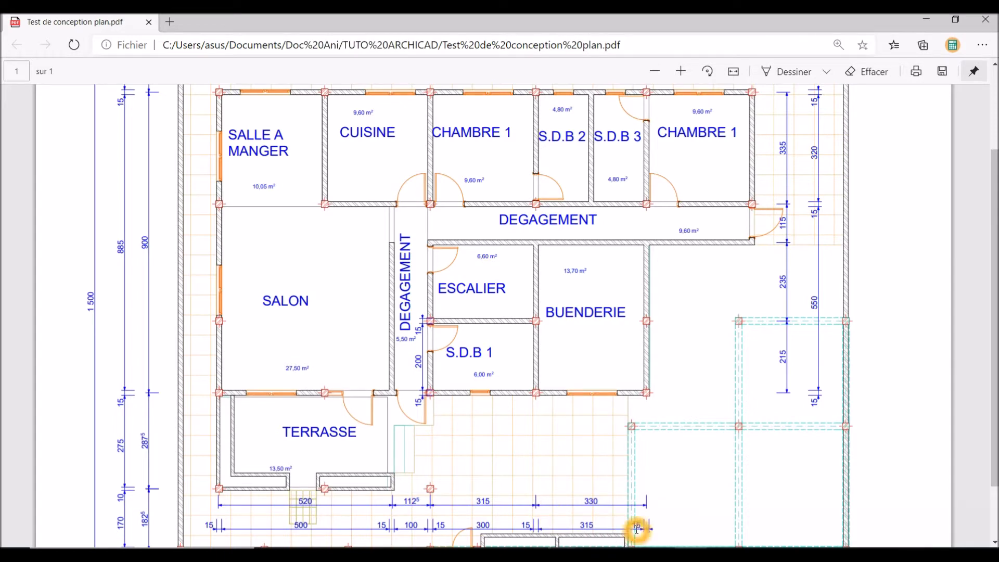
pyautogui.click(643, 402)
pyautogui.click(649, 327)
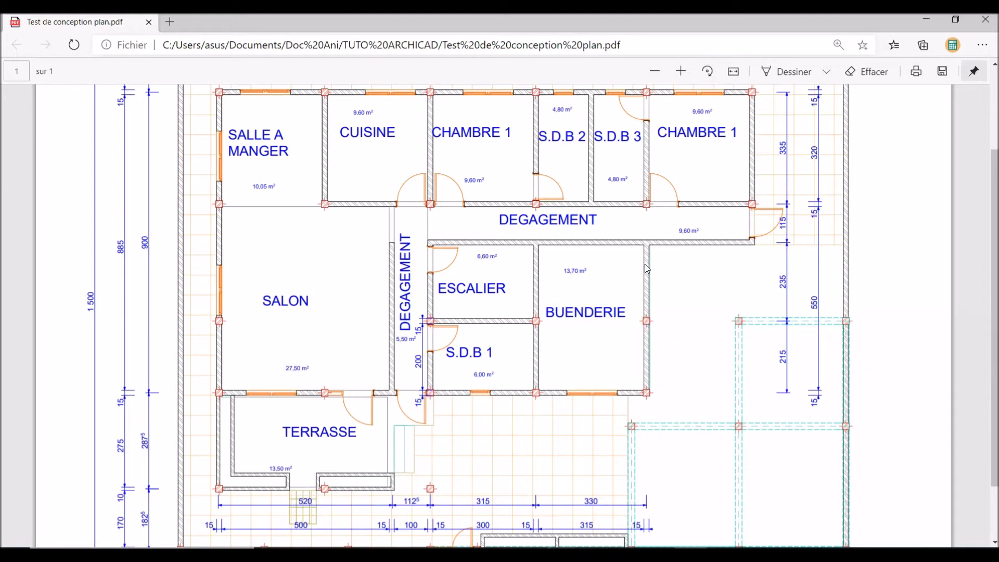
pyautogui.click(646, 156)
pyautogui.click(664, 109)
pyautogui.click(716, 553)
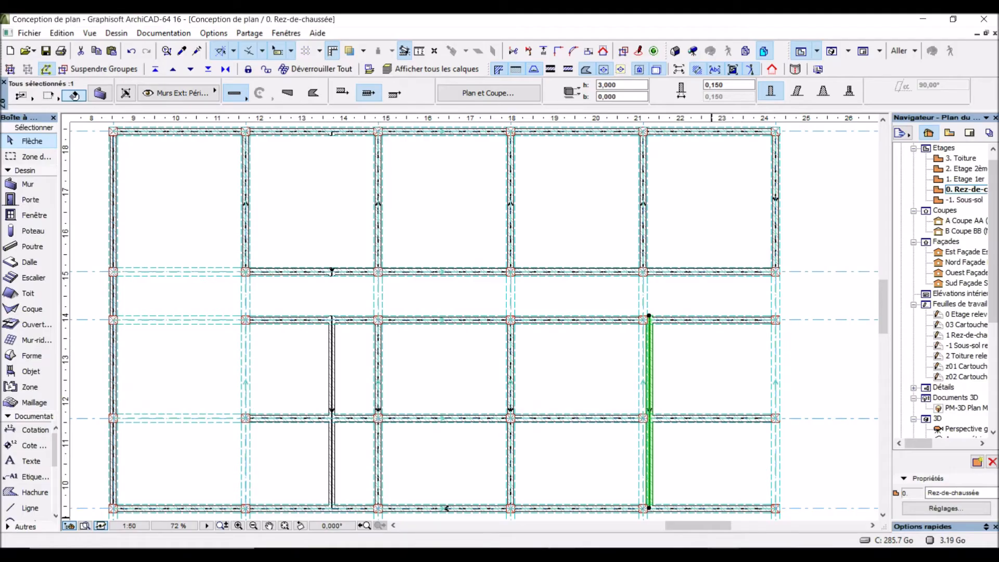
pyautogui.click(646, 444)
# Shift the newest wall copy 0,150 m to the left onto the column axis and check its alignment with the column.
pyautogui.scroll(-2, 564, 371)
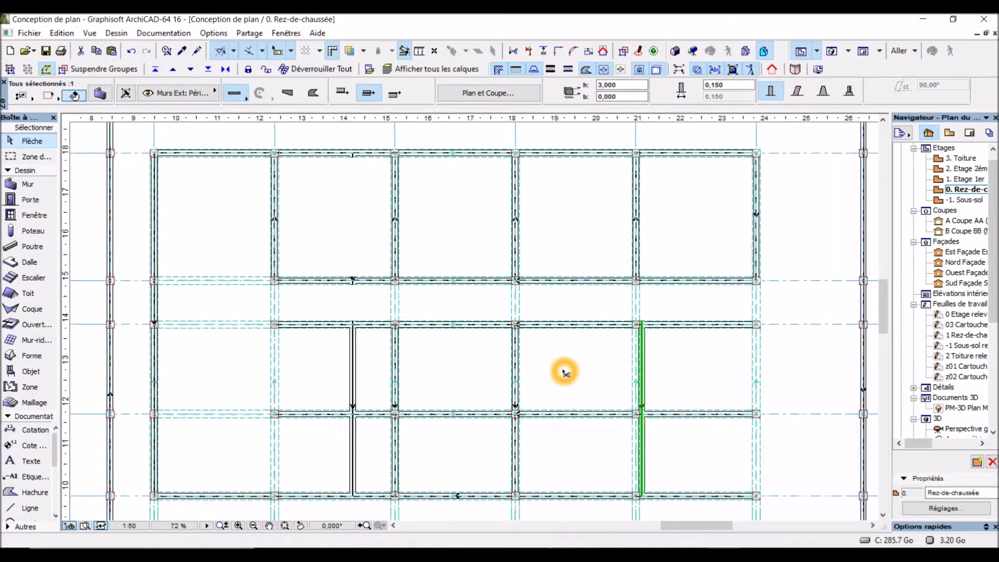
pyautogui.scroll(-2, 563, 368)
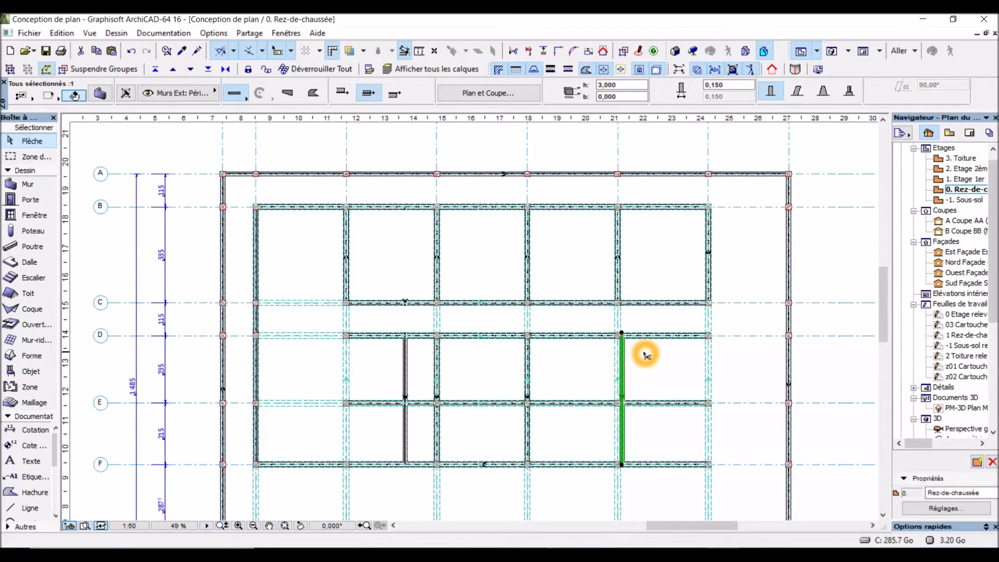
pyautogui.scroll(2, 643, 351)
pyautogui.scroll(1, 641, 354)
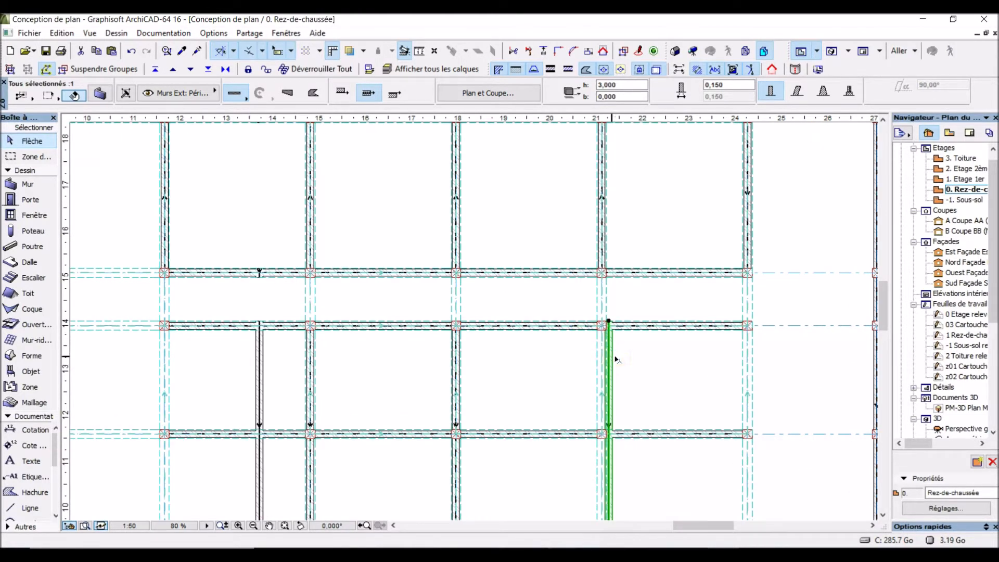
pyautogui.scroll(2, 616, 358)
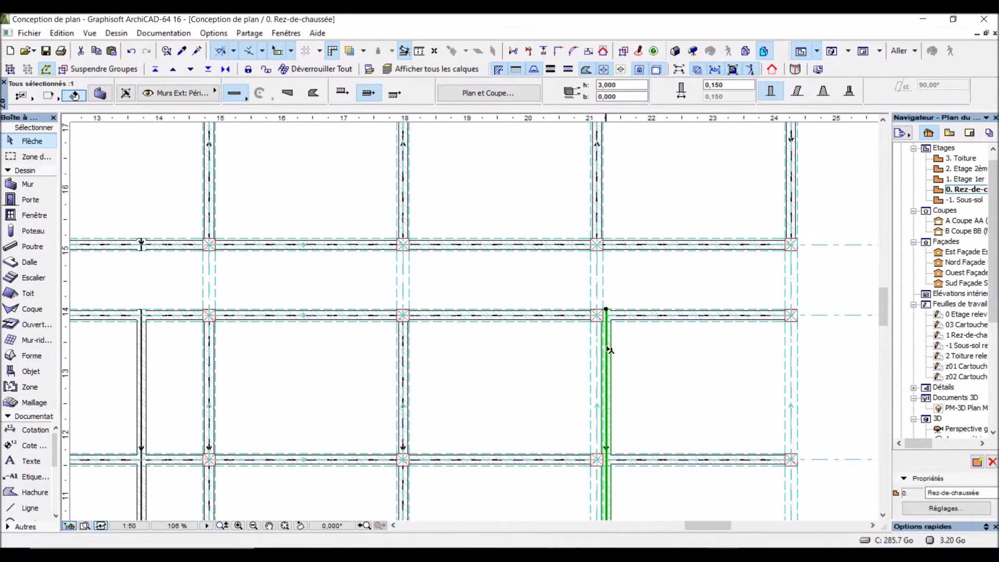
pyautogui.scroll(2, 627, 347)
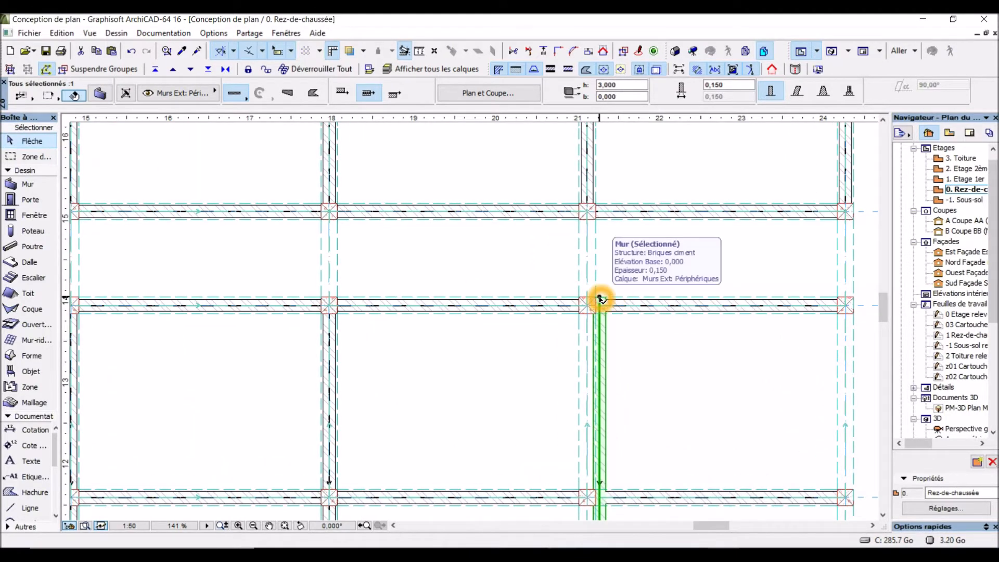
pyautogui.click(601, 333)
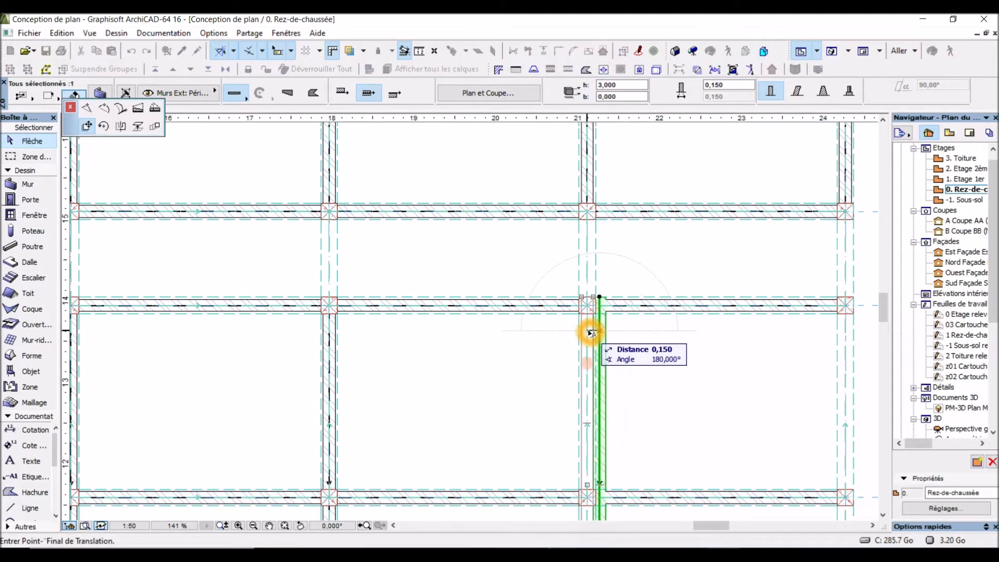
pyautogui.click(591, 333)
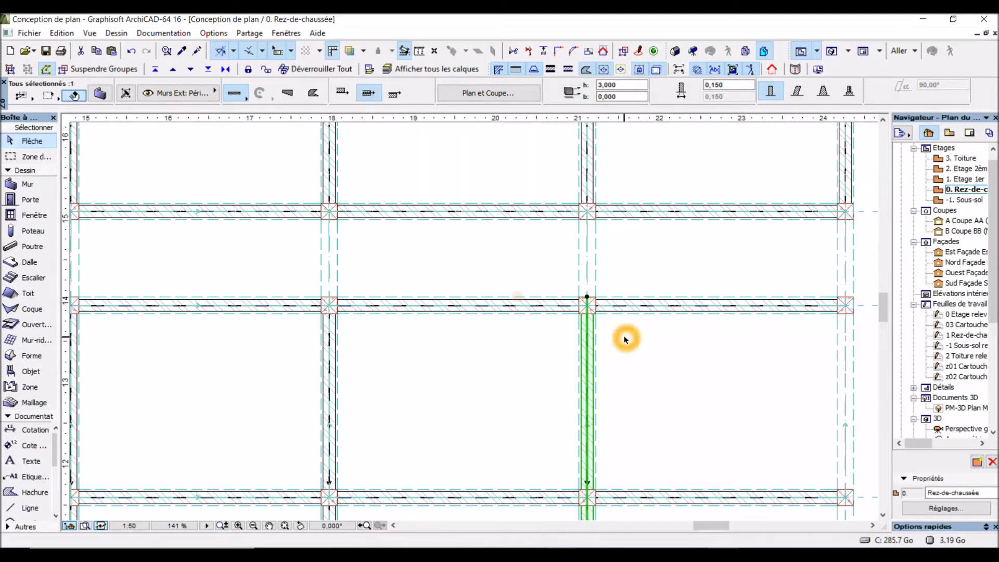
pyautogui.scroll(2, 626, 340)
pyautogui.scroll(1, 626, 339)
pyautogui.click(559, 316)
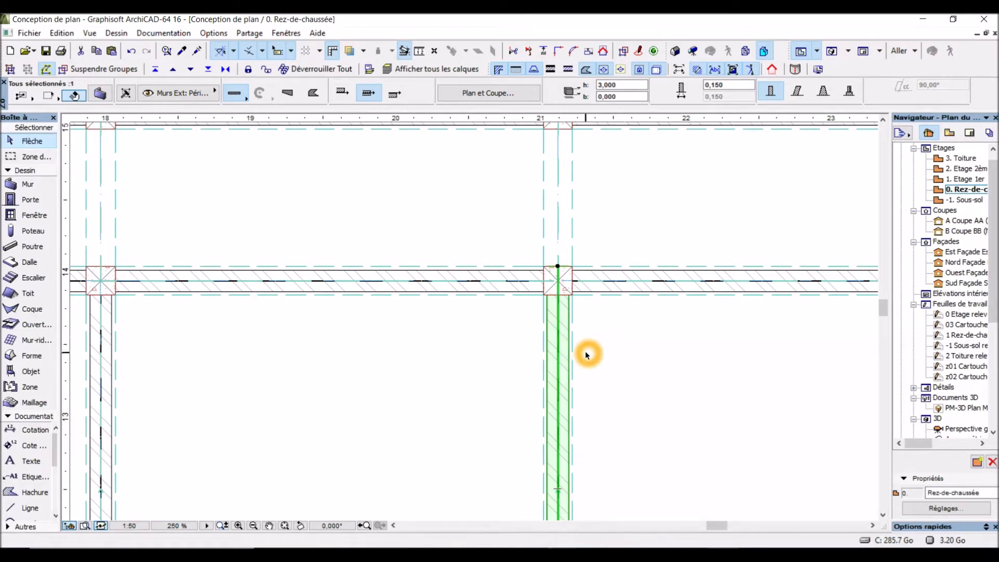
# Switch to Test de conception plan.pdf, examine the wall between SALON and DEGAGEMENT, and return to ArchiCAD.
pyautogui.scroll(-10, 588, 356)
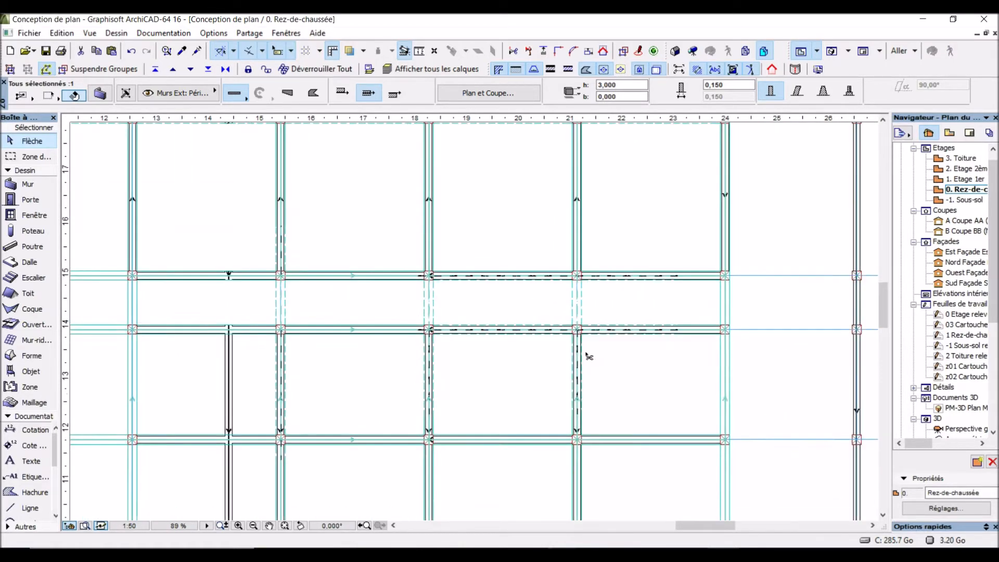
pyautogui.scroll(-7, 588, 355)
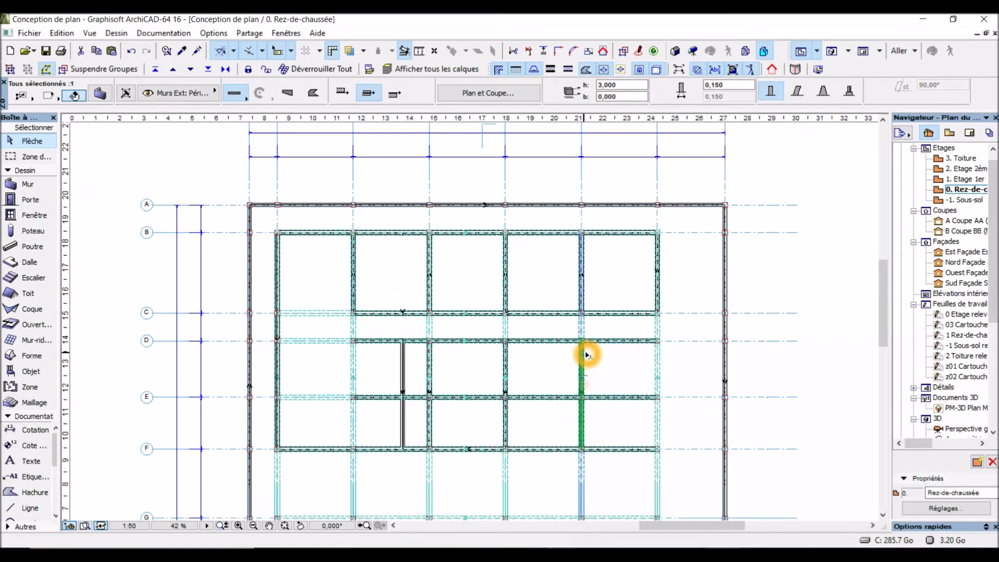
pyautogui.scroll(-2, 587, 354)
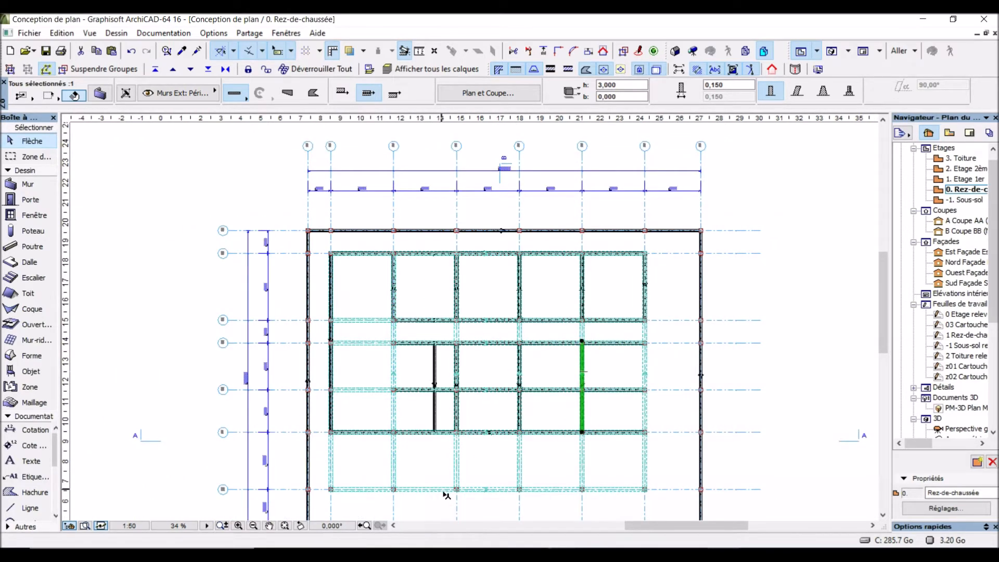
pyautogui.click(573, 500)
pyautogui.click(693, 554)
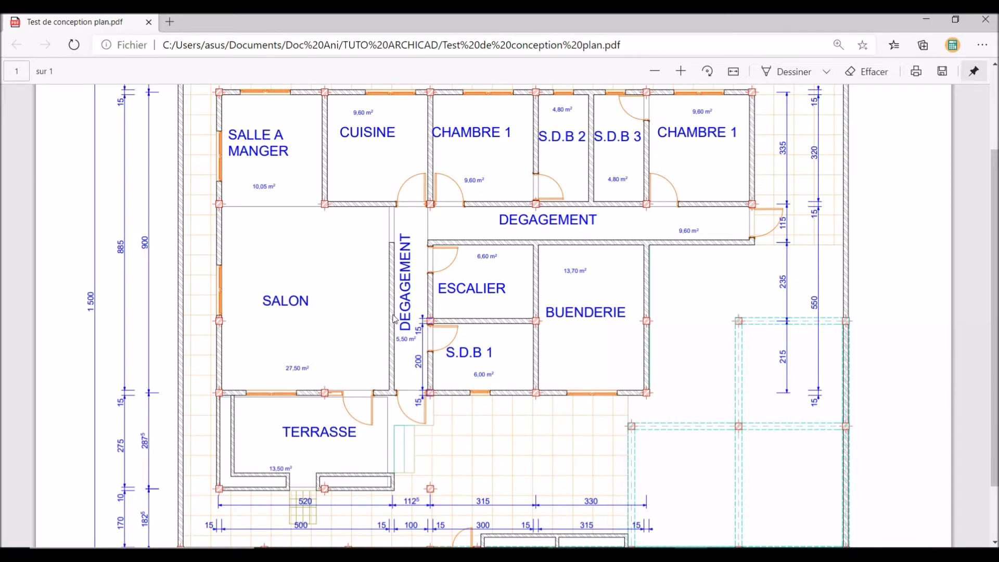
pyautogui.click(724, 554)
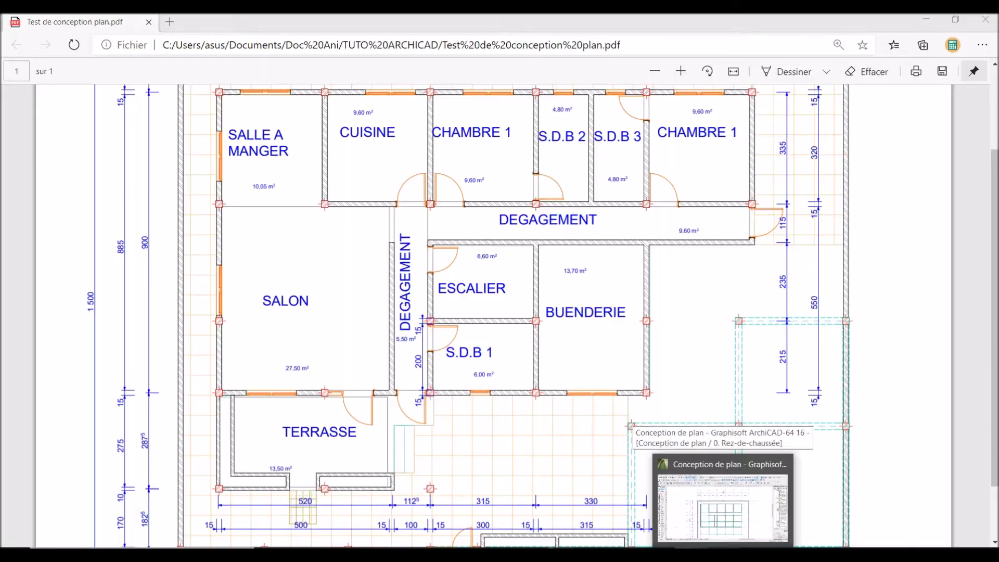
pyautogui.click(422, 374)
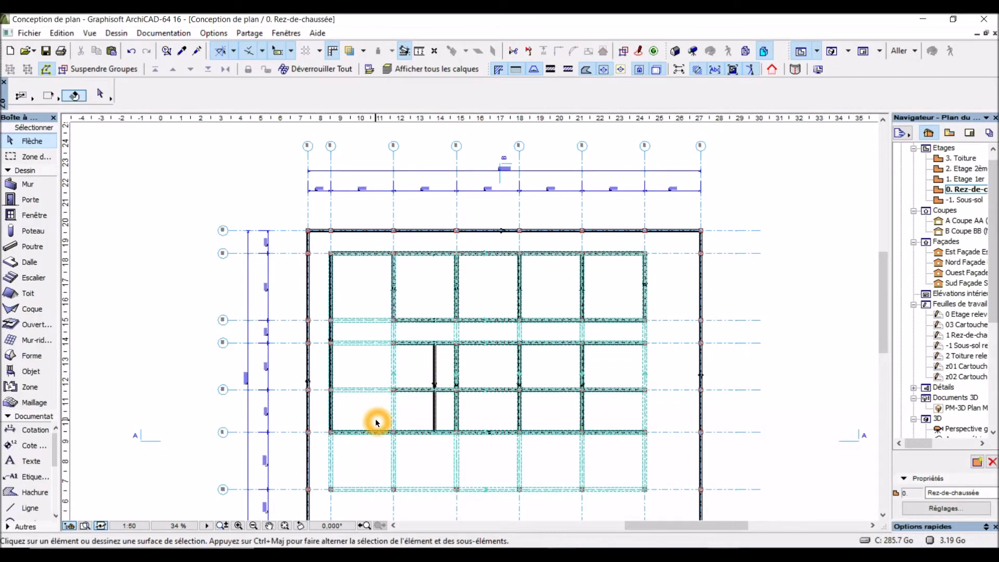
# Examine the wall segments between the second column line and the salon's corridor wall on axes D, E and F.
pyautogui.scroll(2, 377, 422)
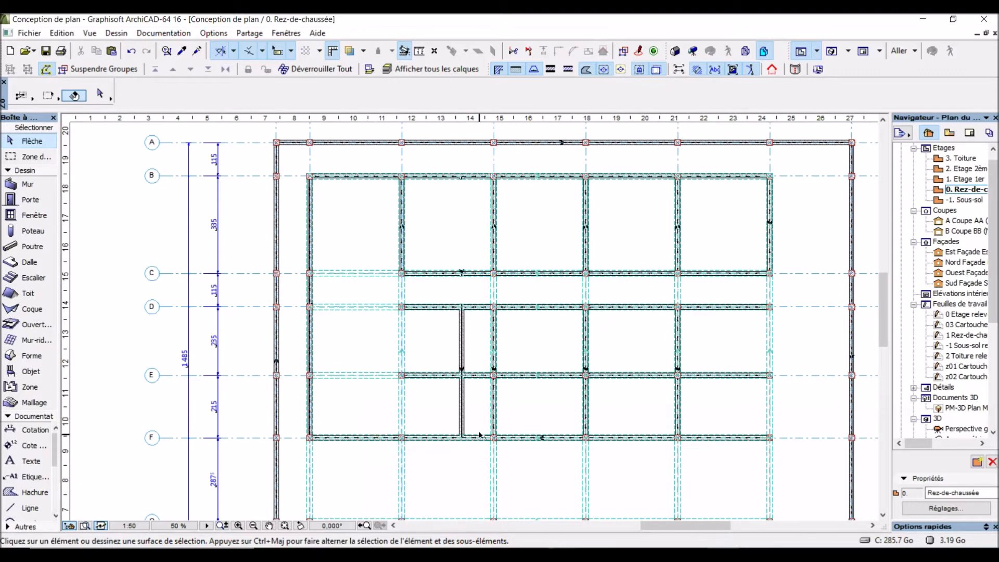
pyautogui.click(467, 414)
pyautogui.click(460, 411)
pyautogui.click(406, 374)
pyautogui.click(399, 369)
pyautogui.click(396, 336)
pyautogui.click(439, 308)
pyautogui.click(461, 323)
pyautogui.click(461, 312)
pyautogui.click(464, 311)
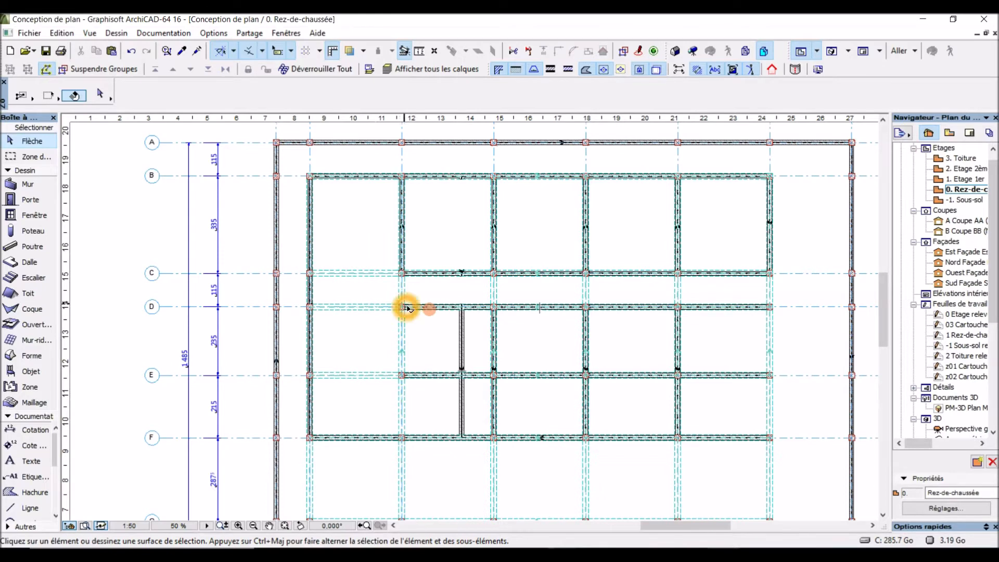
# Trim away the wall segment on axis D between the second column and the salon's corridor wall.
pyautogui.click(451, 312)
pyautogui.click(433, 313)
pyautogui.click(433, 312)
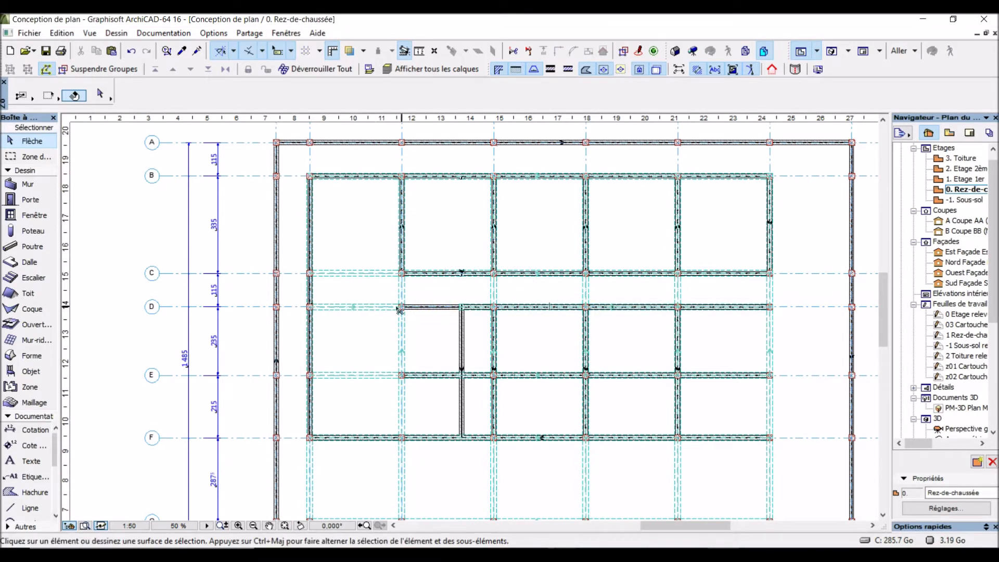
pyautogui.keyDown('ctrl'); pyautogui.click(375, 311); pyautogui.keyUp('ctrl')
pyautogui.keyDown('ctrl'); pyautogui.click(413, 308); pyautogui.keyUp('ctrl')
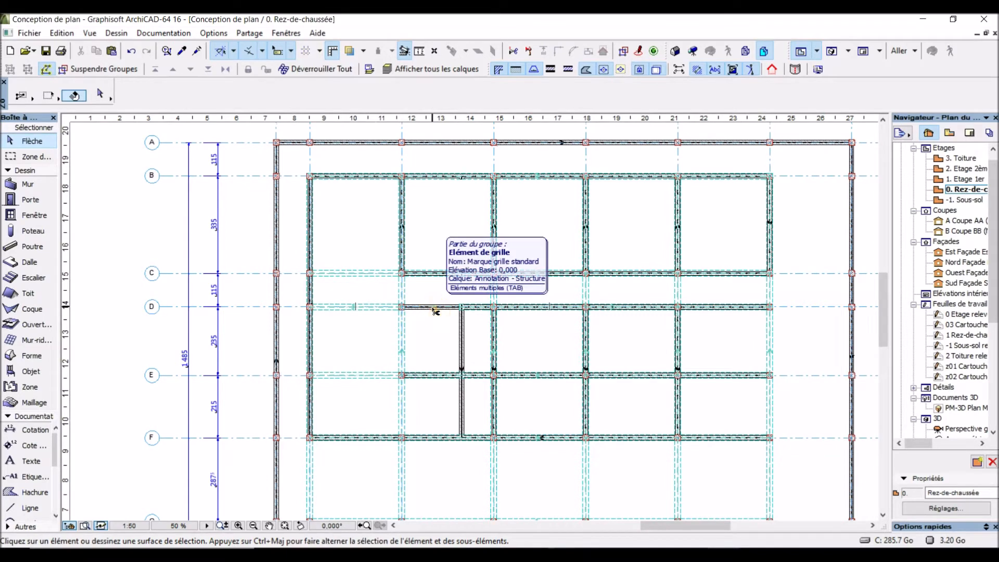
pyautogui.scroll(4, 443, 312)
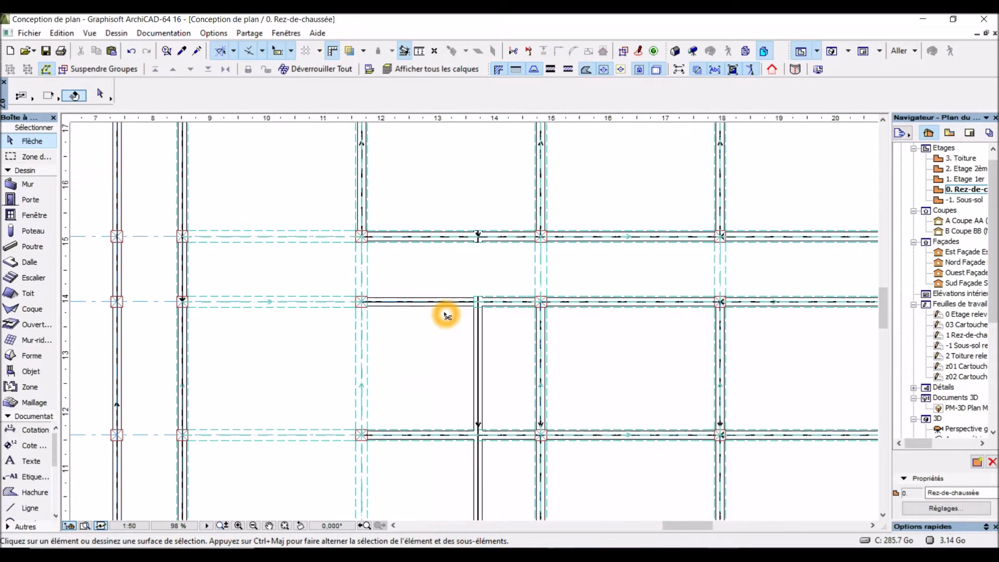
pyautogui.keyDown('ctrl'); pyautogui.click(436, 305); pyautogui.keyUp('ctrl')
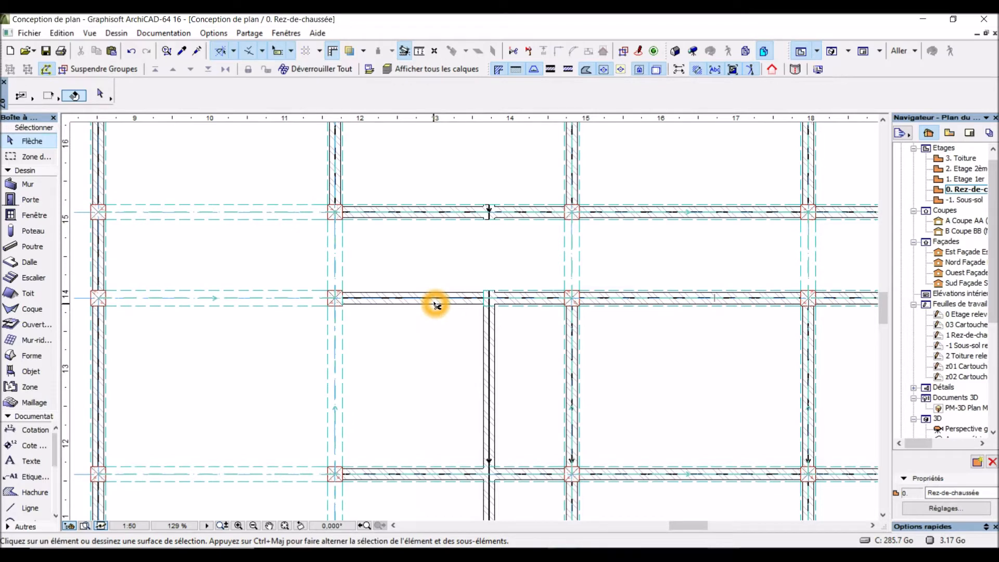
pyautogui.keyDown('ctrl'); pyautogui.click(436, 306); pyautogui.keyUp('ctrl')
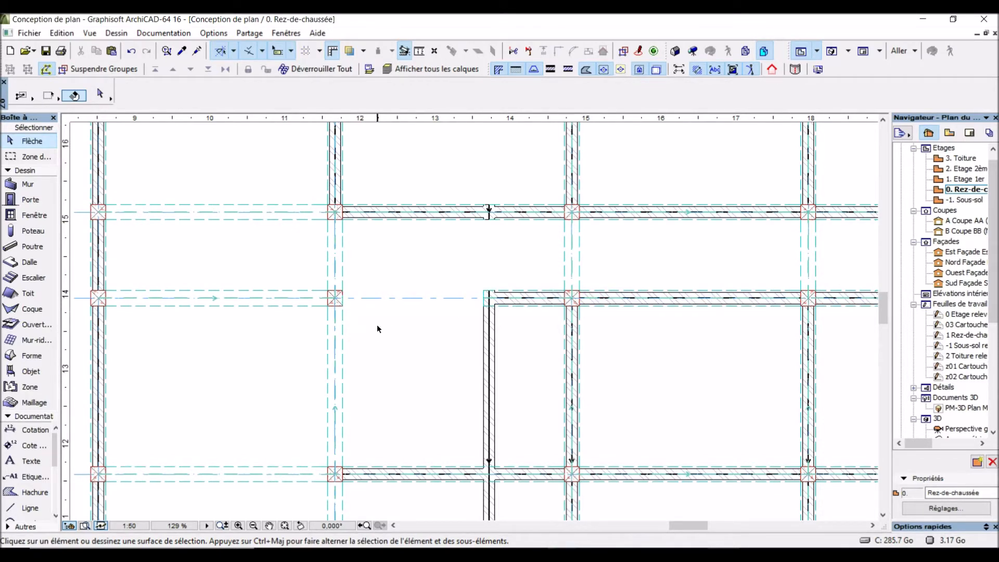
# Delete the leftover wall stub inside the second column on axis D and check that column by selecting it.
pyautogui.keyDown('ctrl'); pyautogui.click(345, 310); pyautogui.keyUp('ctrl')
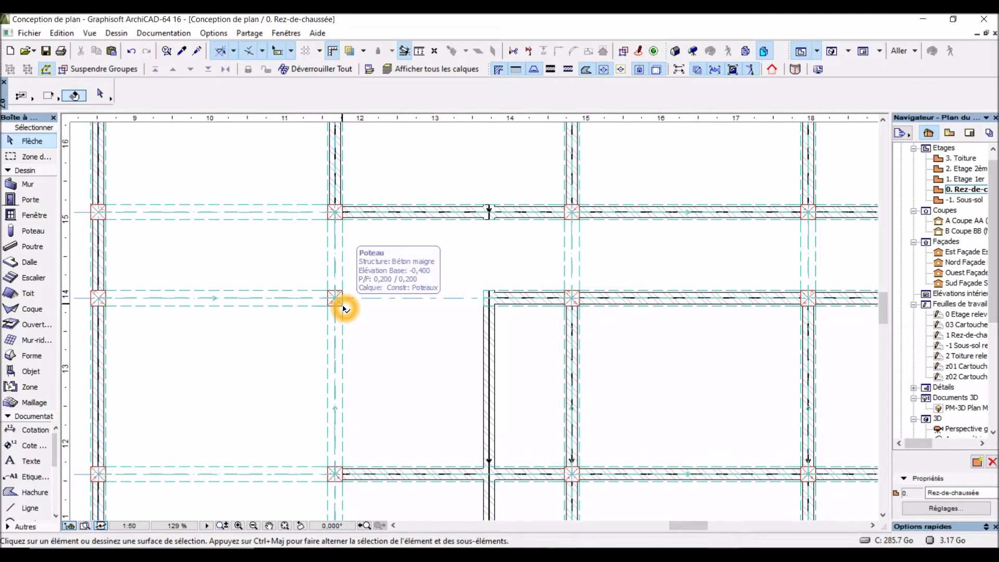
pyautogui.click(341, 308)
pyautogui.click(341, 308)
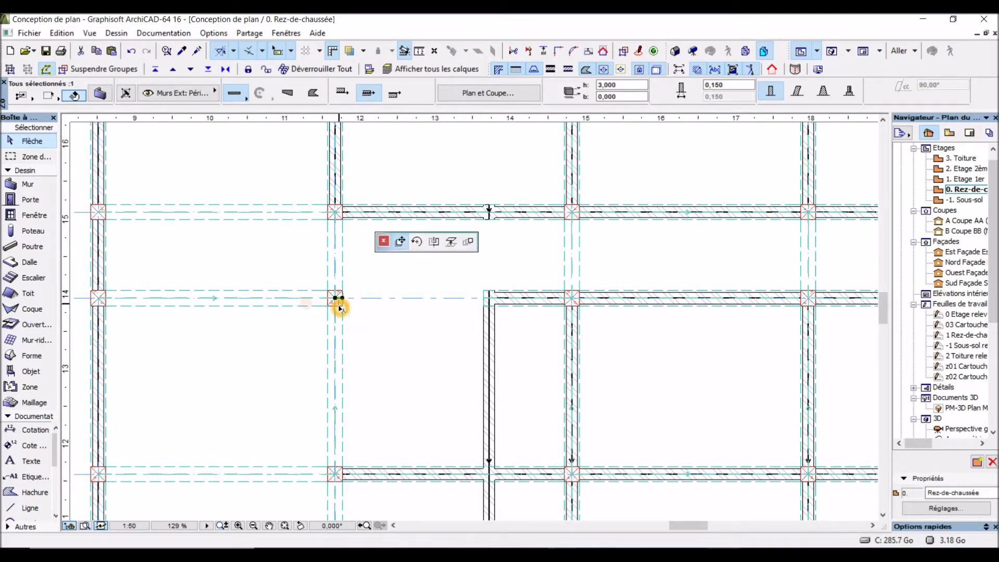
pyautogui.click(341, 307)
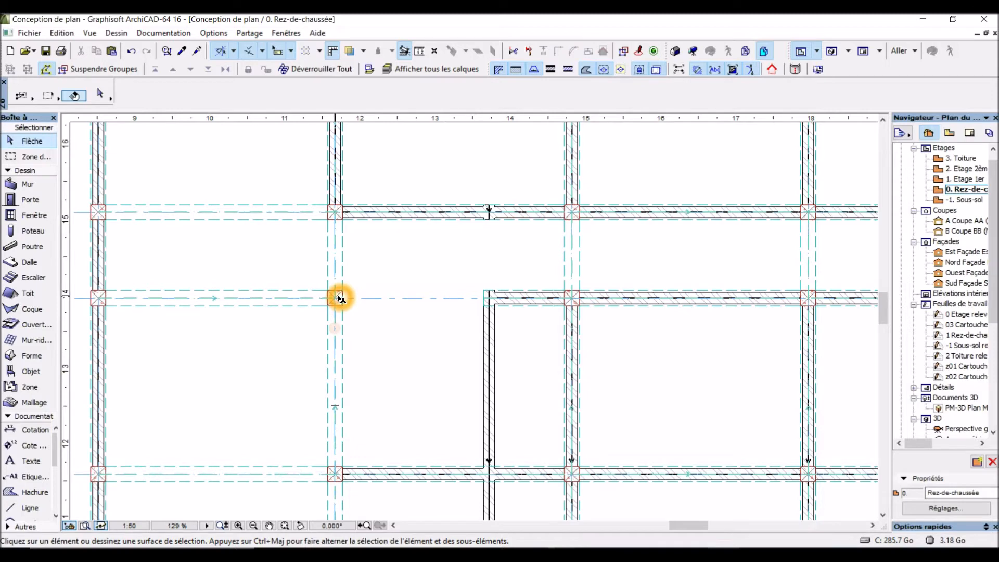
pyautogui.click(335, 329)
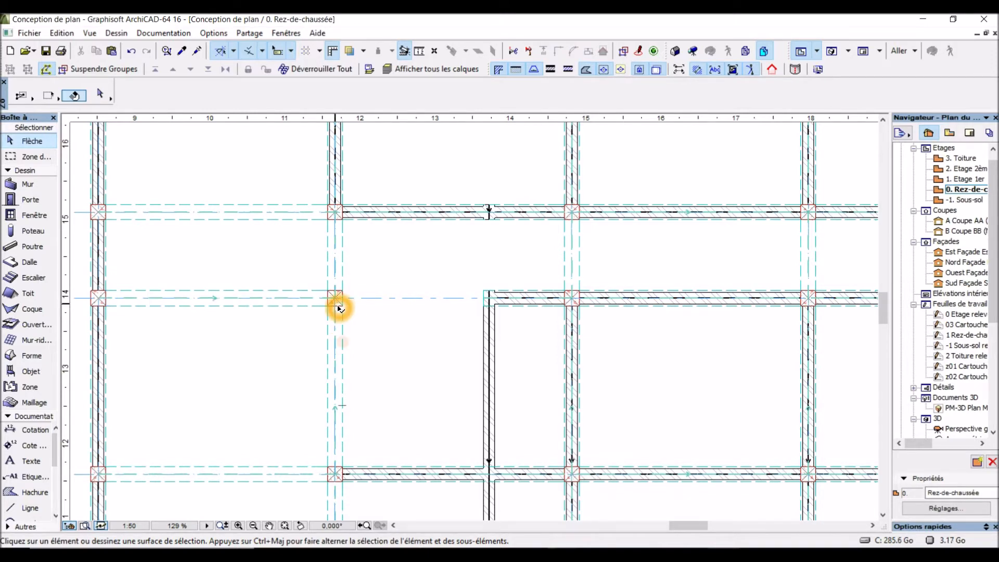
pyautogui.click(338, 306)
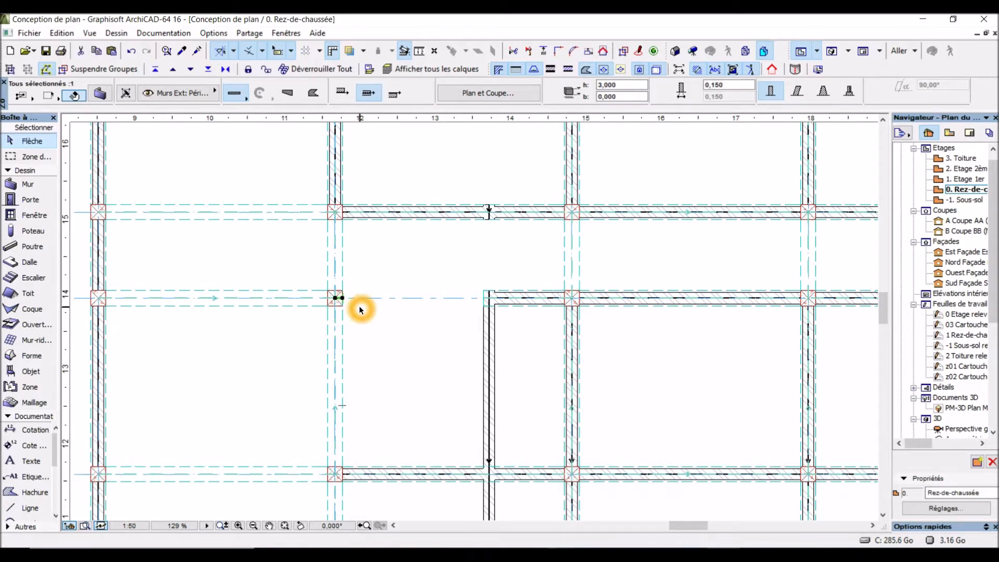
pyautogui.scroll(2, 359, 307)
pyautogui.scroll(2, 361, 310)
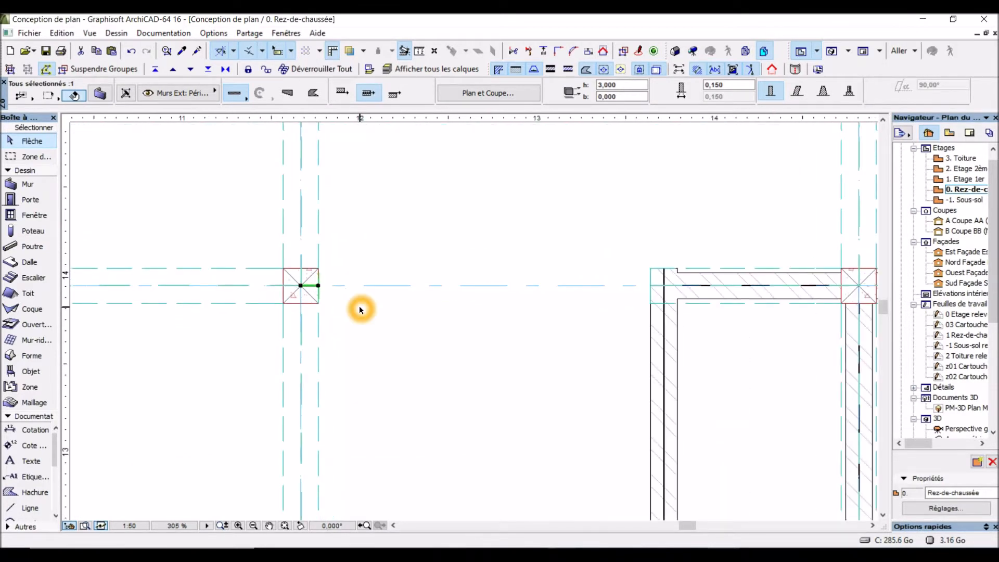
pyautogui.click(359, 305)
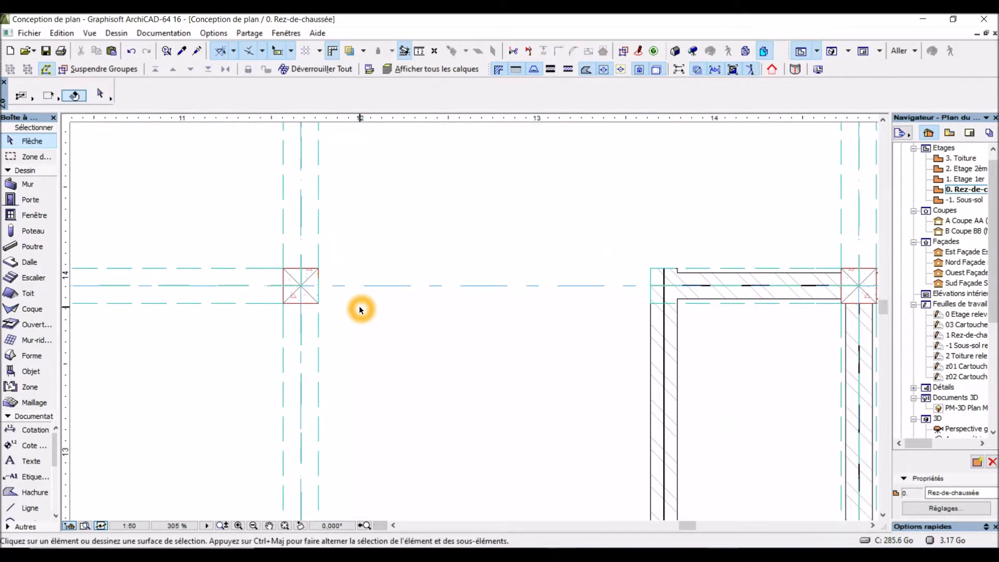
pyautogui.click(319, 305)
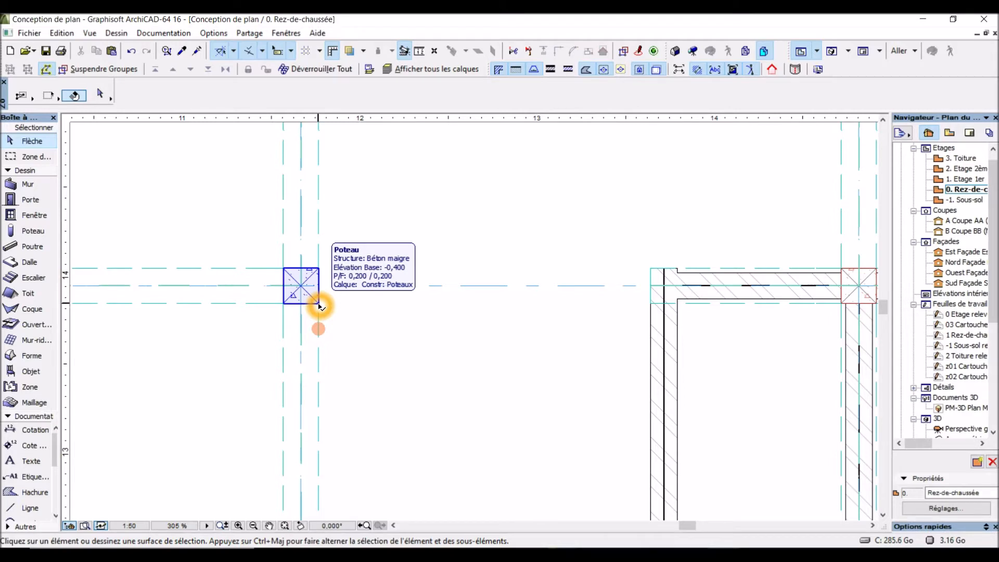
pyautogui.click(319, 306)
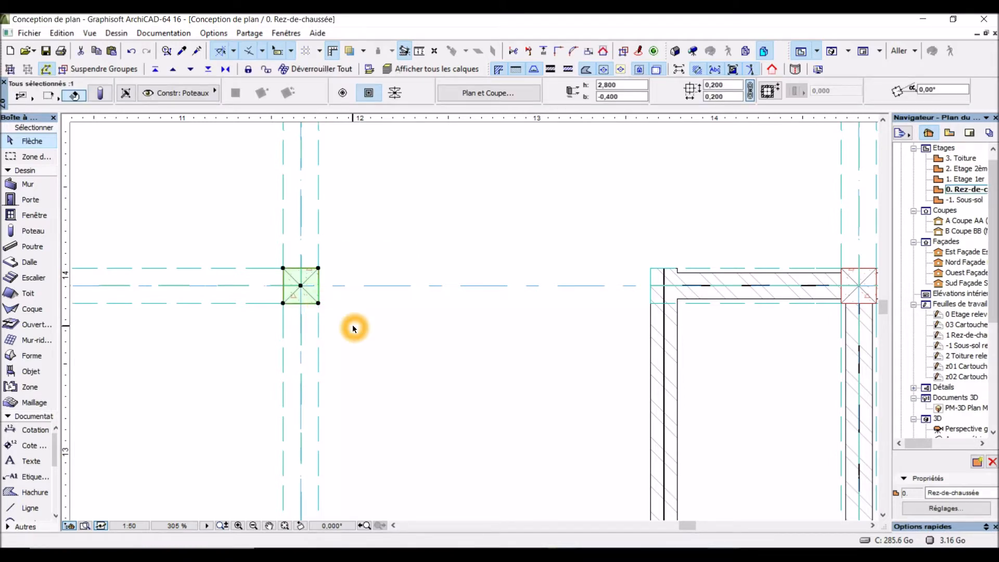
# Delete the selected second column on axis D.
pyautogui.press('Delete')
pyautogui.scroll(-2, 352, 324)
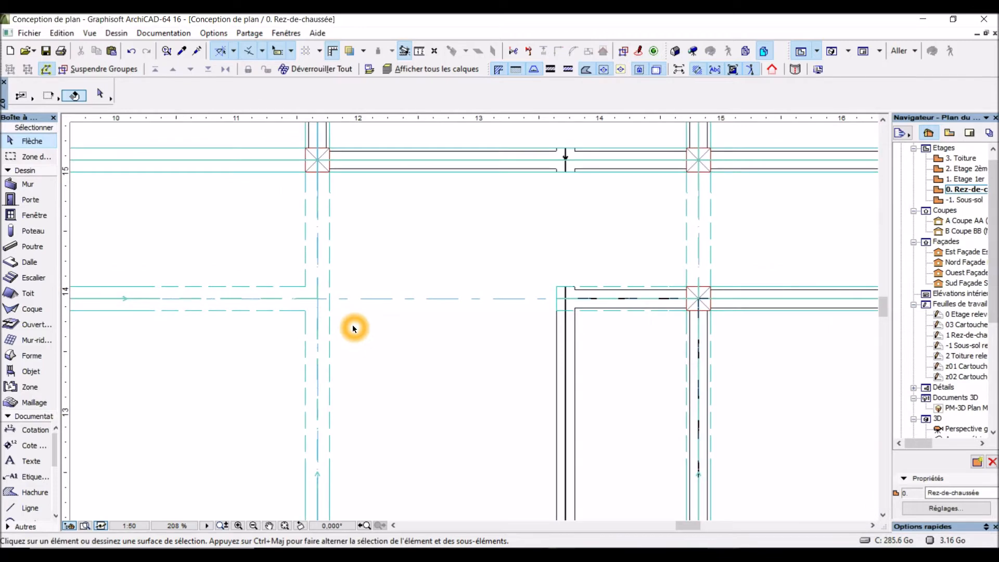
pyautogui.scroll(-4, 353, 326)
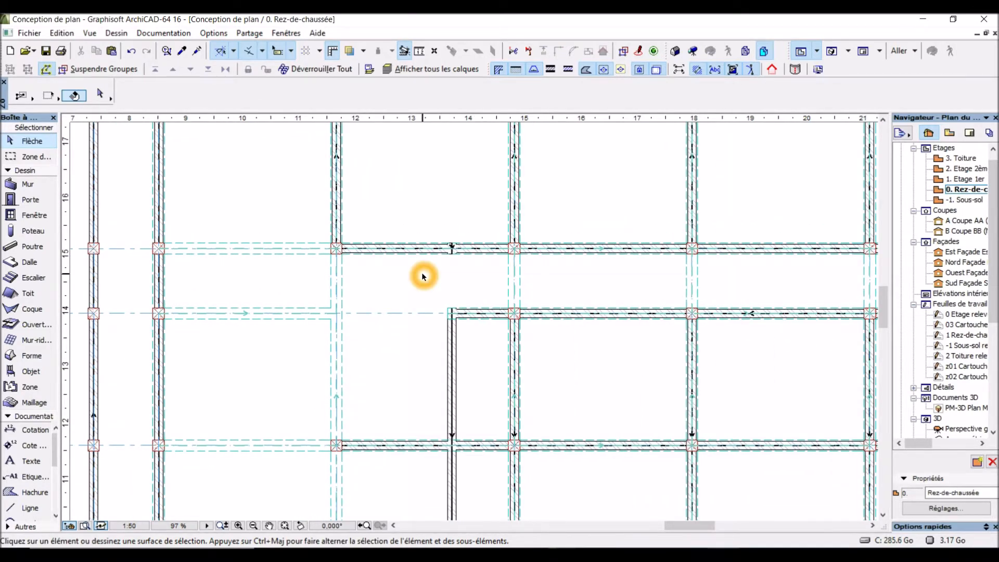
pyautogui.scroll(-2, 423, 275)
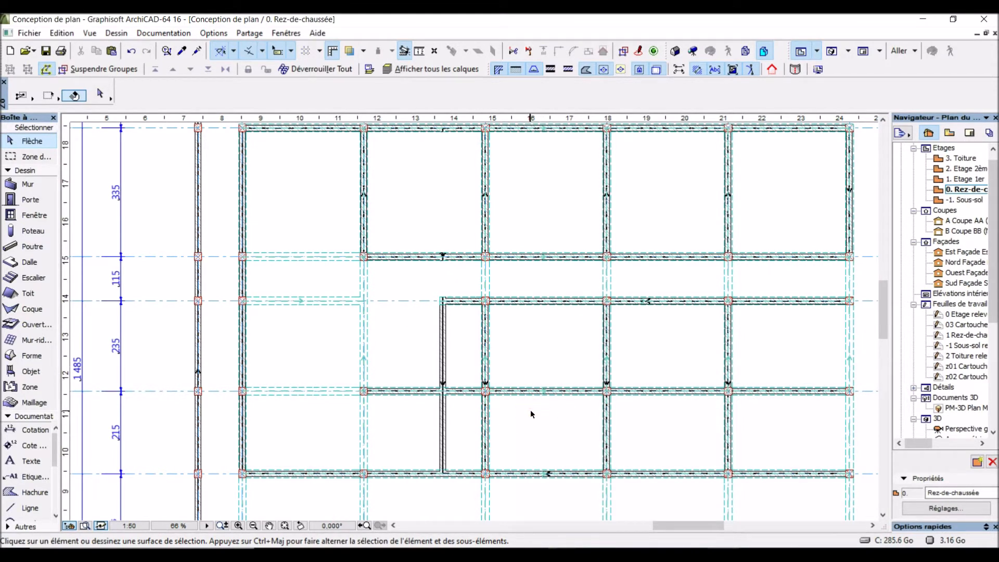
# Delete the second column on axis E, where the wall running from the salon's corridor wall ends.
pyautogui.click(455, 395)
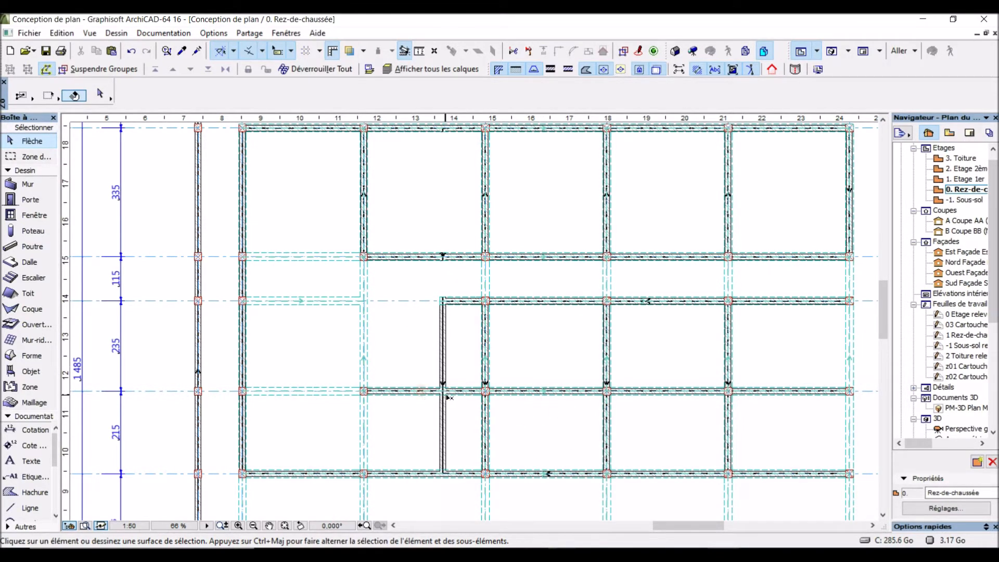
pyautogui.click(416, 390)
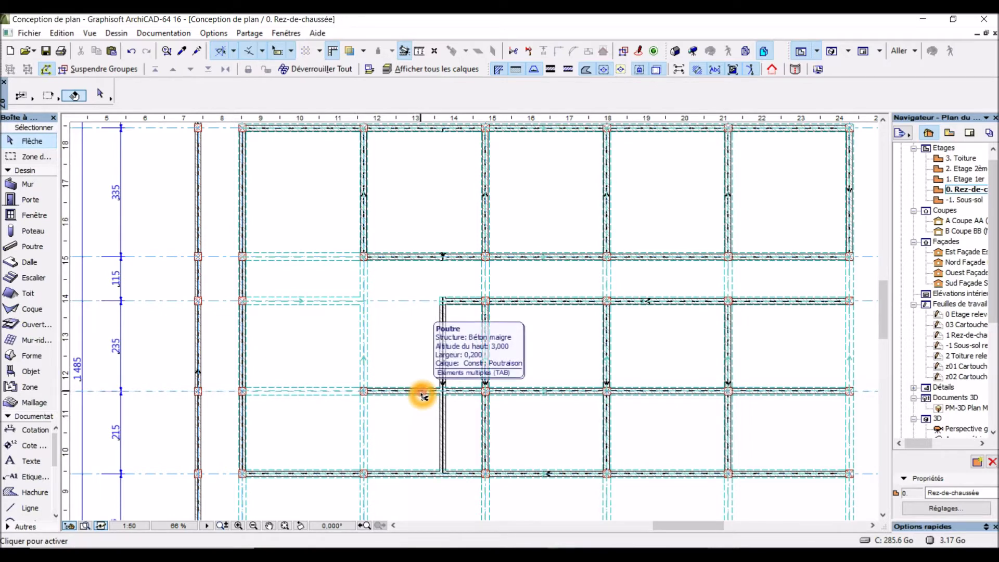
pyautogui.scroll(2, 420, 391)
pyautogui.click(387, 394)
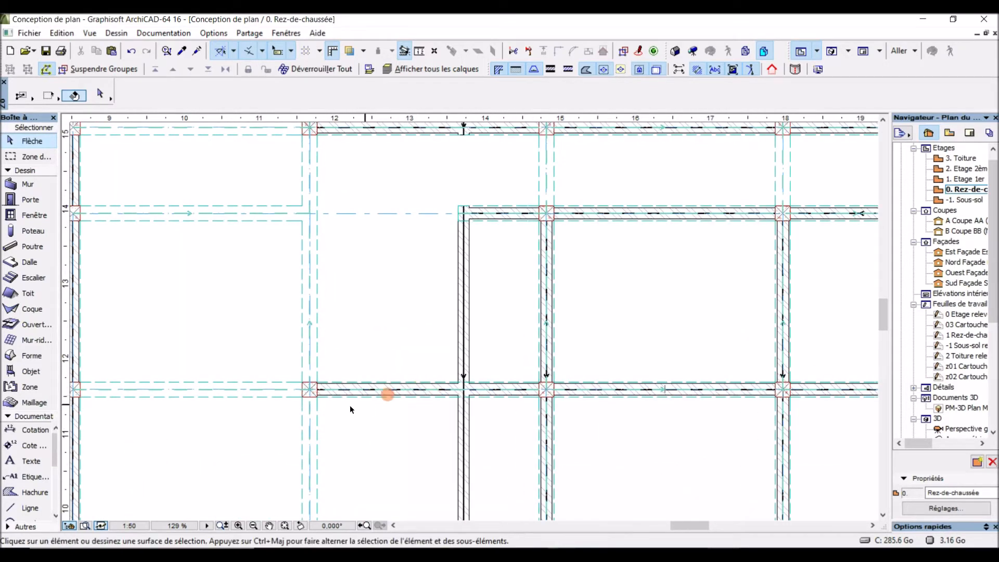
pyautogui.click(316, 398)
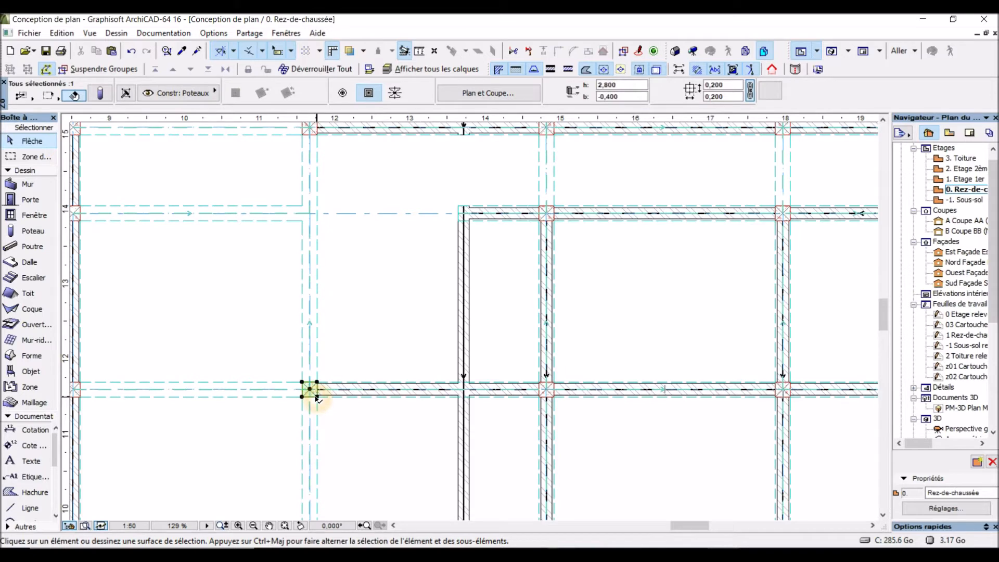
pyautogui.press('Escape')
pyautogui.click(338, 398)
pyautogui.scroll(-1, 339, 400)
pyautogui.scroll(-1, 339, 400)
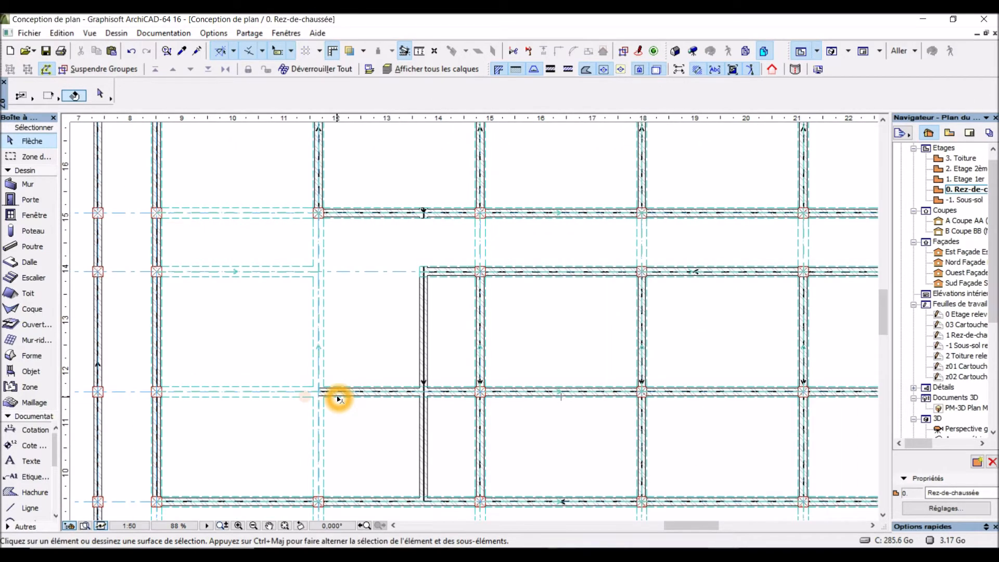
# Trim away the beam and wall segments on axis E between the second column line and the salon's corridor wall.
pyautogui.scroll(2, 339, 399)
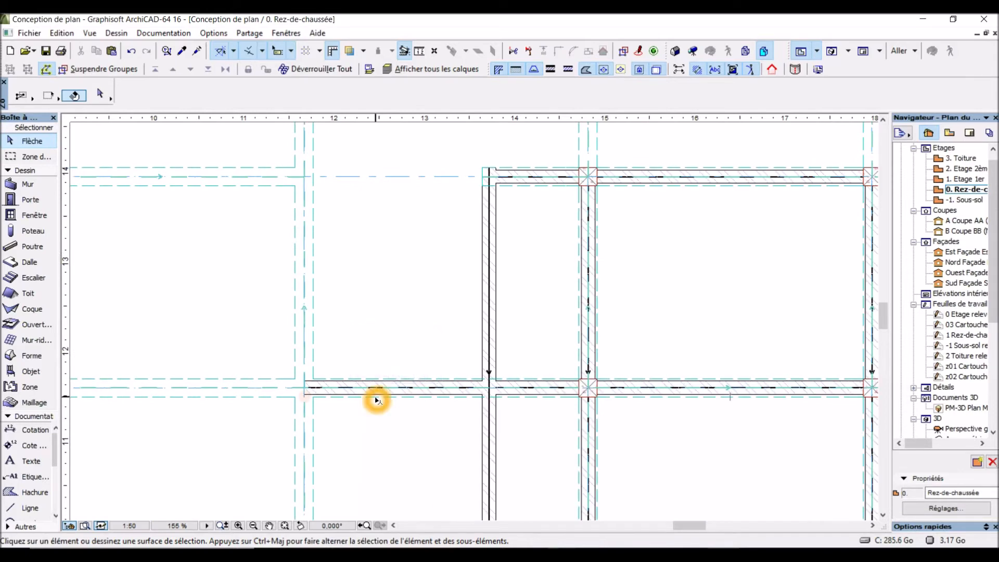
pyautogui.click(379, 400)
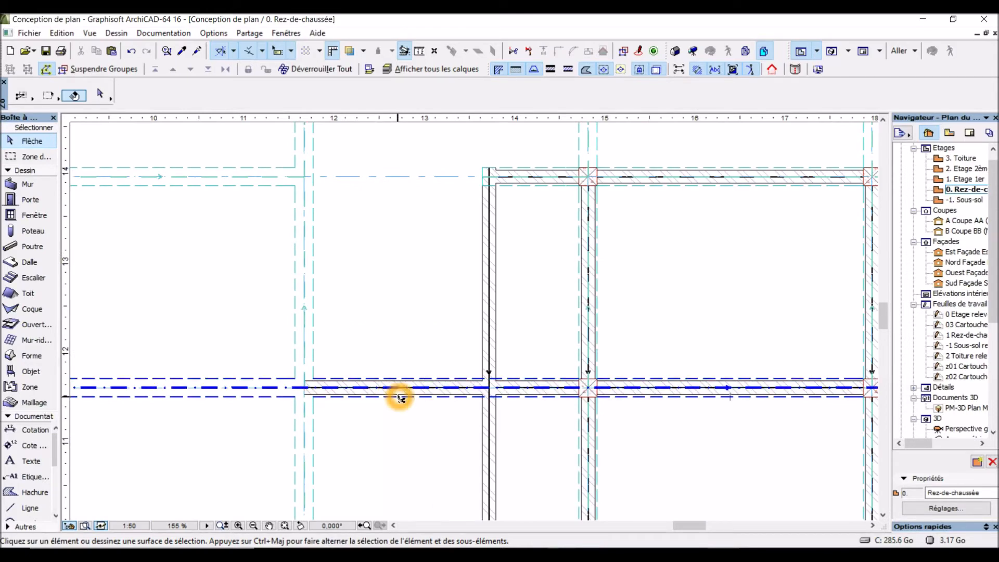
pyautogui.keyDown('ctrl'); pyautogui.click(397, 398); pyautogui.keyUp('ctrl')
pyautogui.keyDown('ctrl'); pyautogui.click(379, 391); pyautogui.keyUp('ctrl')
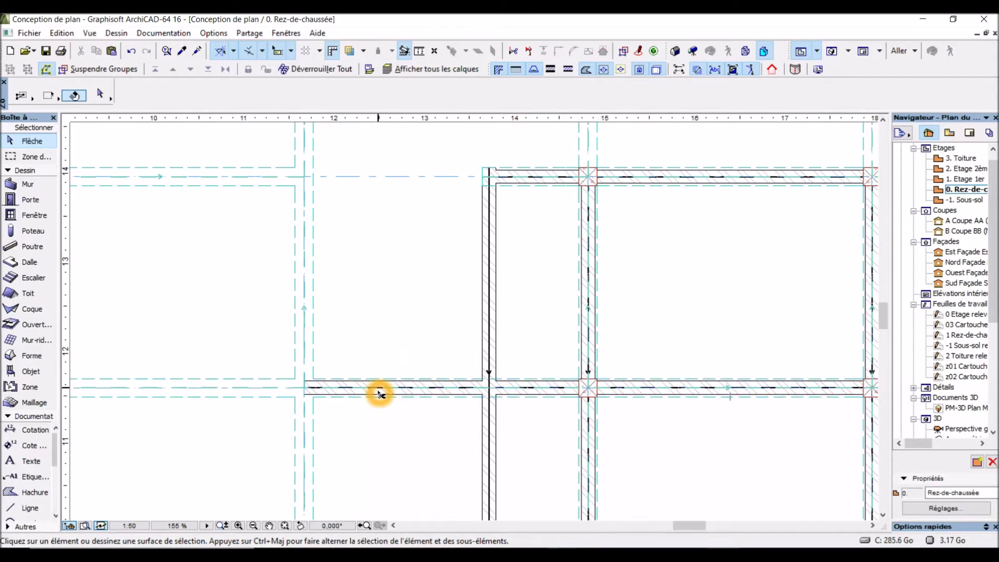
pyautogui.keyDown('ctrl'); pyautogui.click(378, 391); pyautogui.keyUp('ctrl')
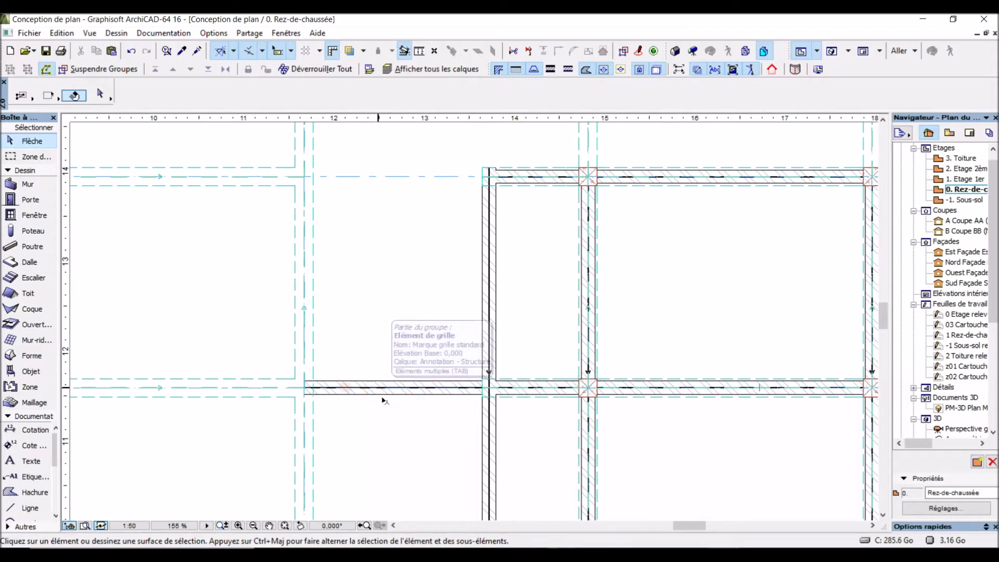
pyautogui.keyDown('ctrl'); pyautogui.click(371, 387); pyautogui.keyUp('ctrl')
pyautogui.keyDown('ctrl'); pyautogui.click(368, 392); pyautogui.keyUp('ctrl')
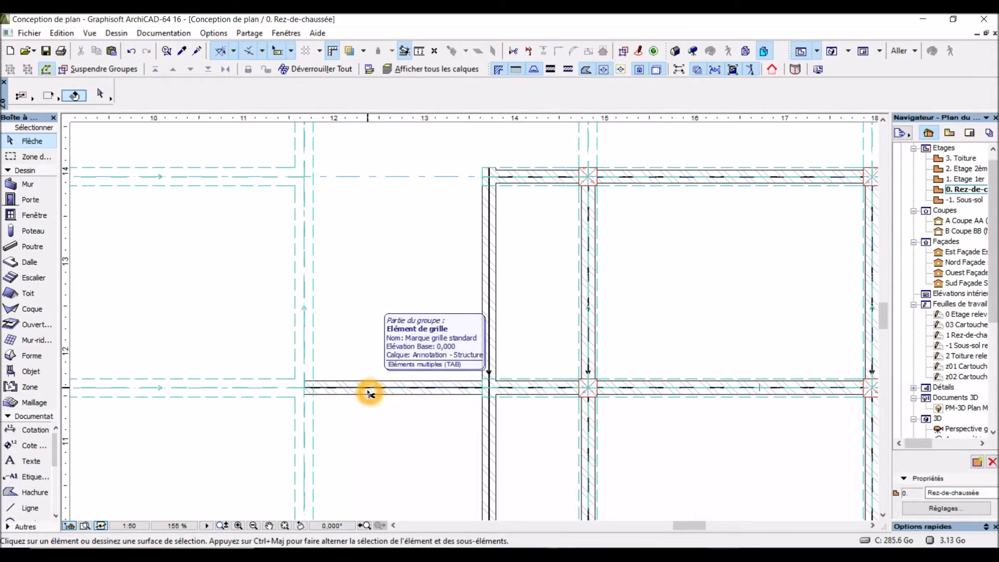
pyautogui.keyDown('ctrl'); pyautogui.click(364, 395); pyautogui.keyUp('ctrl')
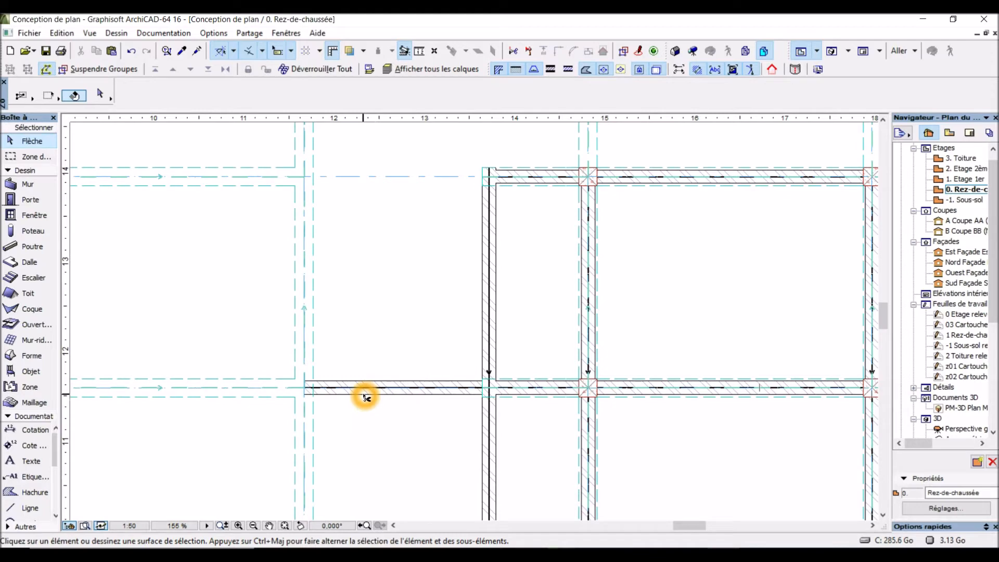
# Delete the leftover wall stub at the second column line on axis E.
pyautogui.click(311, 397)
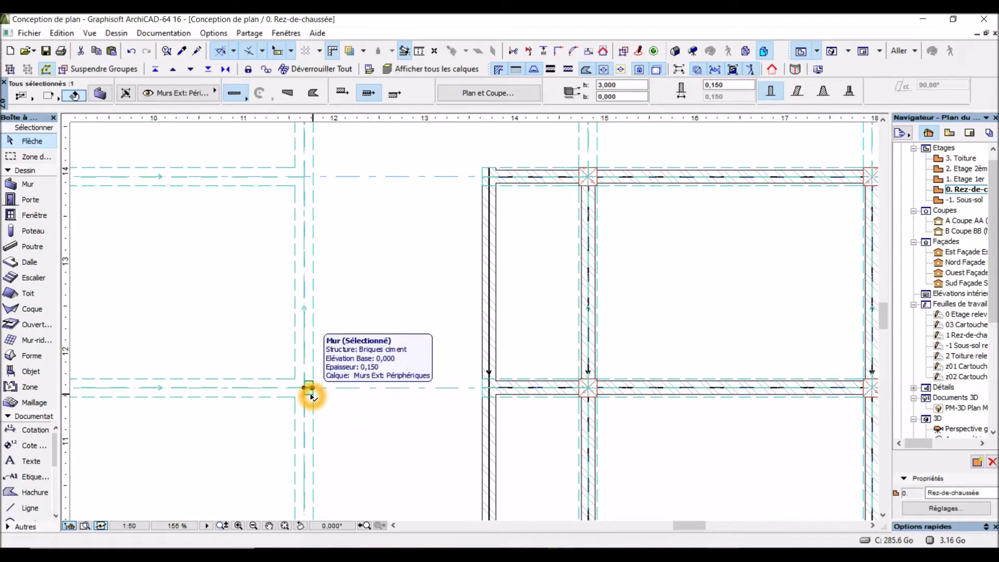
pyautogui.press('Escape')
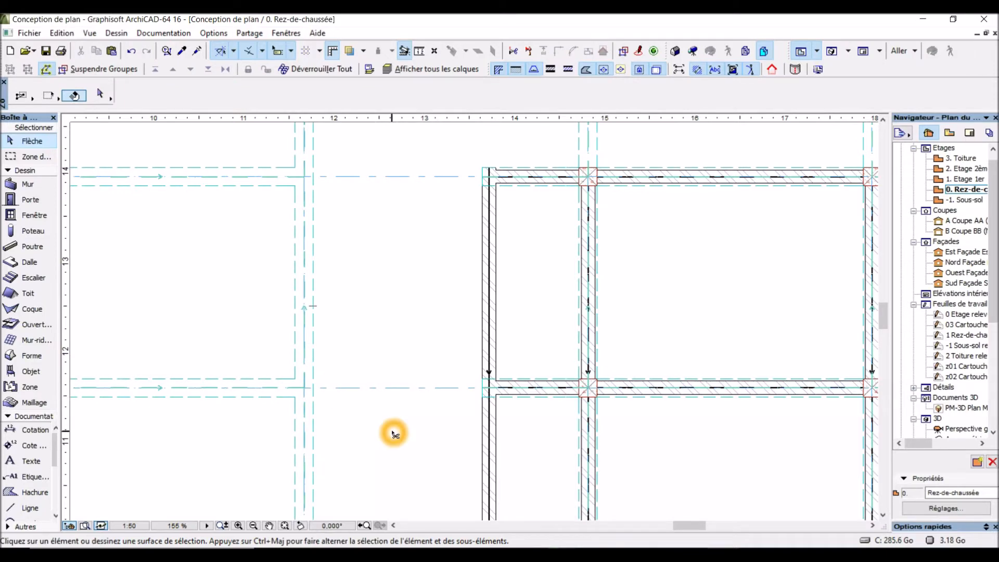
pyautogui.scroll(-2, 392, 429)
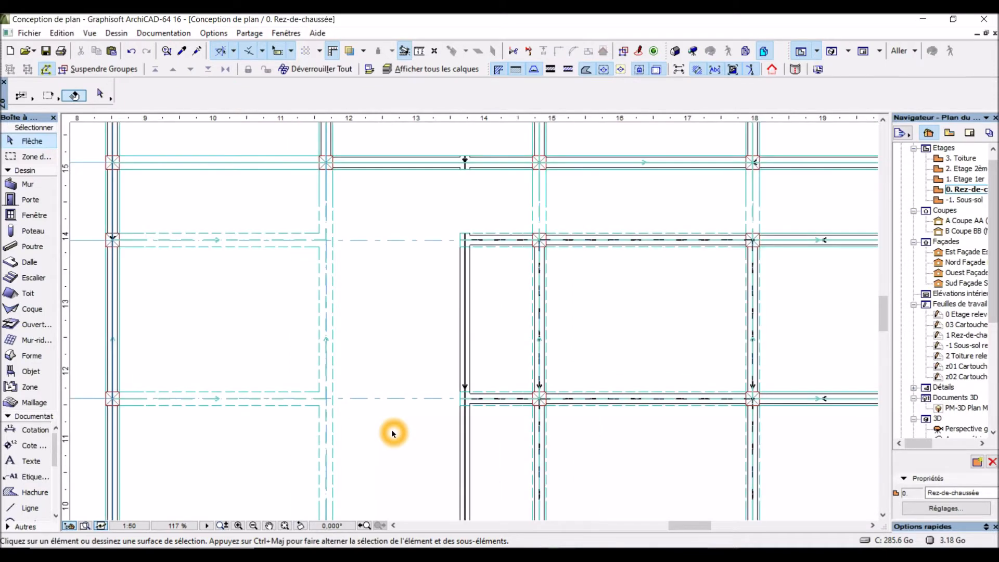
# Stretch the end of the beam on axis D from the second column line to the salon's corridor wall.
pyautogui.click(259, 240)
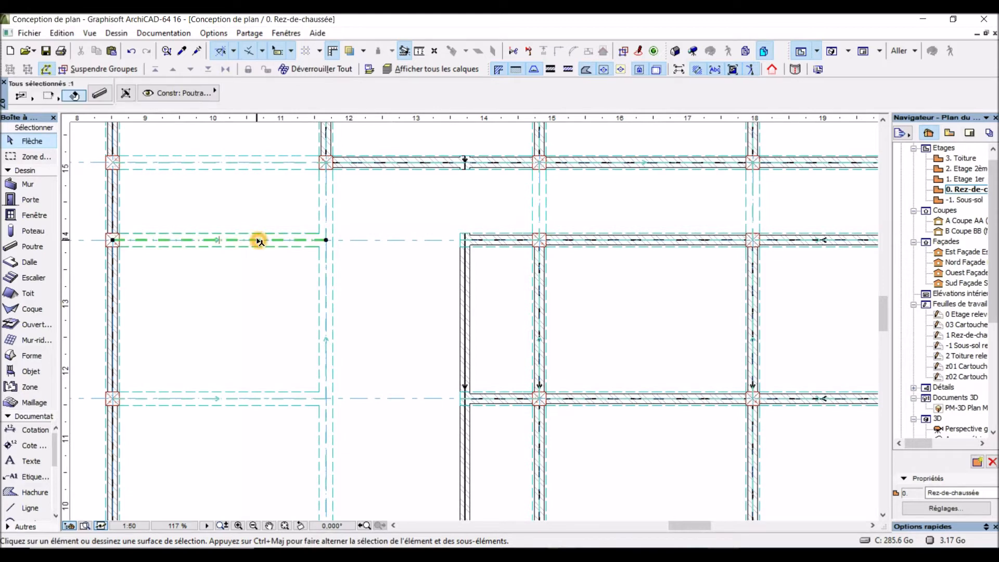
pyautogui.click(313, 251)
pyautogui.click(325, 241)
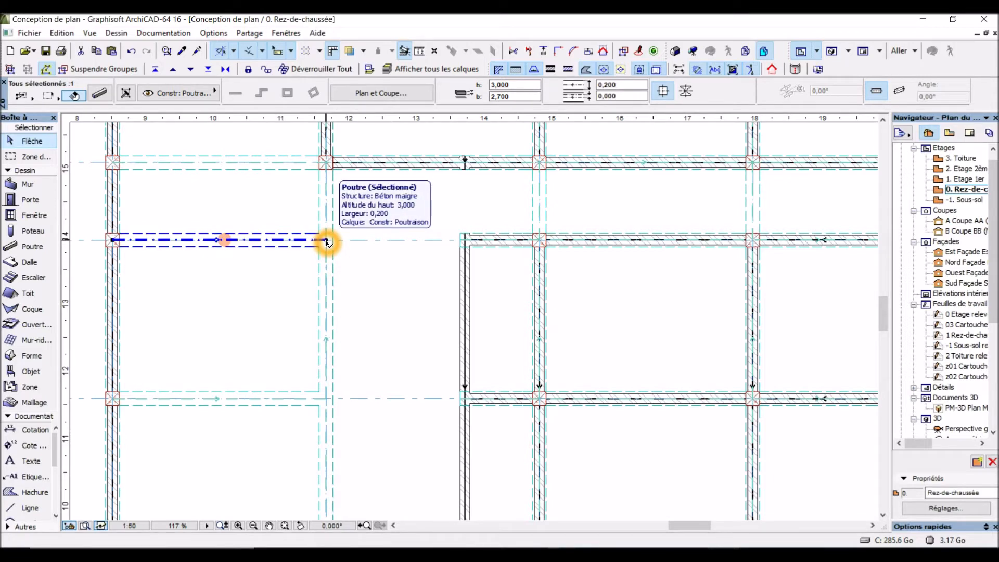
pyautogui.click(327, 242)
pyautogui.click(173, 116)
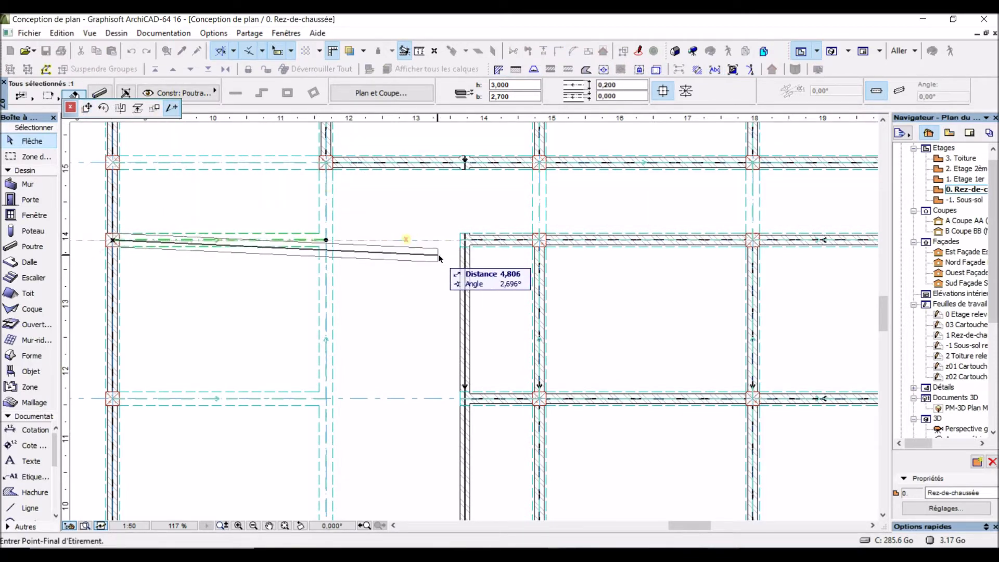
pyautogui.click(467, 242)
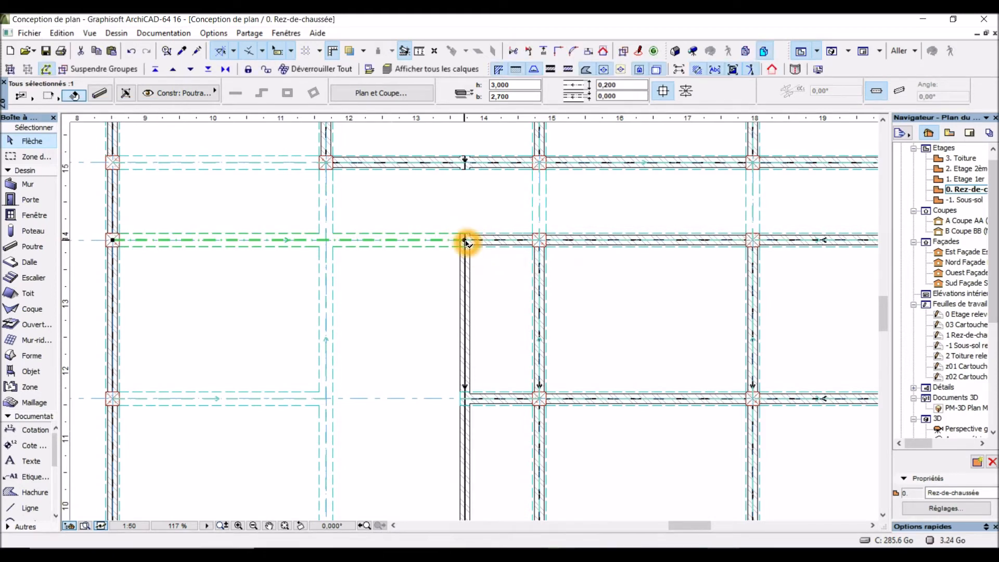
pyautogui.click(410, 290)
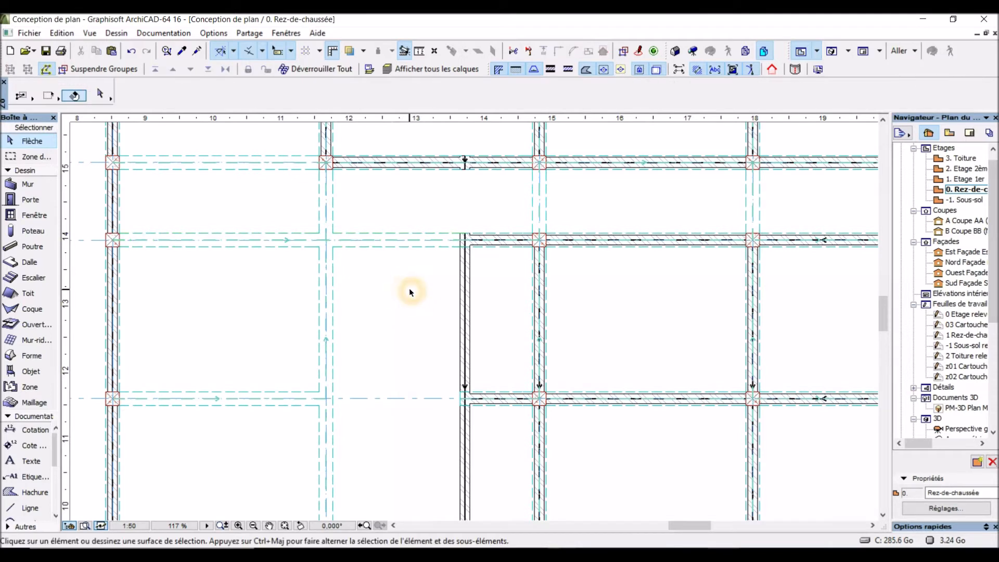
# Stretch the end of the beam on axis E from the second column line to the salon's corridor wall.
pyautogui.click(292, 402)
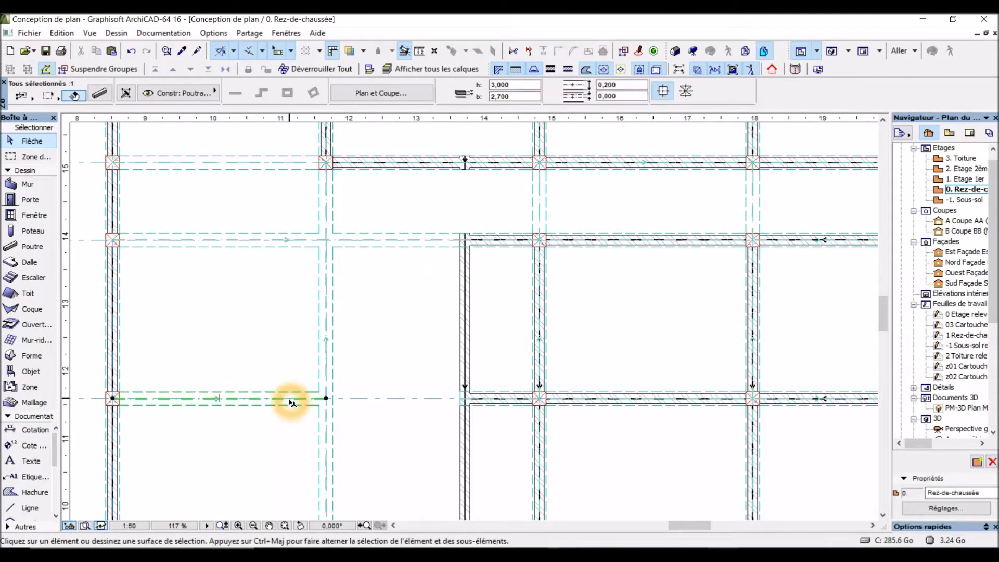
pyautogui.click(327, 399)
pyautogui.click(463, 401)
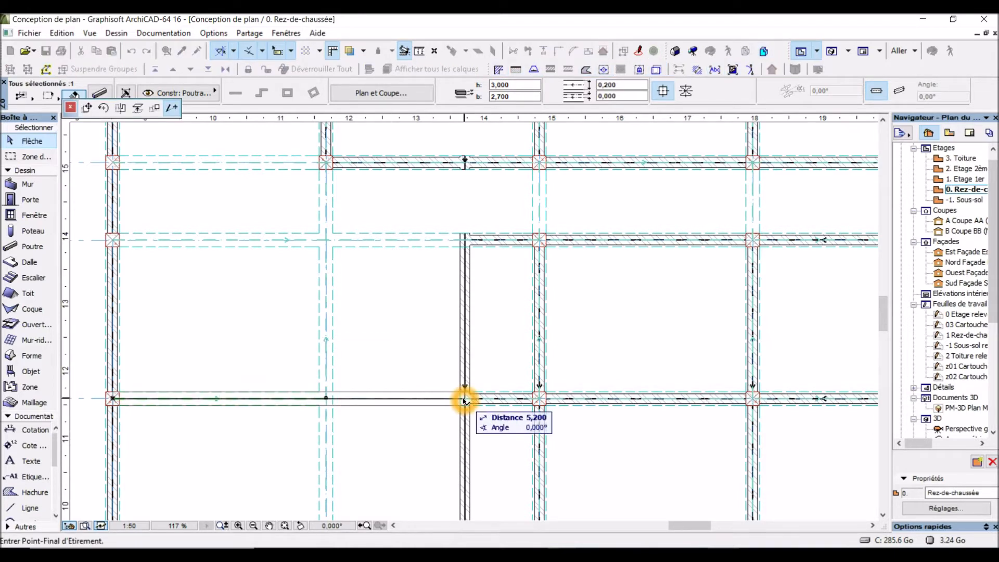
pyautogui.click(465, 400)
pyautogui.click(414, 432)
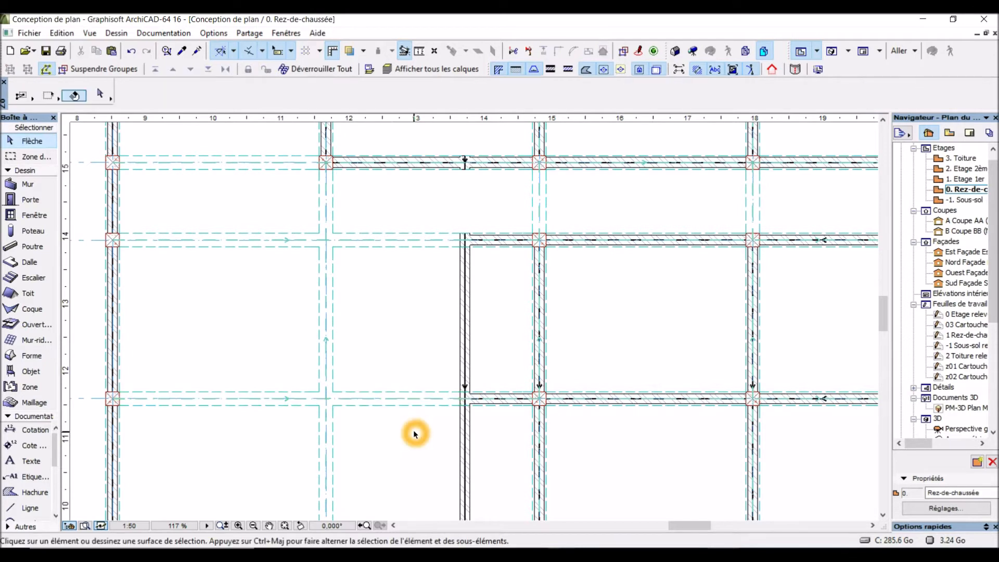
# Examine the interior wall layout between axes B and F, including the open end at the last column line on axes D to F.
pyautogui.scroll(-3, 414, 432)
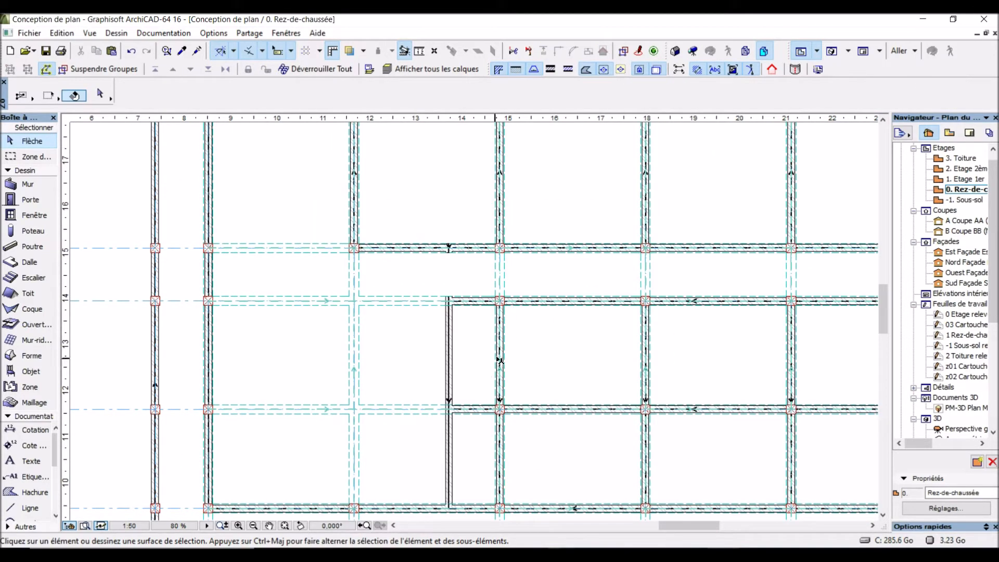
pyautogui.click(707, 405)
pyautogui.scroll(-3, 672, 358)
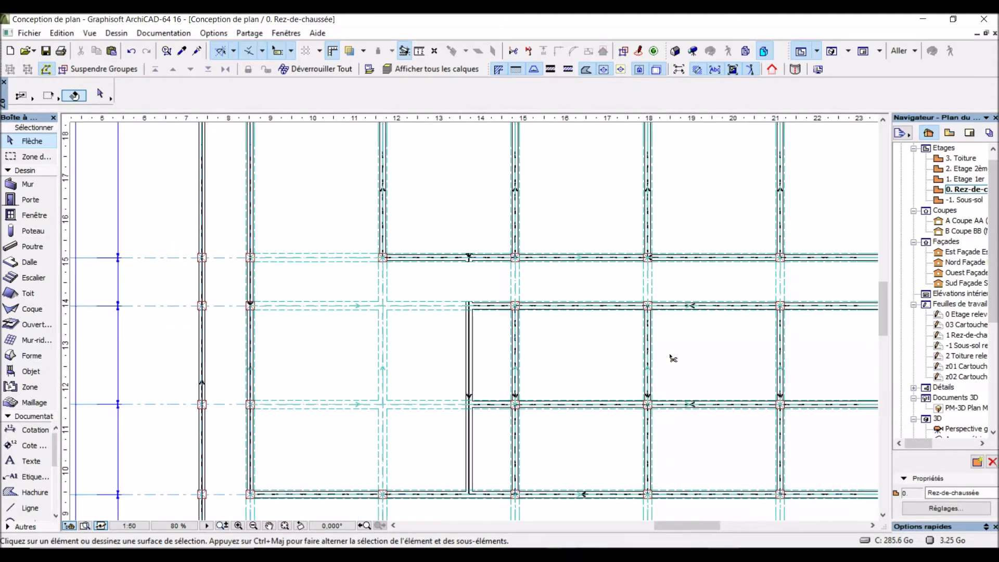
pyautogui.click(696, 353)
pyautogui.scroll(-3, 696, 354)
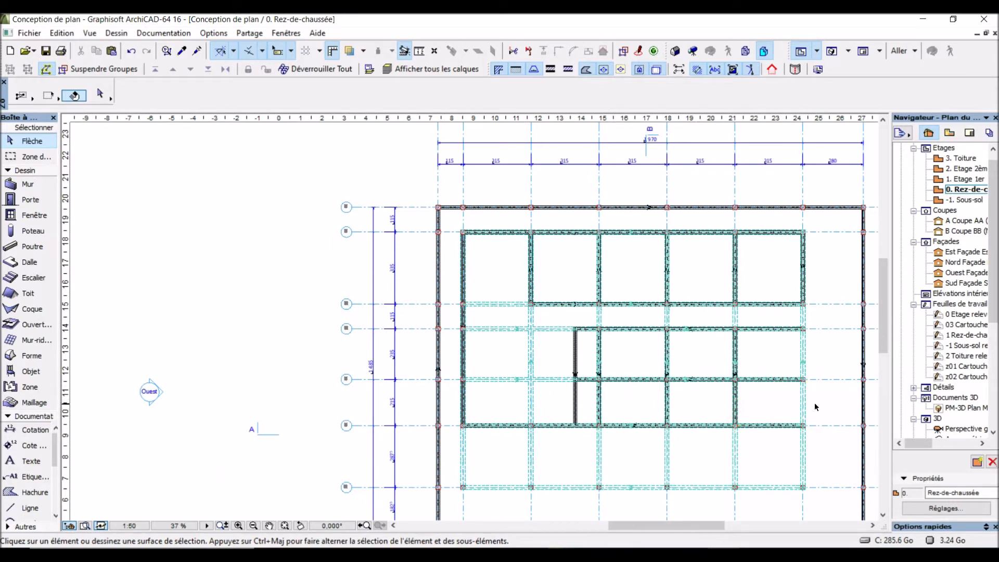
pyautogui.scroll(2, 820, 402)
pyautogui.scroll(1, 821, 407)
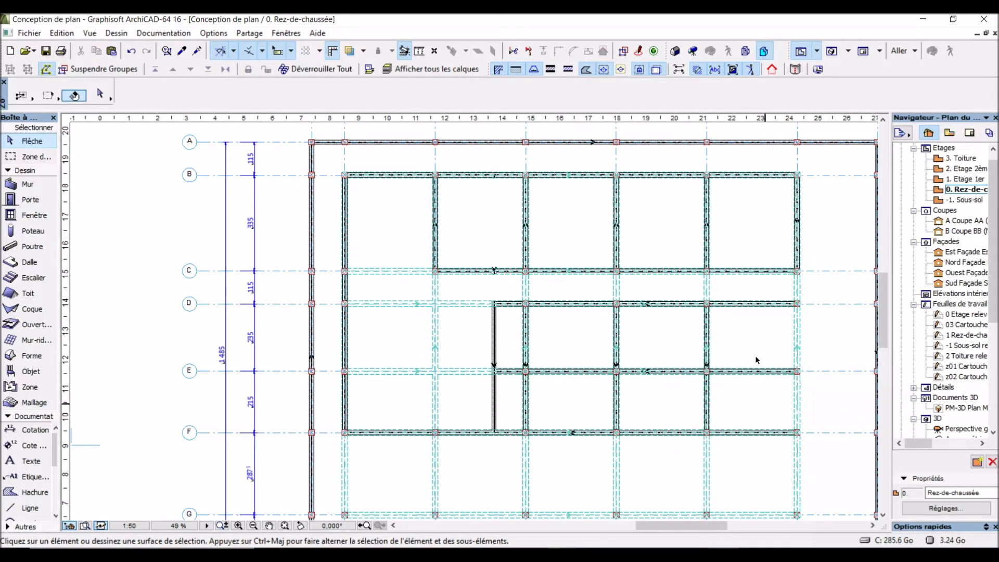
pyautogui.click(660, 306)
pyautogui.click(581, 241)
pyautogui.click(683, 265)
pyautogui.click(673, 427)
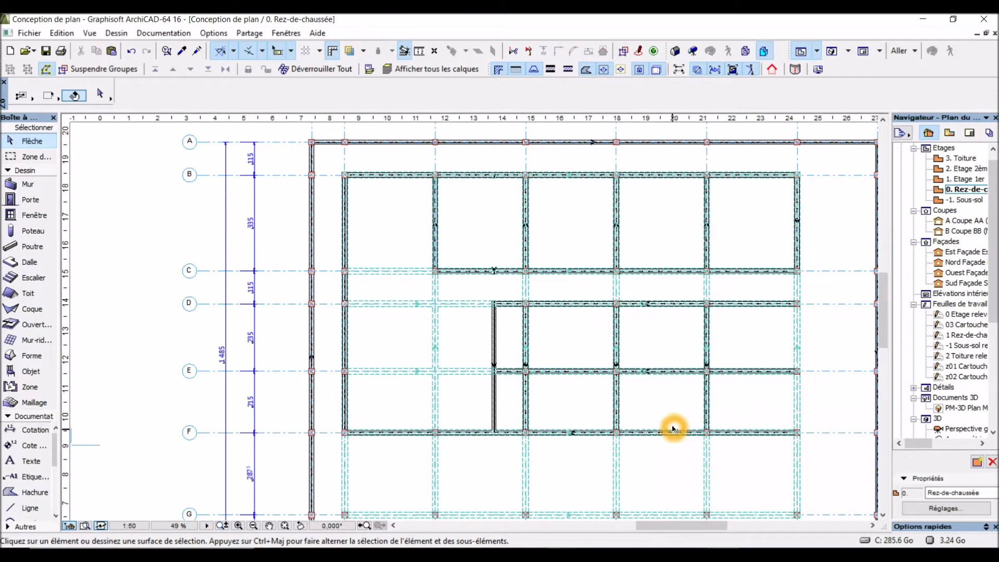
pyautogui.click(763, 365)
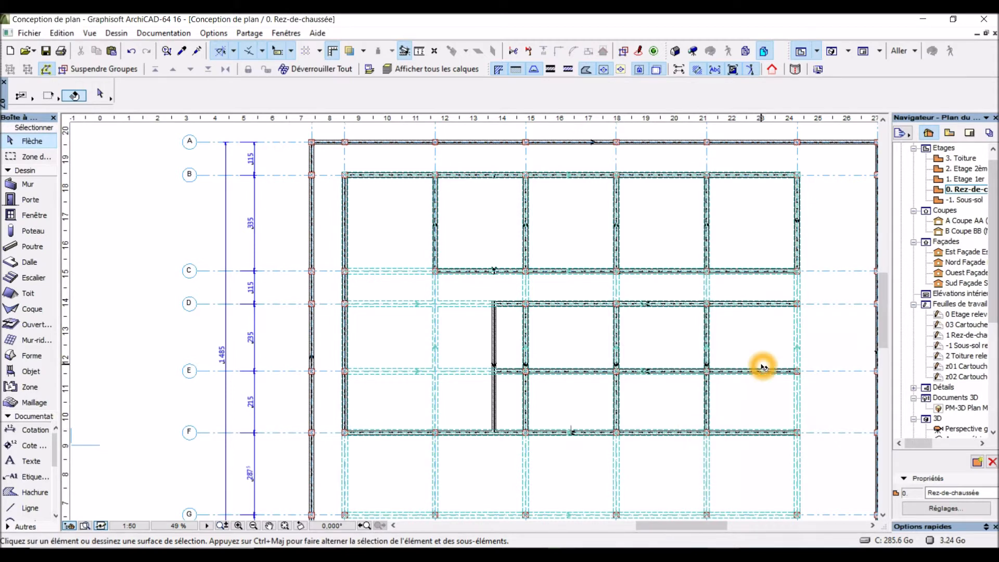
pyautogui.click(830, 396)
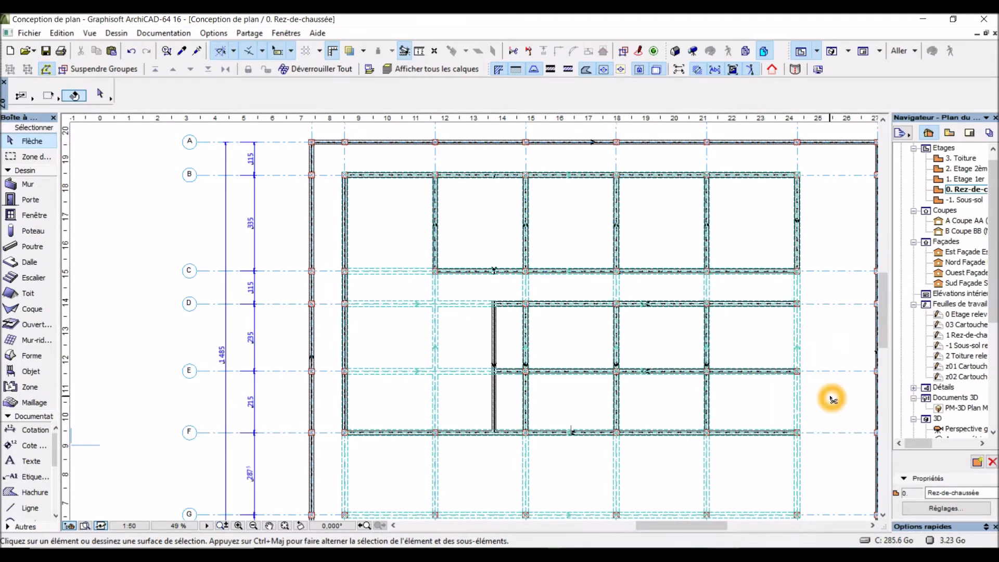
pyautogui.scroll(2, 829, 395)
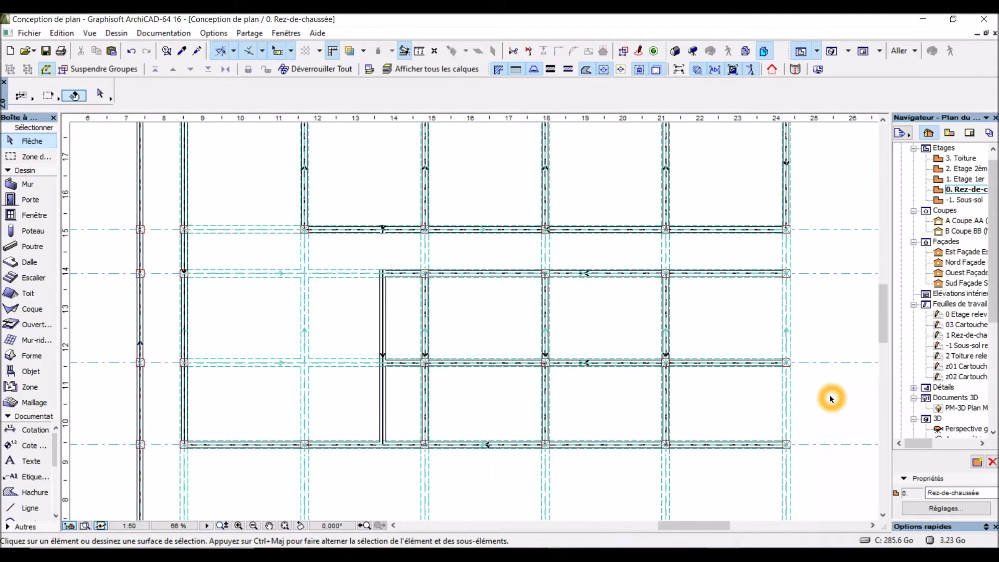
pyautogui.click(787, 281)
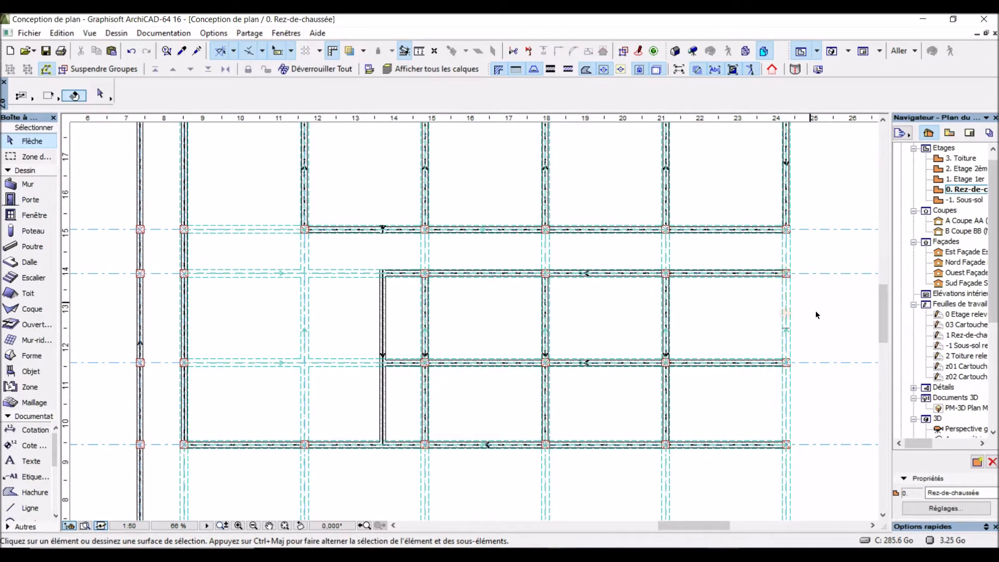
pyautogui.scroll(1, 825, 322)
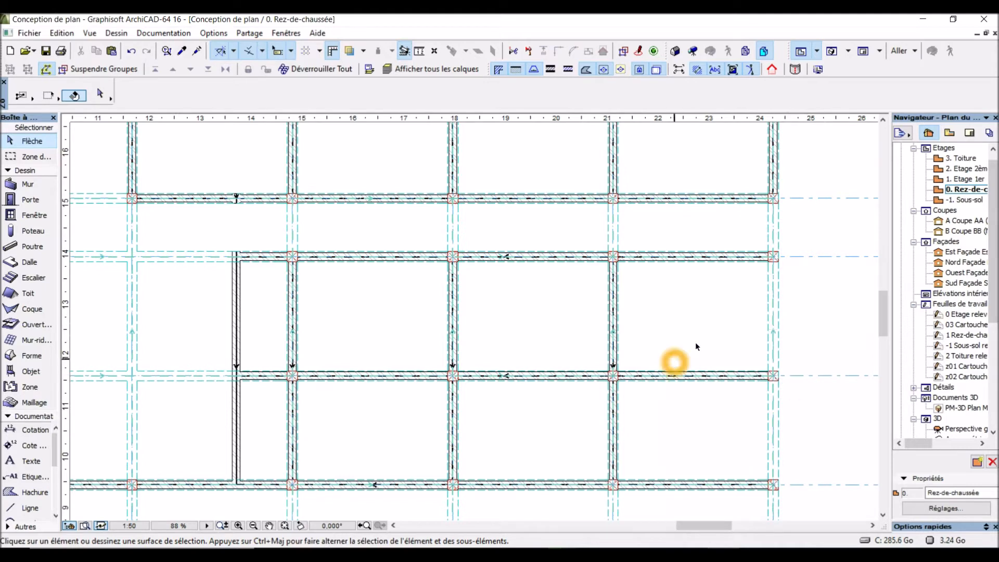
# Switch to the PDF reference plan and examine the BUENDERIE walls and the empty area beside it beyond the DEGAGEMENT wall.
pyautogui.hotkey('alt', 'Tab')
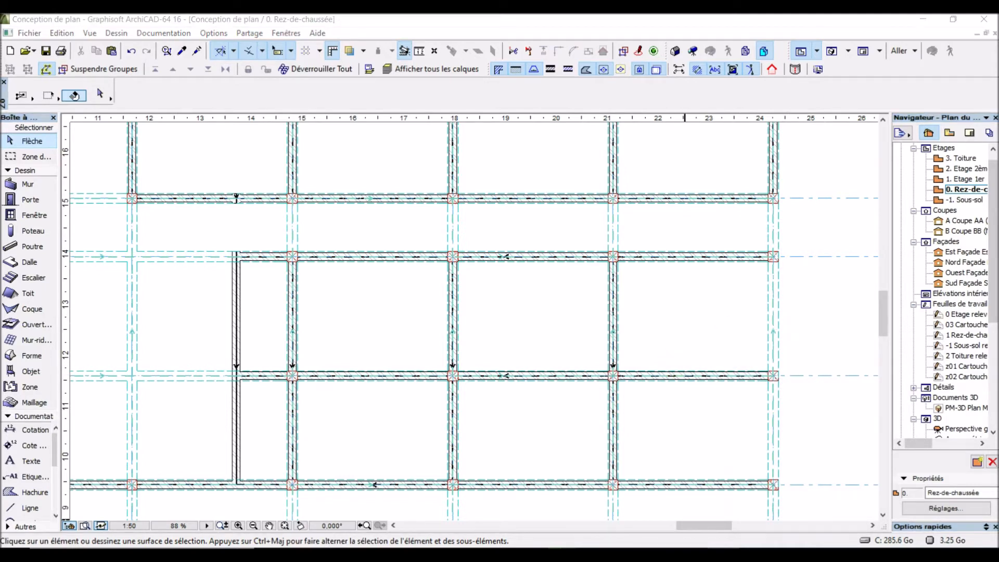
pyautogui.click(602, 407)
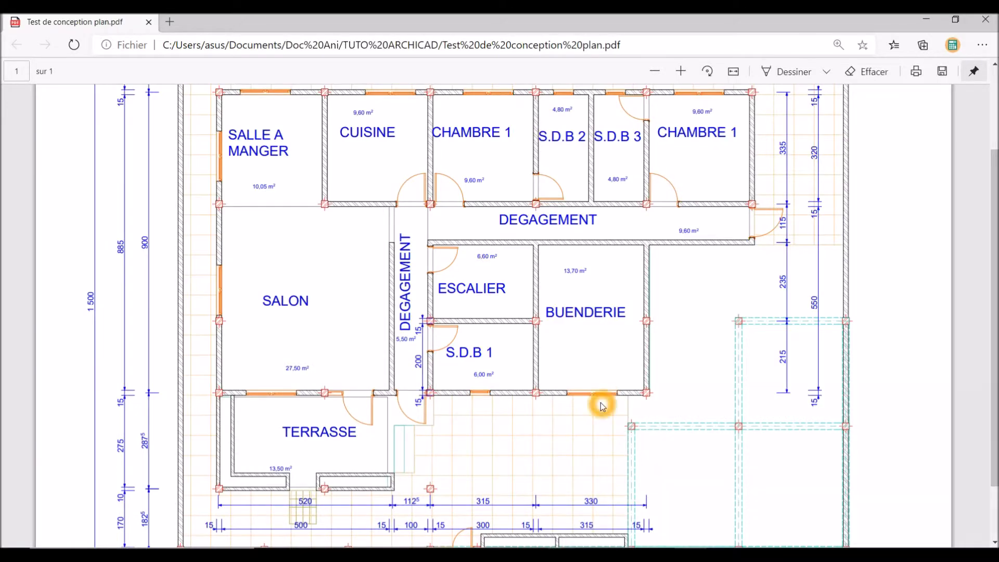
pyautogui.click(606, 400)
pyautogui.click(668, 389)
pyautogui.click(690, 306)
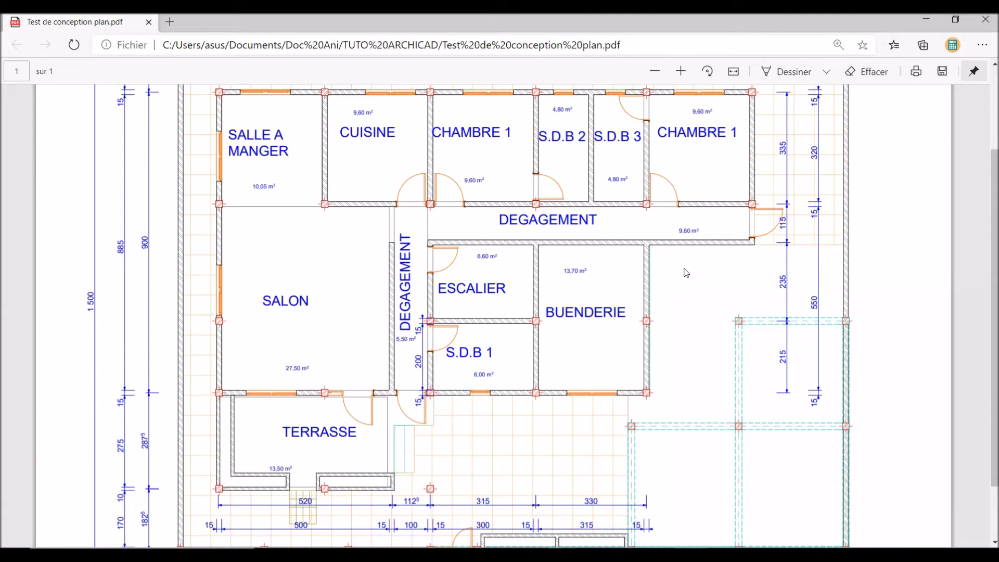
pyautogui.click(676, 289)
pyautogui.click(701, 393)
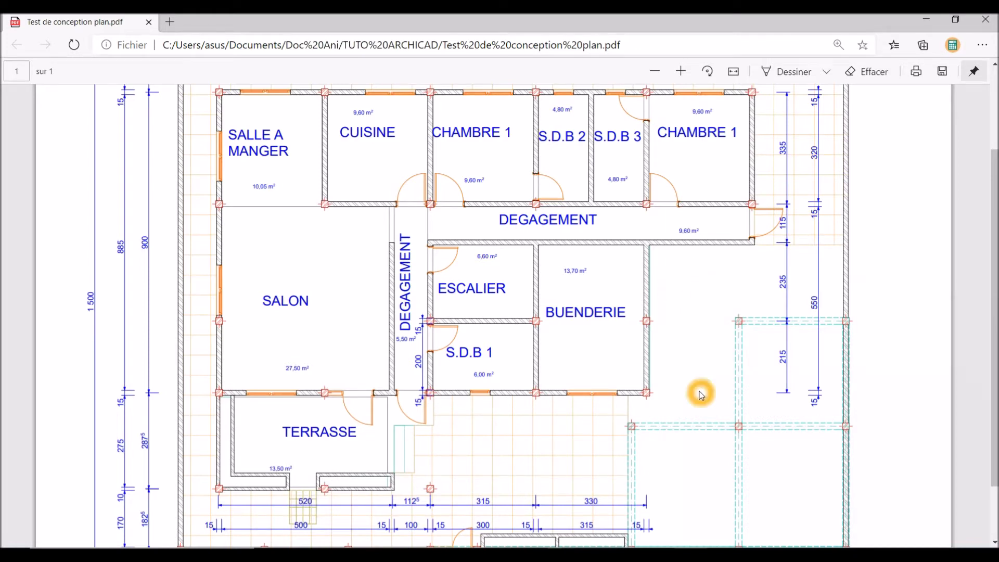
pyautogui.moveTo(733, 542)
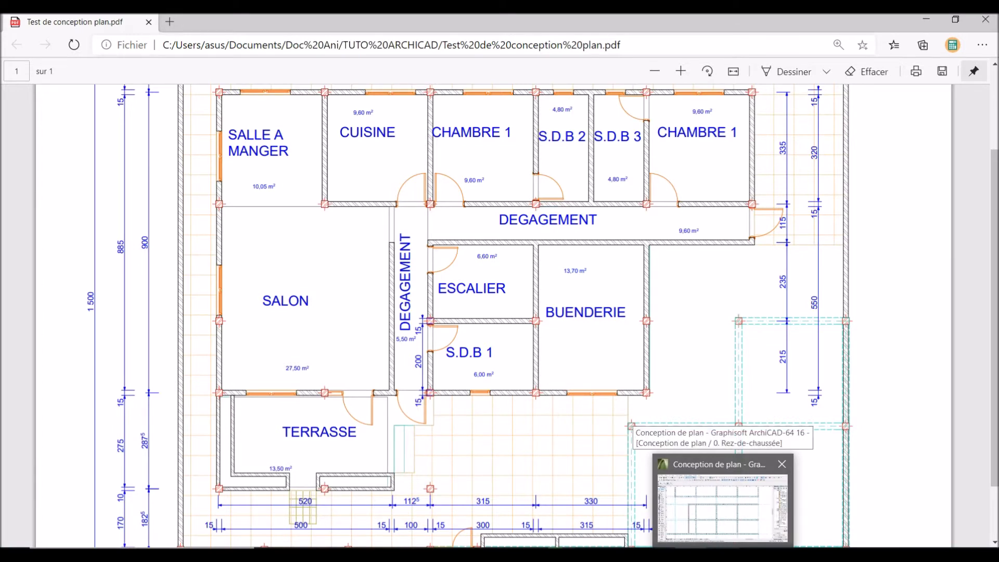
# Back in ArchiCAD, trim away the last column line's beam between axes D and F and the axis E wall and beam beyond the fifth column line.
pyautogui.click(723, 507)
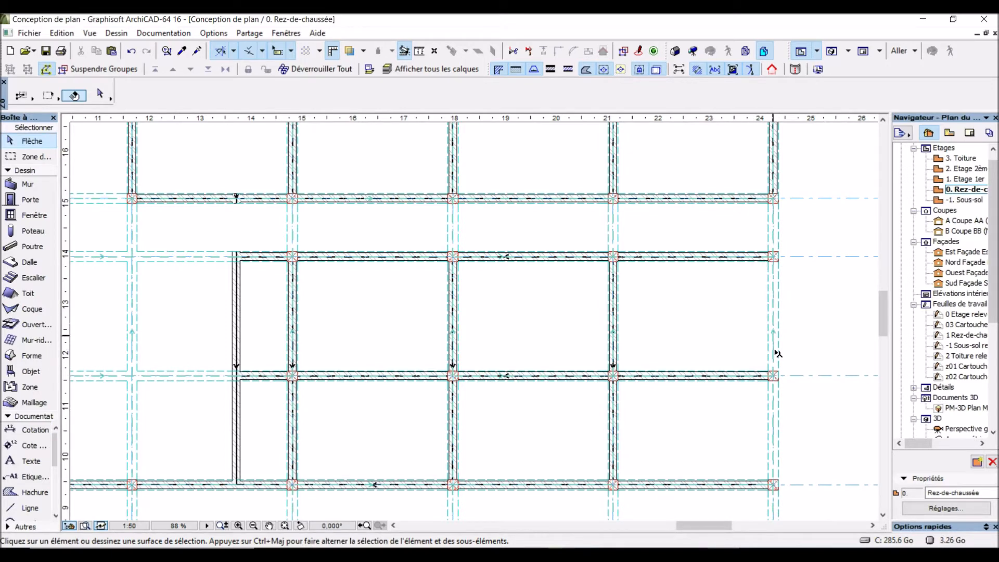
pyautogui.moveTo(776, 362)
pyautogui.keyDown('ctrl'); pyautogui.click(710, 376); pyautogui.keyUp('ctrl')
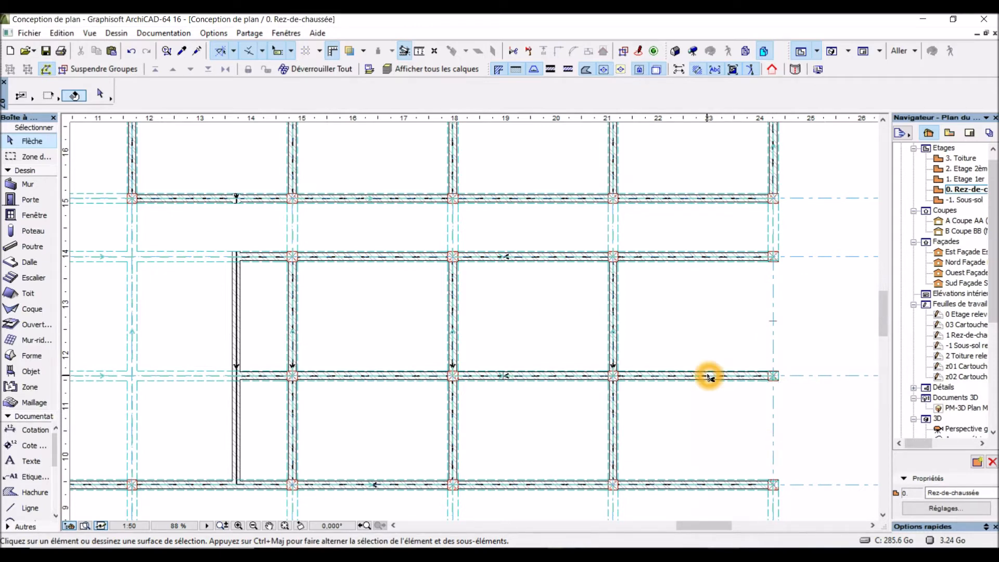
pyautogui.keyDown('ctrl'); pyautogui.click(716, 379); pyautogui.keyUp('ctrl')
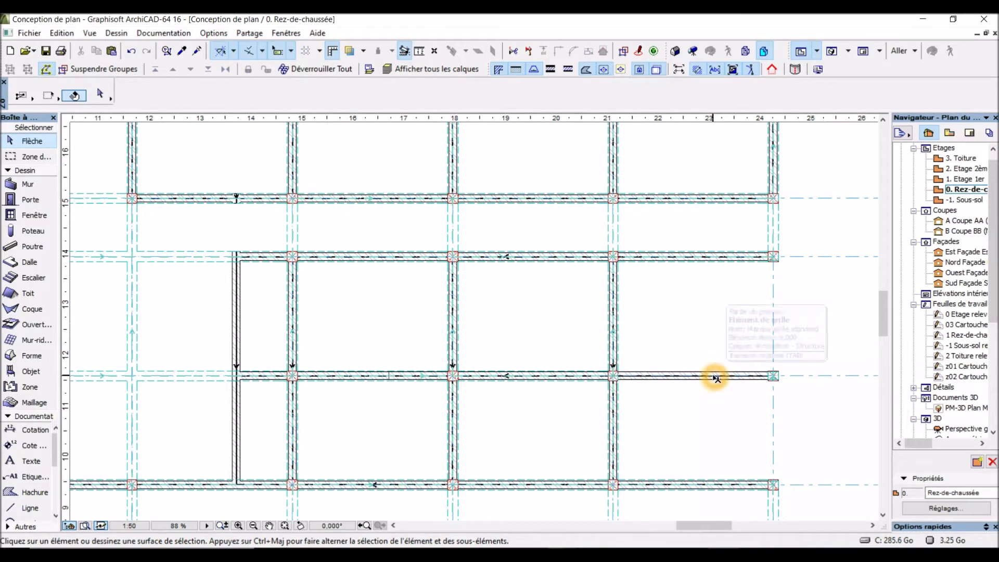
pyautogui.keyDown('ctrl'); pyautogui.click(724, 379); pyautogui.keyUp('ctrl')
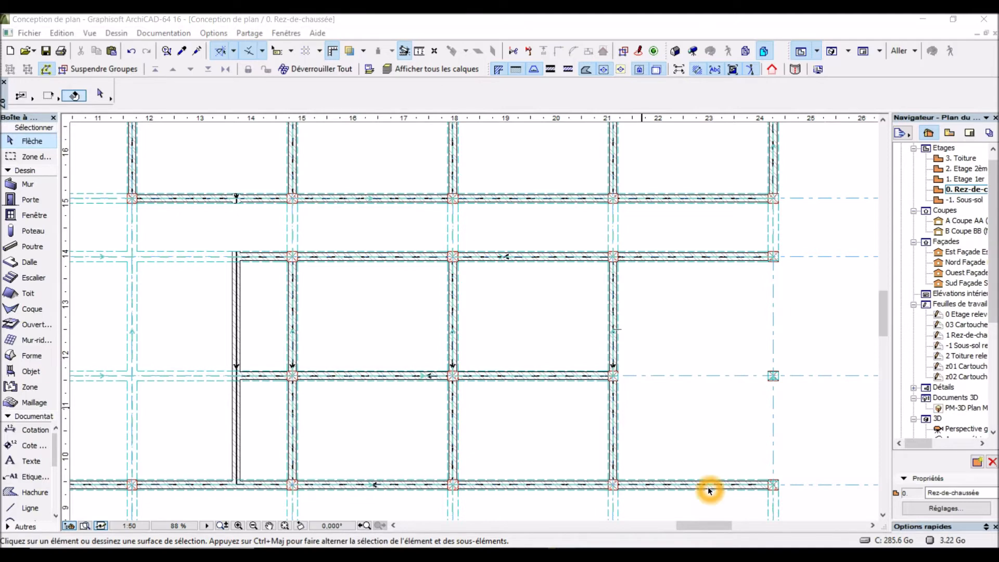
# Trim away the wall and beam on axis F between the fifth and last column lines.
pyautogui.scroll(2, 700, 489)
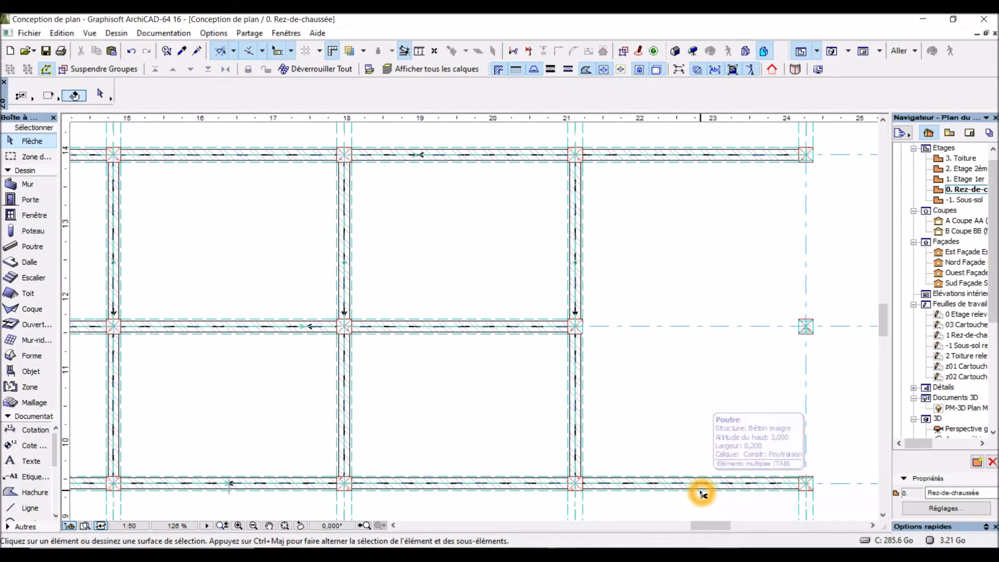
pyautogui.keyDown('ctrl'); pyautogui.click(714, 484); pyautogui.keyUp('ctrl')
pyautogui.keyDown('ctrl'); pyautogui.click(719, 482); pyautogui.keyUp('ctrl')
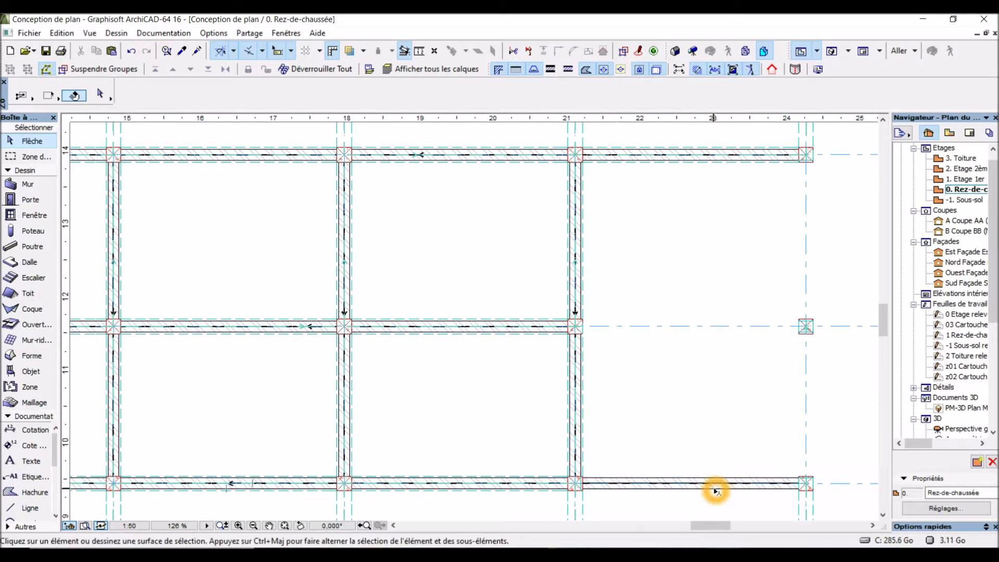
pyautogui.keyDown('ctrl'); pyautogui.click(721, 491); pyautogui.keyUp('ctrl')
# Examine the ground floor layout for surplus beams between axes F and G and along the last column line.
pyautogui.scroll(-3, 789, 477)
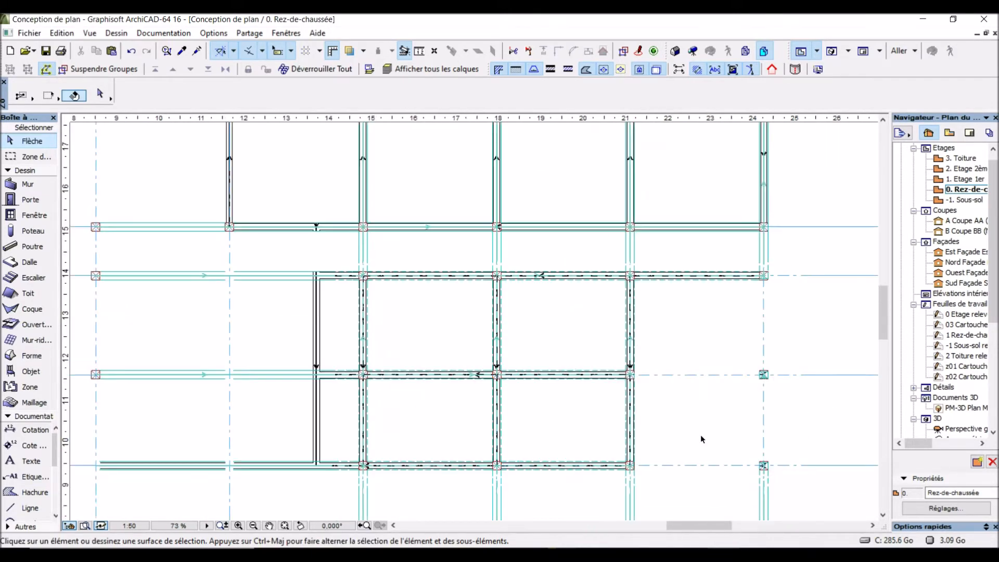
pyautogui.scroll(-2, 670, 413)
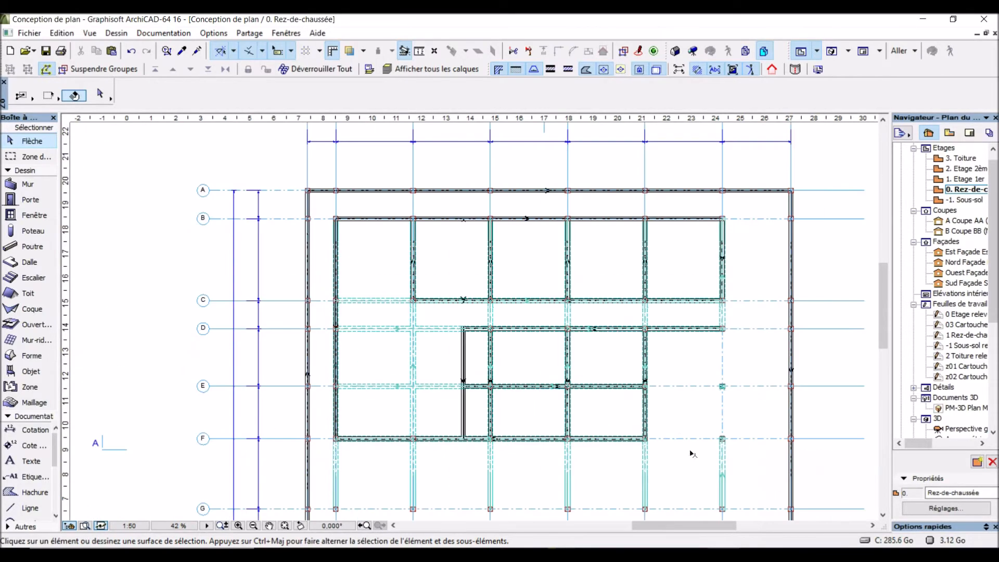
pyautogui.scroll(-2, 640, 442)
pyautogui.scroll(-3, 676, 499)
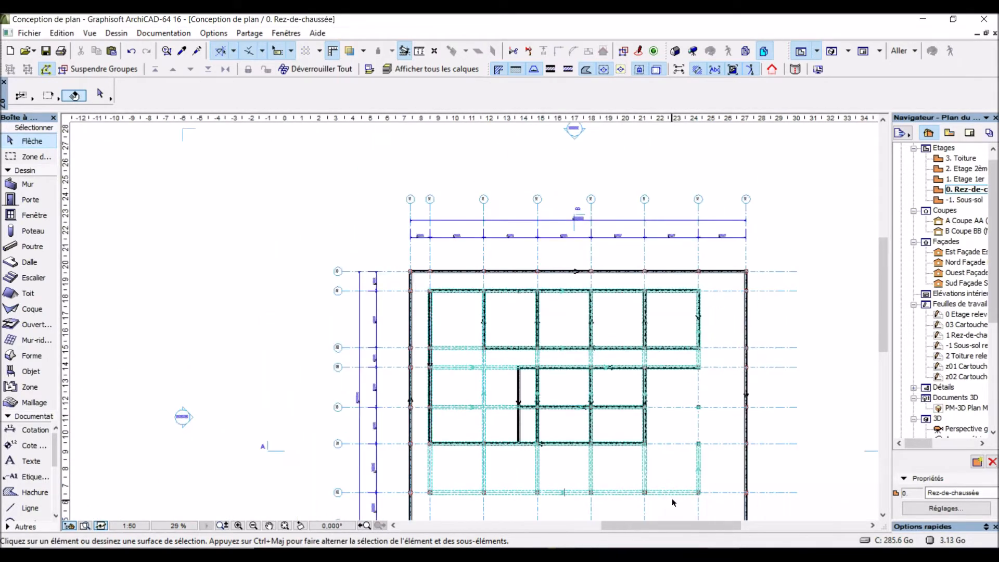
pyautogui.scroll(4, 657, 492)
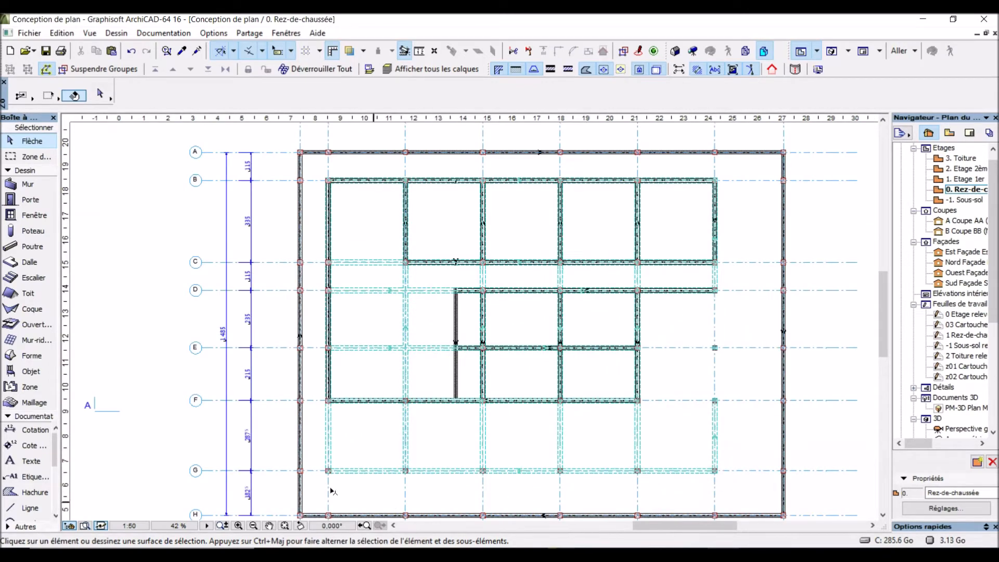
pyautogui.click(462, 429)
pyautogui.click(658, 444)
pyautogui.click(719, 362)
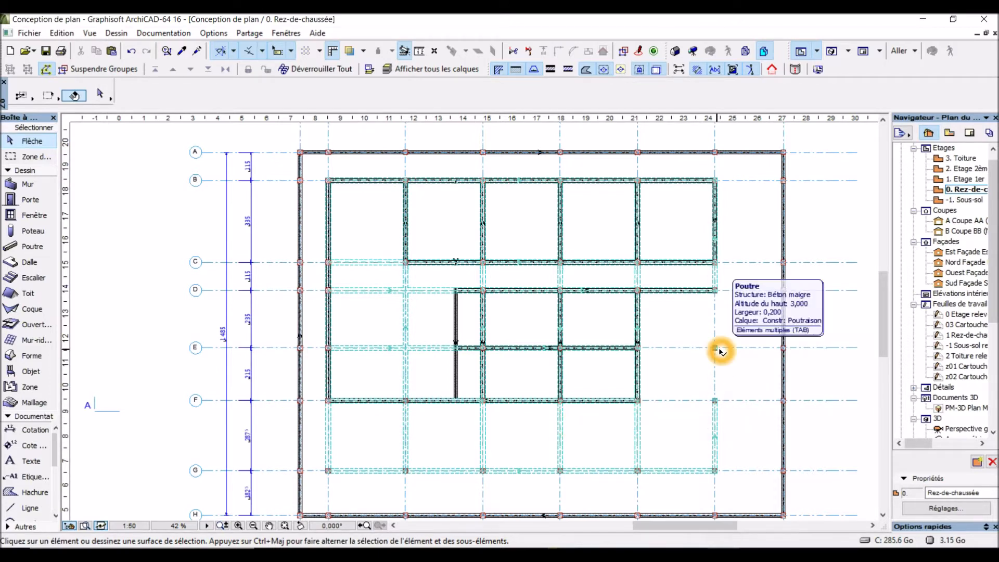
pyautogui.click(724, 358)
# Trim away the beams between axes F and G on the fourth to last column lines, and along axis G beyond the third column line.
pyautogui.keyDown('ctrl'); pyautogui.click(720, 352); pyautogui.keyUp('ctrl')
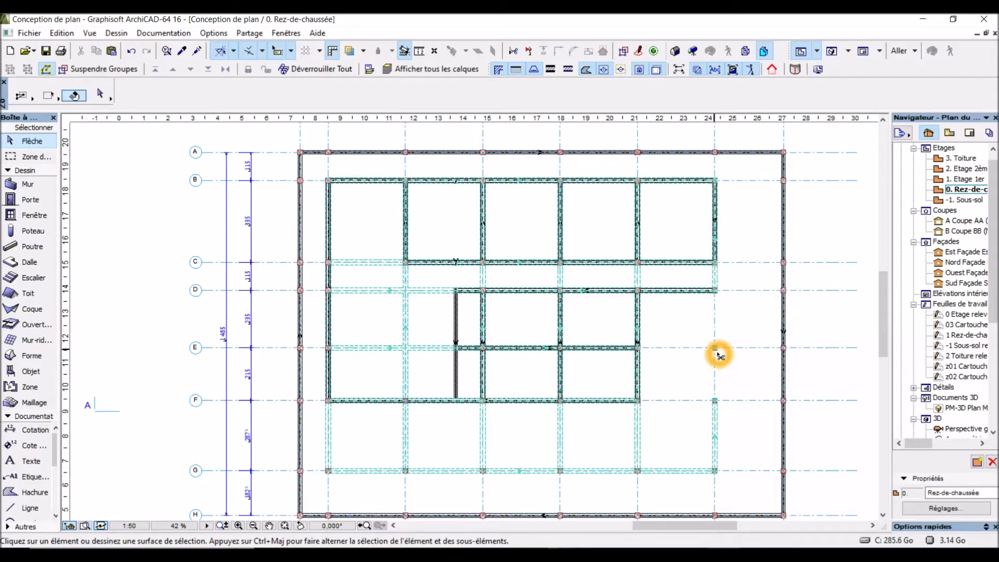
pyautogui.keyDown('ctrl'); pyautogui.click(718, 426); pyautogui.keyUp('ctrl')
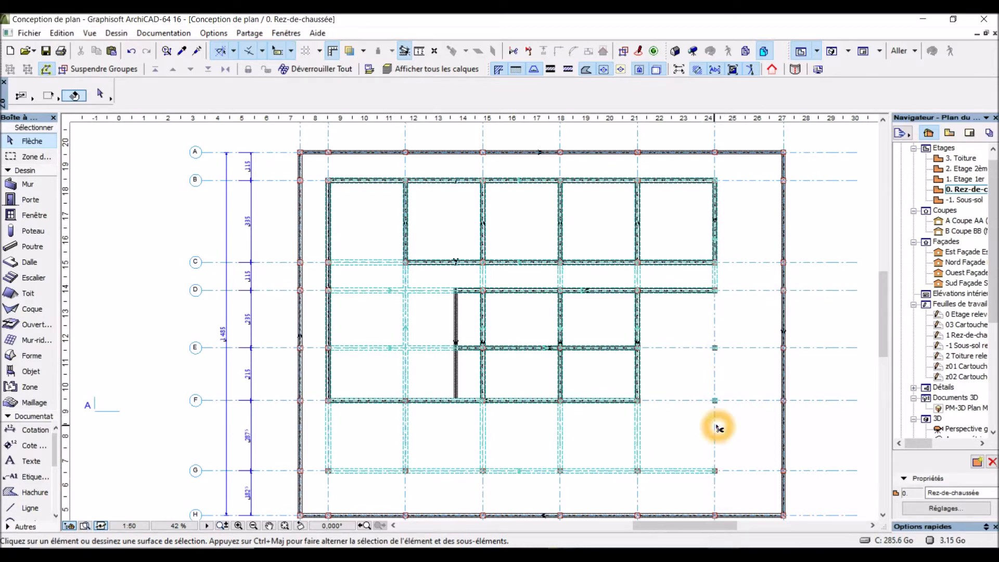
pyautogui.keyDown('ctrl'); pyautogui.click(700, 474); pyautogui.keyUp('ctrl')
pyautogui.keyDown('ctrl'); pyautogui.click(699, 474); pyautogui.keyUp('ctrl')
pyautogui.keyDown('ctrl'); pyautogui.click(636, 446); pyautogui.keyUp('ctrl')
pyautogui.keyDown('ctrl'); pyautogui.click(637, 446); pyautogui.keyUp('ctrl')
pyautogui.keyDown('ctrl'); pyautogui.click(578, 448); pyautogui.keyUp('ctrl')
pyautogui.keyDown('ctrl'); pyautogui.click(563, 448); pyautogui.keyUp('ctrl')
pyautogui.keyDown('ctrl'); pyautogui.click(599, 472); pyautogui.keyUp('ctrl')
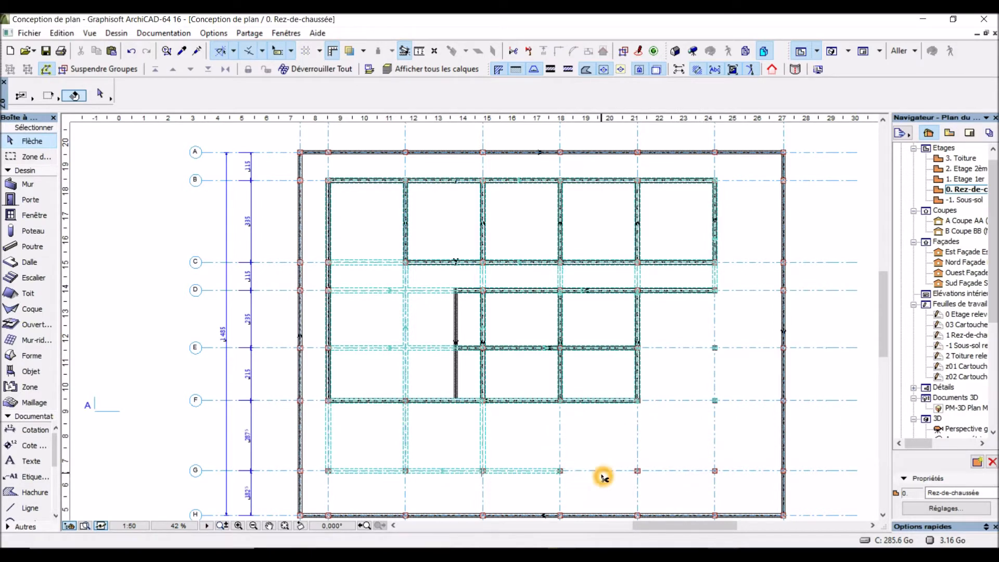
pyautogui.keyDown('ctrl'); pyautogui.click(546, 474); pyautogui.keyUp('ctrl')
pyautogui.keyDown('ctrl'); pyautogui.click(543, 470); pyautogui.keyUp('ctrl')
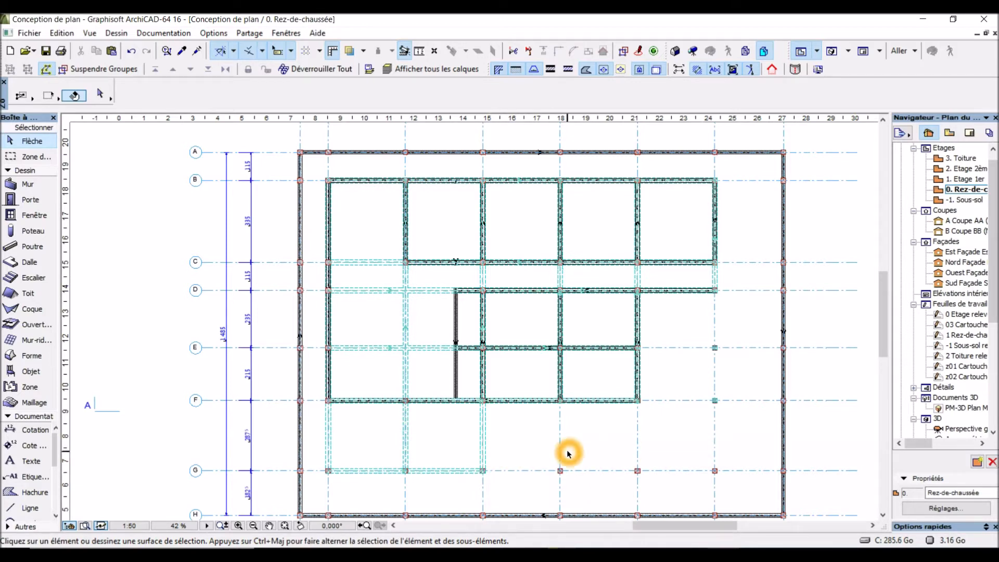
# Delete the two columns on axis G at the fourth and fifth column lines.
pyautogui.scroll(4, 565, 481)
pyautogui.click(562, 477)
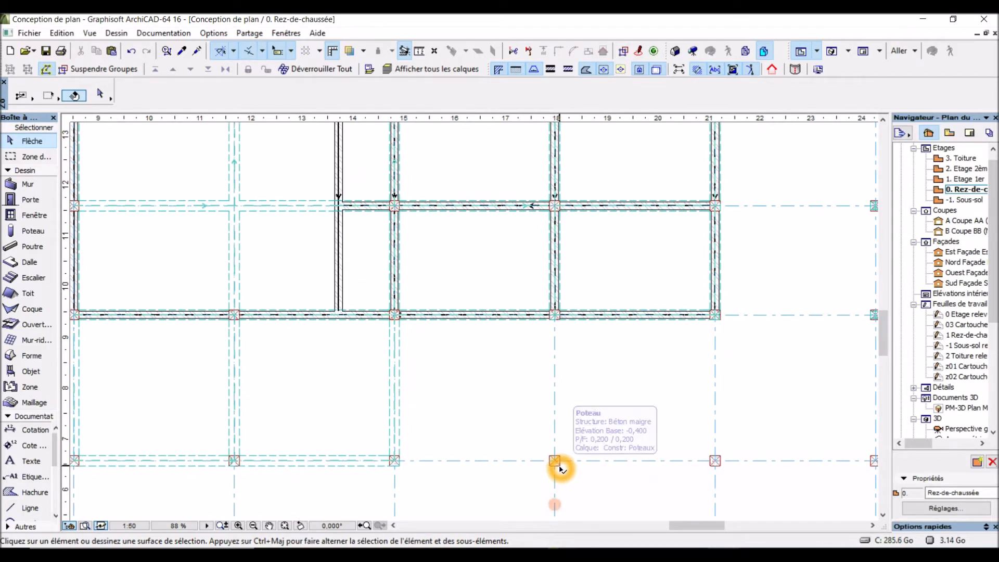
pyautogui.click(557, 468)
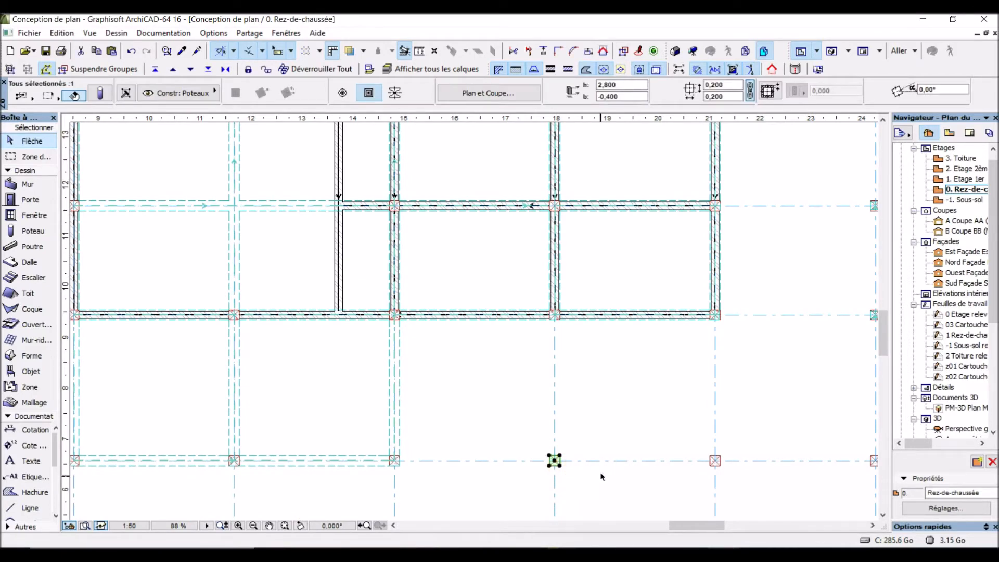
pyautogui.keyDown('shift'); pyautogui.click(715, 460); pyautogui.keyUp('shift')
pyautogui.scroll(-4, 522, 488)
pyautogui.scroll(3, 722, 485)
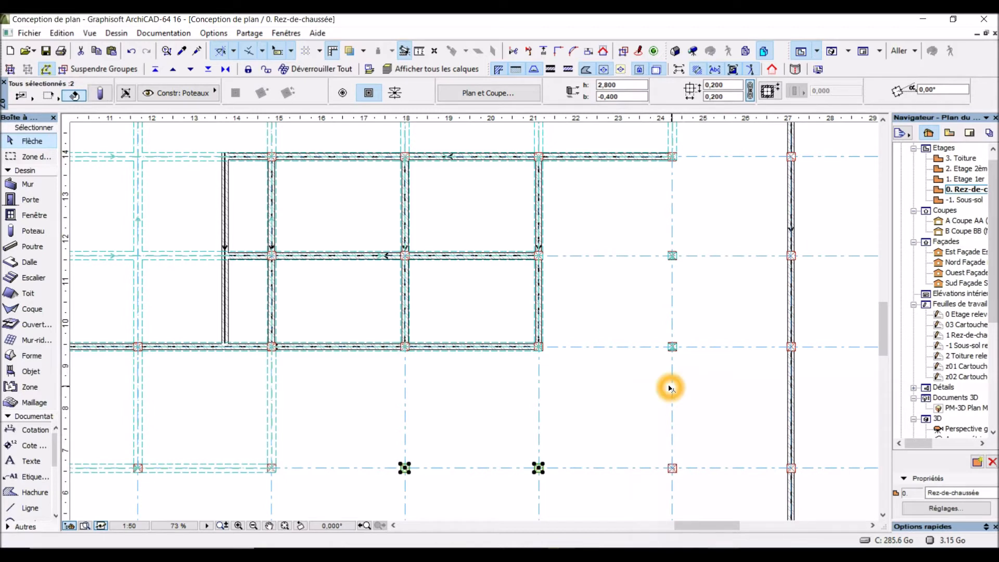
pyautogui.scroll(-1, 601, 344)
pyautogui.scroll(-2, 578, 328)
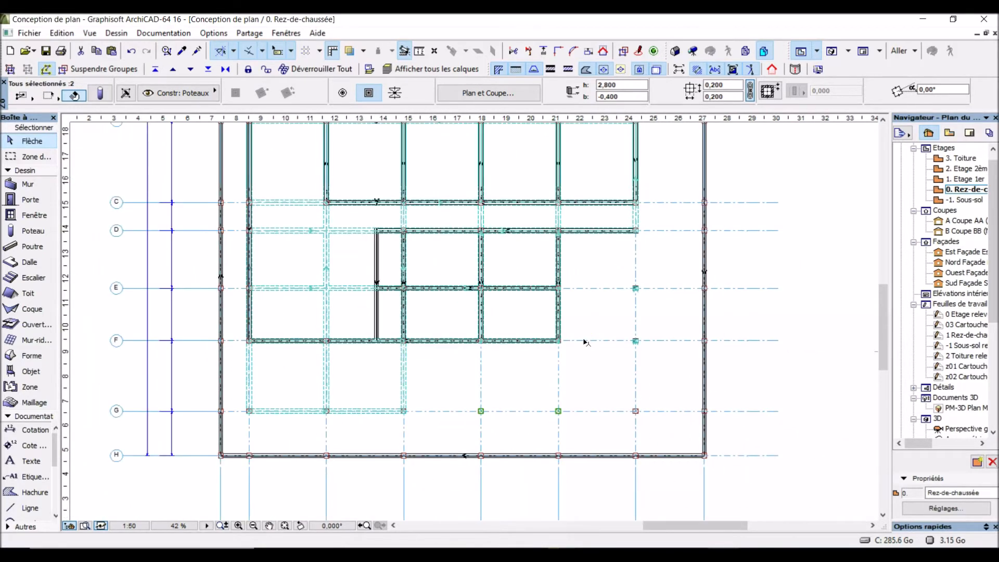
pyautogui.scroll(-2, 639, 454)
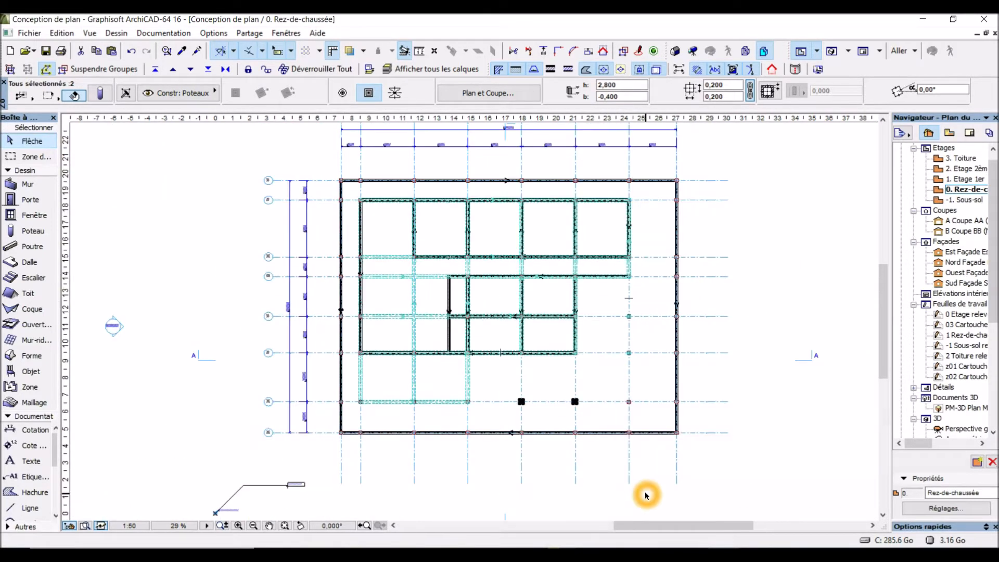
pyautogui.scroll(3, 646, 494)
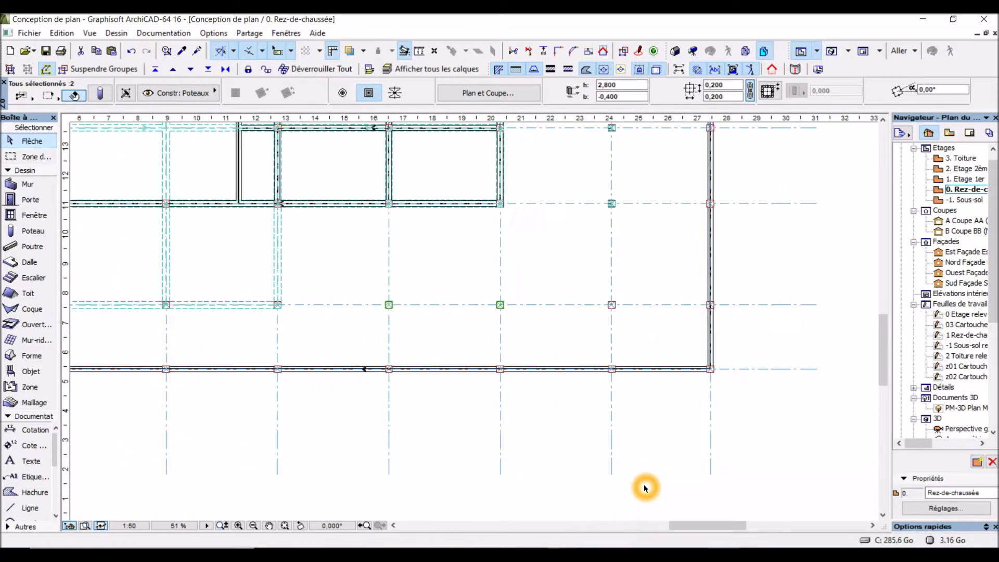
pyautogui.scroll(-2, 640, 464)
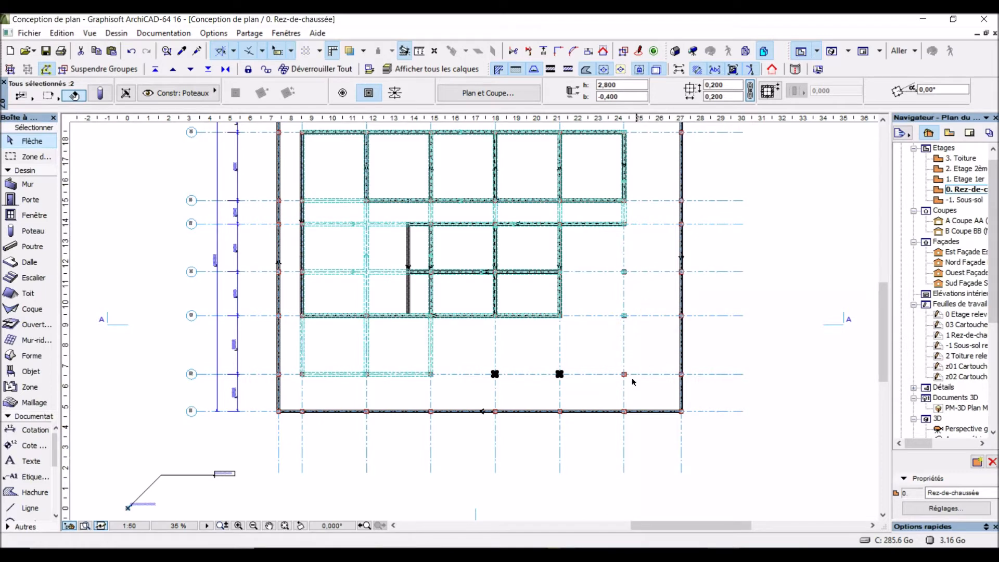
pyautogui.scroll(1, 630, 372)
pyautogui.click(626, 310)
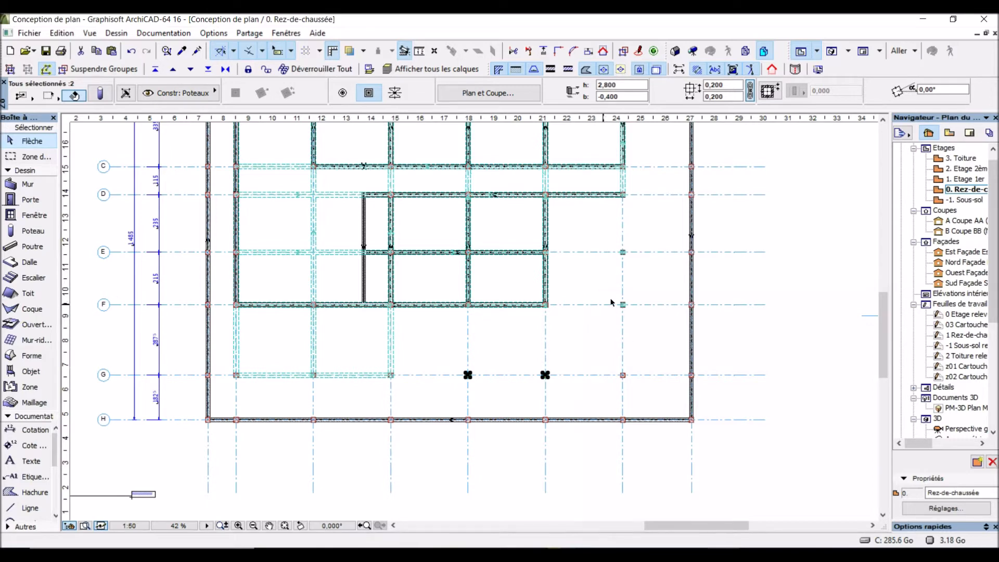
pyautogui.click(544, 376)
pyautogui.press('Delete')
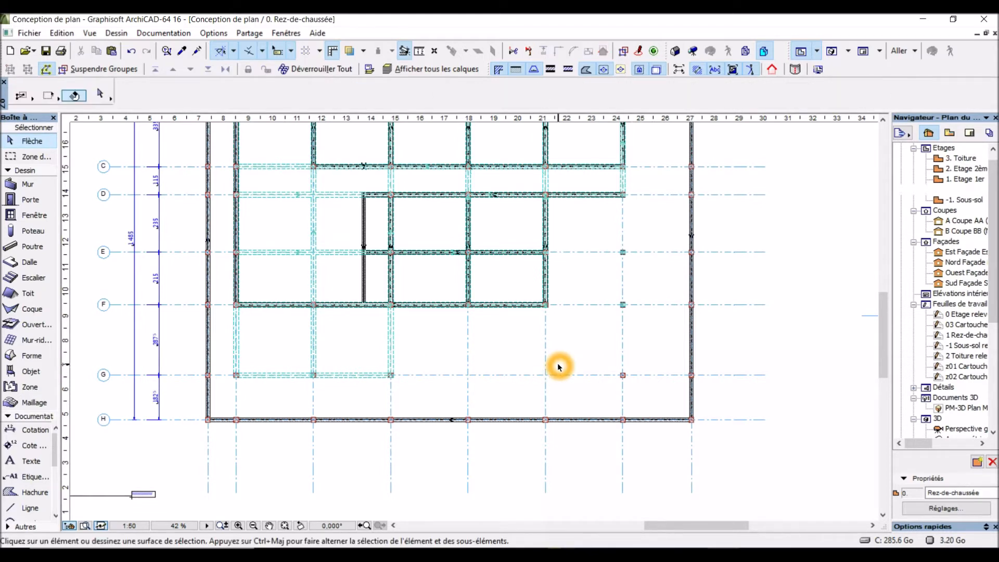
pyautogui.click(558, 384)
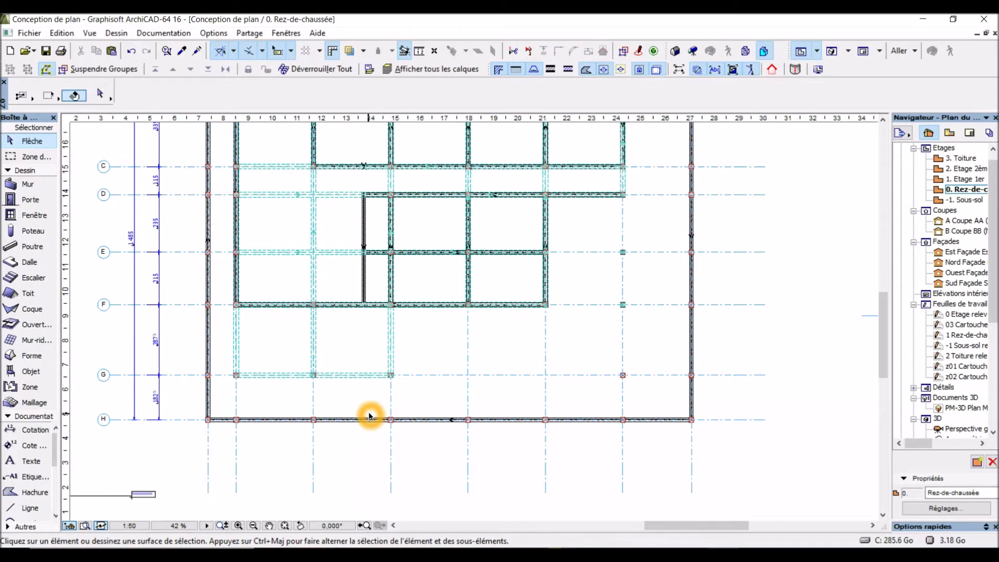
# Display the whole building in the 3D perspective and inspect its walls, columns and beams.
pyautogui.scroll(-2, 330, 419)
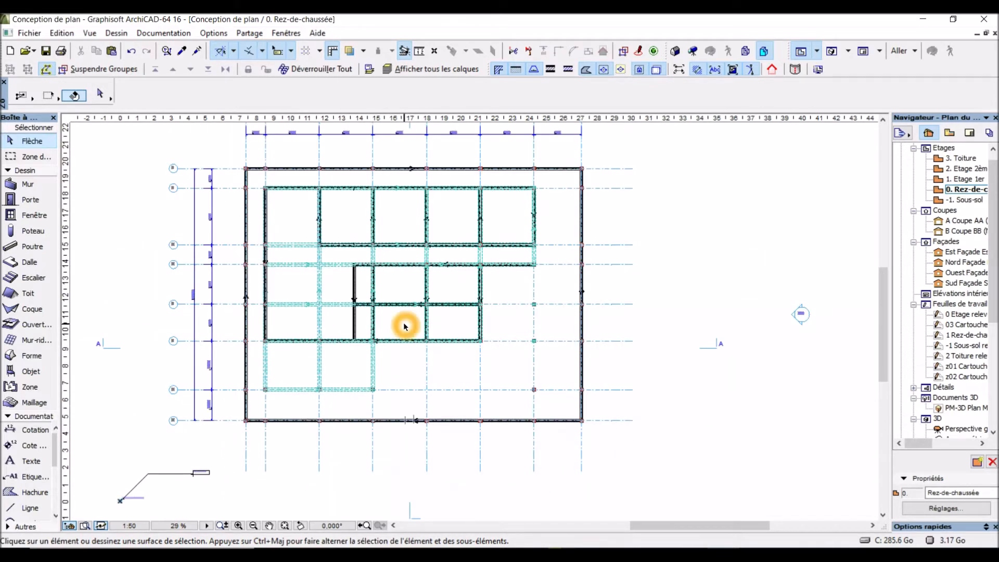
pyautogui.click(549, 224)
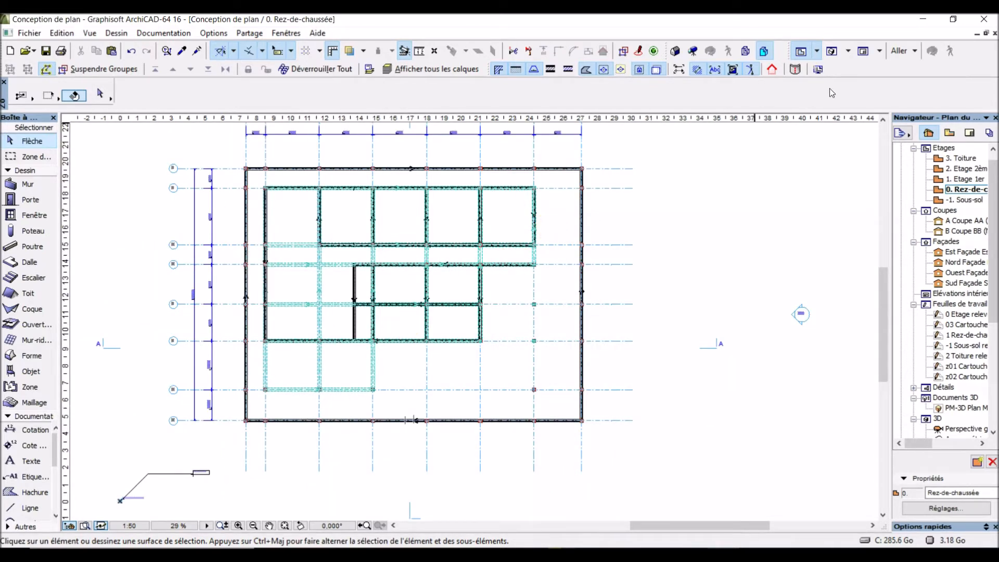
pyautogui.click(831, 58)
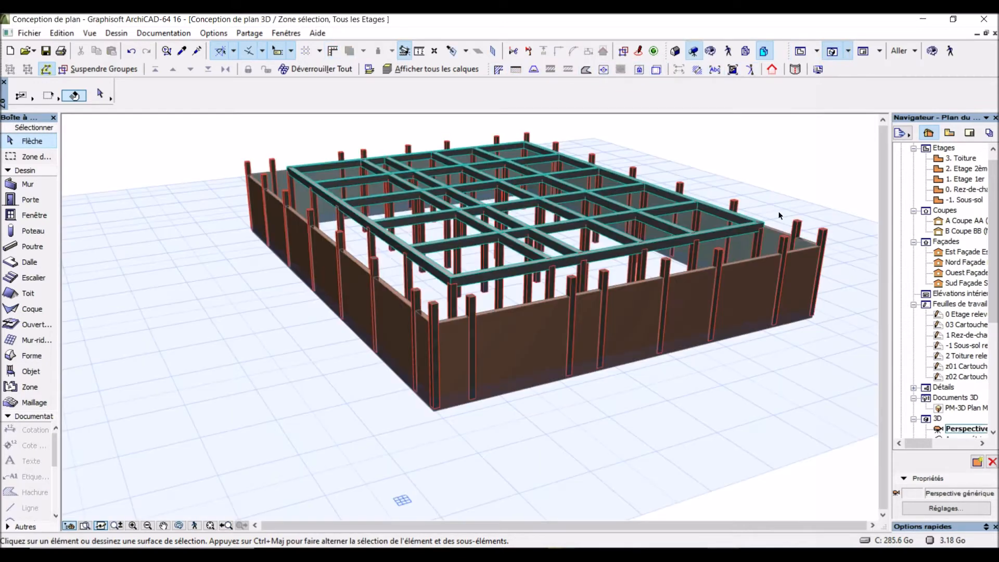
pyautogui.click(742, 271)
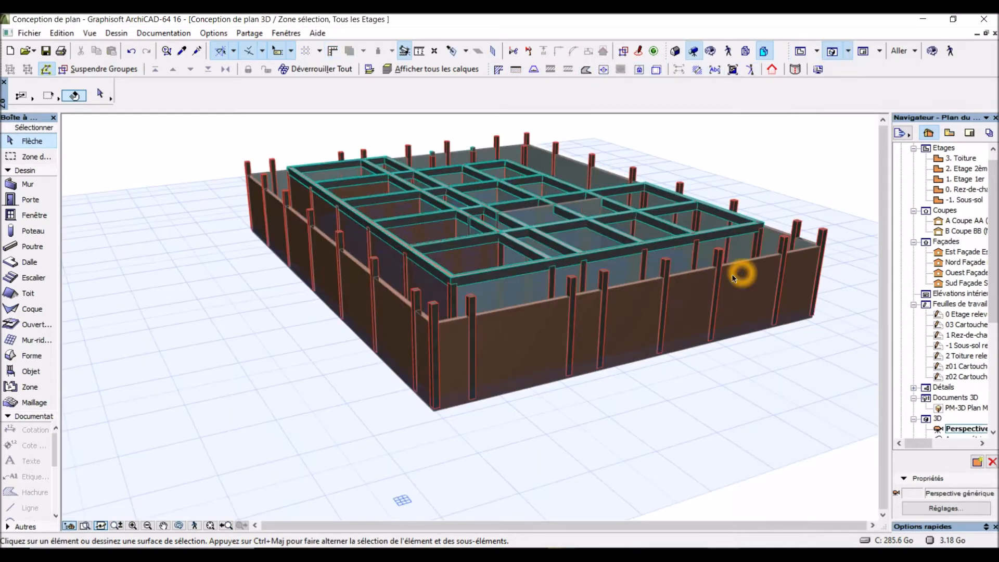
pyautogui.click(699, 252)
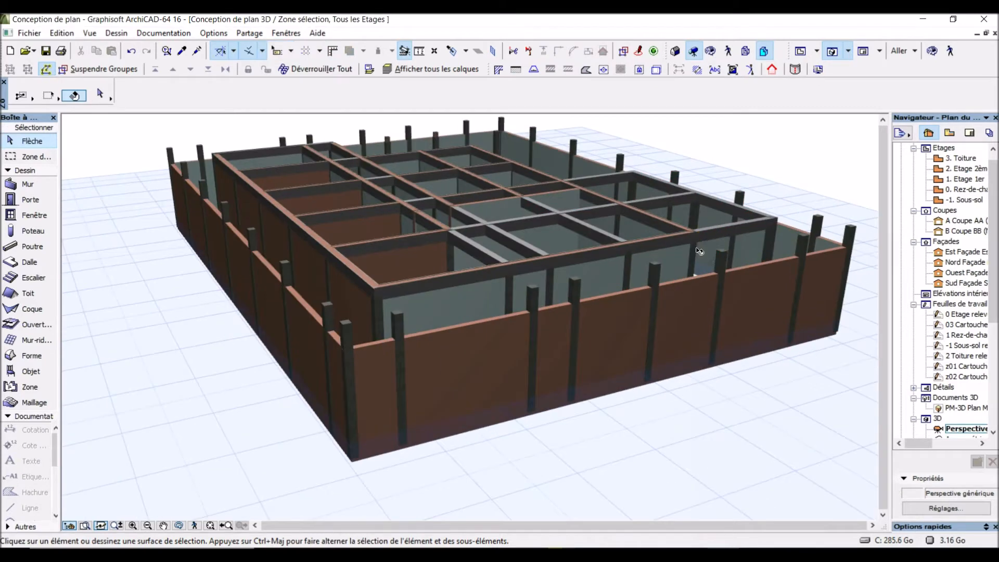
# Orbit around the 3D model and examine the interior walls, open beam bays and free-standing columns from several sides.
pyautogui.click(681, 270)
pyautogui.scroll(-2, 490, 368)
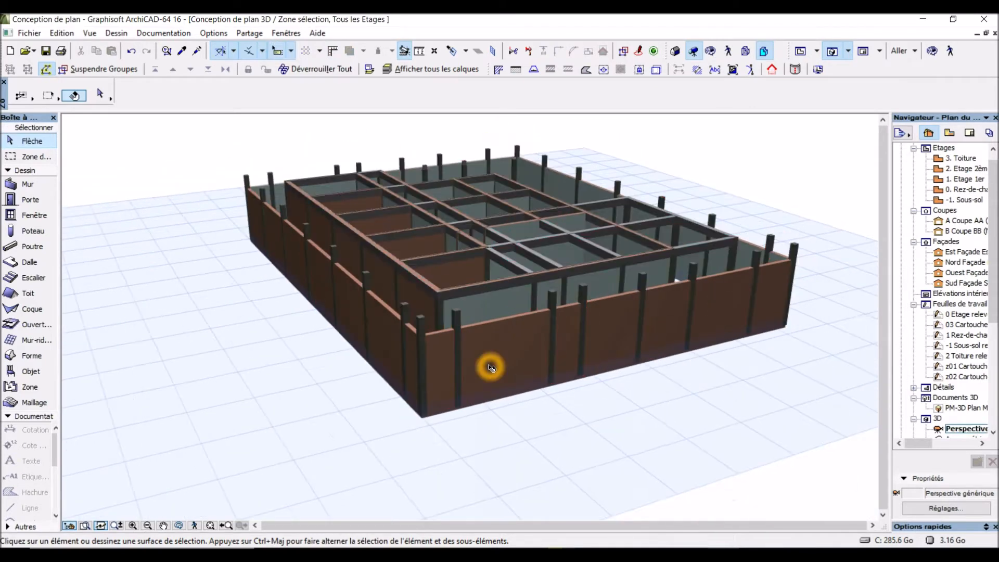
pyautogui.click(925, 50)
pyautogui.scroll(-5, 498, 375)
pyautogui.moveTo(708, 272); pyautogui.dragTo(479, 277)
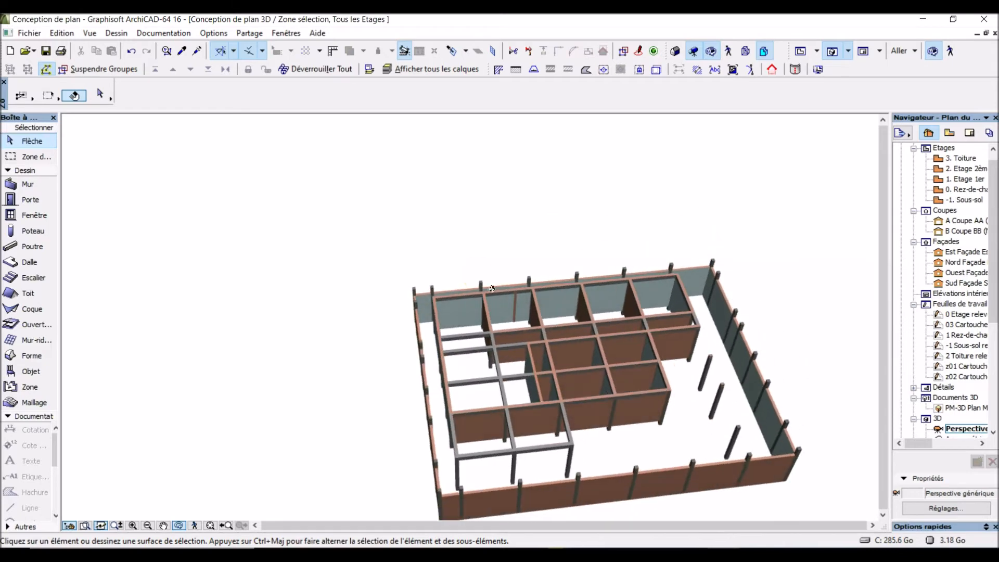
pyautogui.scroll(3, 607, 439)
pyautogui.moveTo(598, 445); pyautogui.dragTo(501, 407)
pyautogui.scroll(3, 569, 440)
pyautogui.moveTo(575, 411); pyautogui.dragTo(476, 411)
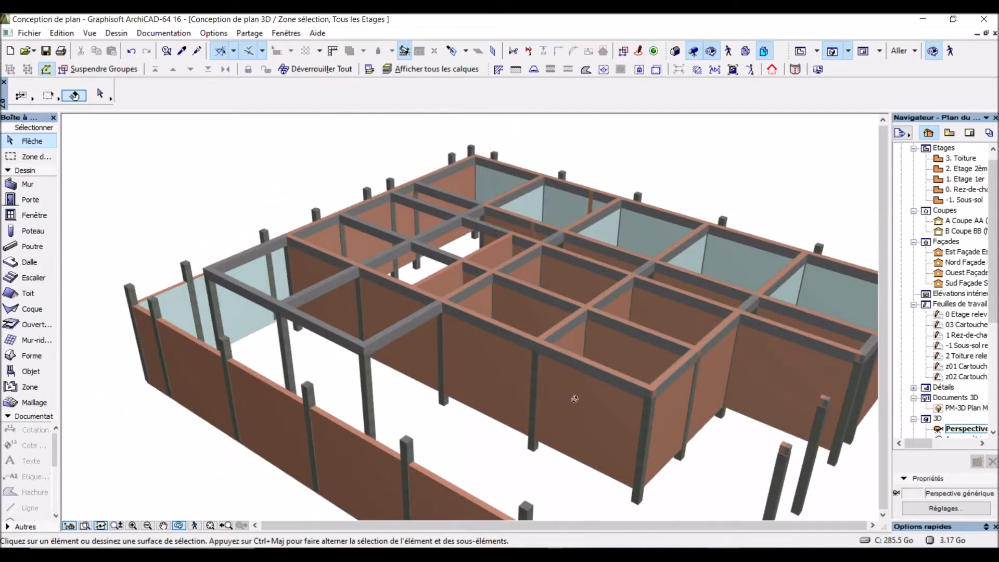
pyautogui.moveTo(568, 396); pyautogui.dragTo(346, 290)
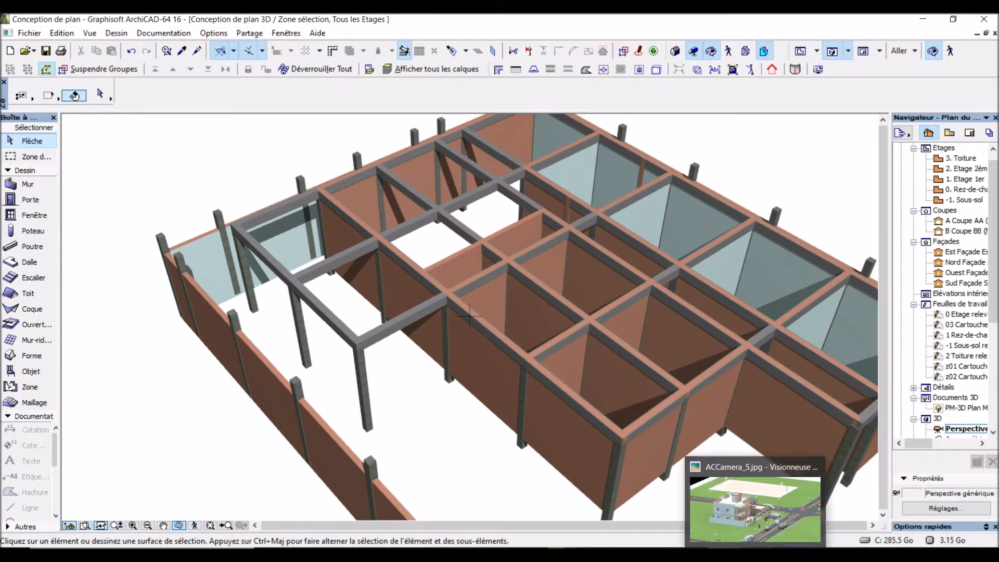
# Switch to the rendering ACCamera_5.jpg in the Picasa photo viewer, examine the finished building's facade and balconies, and return to the 3D model.
pyautogui.click(685, 505)
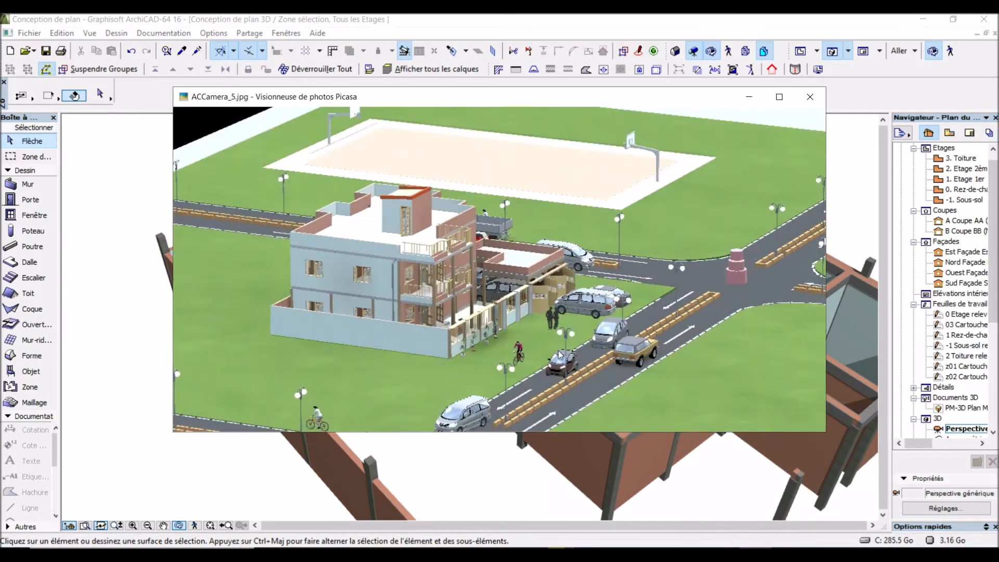
pyautogui.scroll(1, 477, 285)
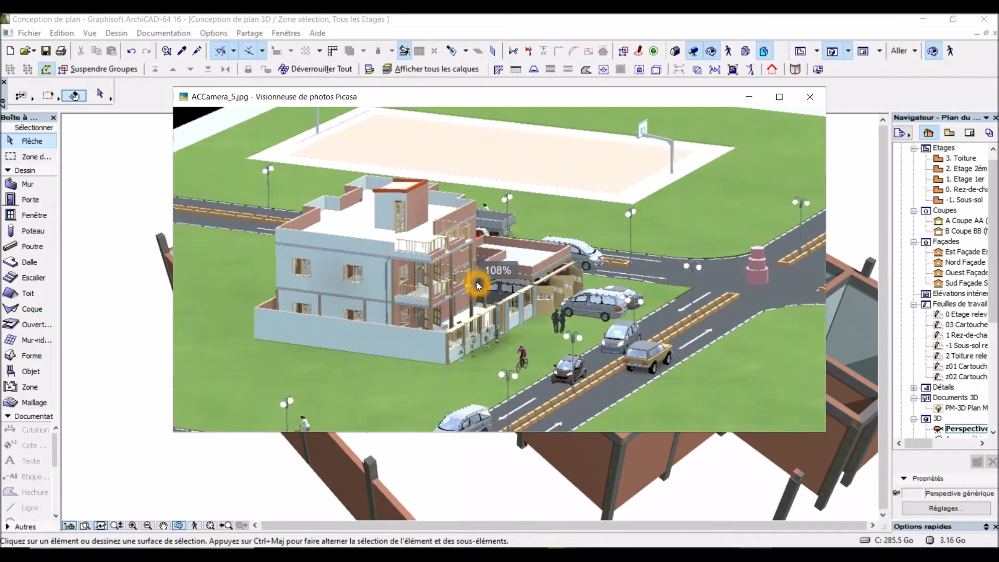
pyautogui.scroll(1, 650, 264)
pyautogui.scroll(-2, 602, 284)
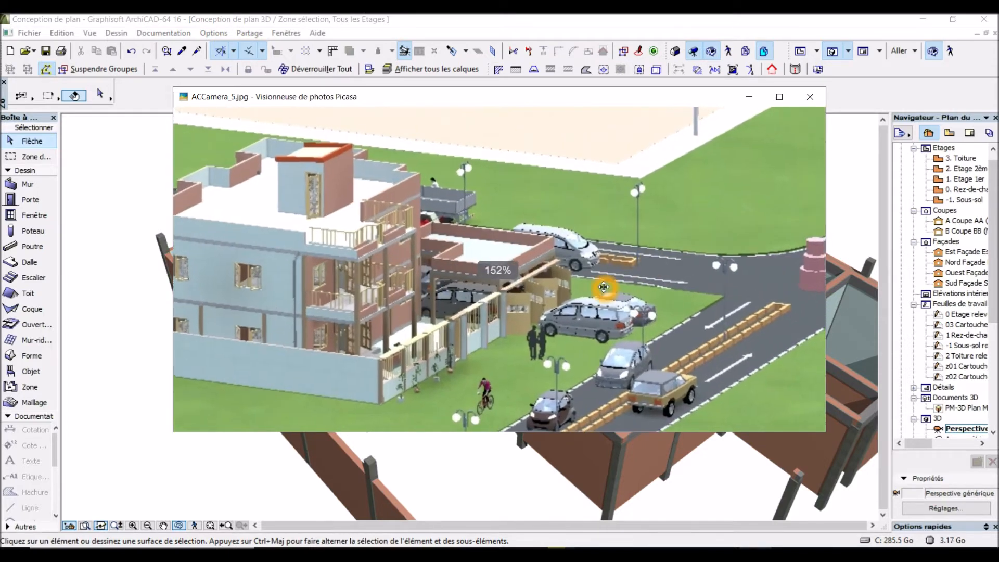
pyautogui.click(457, 322)
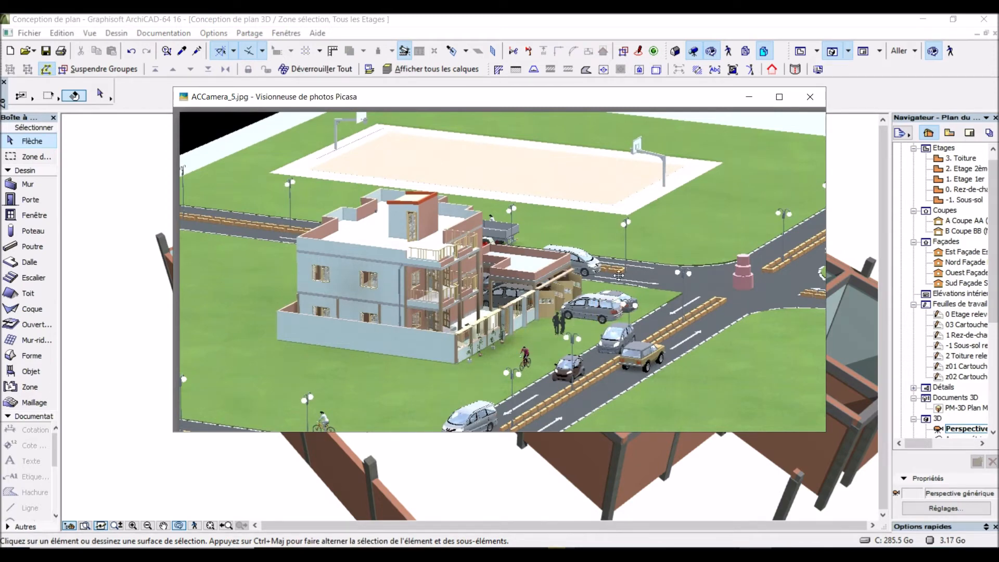
pyautogui.click(686, 341)
pyautogui.click(755, 260)
pyautogui.click(541, 393)
pyautogui.scroll(3, 520, 286)
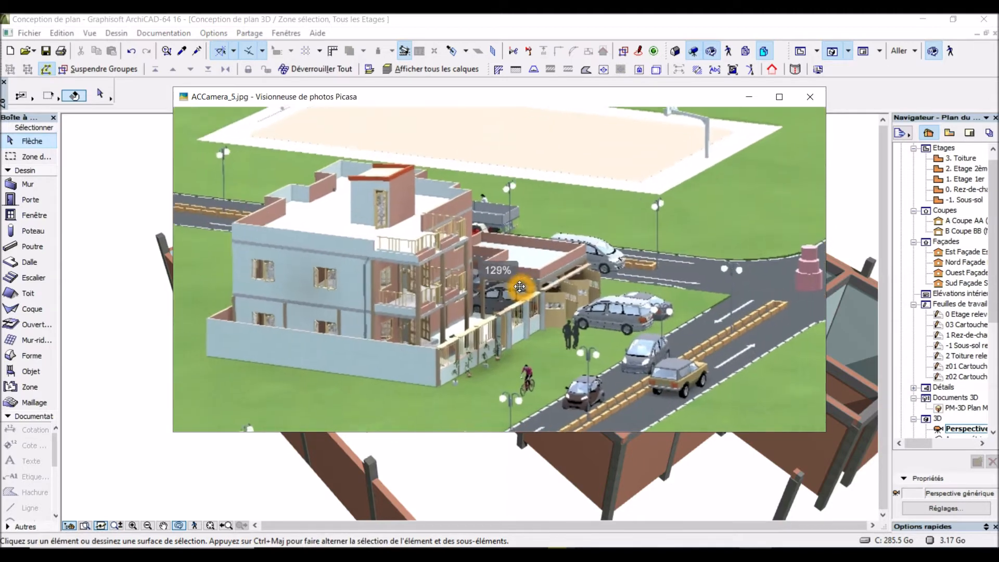
pyautogui.scroll(5, 405, 319)
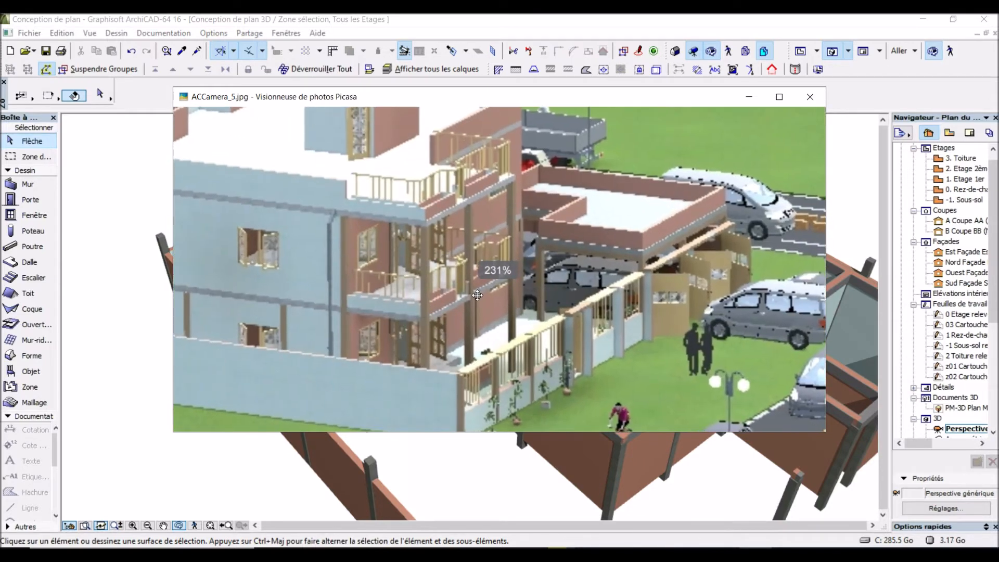
pyautogui.scroll(-3, 495, 319)
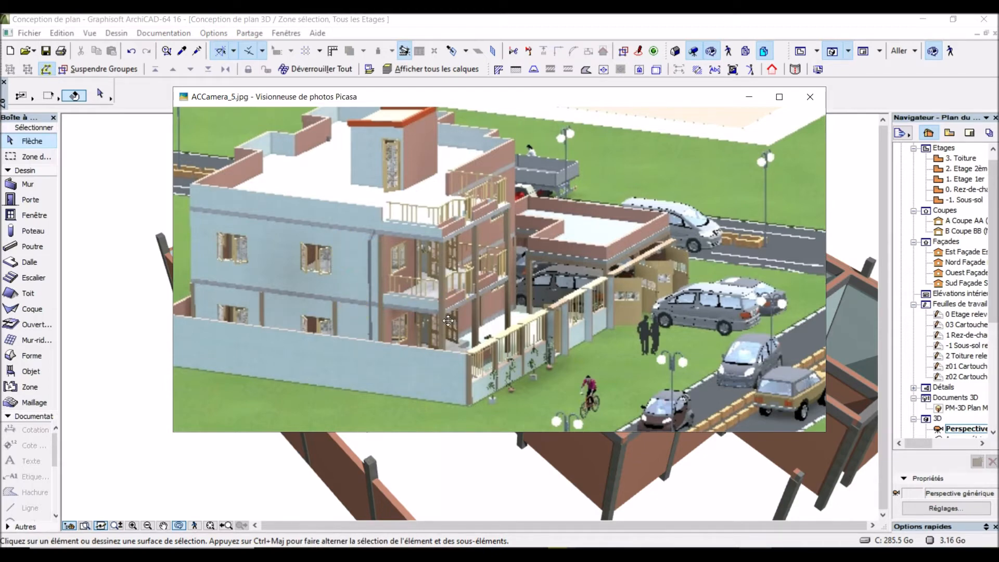
pyautogui.scroll(-4, 432, 315)
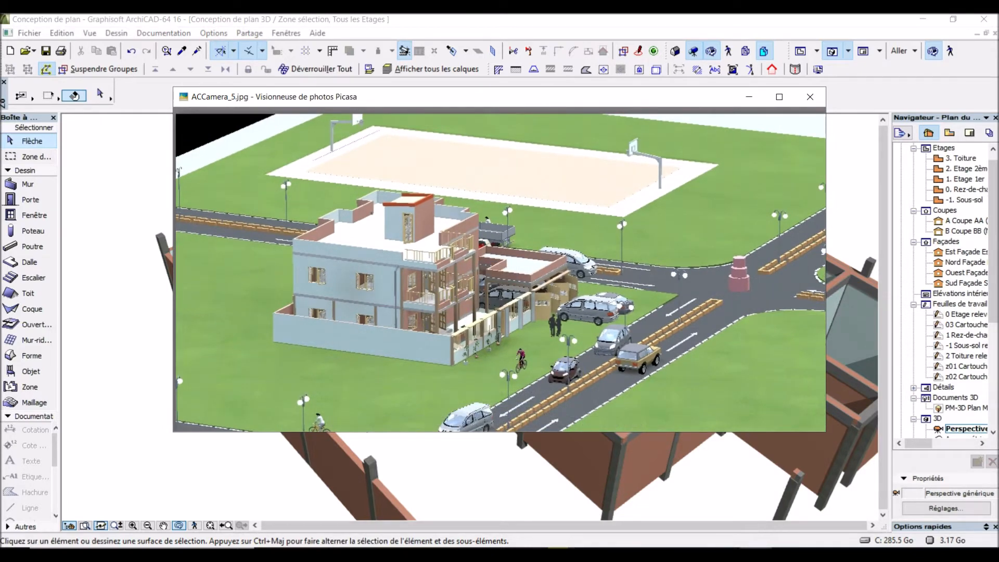
pyautogui.click(757, 555)
pyautogui.scroll(-6, 532, 368)
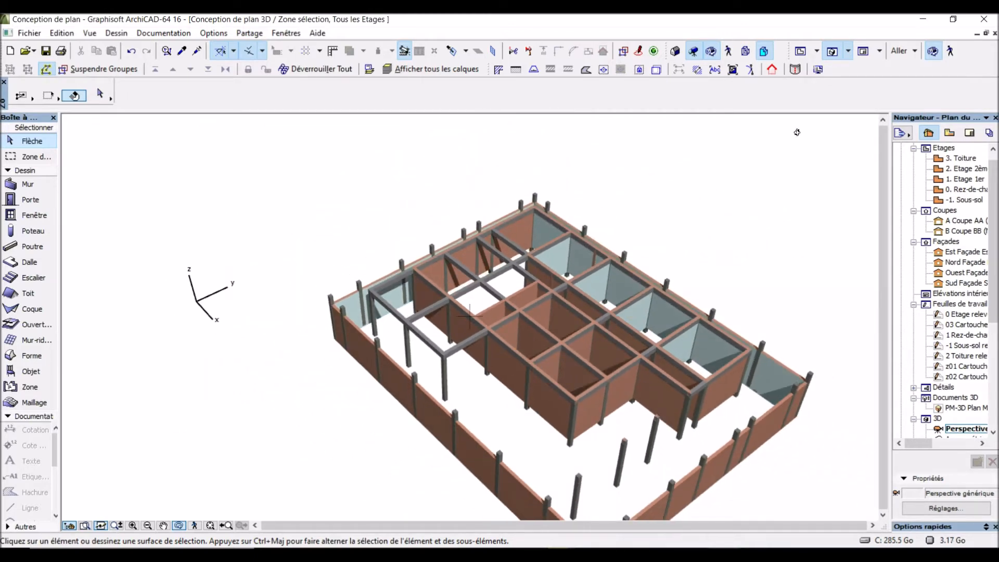
# On the ground floor plan, stretch the wall on the last interior column line from axis C to axis D, to a length of 4.5 m.
pyautogui.click(799, 51)
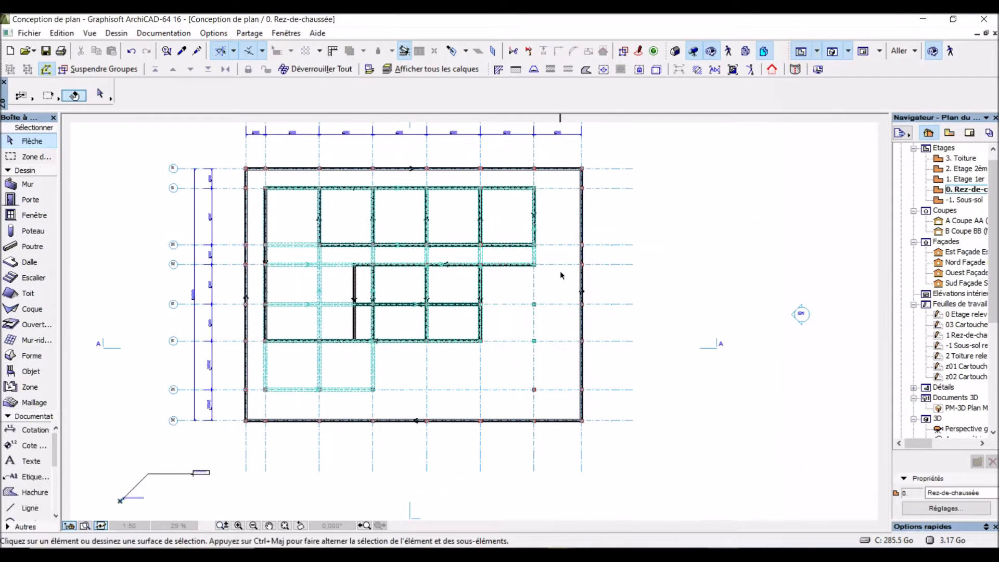
pyautogui.click(495, 290)
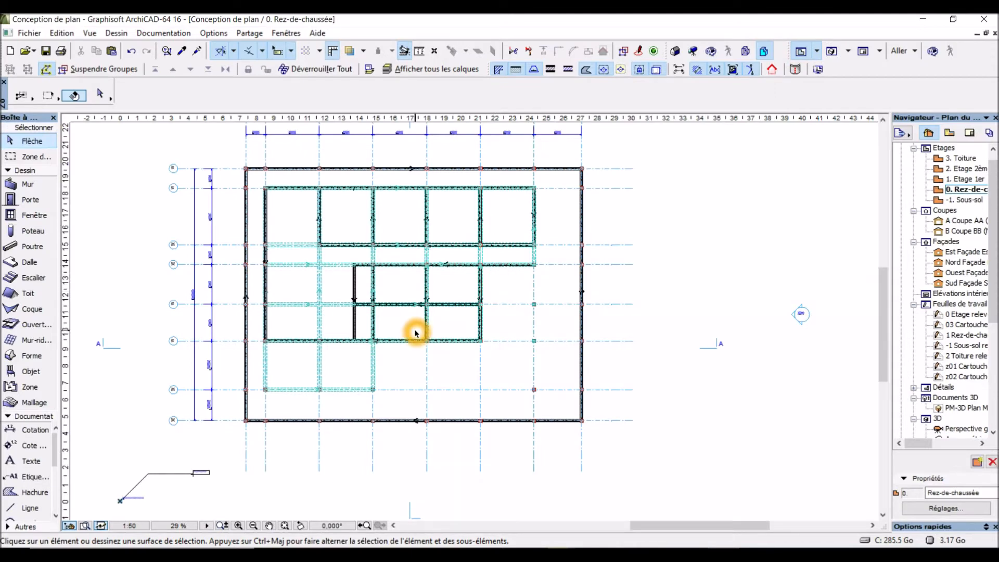
pyautogui.scroll(1, 365, 297)
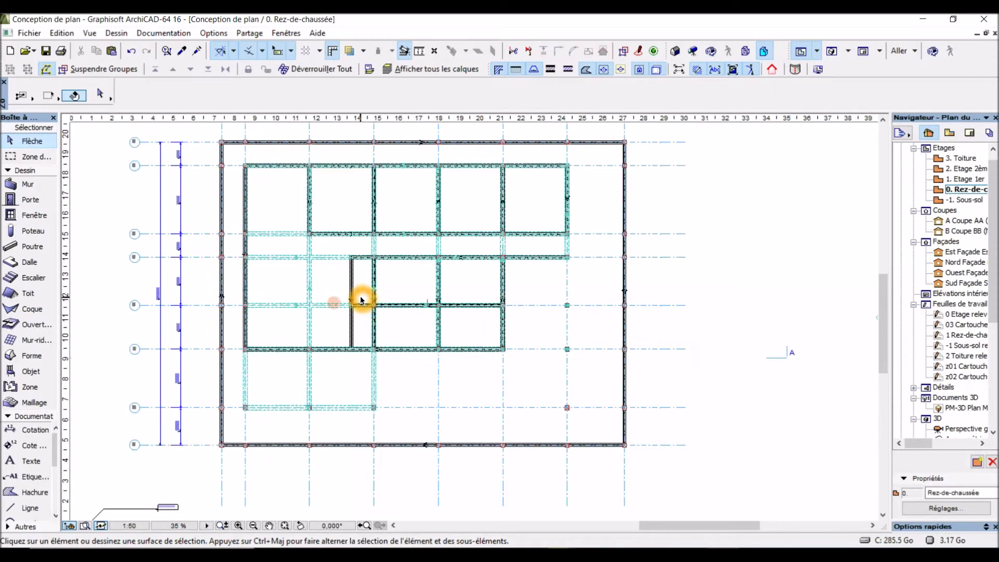
pyautogui.scroll(1, 321, 268)
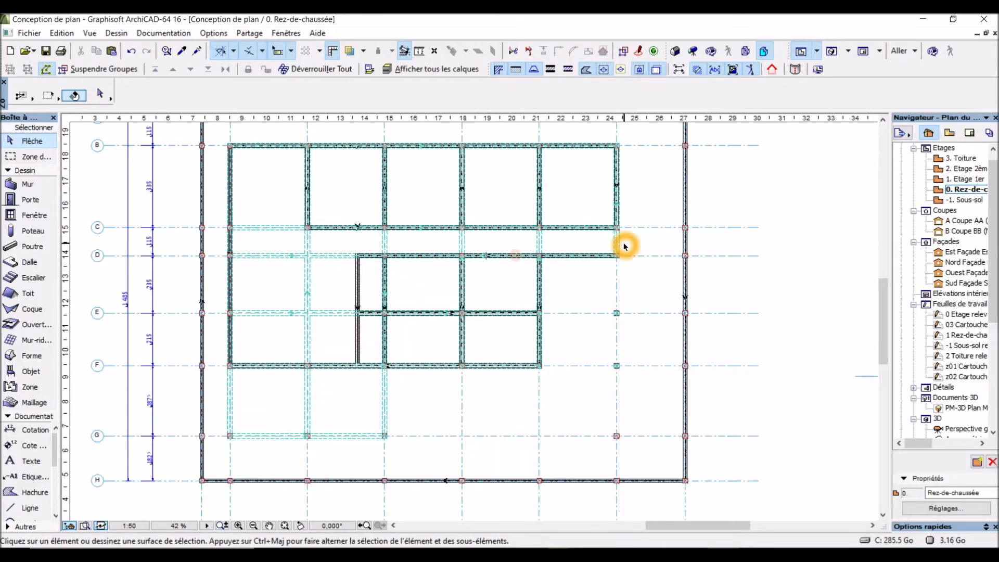
pyautogui.scroll(7, 626, 246)
pyautogui.scroll(1, 626, 246)
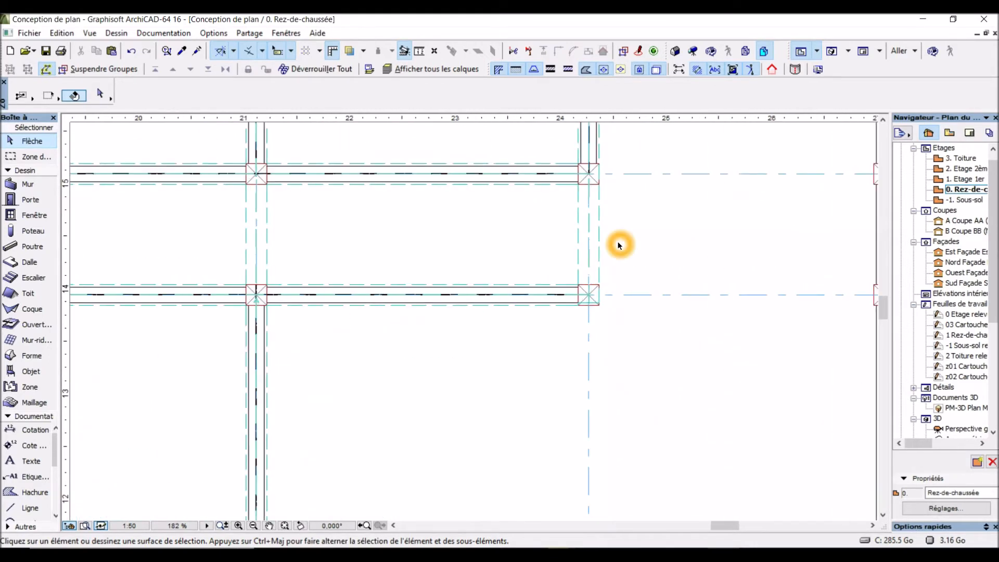
pyautogui.scroll(-2, 566, 301)
pyautogui.click(598, 218)
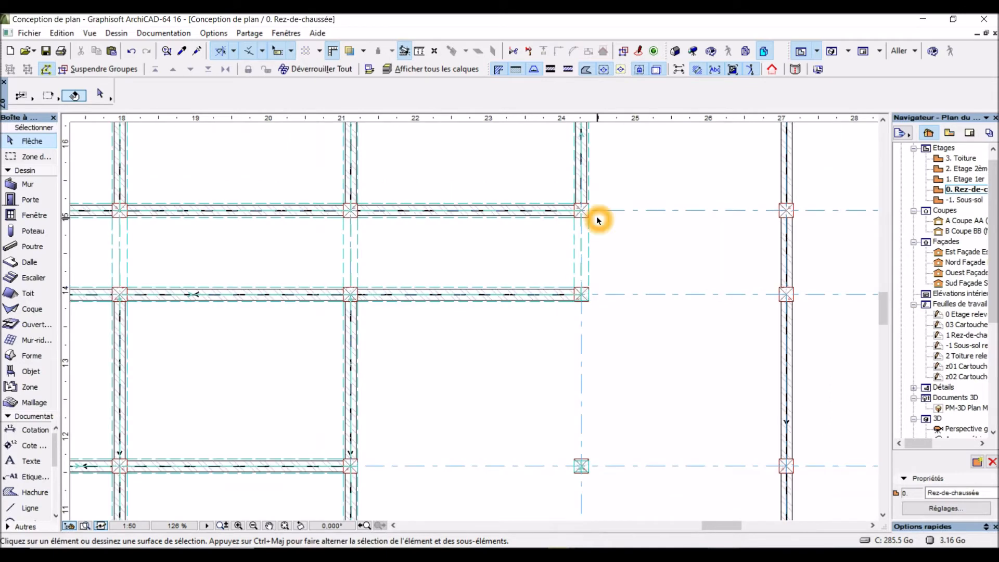
pyautogui.click(590, 199)
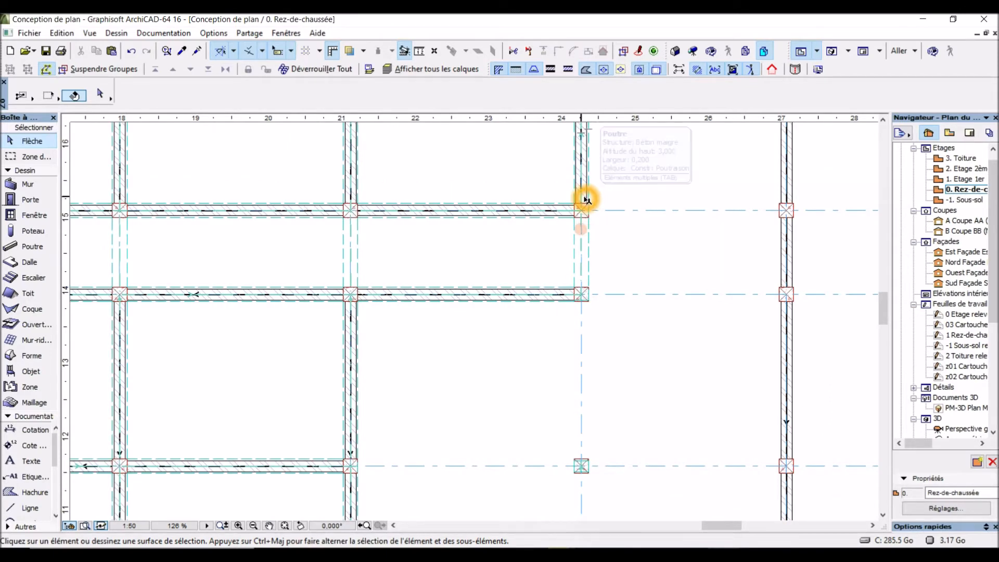
pyautogui.scroll(5, 586, 199)
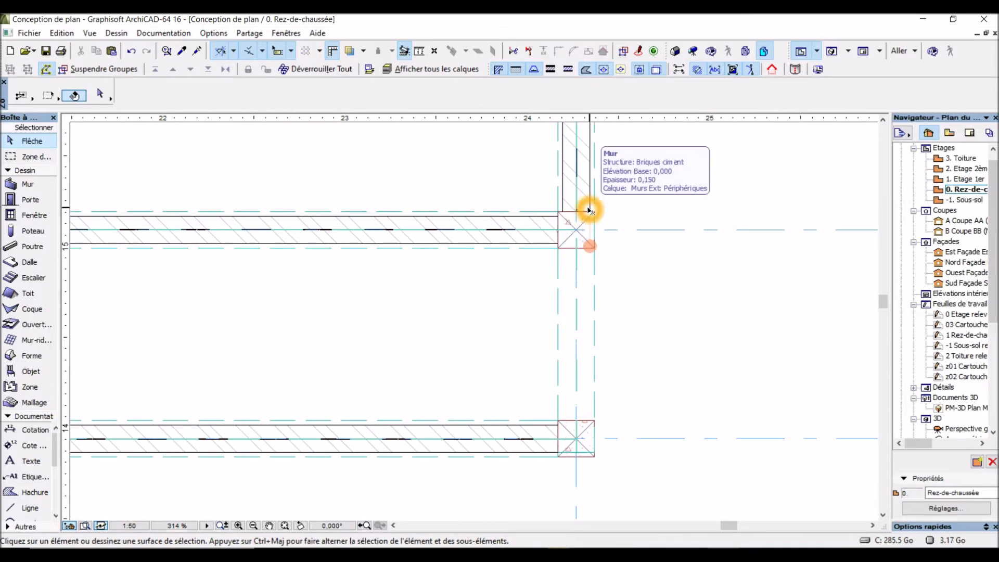
pyautogui.click(586, 208)
pyautogui.click(576, 229)
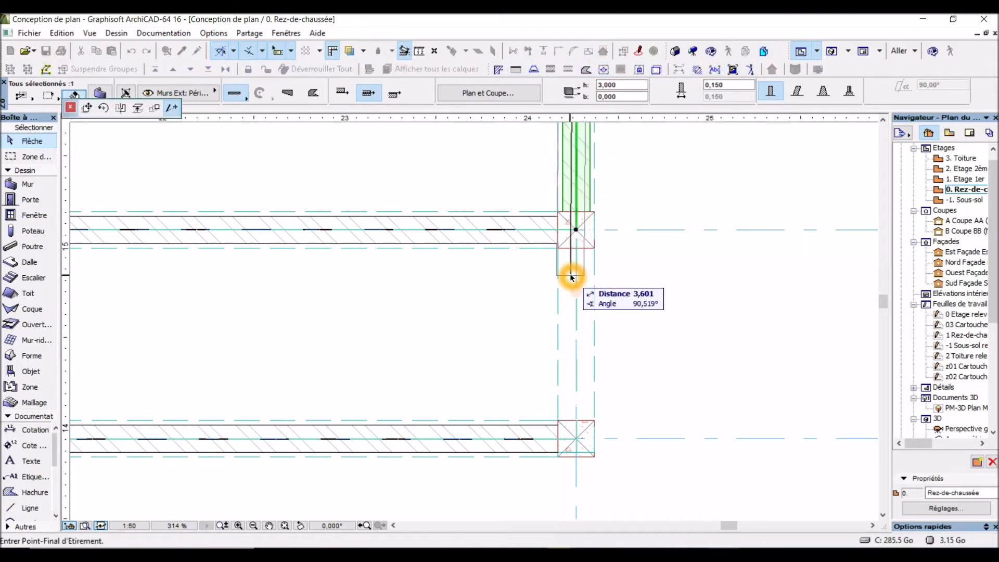
pyautogui.scroll(-3, 575, 275)
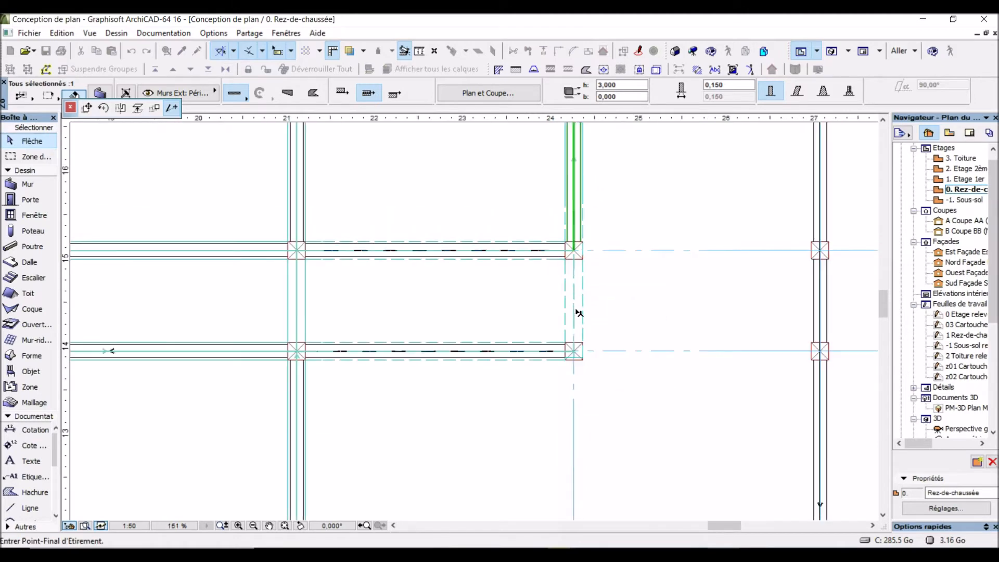
pyautogui.scroll(3, 576, 351)
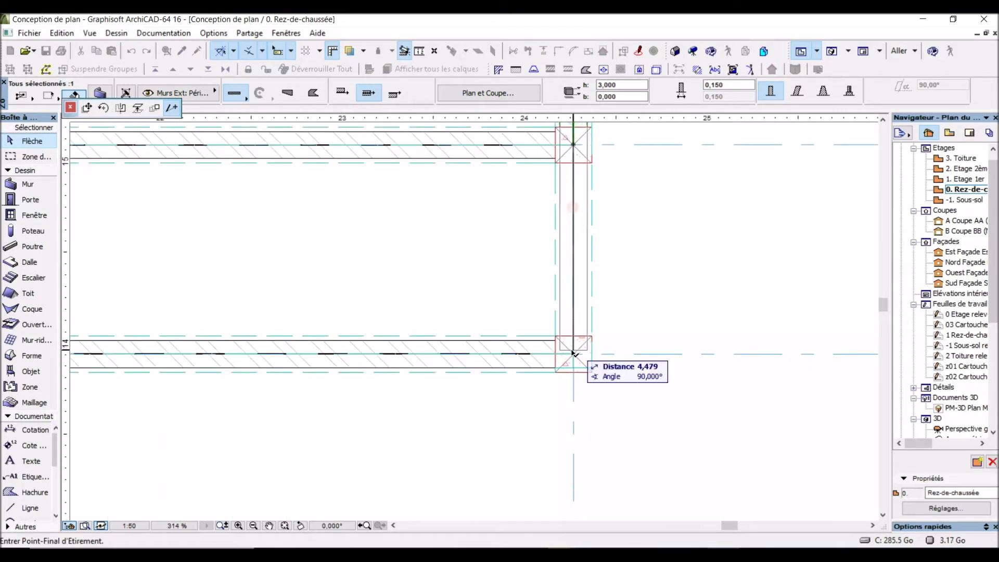
pyautogui.click(574, 352)
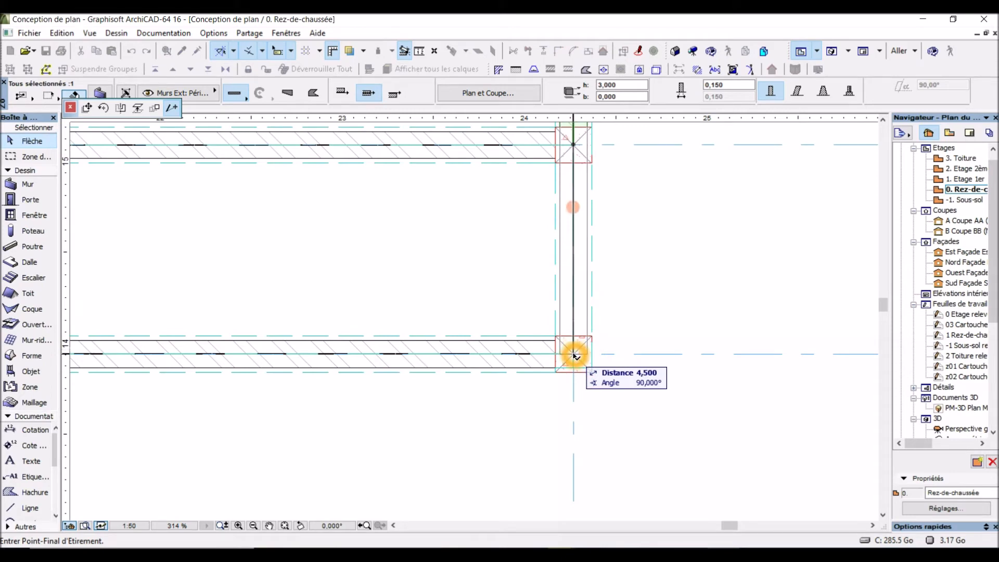
pyautogui.click(574, 355)
pyautogui.scroll(-4, 569, 351)
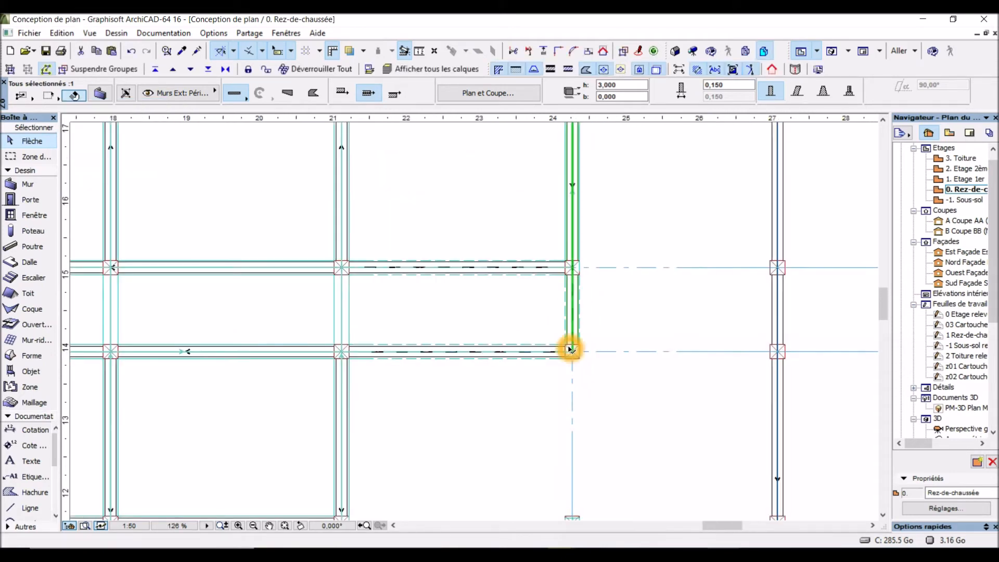
pyautogui.click(682, 299)
# Examine the ground floor plan's wall layout and the beams across the open area between axes C and G on the first three column lines.
pyautogui.scroll(-5, 606, 328)
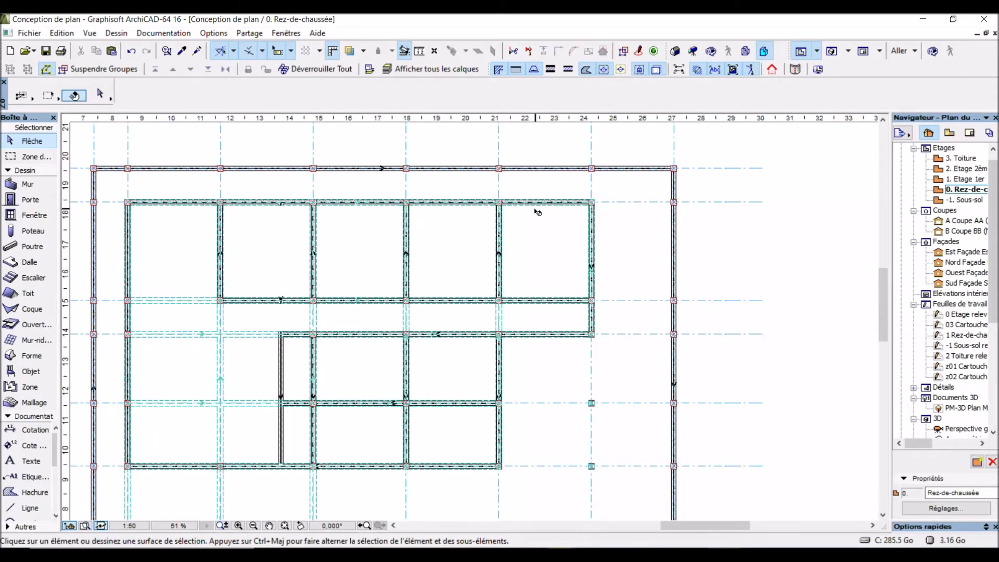
pyautogui.scroll(-3, 423, 195)
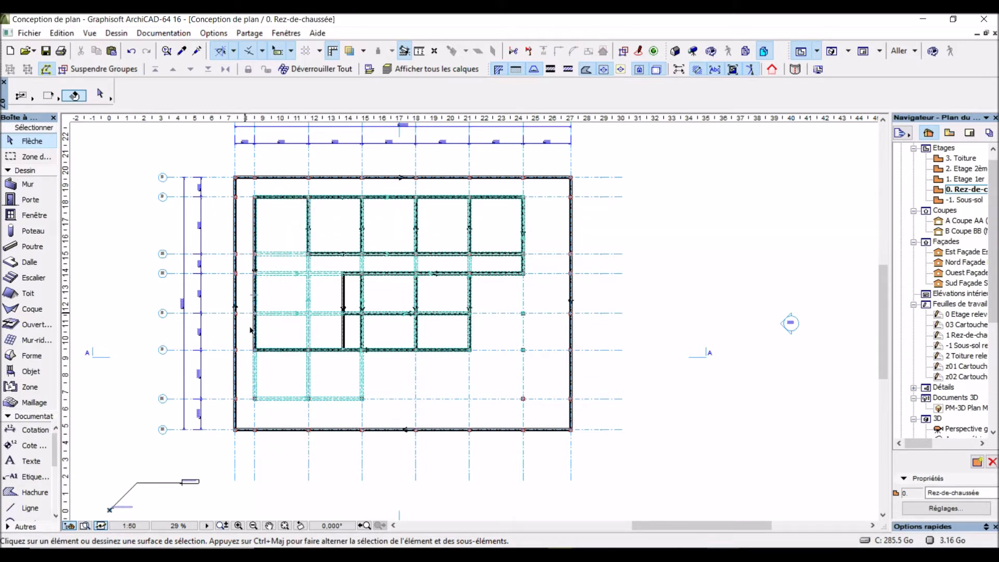
pyautogui.click(242, 398)
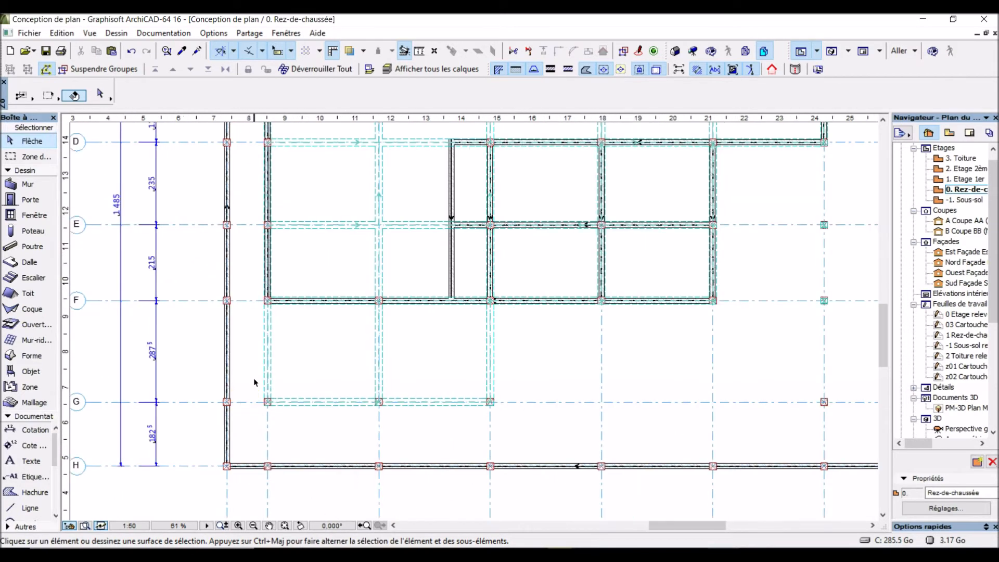
pyautogui.scroll(-3, 295, 334)
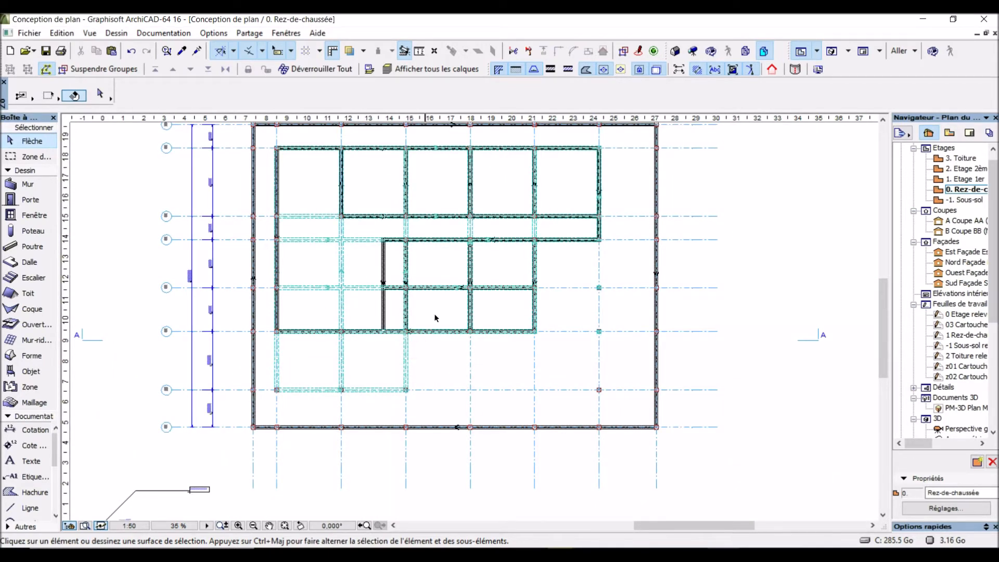
pyautogui.scroll(3, 415, 271)
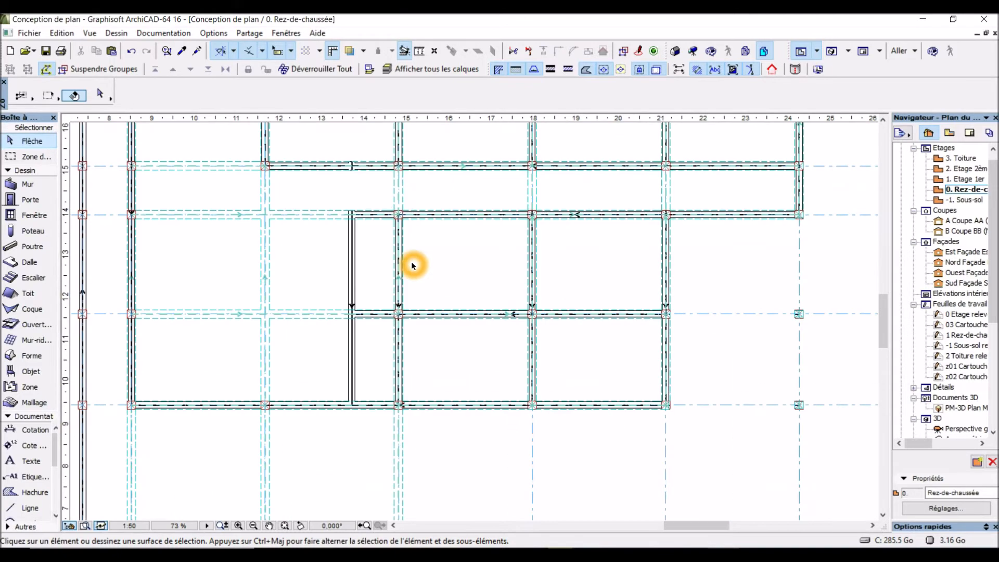
pyautogui.click(437, 321)
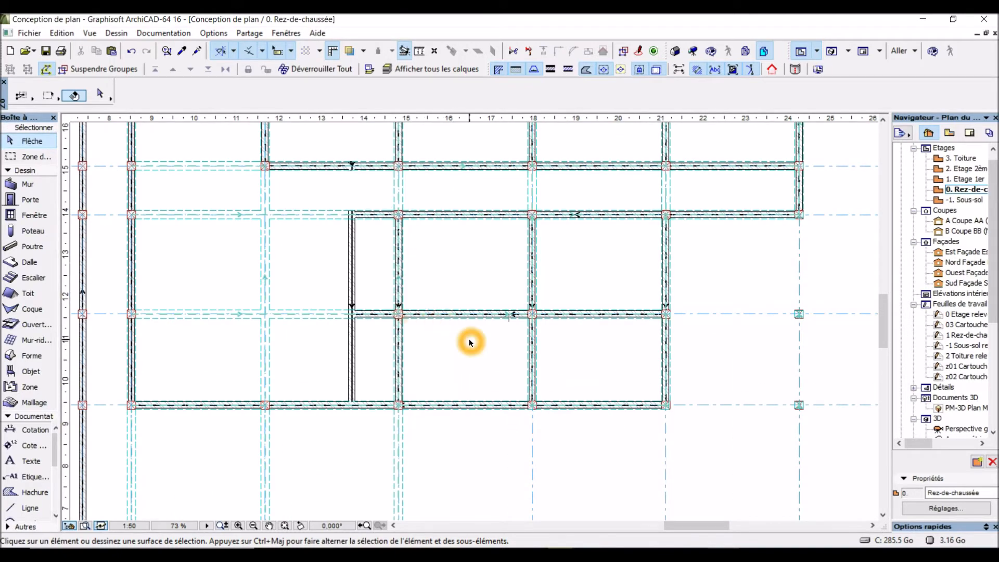
pyautogui.scroll(-2, 468, 347)
pyautogui.scroll(-1, 296, 321)
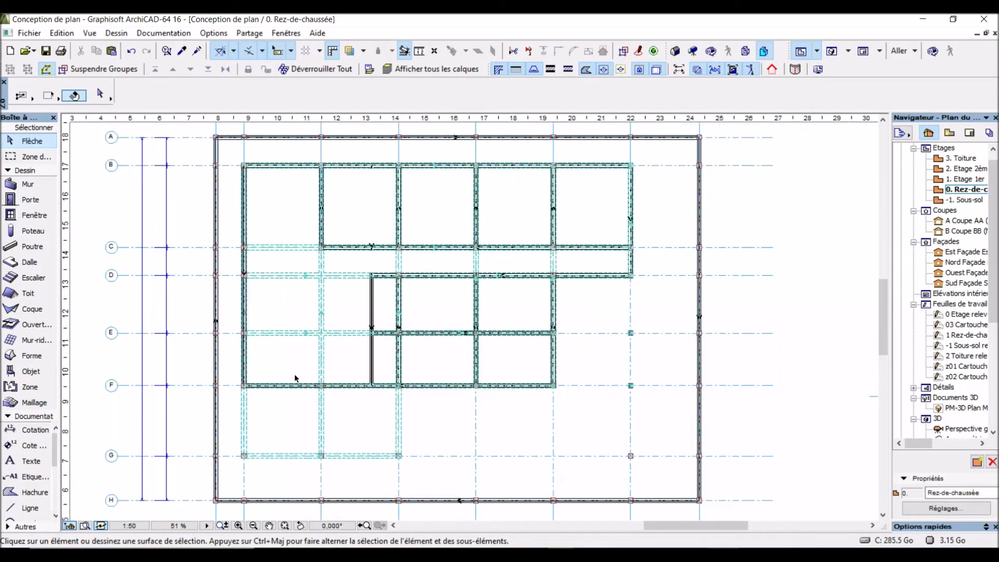
pyautogui.click(317, 229)
pyautogui.click(327, 252)
pyautogui.click(322, 324)
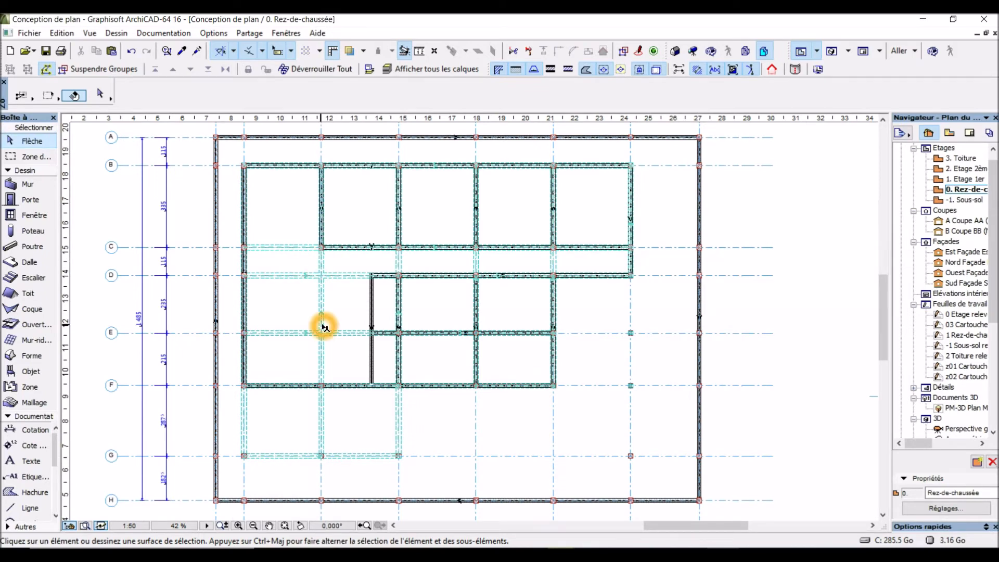
pyautogui.scroll(2, 358, 399)
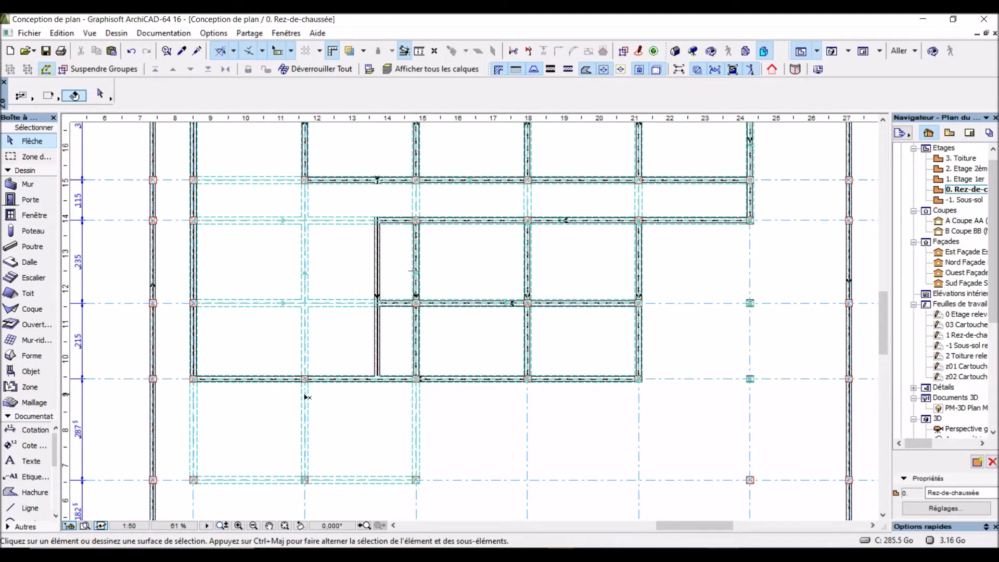
# Trim away the wall and beam pieces between the thin partition and the next column, on the axis separating the 2.15 m and 2.35 m bays.
pyautogui.scroll(-1, 359, 352)
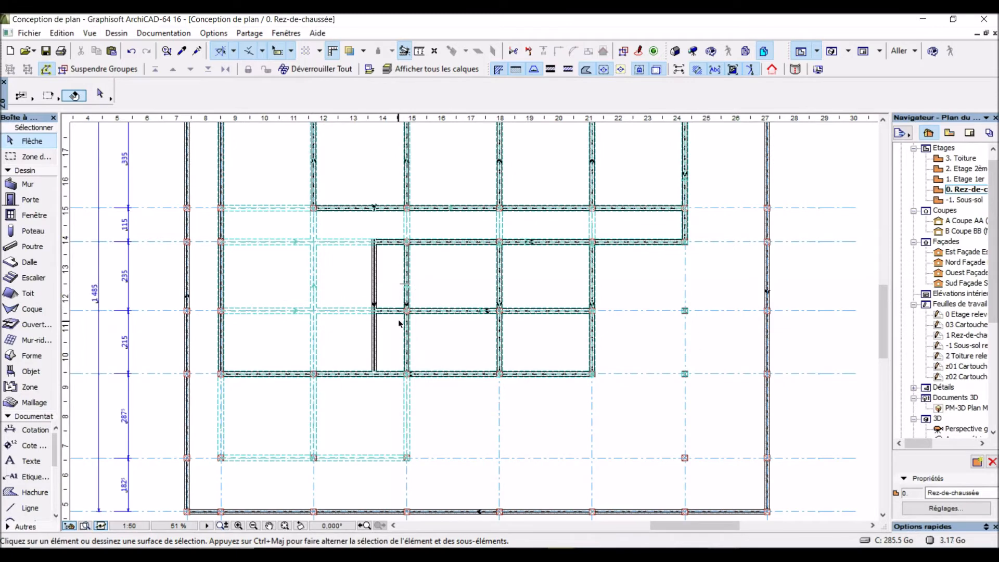
pyautogui.scroll(1, 398, 321)
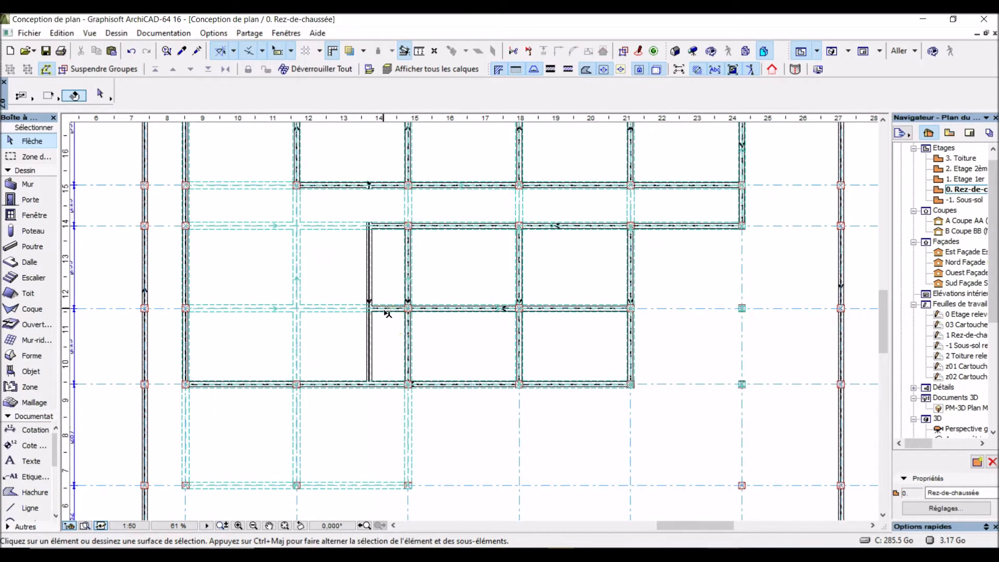
pyautogui.scroll(4, 390, 312)
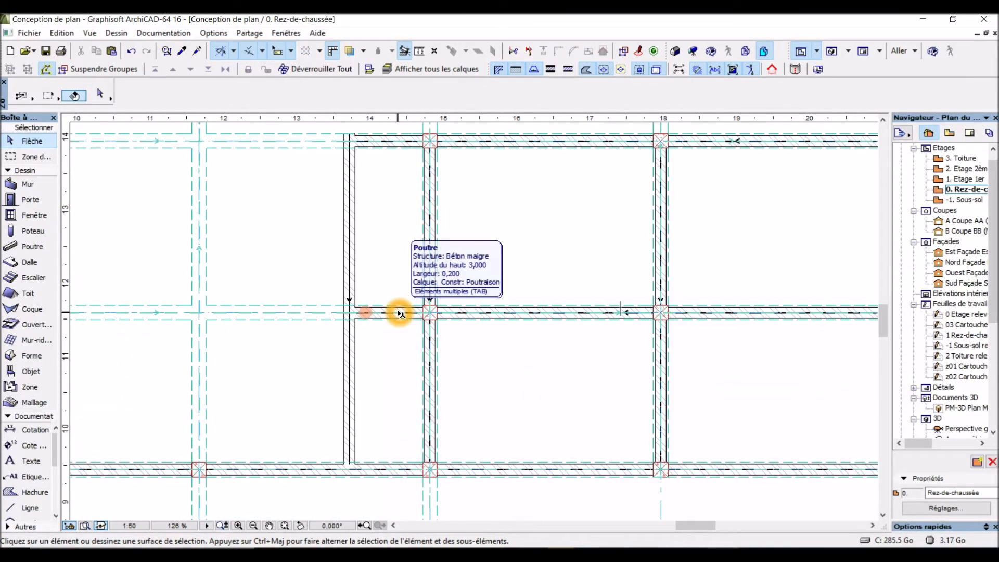
pyautogui.scroll(3, 397, 314)
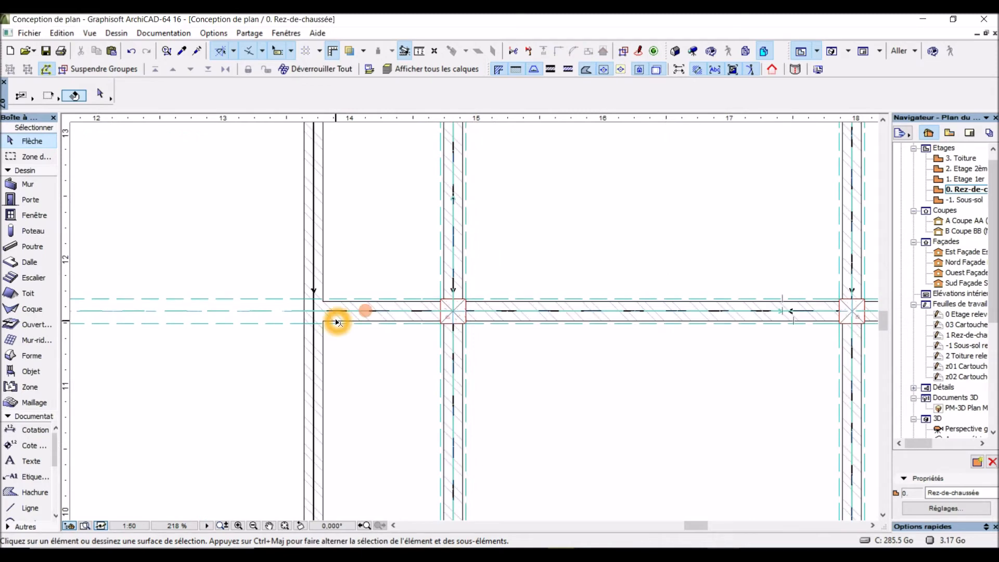
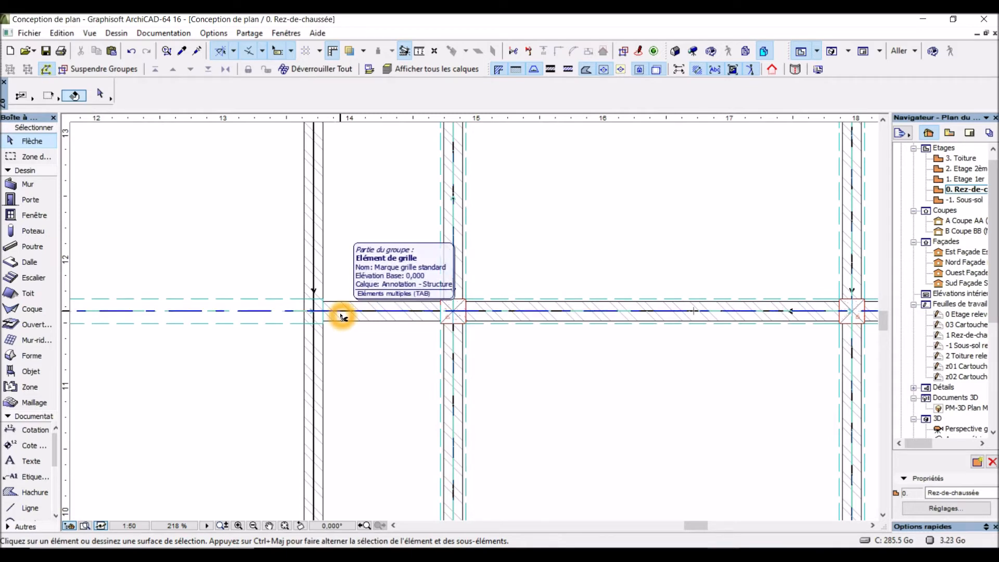
pyautogui.click(343, 319)
pyautogui.press('Delete')
# Trim away the beam crossing the open area up to the thin partition, on the axis between the 2.35 m and 1.15 m bays.
pyautogui.scroll(-1, 378, 321)
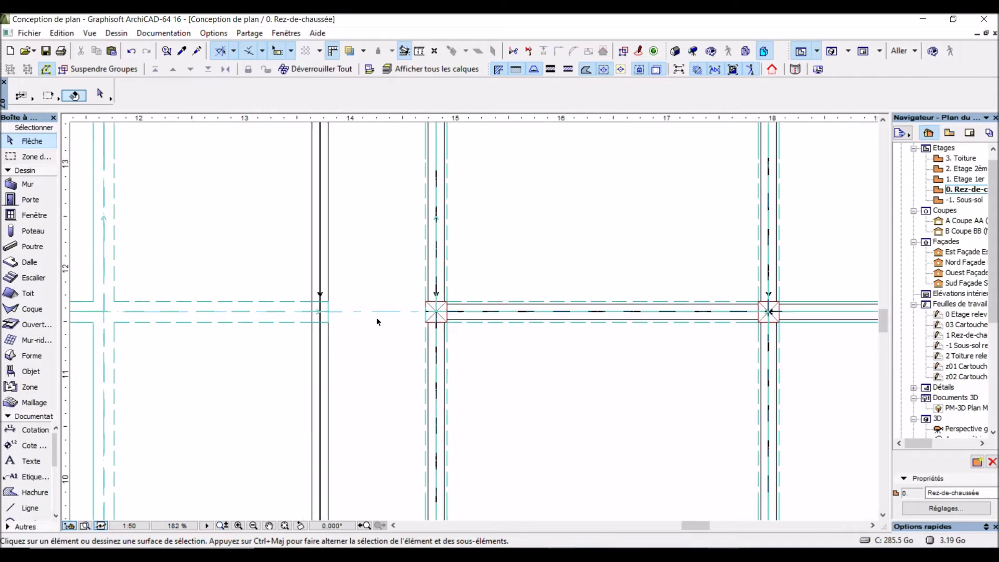
pyautogui.scroll(-4, 423, 318)
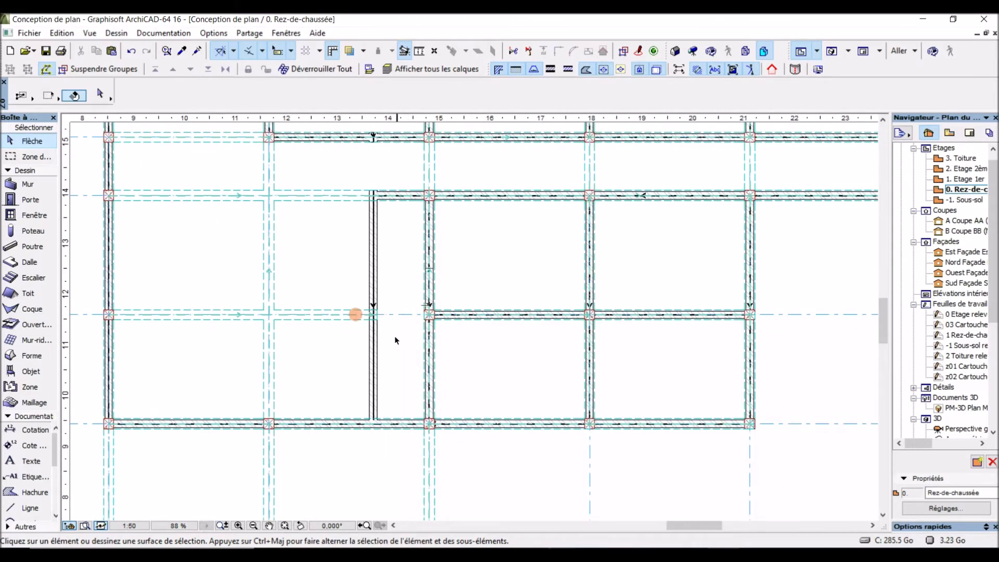
pyautogui.scroll(-1, 391, 327)
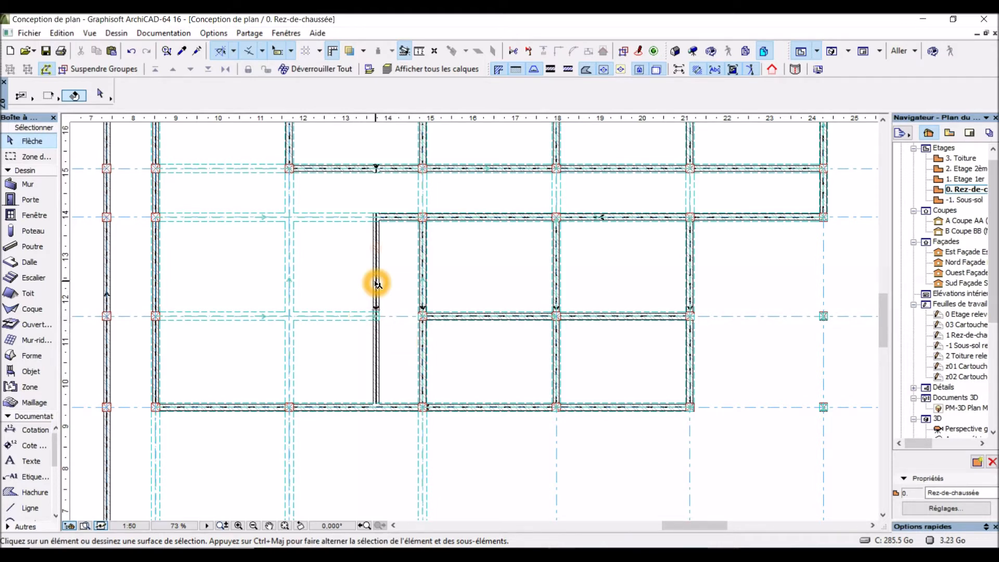
pyautogui.scroll(-1, 376, 284)
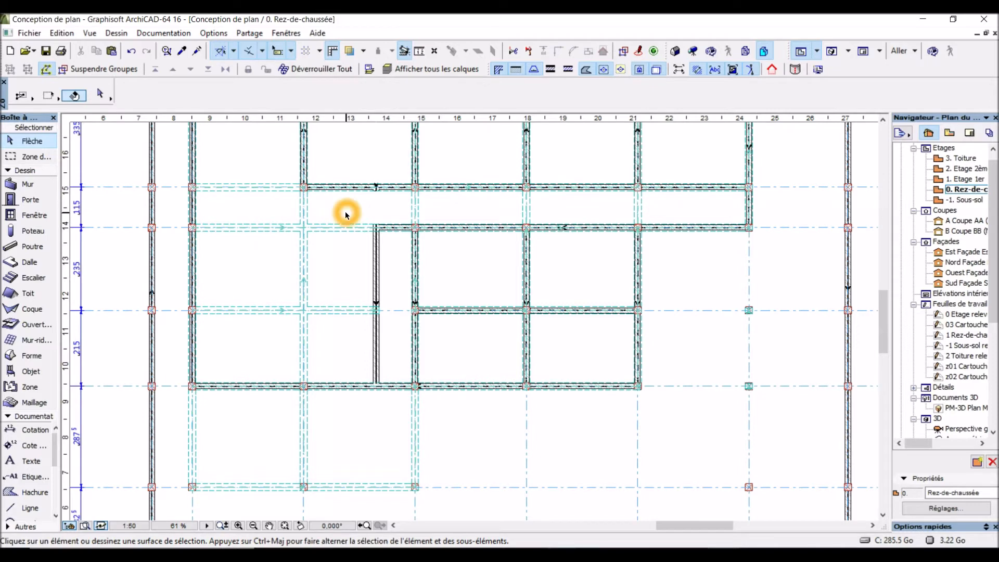
pyautogui.scroll(1, 237, 233)
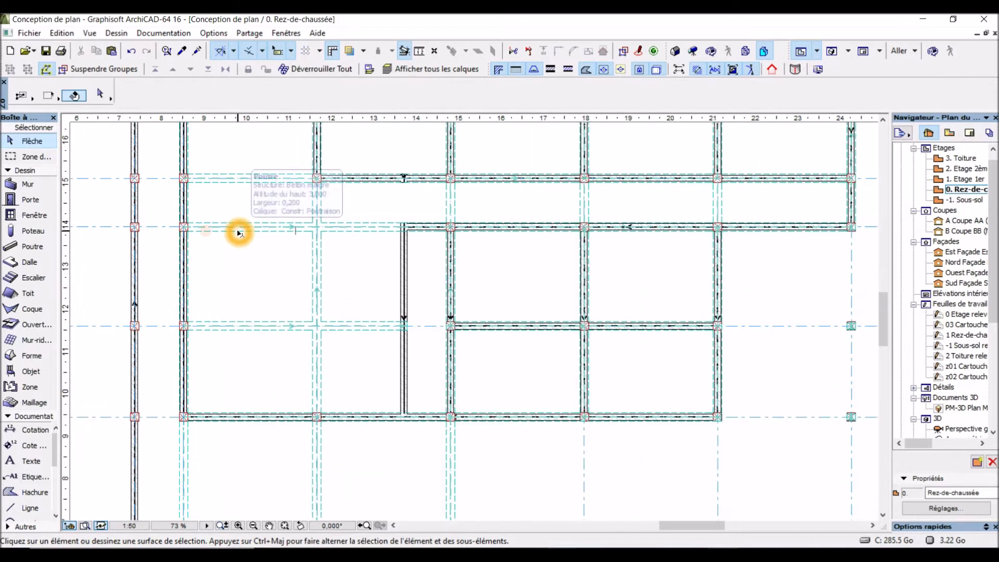
pyautogui.click(239, 233)
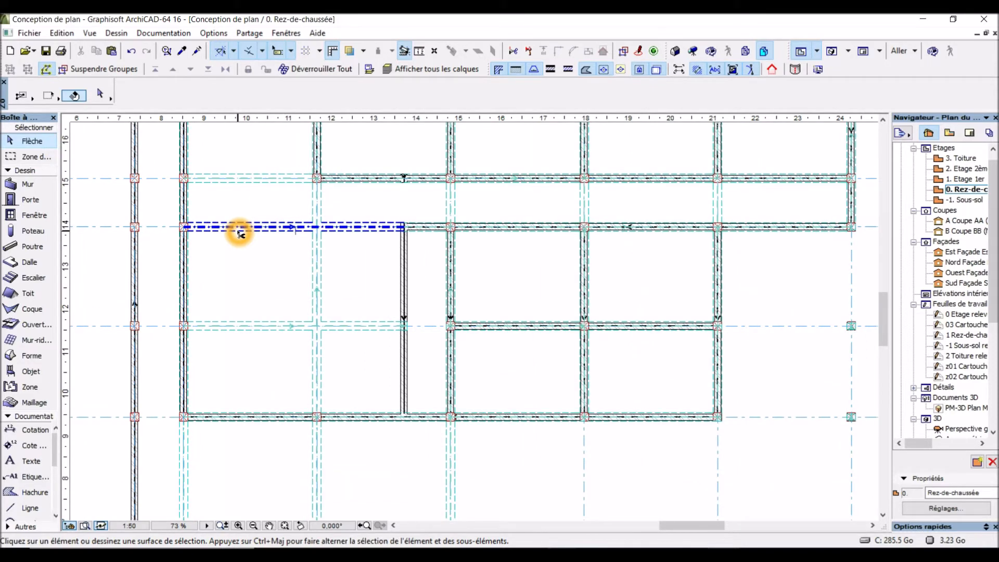
pyautogui.keyDown('ctrl'); pyautogui.click(345, 230); pyautogui.keyUp('ctrl')
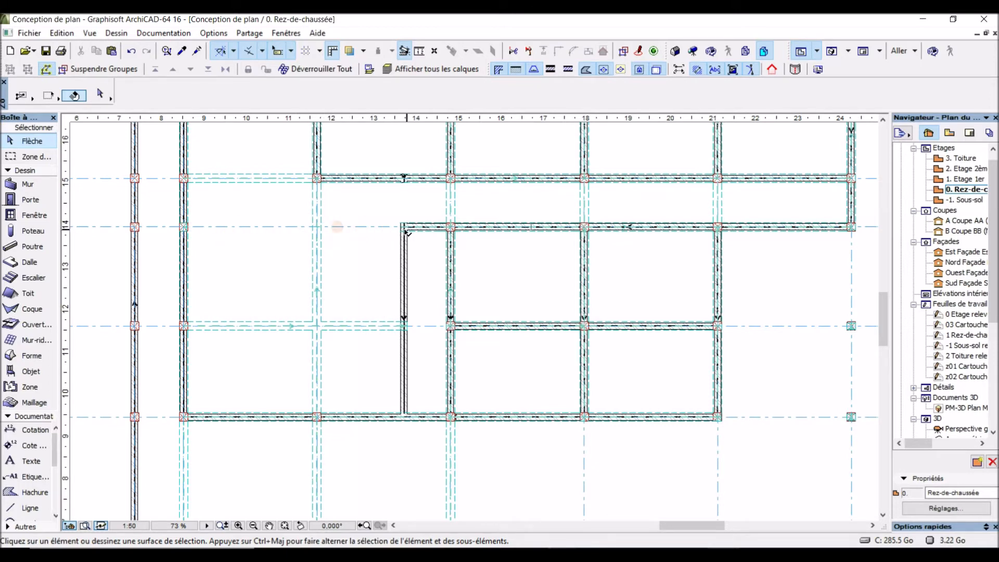
# Select the remaining cross beam that ends at the thin partition, on the axis between the 2.15 m and 2.35 m bays.
pyautogui.scroll(1, 426, 226)
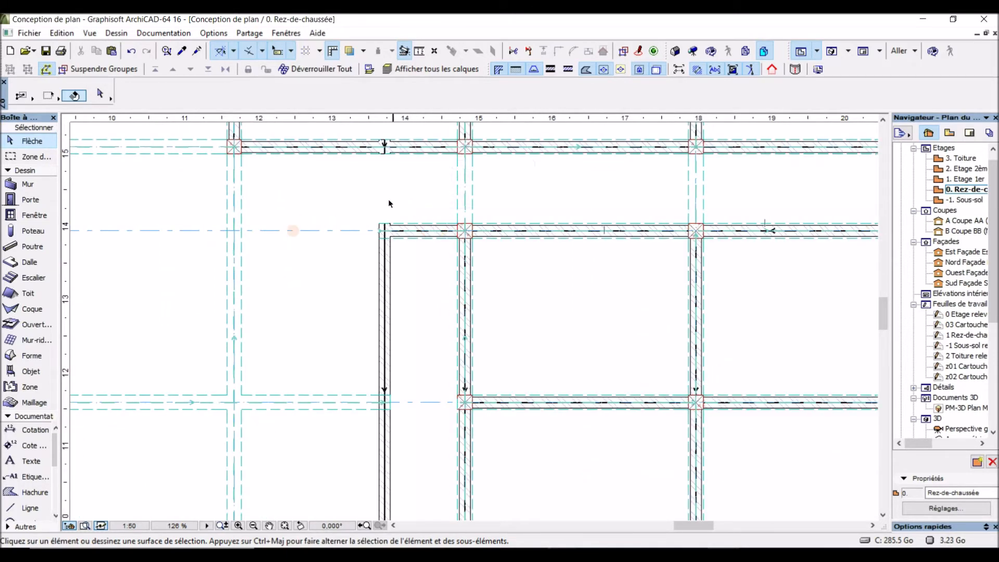
pyautogui.scroll(-1, 386, 231)
pyautogui.scroll(-1, 385, 237)
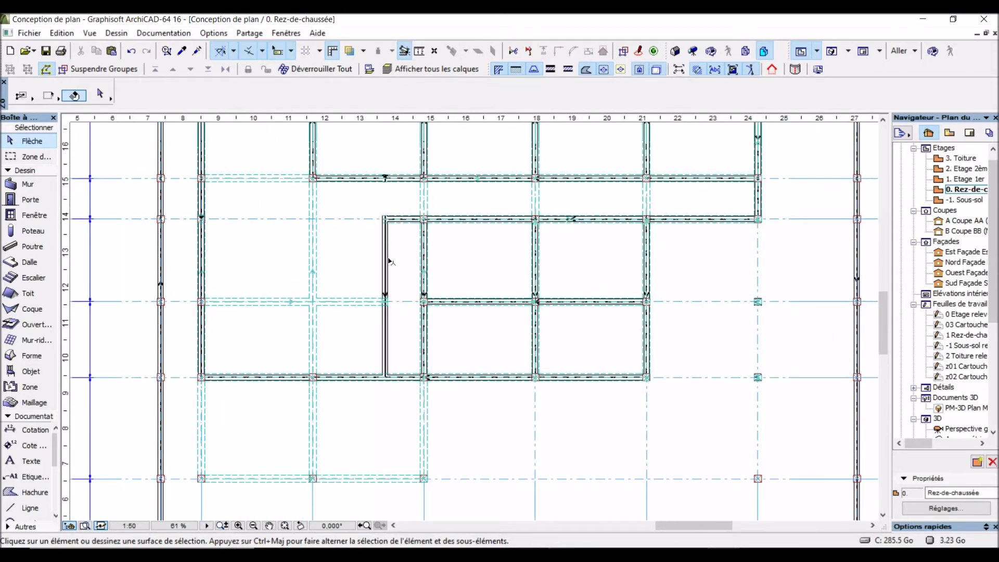
pyautogui.click(371, 257)
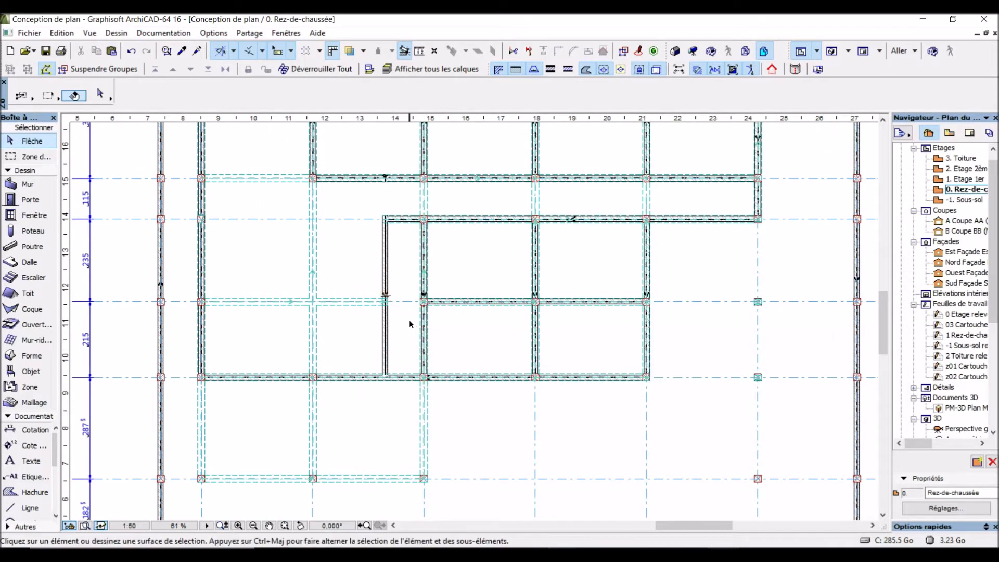
pyautogui.scroll(4, 410, 312)
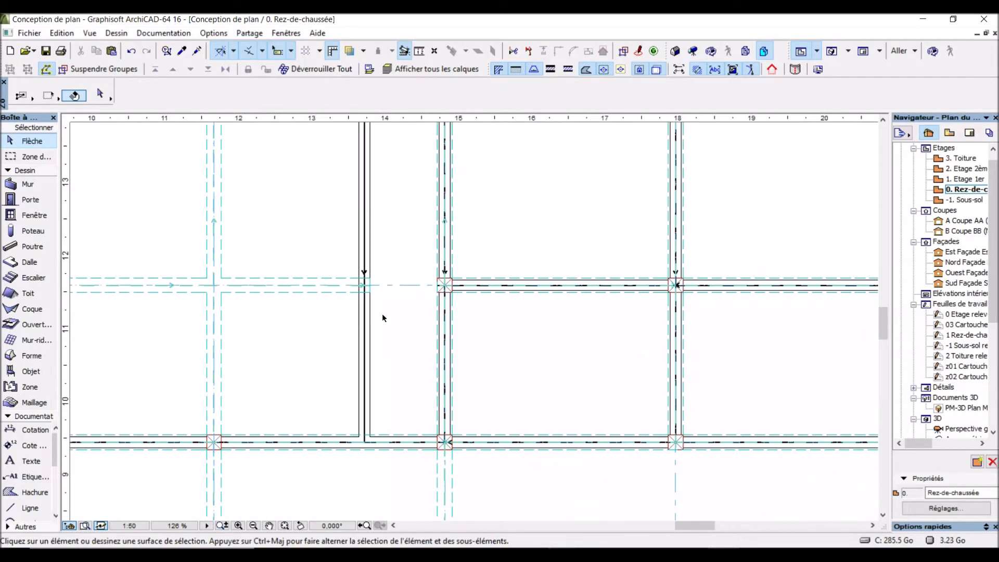
pyautogui.click(334, 290)
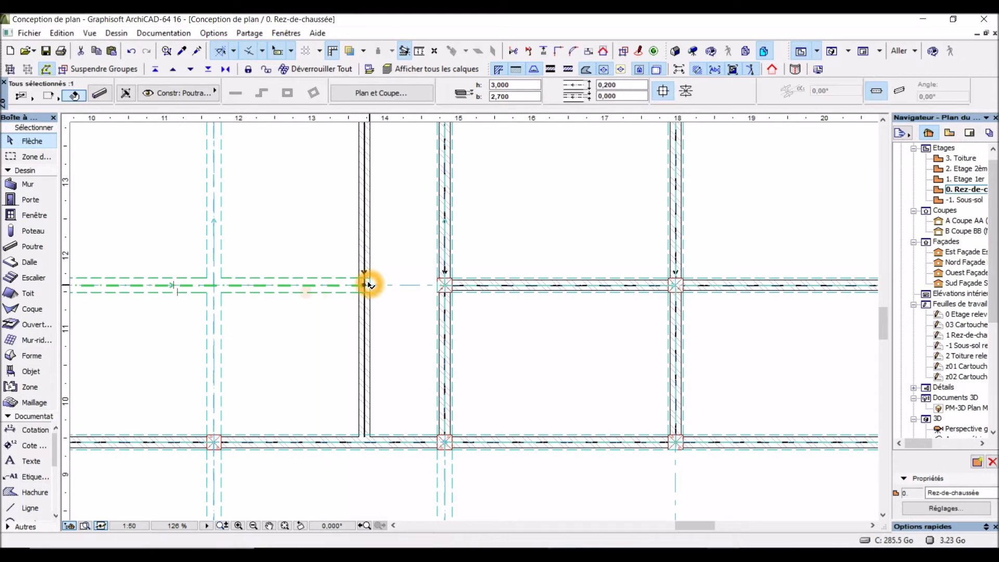
# Stretch the end of the selected horizontal beam on axis E to the column where the black beams begin, and deselect it.
pyautogui.click(366, 285)
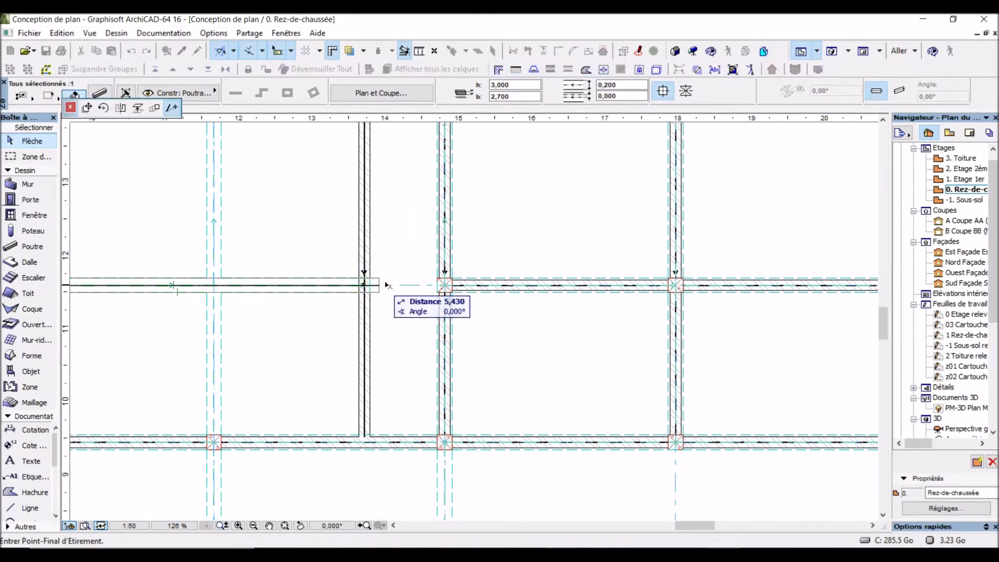
pyautogui.click(450, 292)
pyautogui.click(446, 287)
pyautogui.scroll(-4, 429, 298)
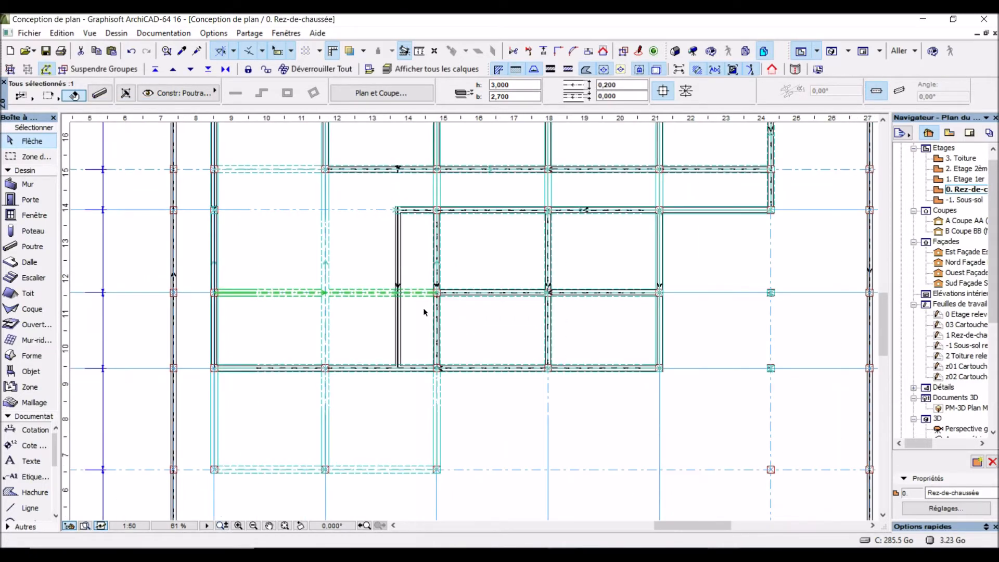
pyautogui.click(429, 364)
pyautogui.click(431, 320)
pyautogui.click(464, 386)
pyautogui.scroll(-1, 426, 408)
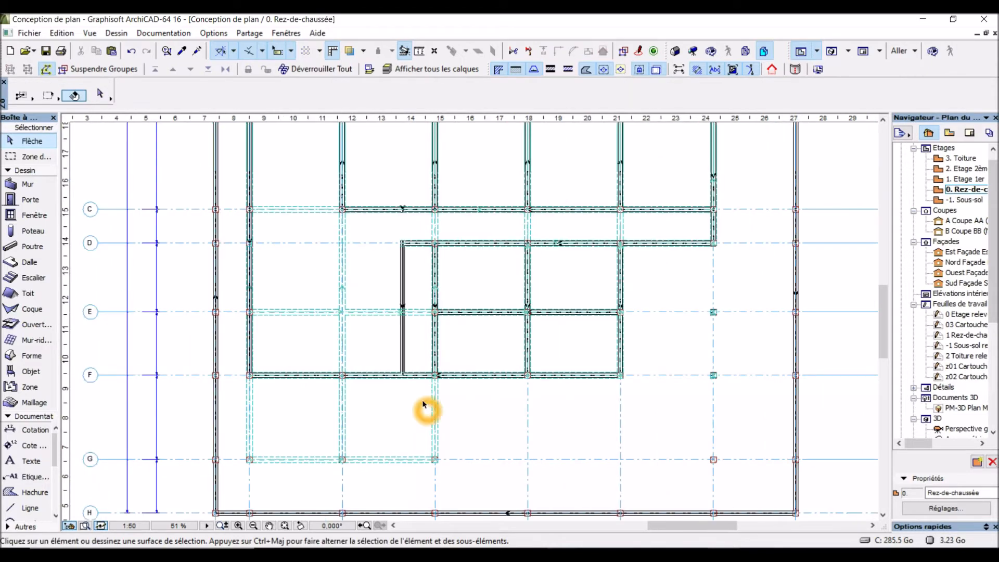
pyautogui.click(340, 335)
pyautogui.click(330, 333)
pyautogui.click(347, 400)
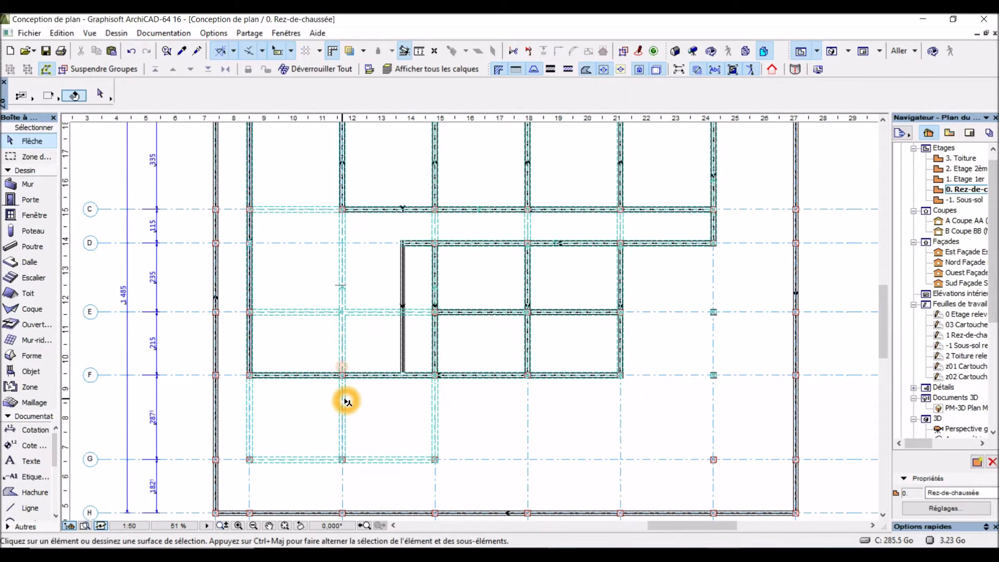
pyautogui.click(325, 398)
pyautogui.click(370, 384)
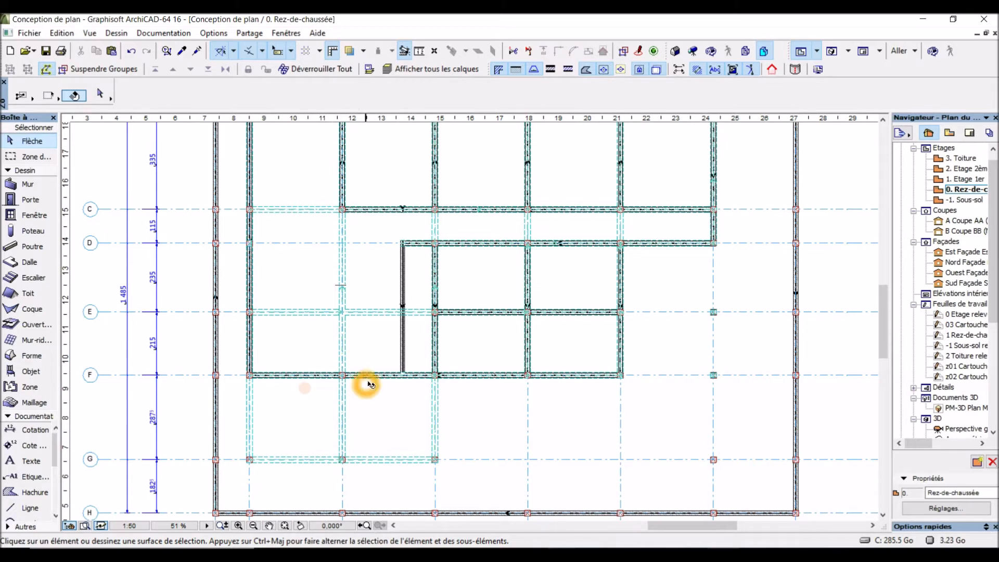
pyautogui.click(409, 376)
pyautogui.click(262, 356)
pyautogui.click(176, 293)
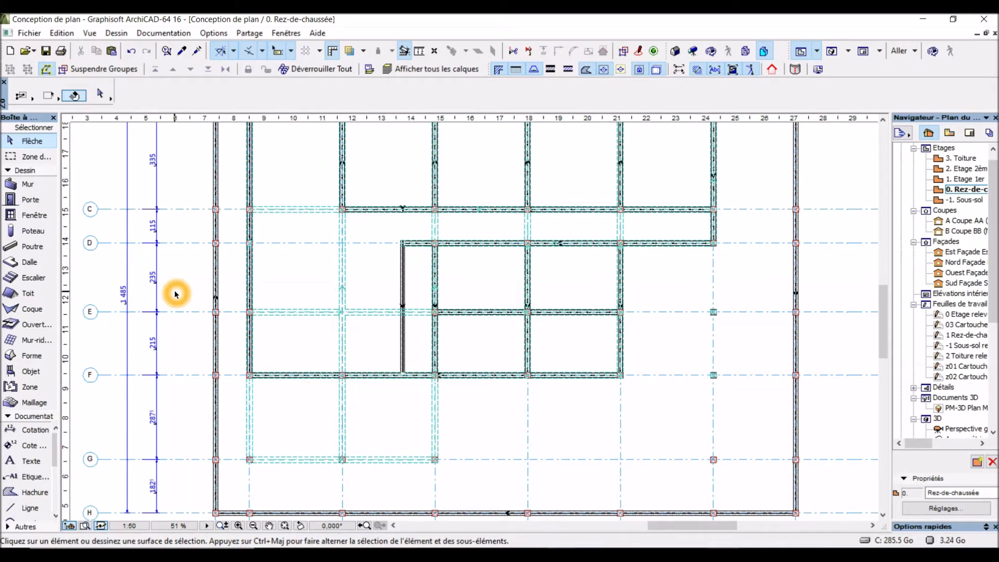
# Open the Door tool's default settings and choose the "Porte double asymétrique 16" model.
pyautogui.click(44, 200)
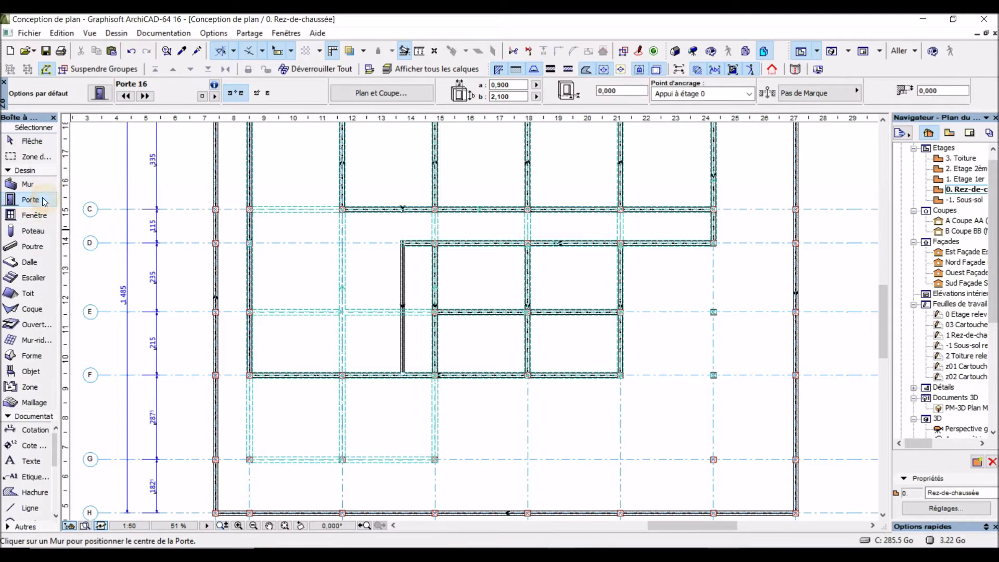
pyautogui.click(236, 206)
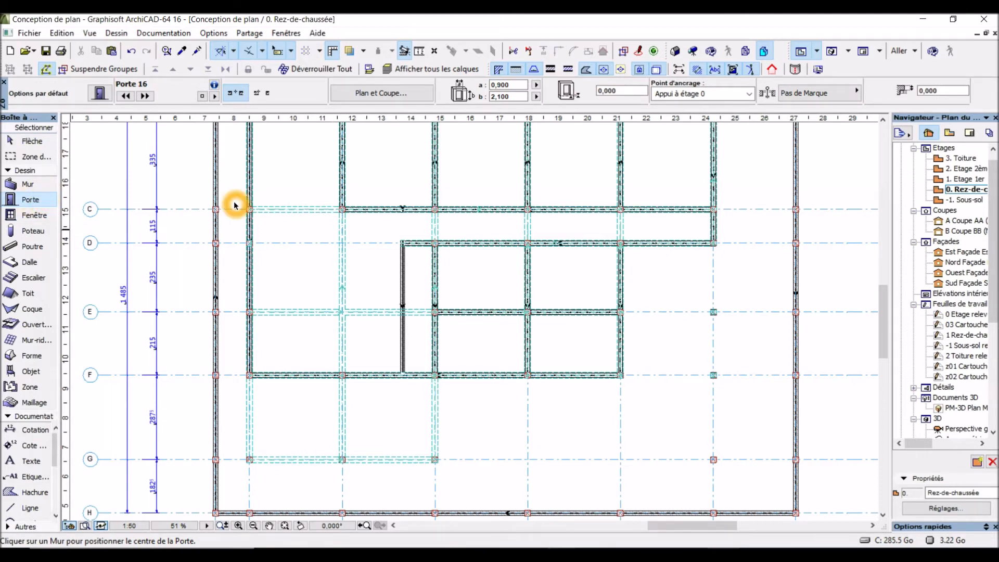
pyautogui.hotkey('ctrl', 't')
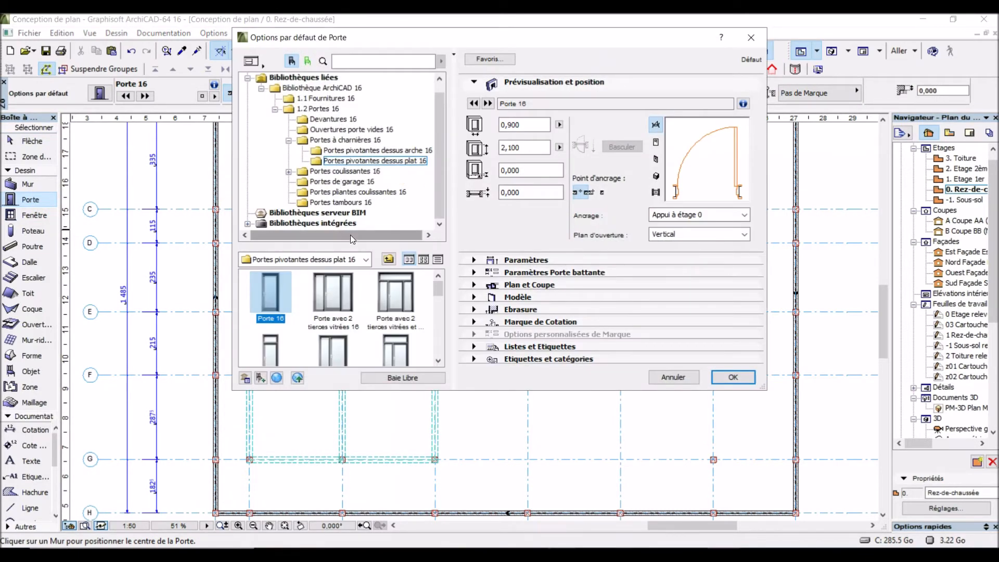
pyautogui.click(405, 309)
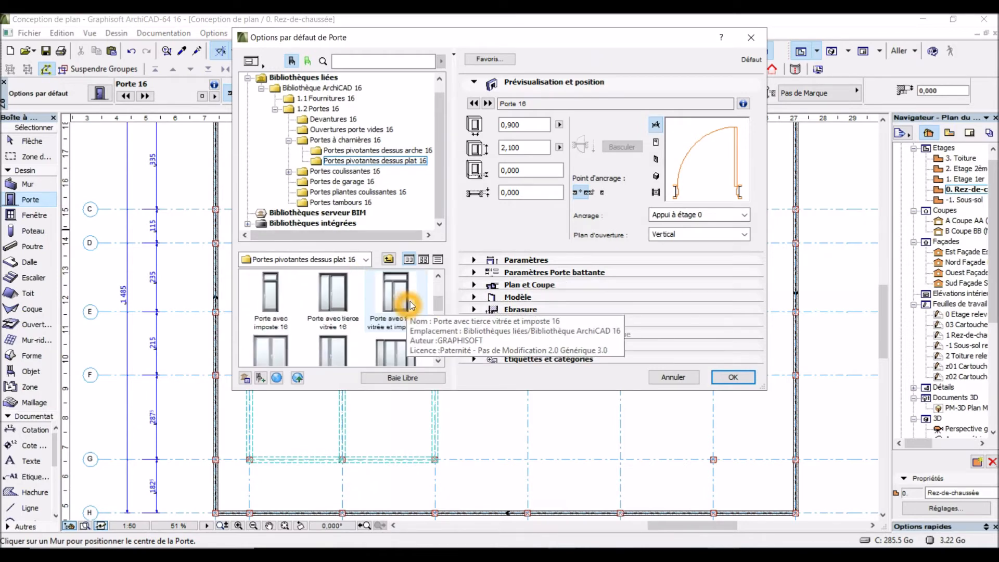
pyautogui.scroll(-2, 382, 312)
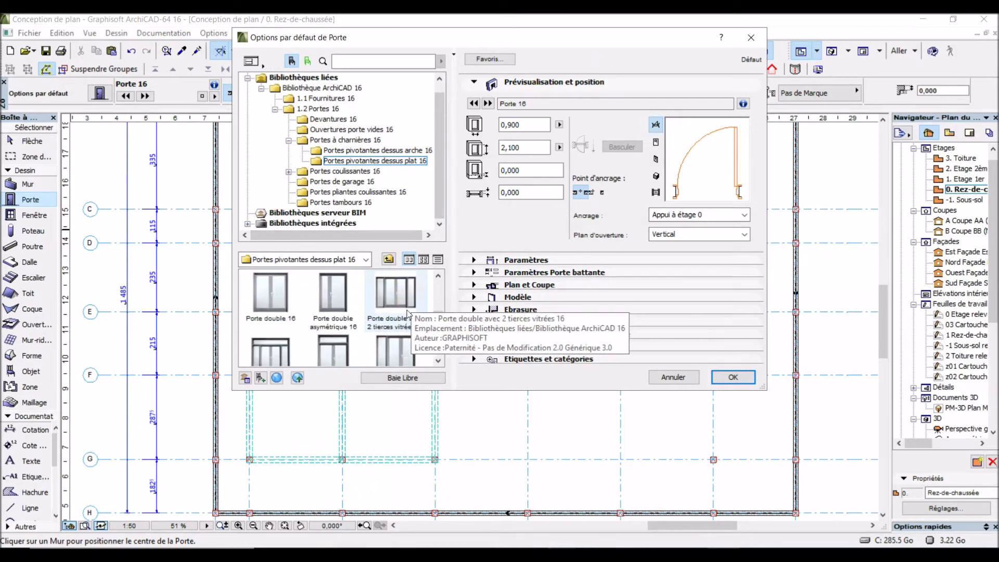
pyautogui.click(337, 314)
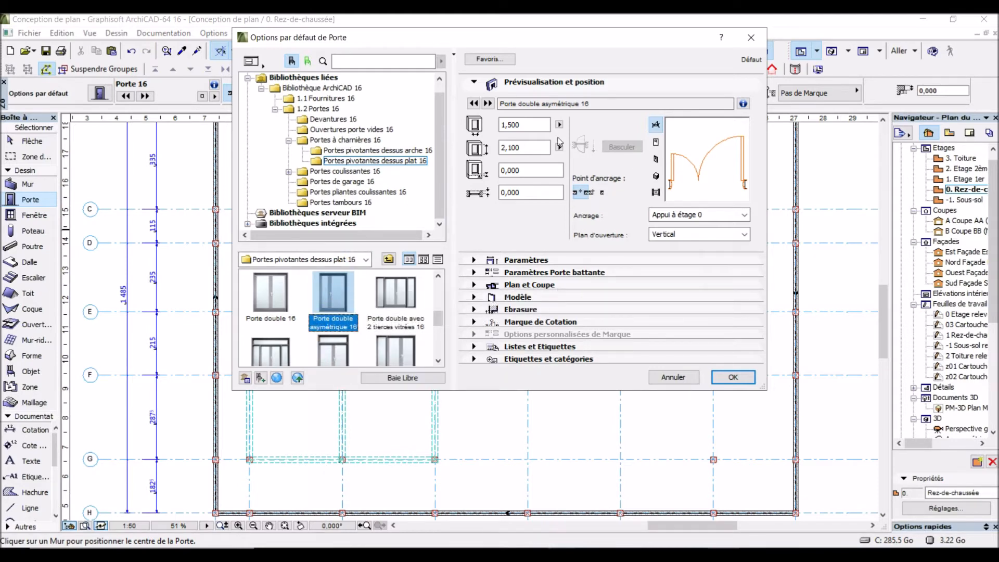
# Set the asymmetric double door's height to 2,200.
pyautogui.click(526, 126)
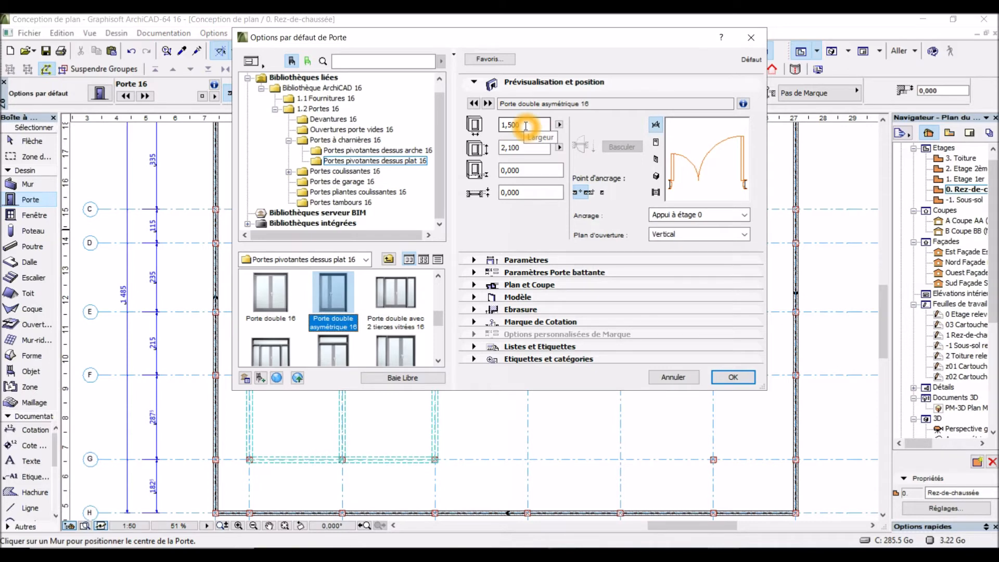
pyautogui.press('Tab')
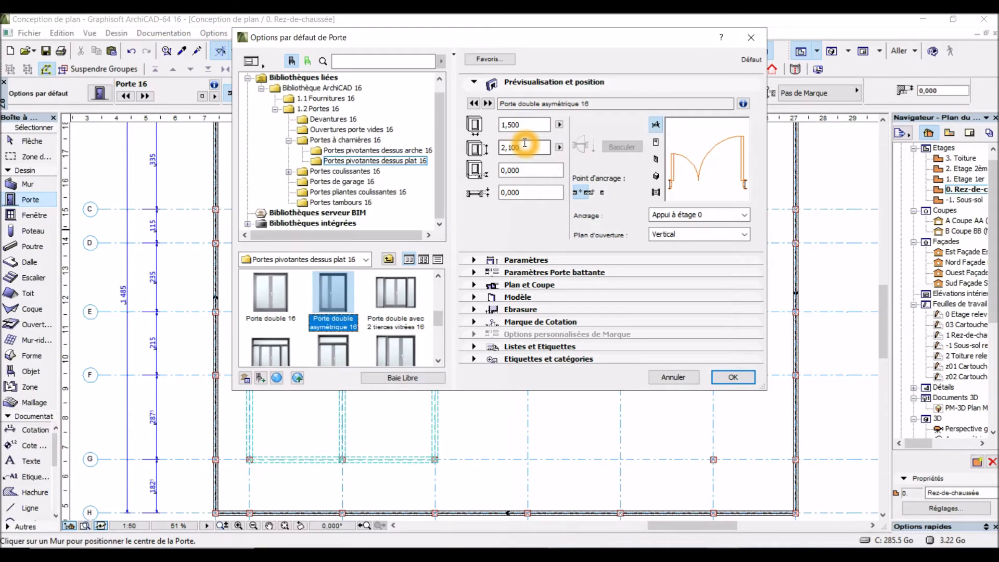
pyautogui.click(487, 193)
pyautogui.write('2')
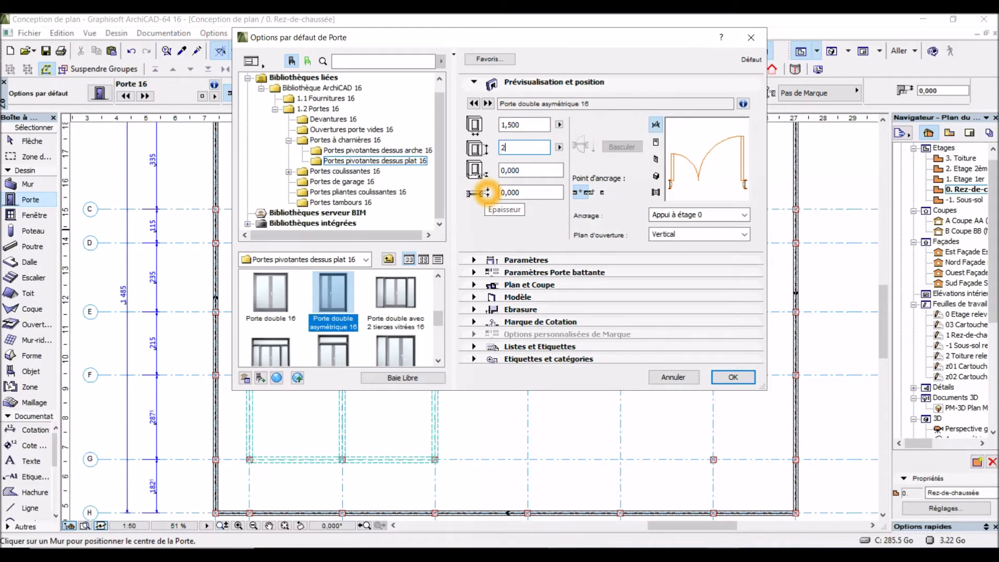
pyautogui.write(',200')
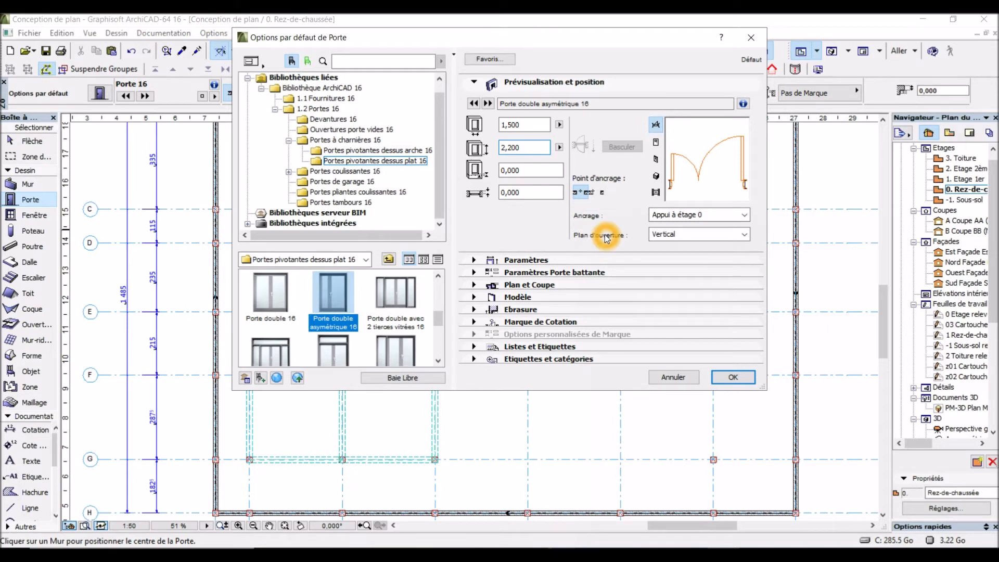
# Switch the door preview from the plan symbol to the rendered front picture.
pyautogui.click(655, 176)
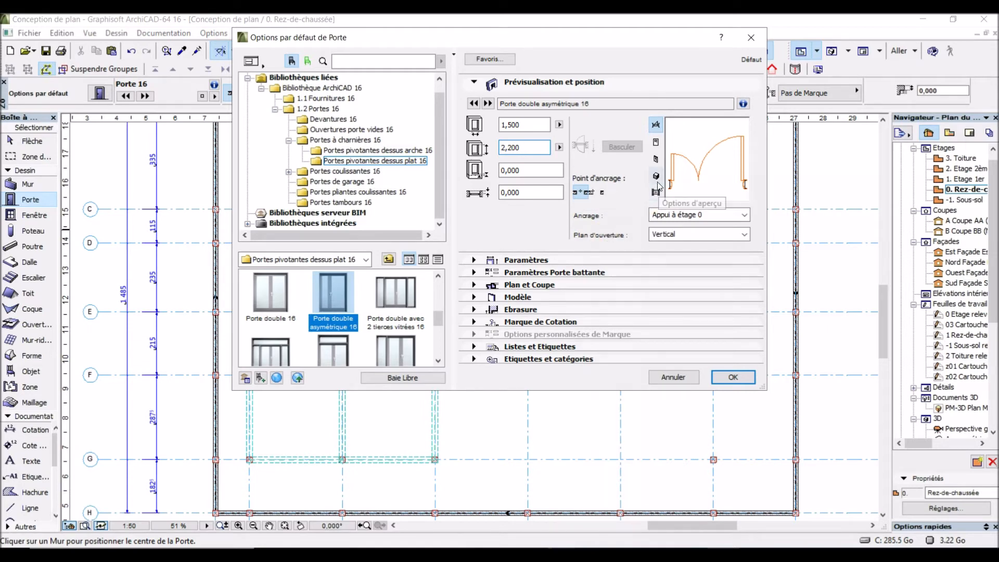
pyautogui.click(658, 192)
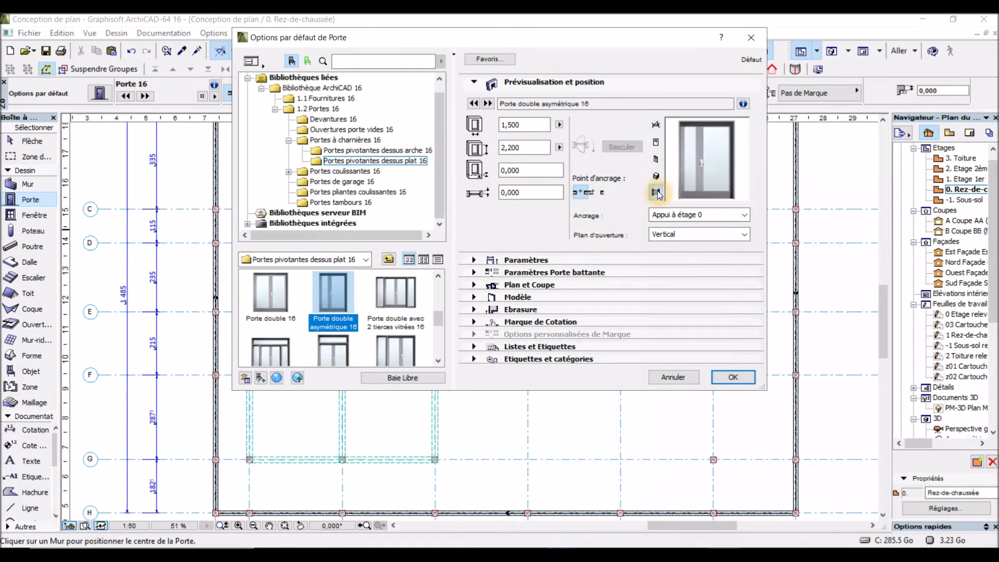
pyautogui.click(534, 91)
pyautogui.click(534, 92)
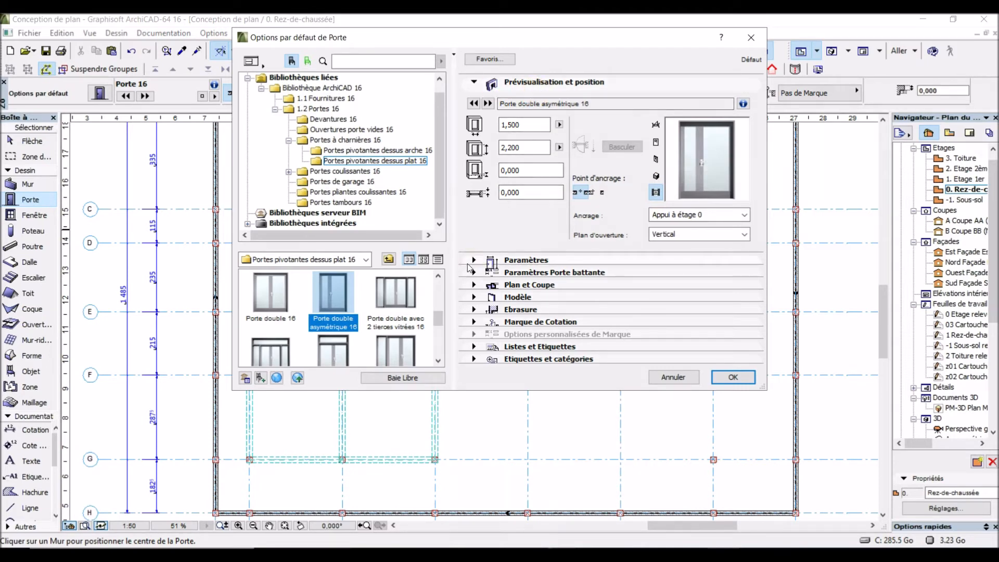
# In the swing door's opening line settings, override the model view options for 3D projections and disable the opening line.
pyautogui.click(473, 274)
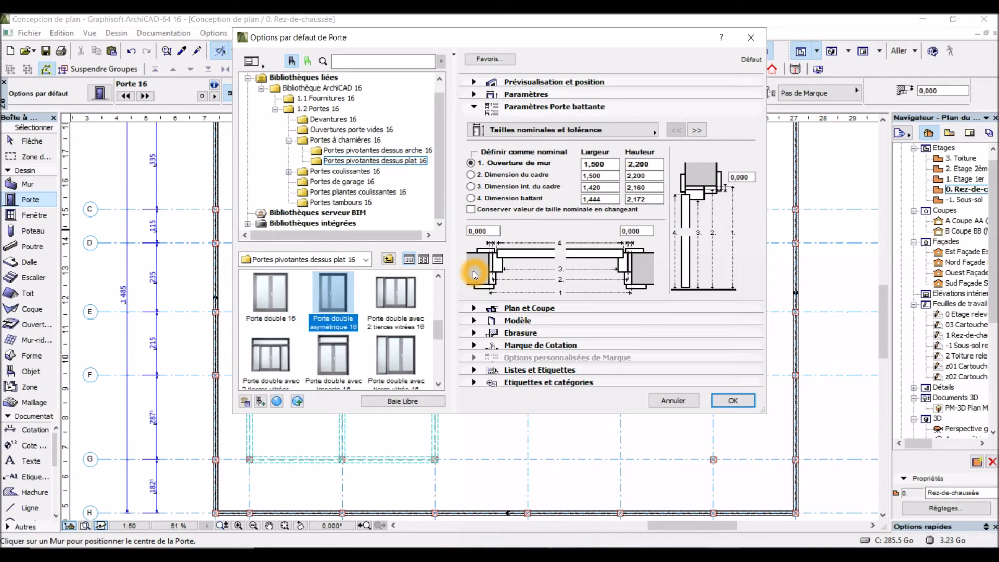
pyautogui.click(653, 130)
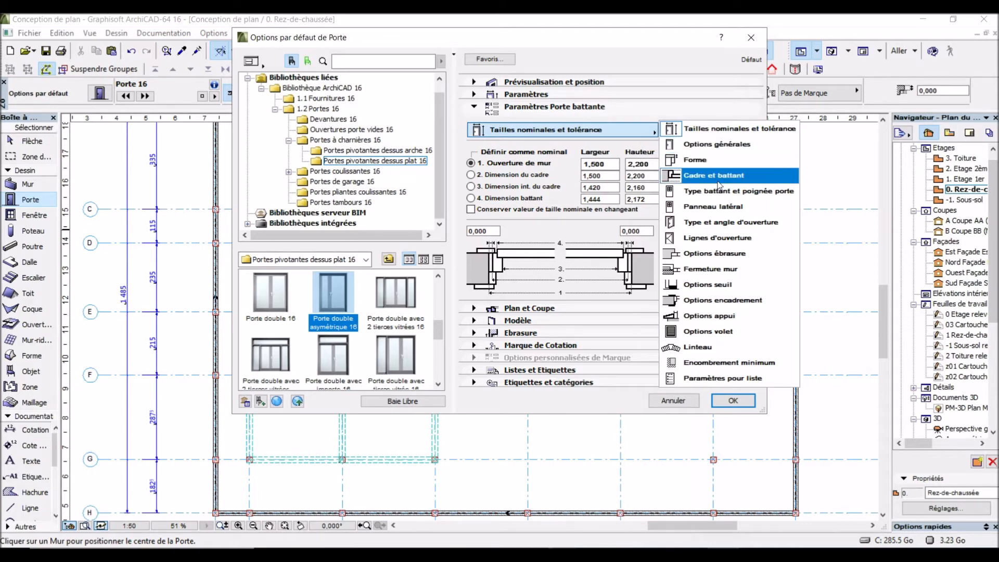
pyautogui.click(716, 238)
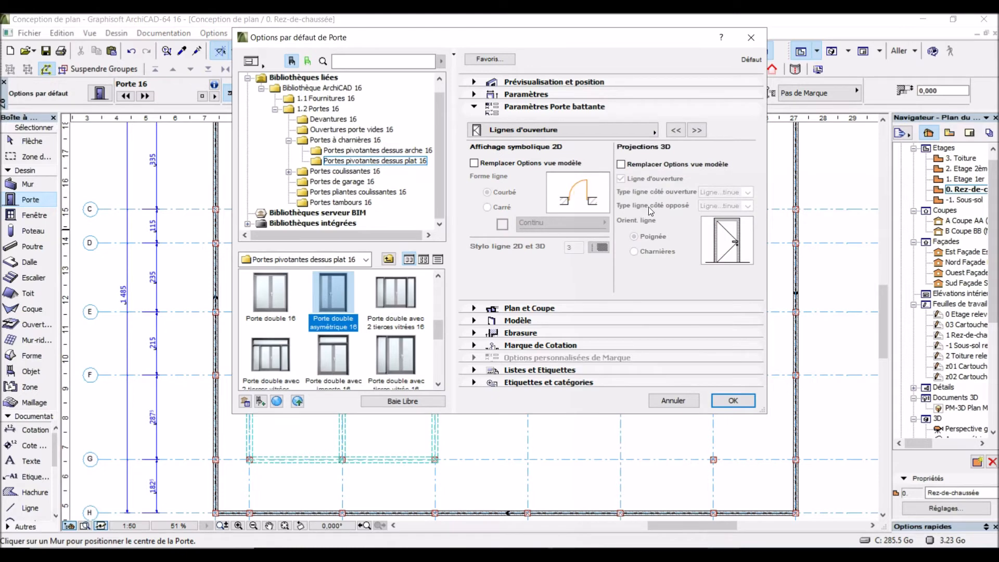
pyautogui.click(622, 164)
pyautogui.click(621, 164)
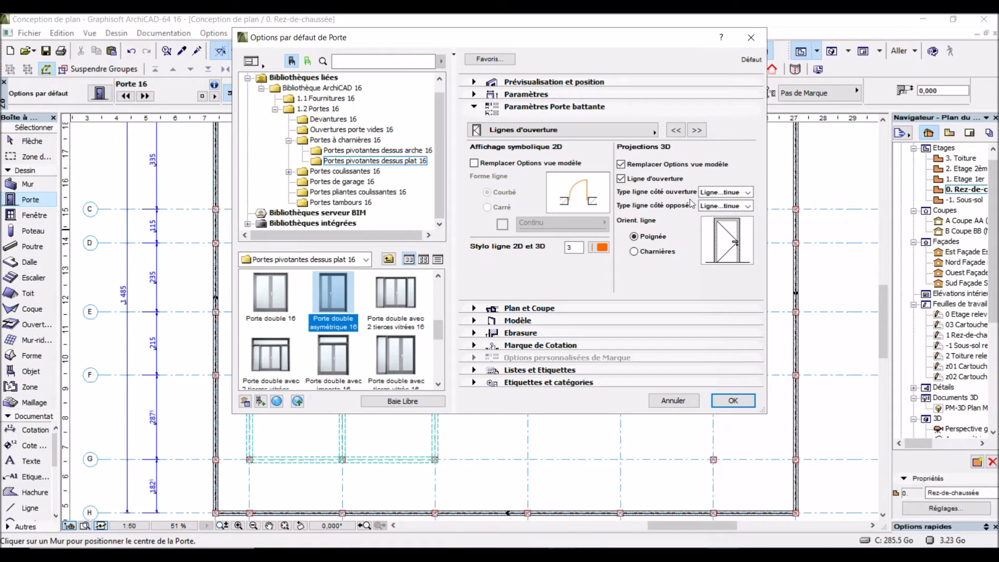
pyautogui.click(621, 180)
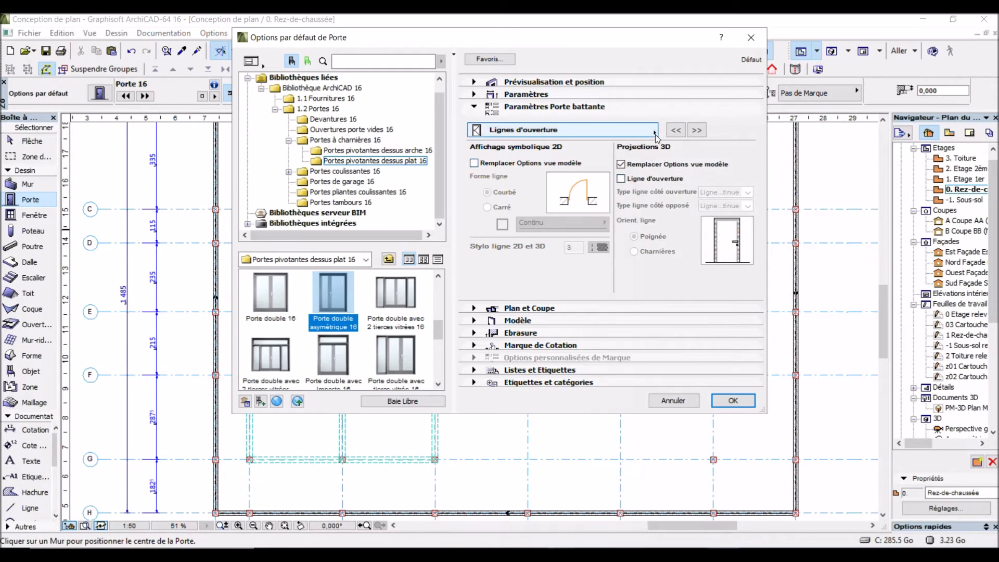
# In the door's opening type and angle settings, set the 3D opening angle to 50°.
pyautogui.click(698, 131)
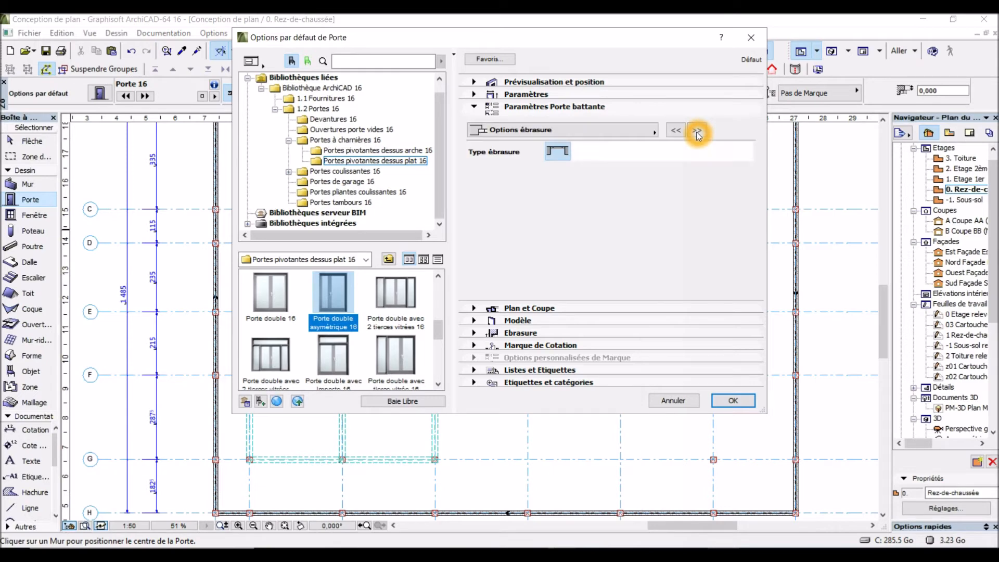
pyautogui.click(675, 131)
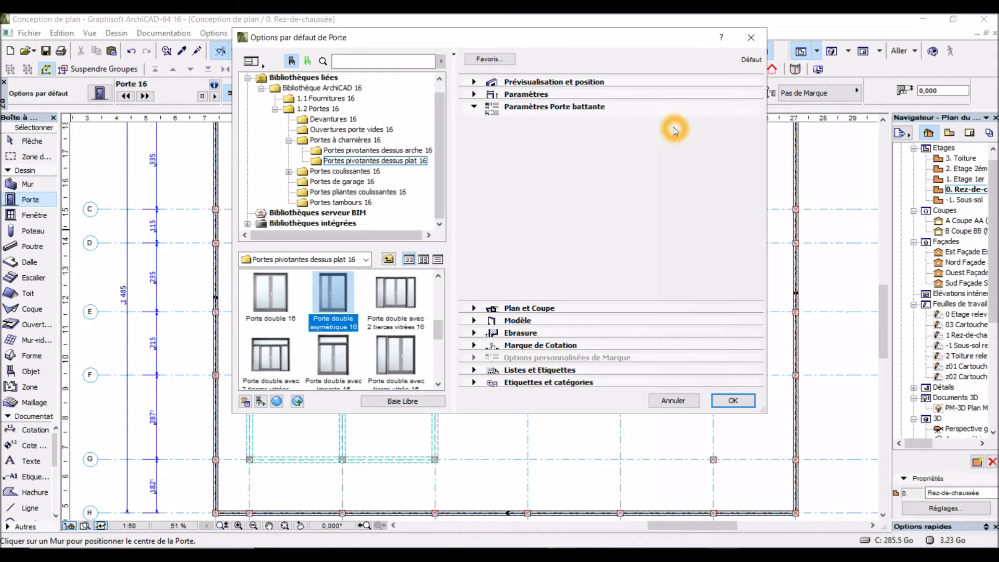
pyautogui.click(675, 131)
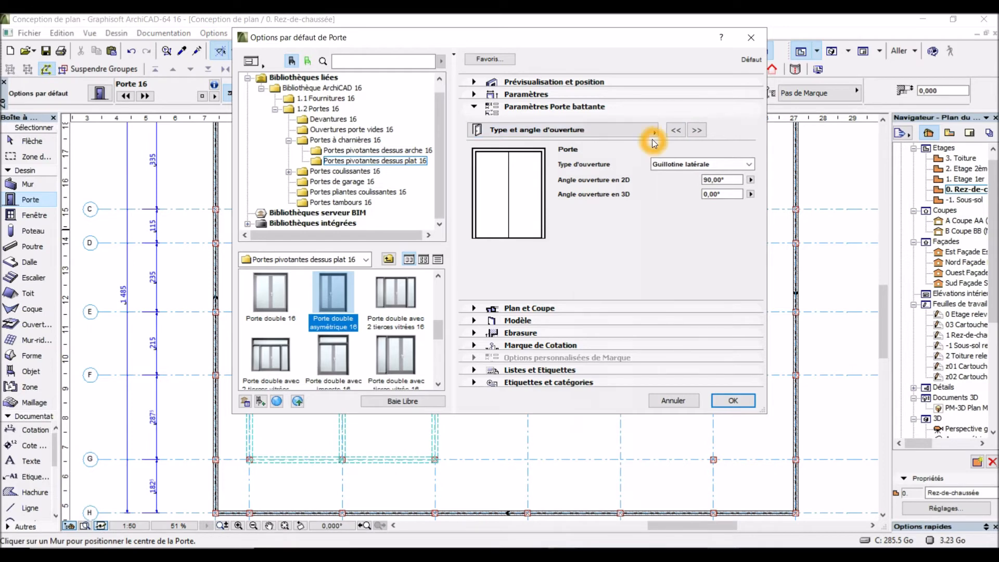
pyautogui.click(724, 196)
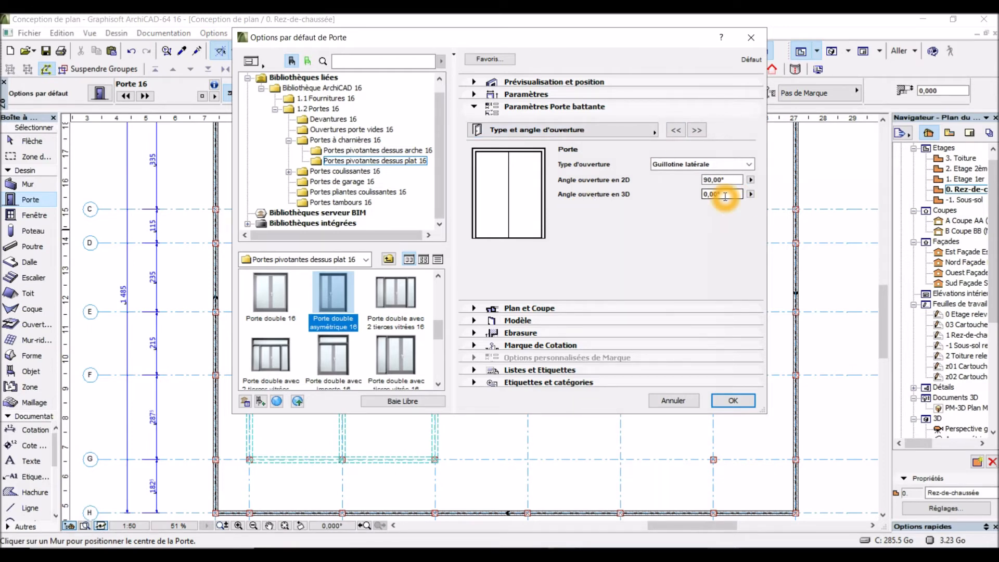
pyautogui.moveTo(726, 199); pyautogui.dragTo(700, 203)
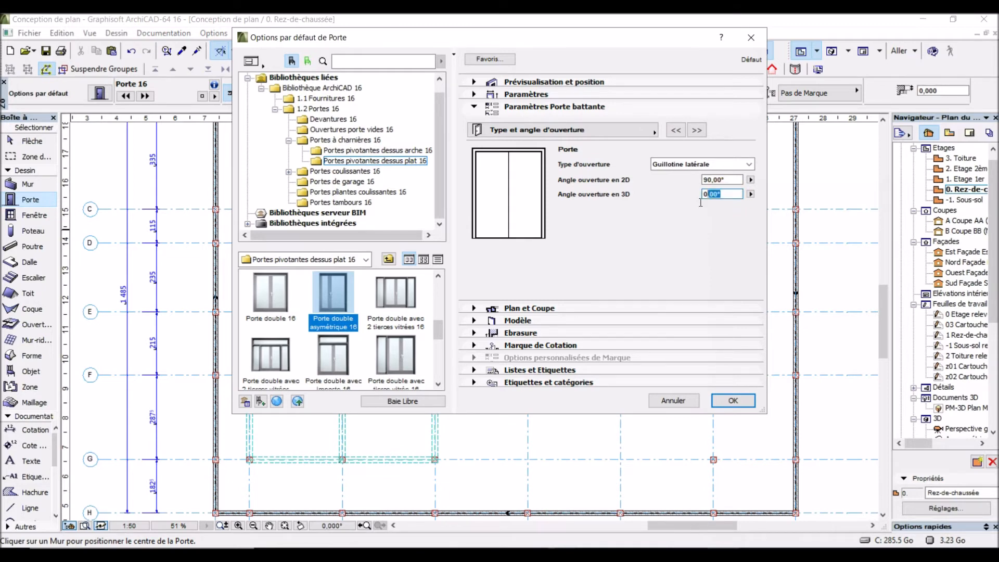
pyautogui.click(675, 211)
pyautogui.write('50')
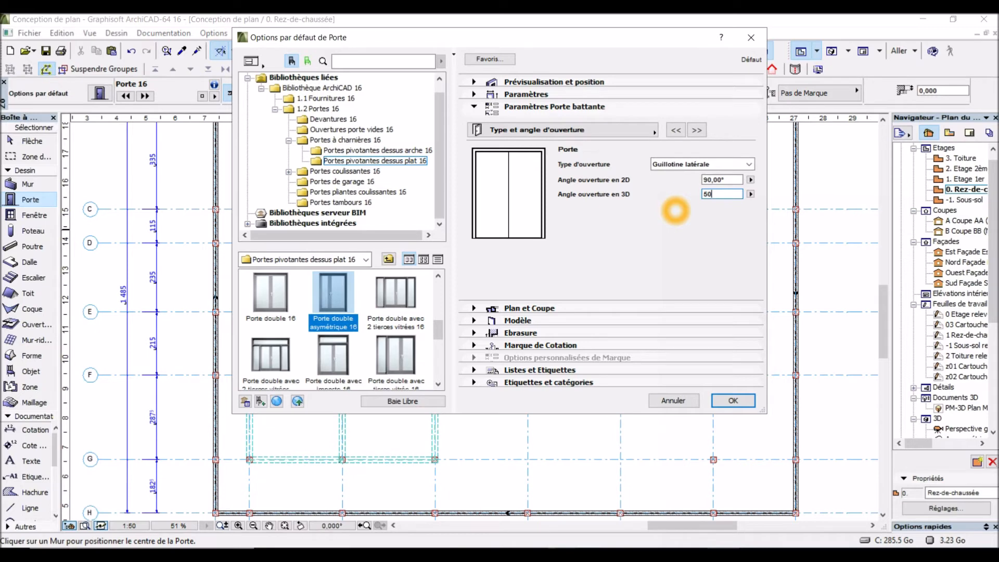
pyautogui.click(675, 210)
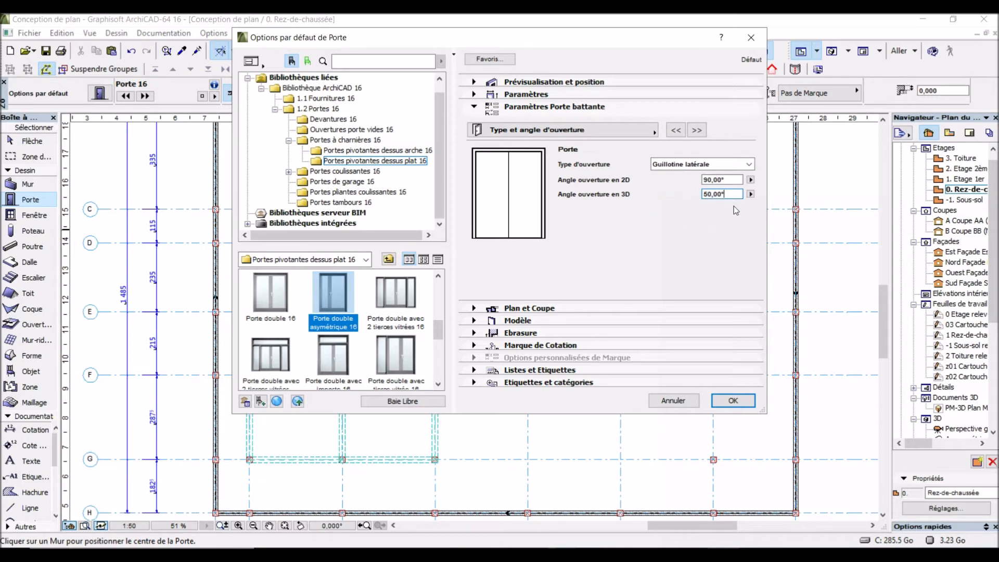
# In the asymmetric double door's leaf type and handle settings, choose the Style 3 leaf.
pyautogui.click(654, 133)
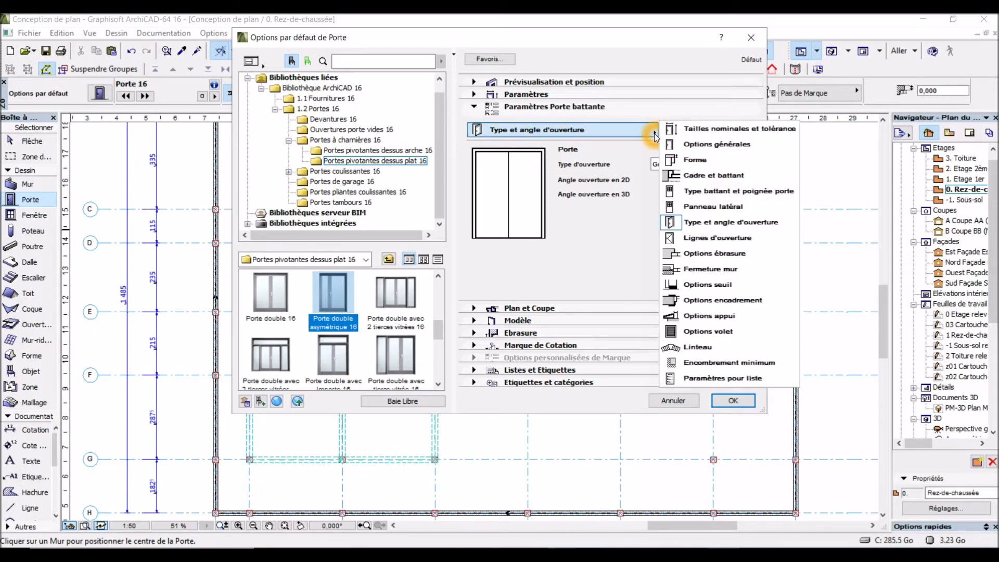
pyautogui.click(722, 139)
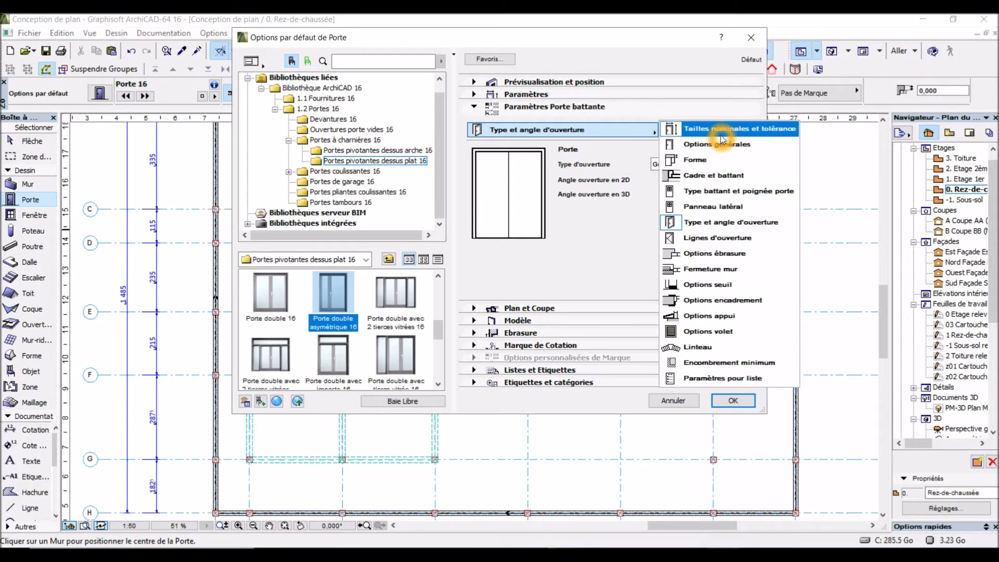
pyautogui.click(721, 144)
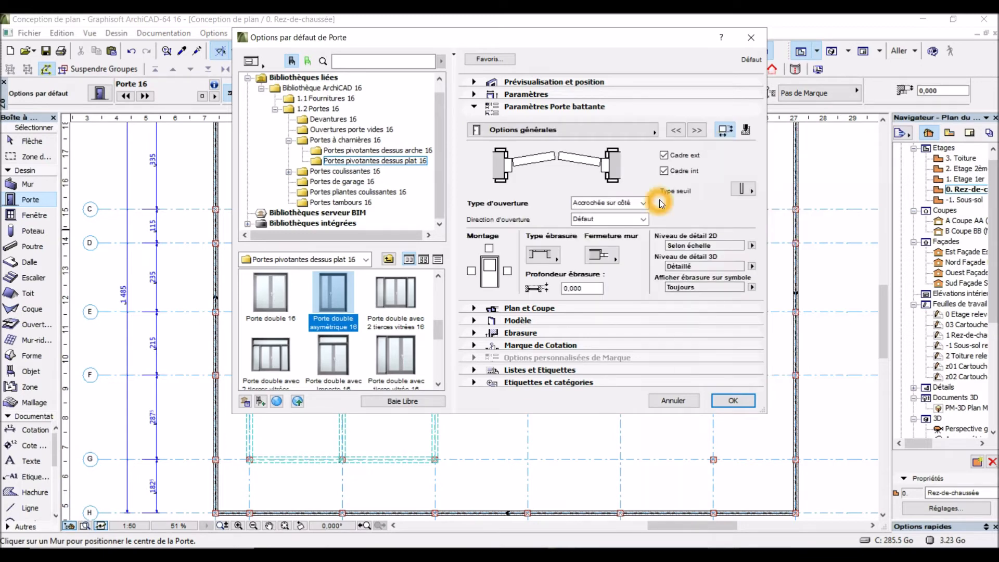
pyautogui.click(701, 132)
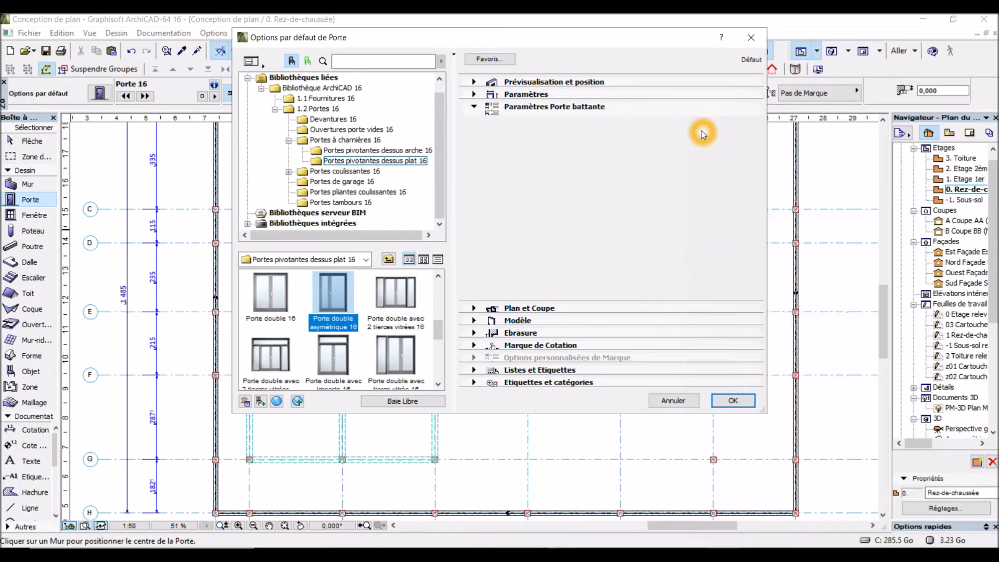
pyautogui.click(700, 132)
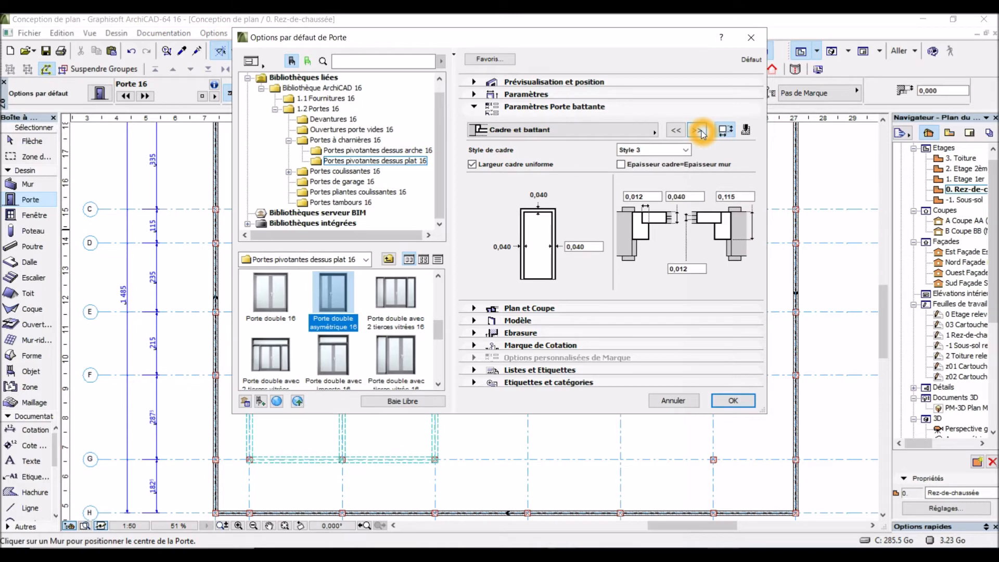
pyautogui.click(700, 132)
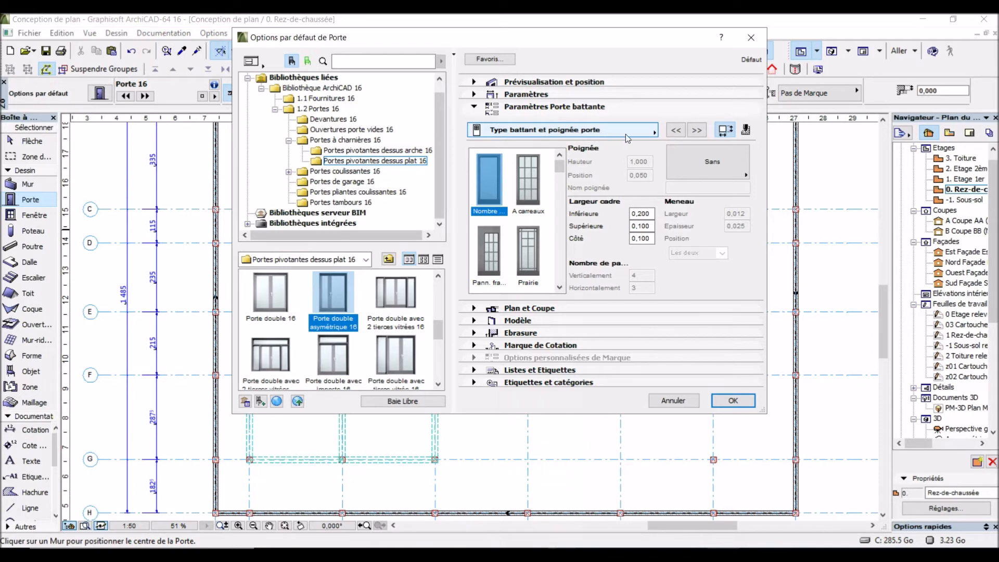
pyautogui.click(560, 171)
pyautogui.moveTo(561, 171)
pyautogui.mouseDown()
pyautogui.moveTo(560, 196)
pyautogui.moveTo(560, 188)
pyautogui.mouseUp()
pyautogui.click(498, 187)
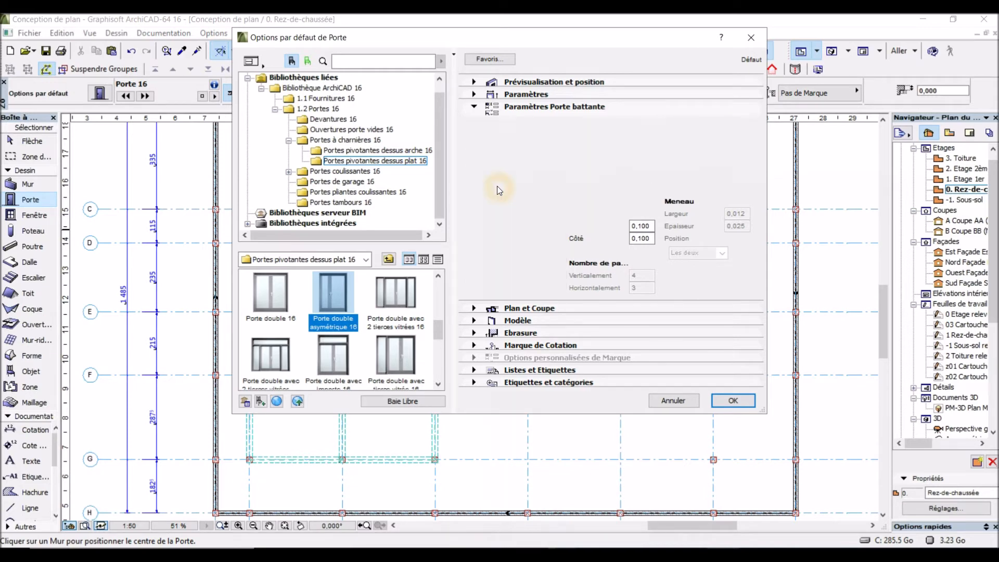
pyautogui.click(684, 211)
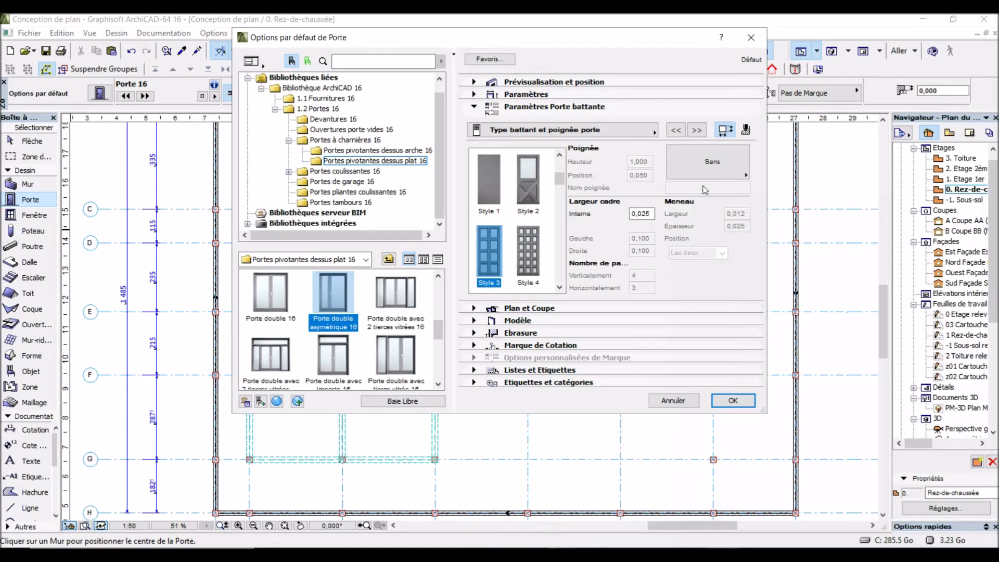
# Fit the asymmetric double door with the Poignée 4 handle and accept the door's default settings.
pyautogui.click(729, 177)
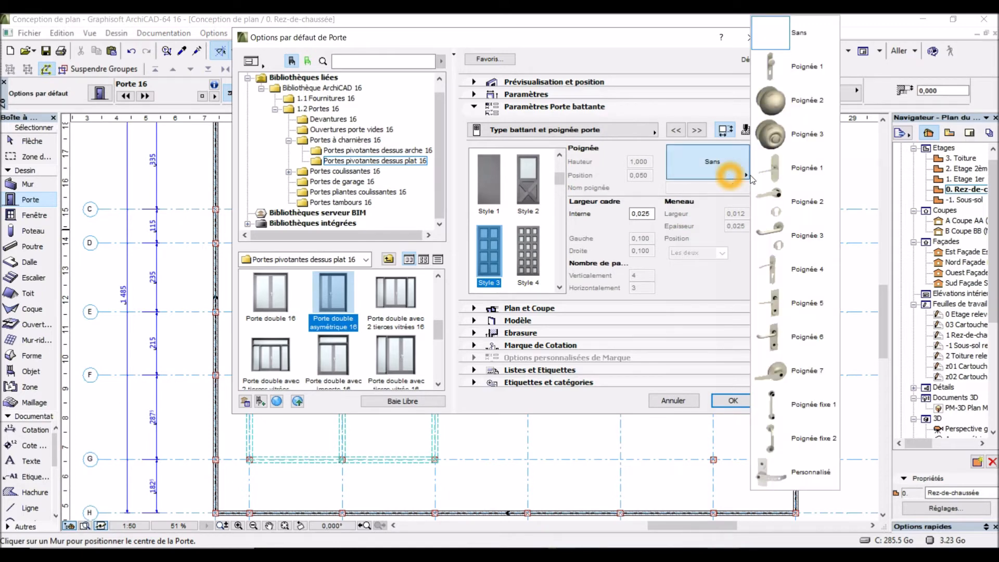
pyautogui.click(780, 268)
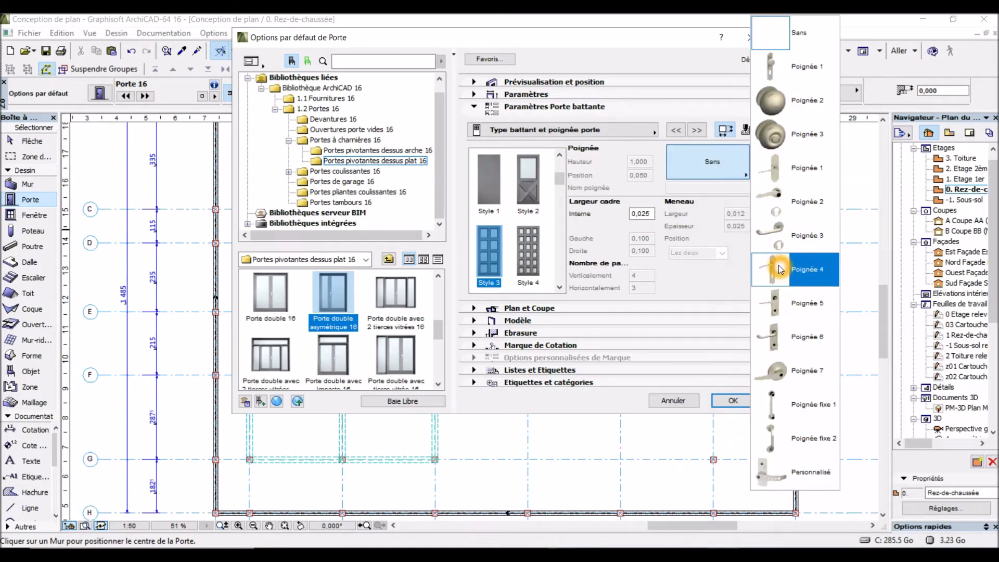
pyautogui.click(560, 285)
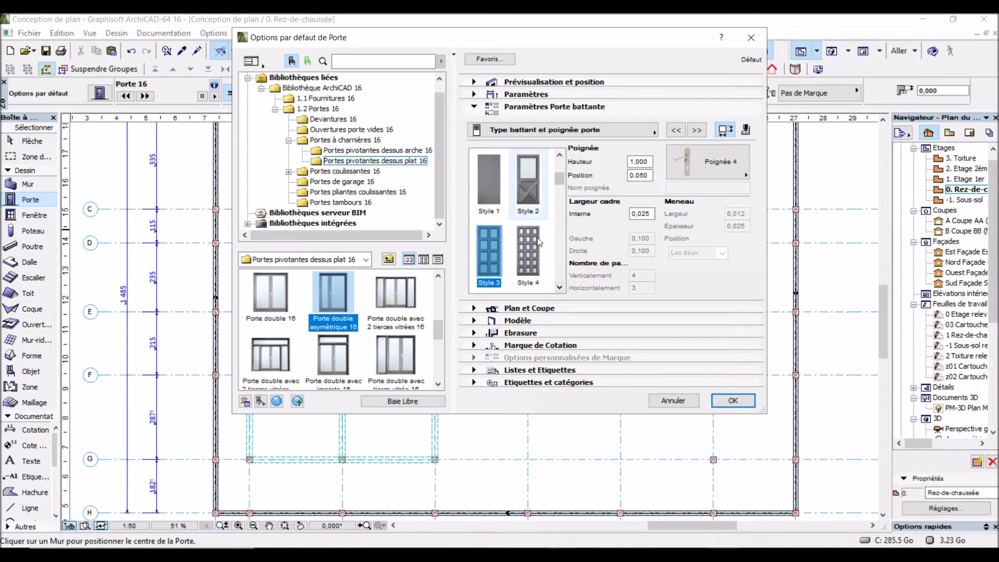
pyautogui.click(726, 404)
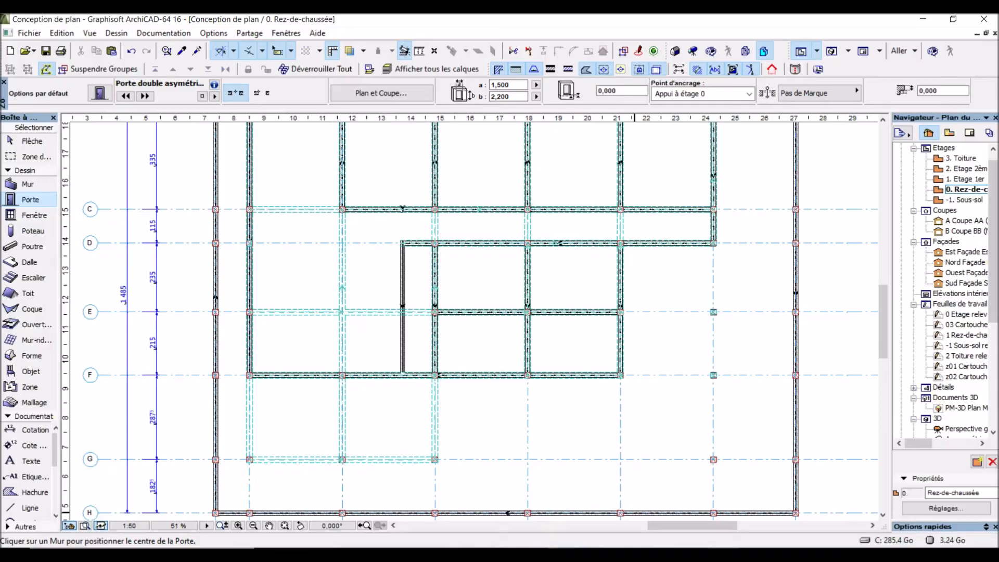
# Check Test de conception plan.pdf, then place the double door in the axis F wall against the second column, opening outward with its wider leaf beside the column.
pyautogui.click(664, 539)
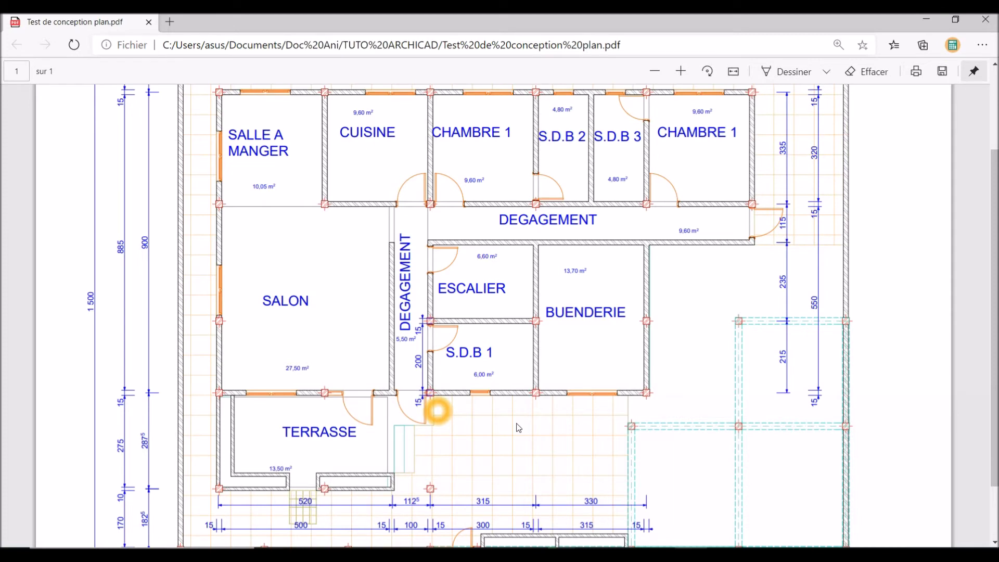
pyautogui.moveTo(721, 555)
pyautogui.click(671, 527)
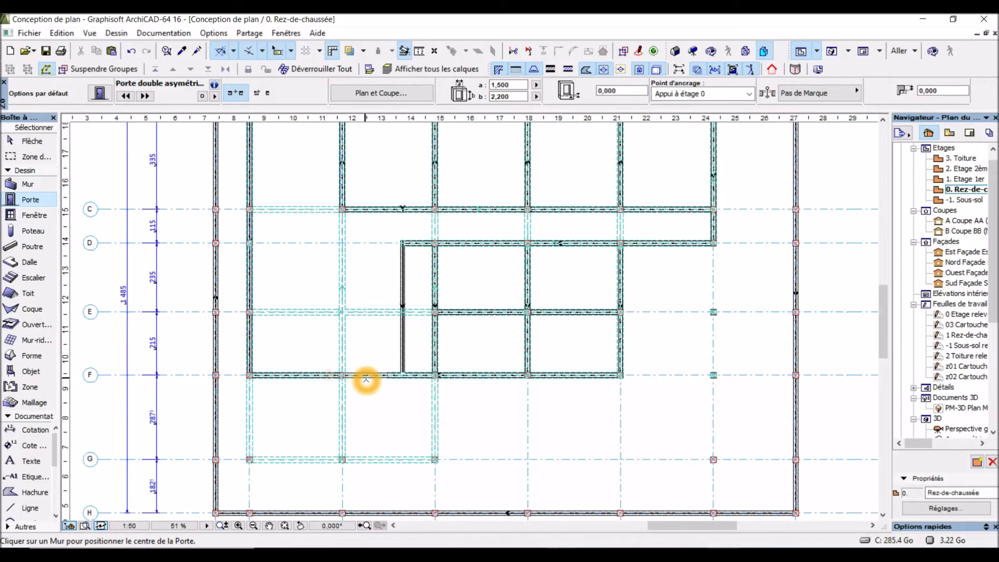
pyautogui.scroll(5, 370, 380)
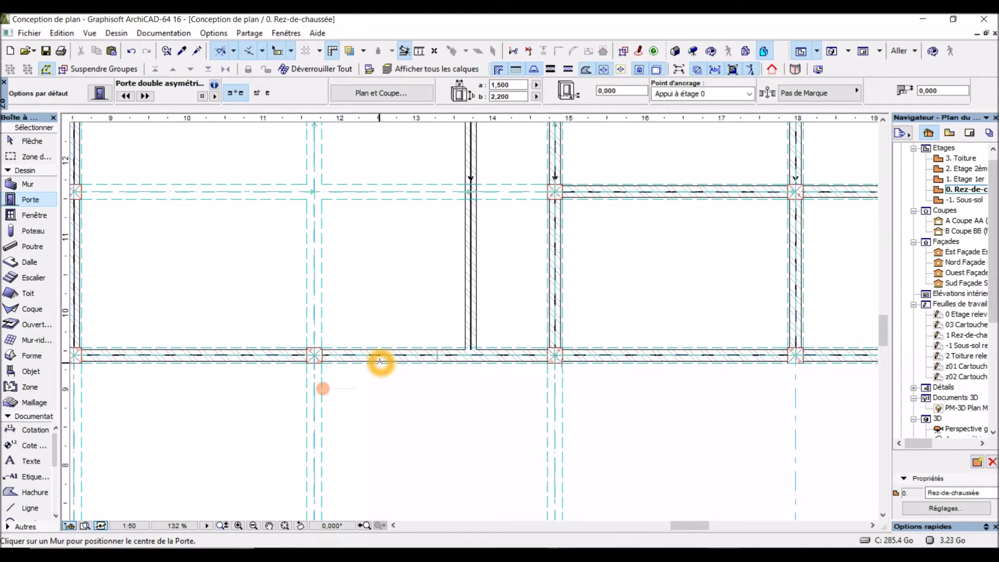
pyautogui.click(380, 361)
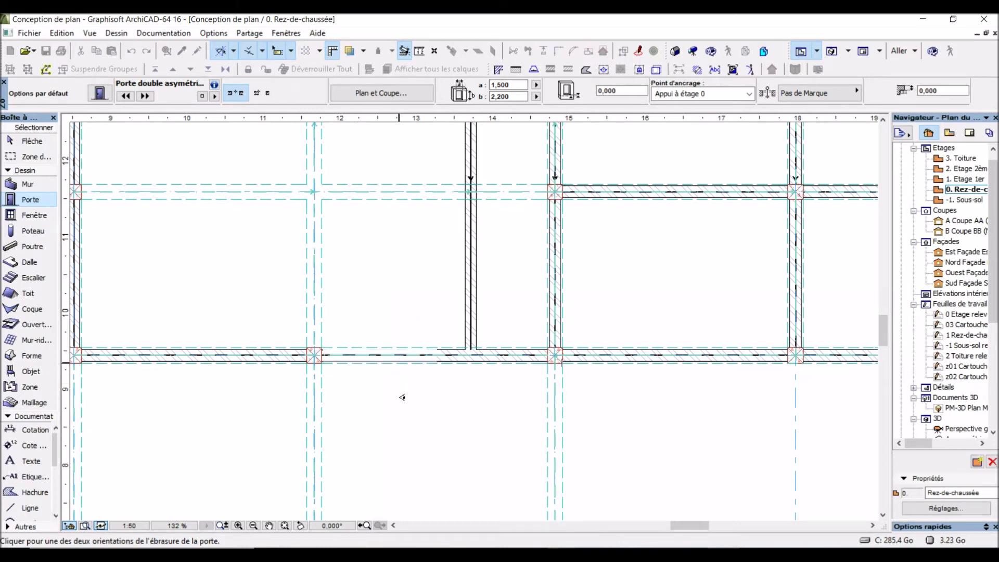
pyautogui.click(393, 398)
pyautogui.click(402, 309)
pyautogui.click(379, 296)
pyautogui.click(392, 366)
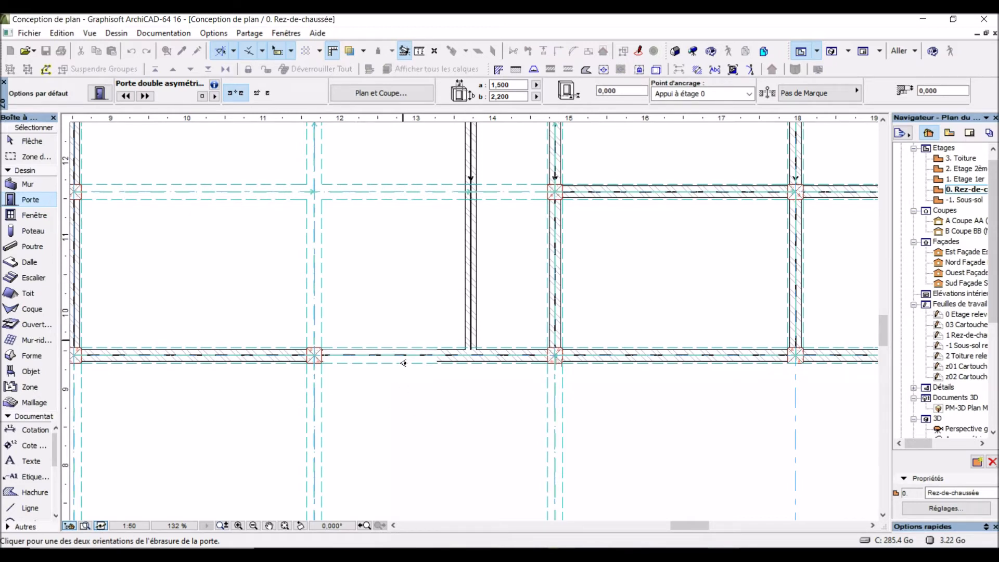
pyautogui.click(401, 409)
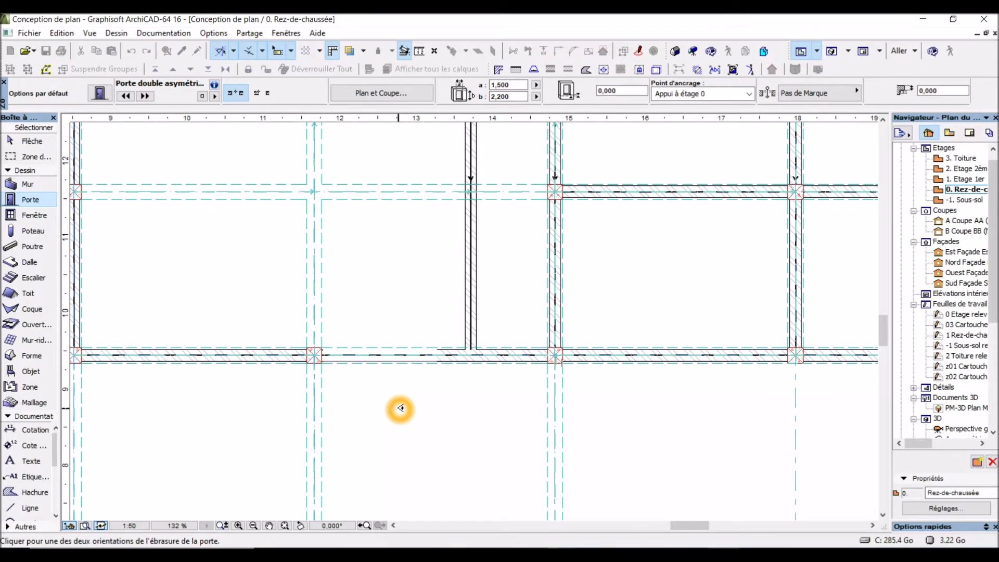
pyautogui.click(367, 417)
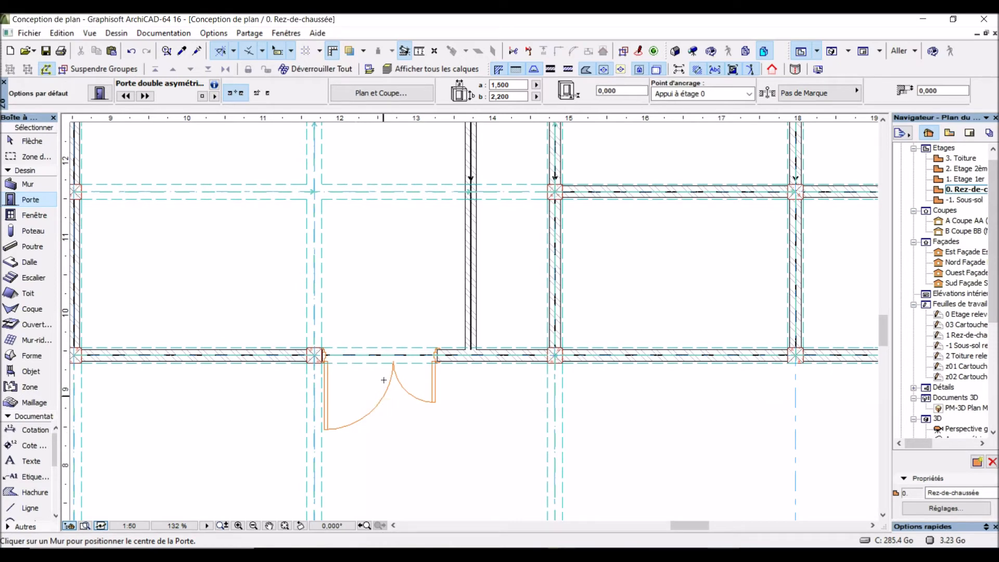
# Reopen the default door settings and choose the single-leaf Porte 16 model from the flat-top swing doors.
pyautogui.scroll(-4, 391, 419)
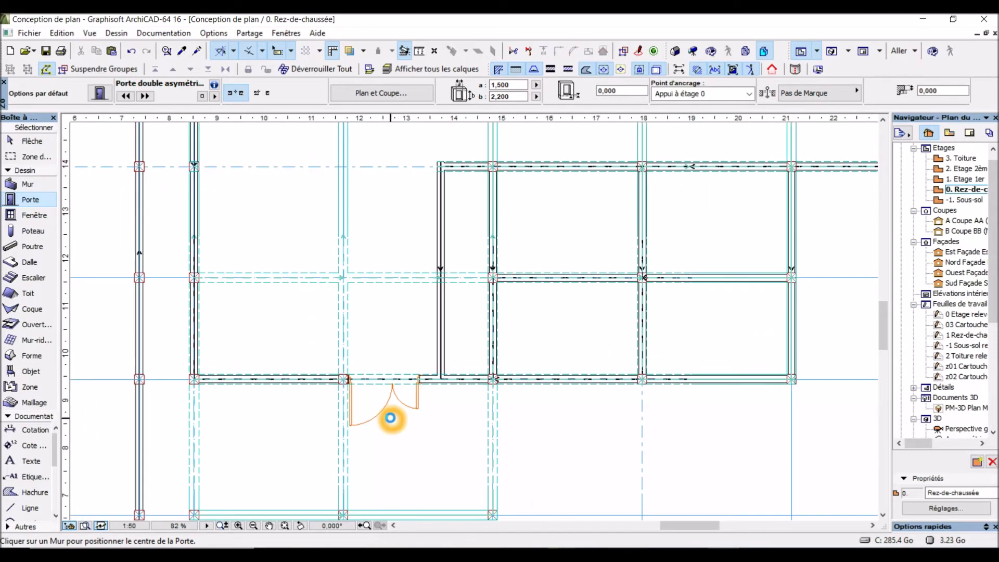
pyautogui.scroll(-1, 391, 418)
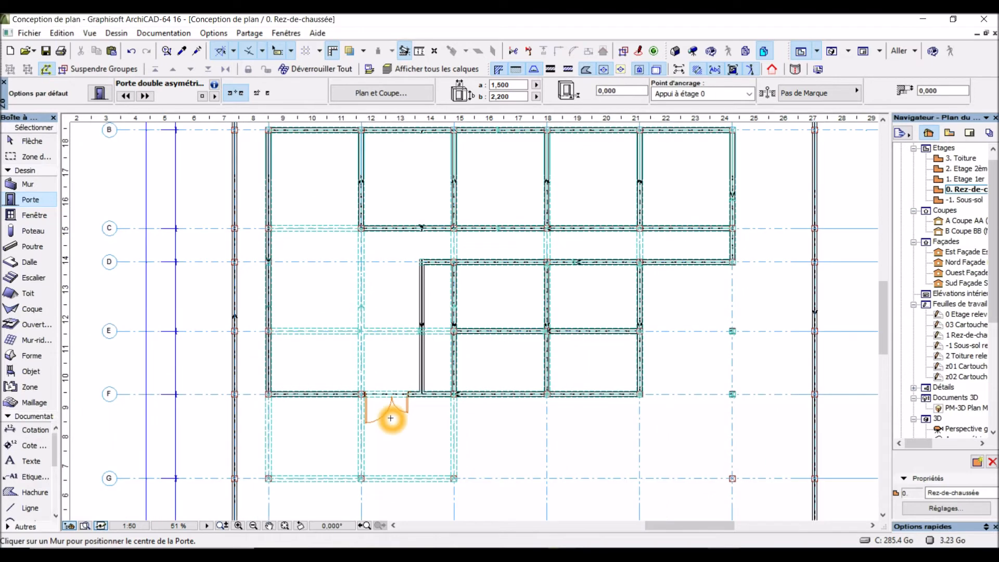
pyautogui.click(33, 202)
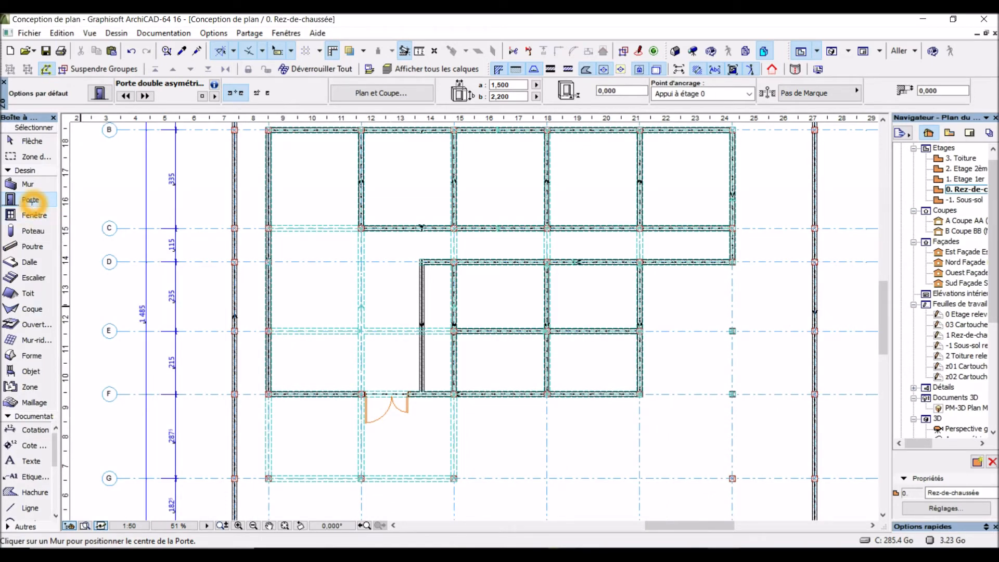
pyautogui.click(31, 202)
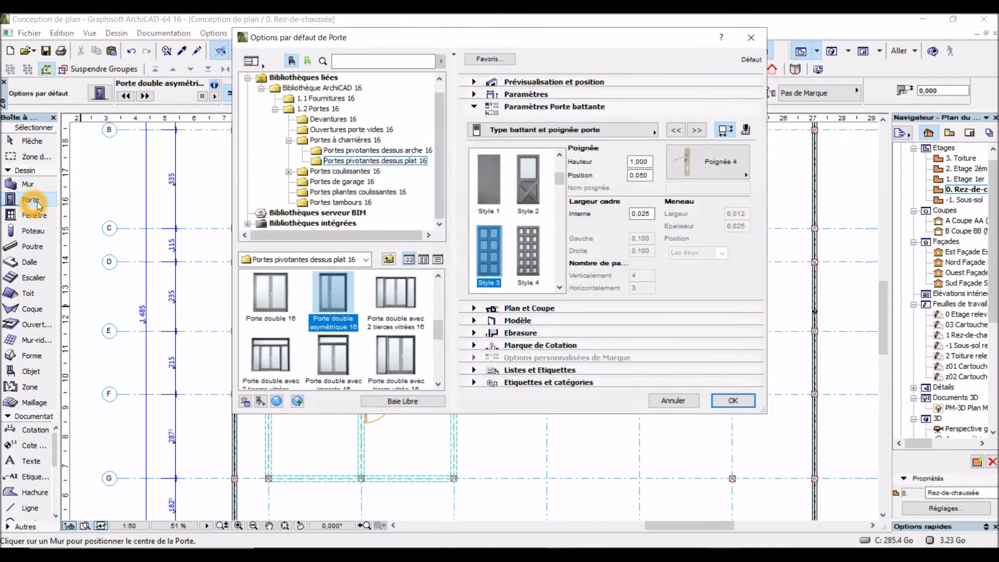
pyautogui.click(439, 299)
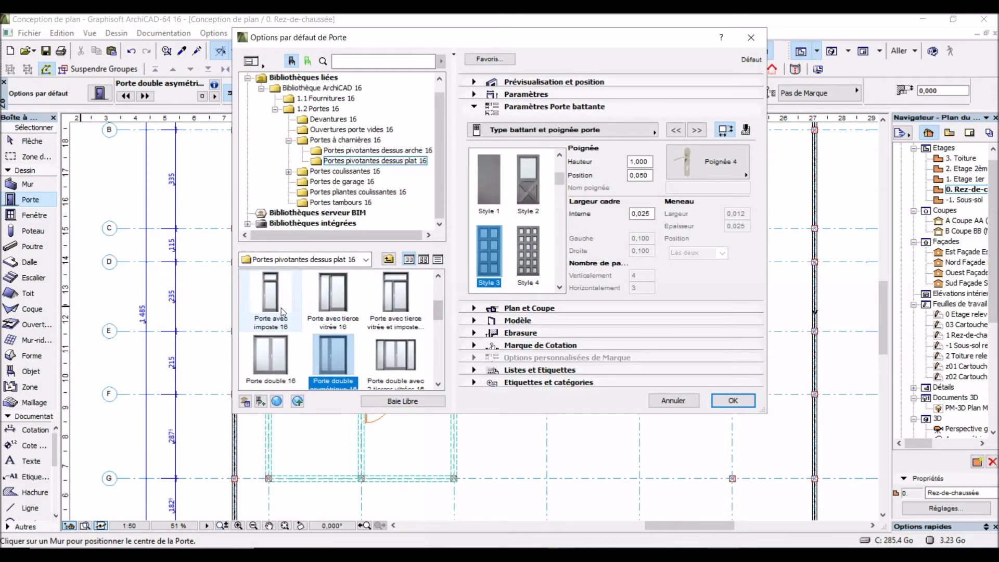
pyautogui.click(439, 289)
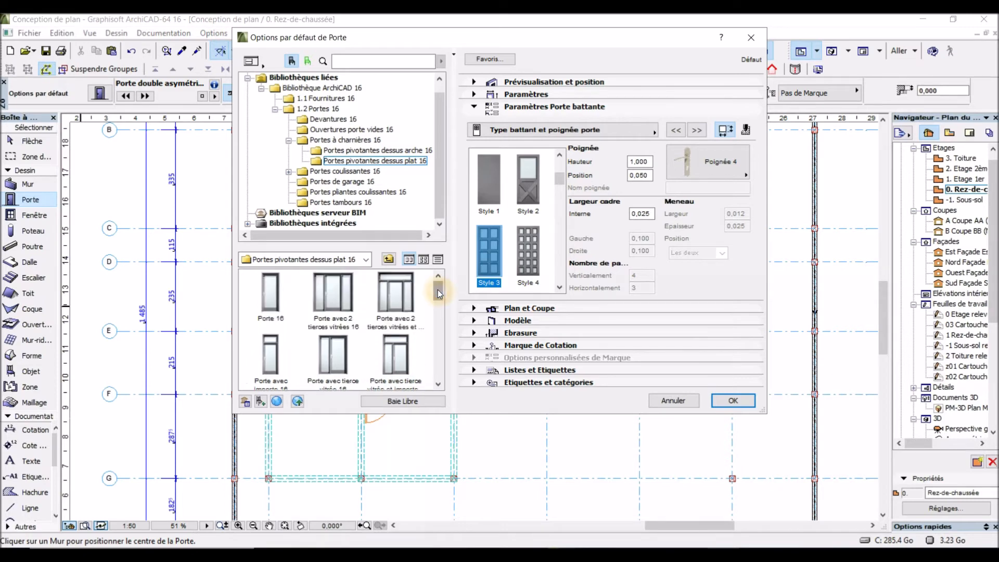
pyautogui.click(271, 296)
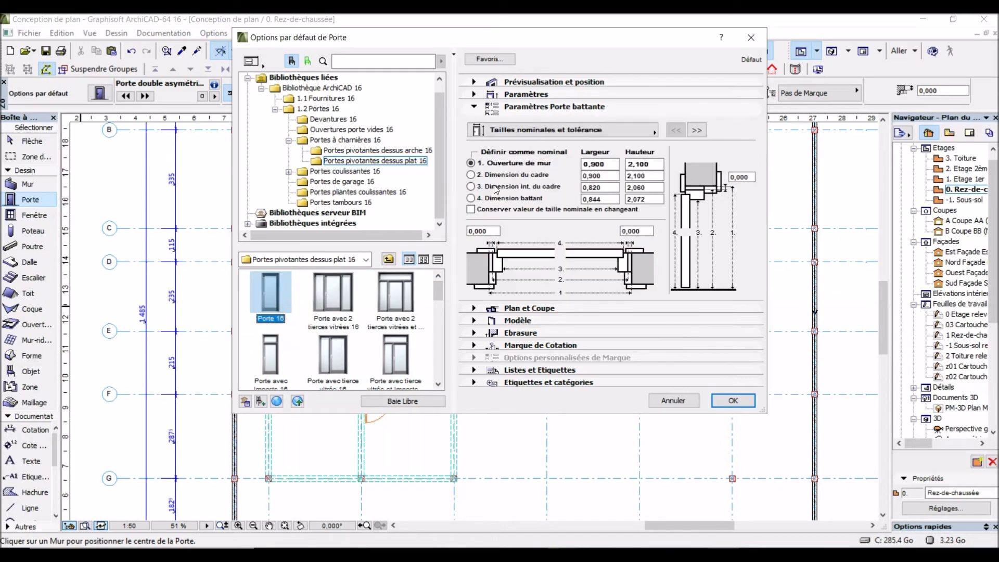
# Set the single-leaf door's height to 2,200 in its preview and position settings.
pyautogui.click(474, 82)
pyautogui.click(475, 83)
pyautogui.click(521, 125)
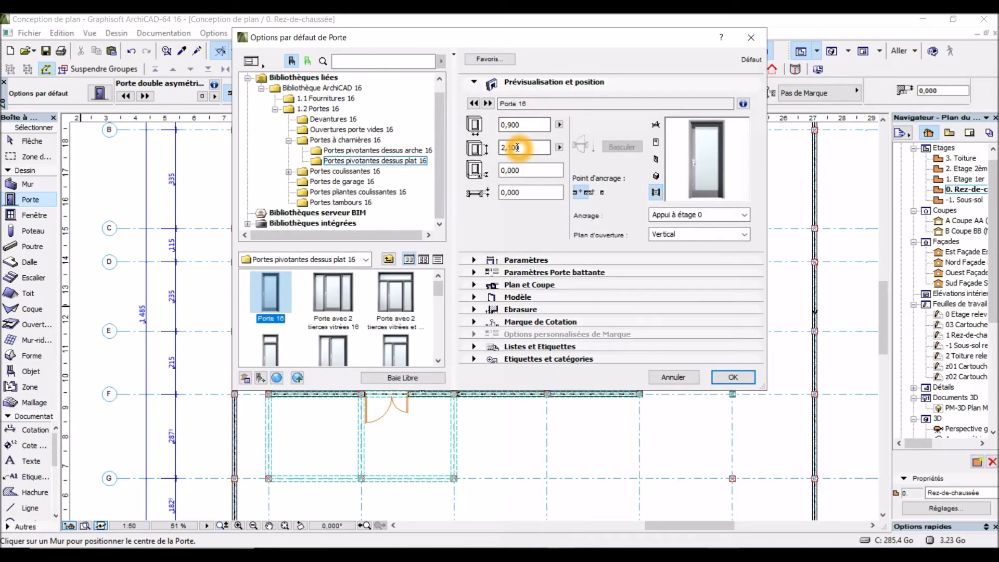
pyautogui.click(513, 148)
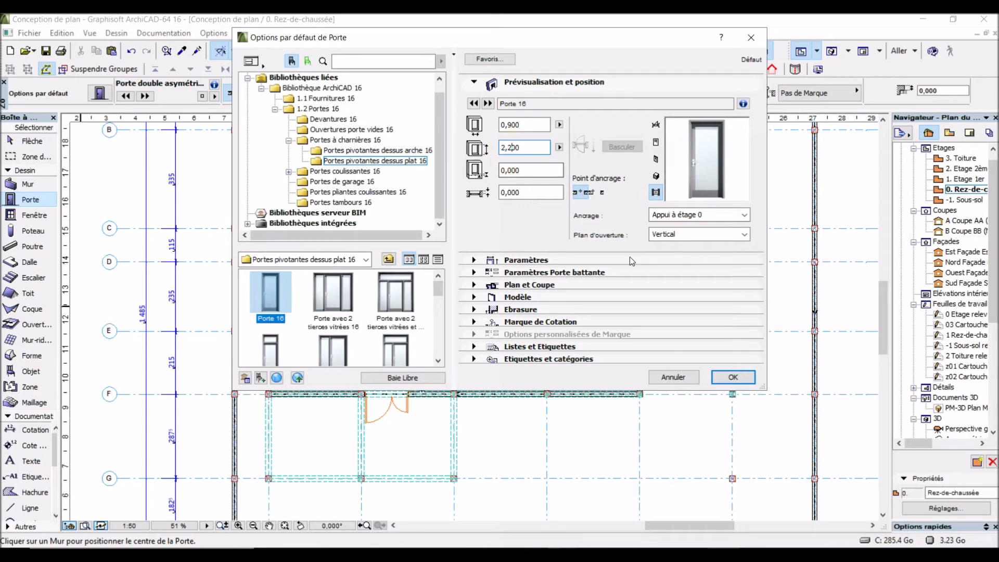
# Set the single-leaf door's panel type to Style 3 and fit it with the Poignée 4 handle.
pyautogui.click(481, 278)
pyautogui.click(480, 275)
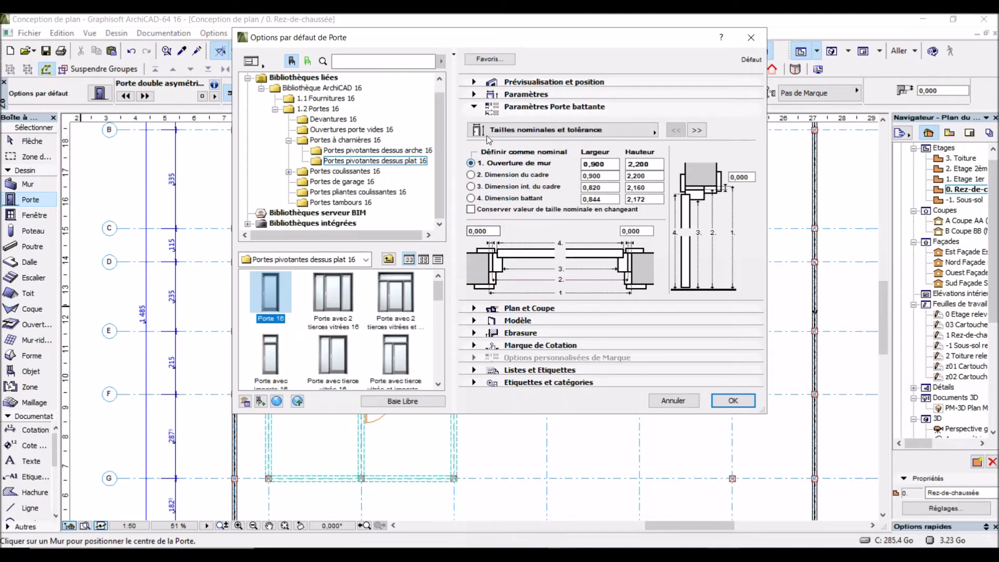
pyautogui.click(655, 134)
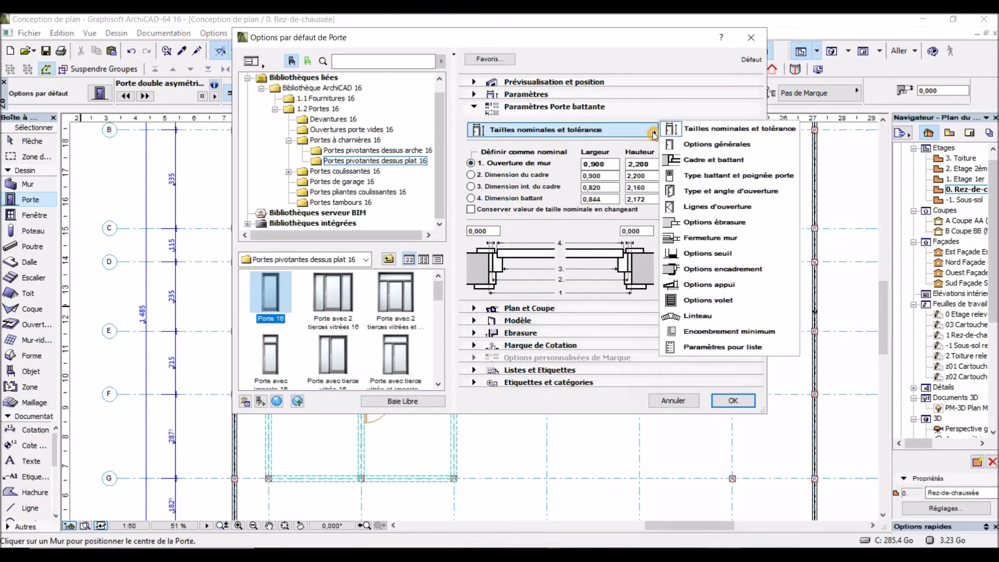
pyautogui.click(717, 177)
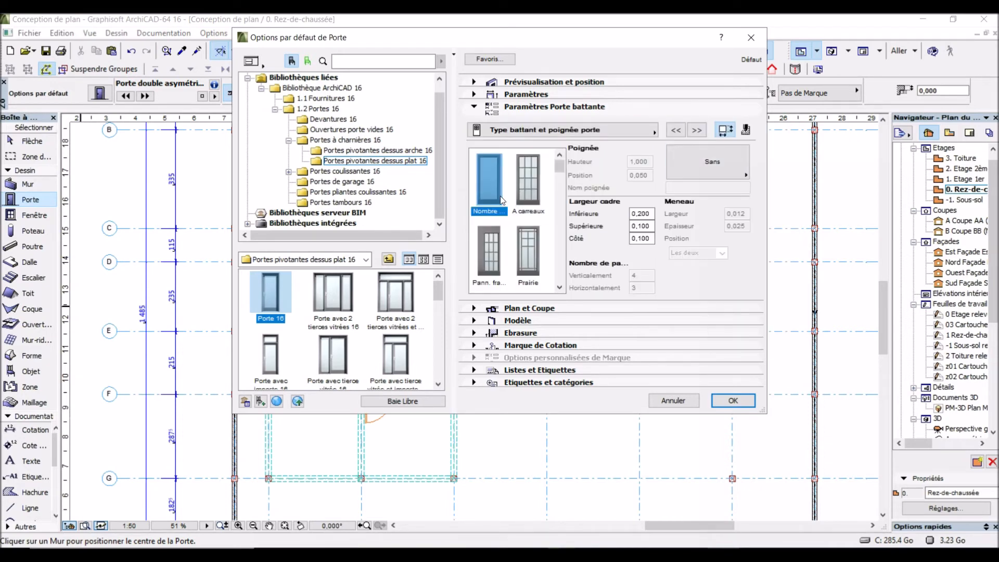
pyautogui.click(536, 186)
pyautogui.click(560, 218)
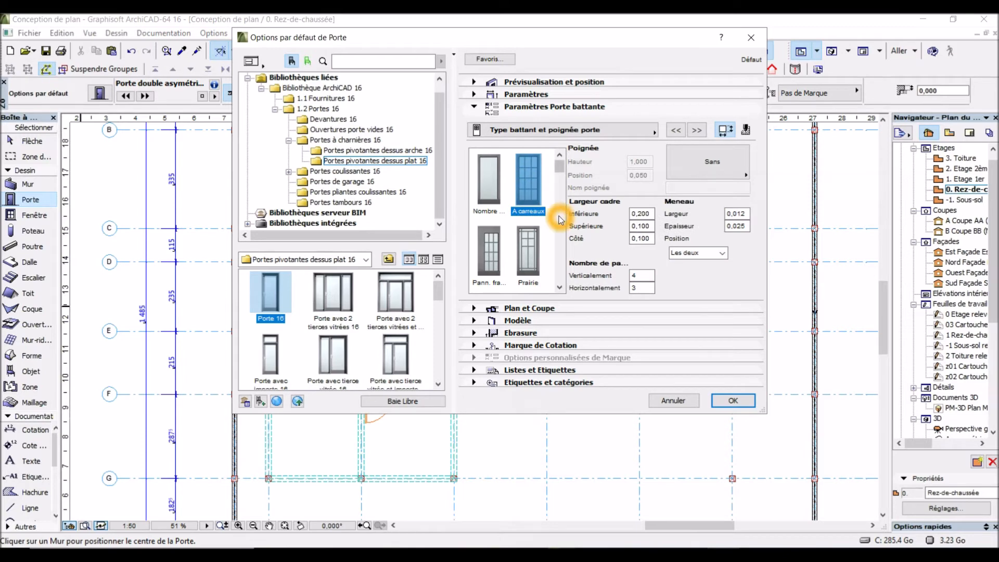
pyautogui.click(560, 218)
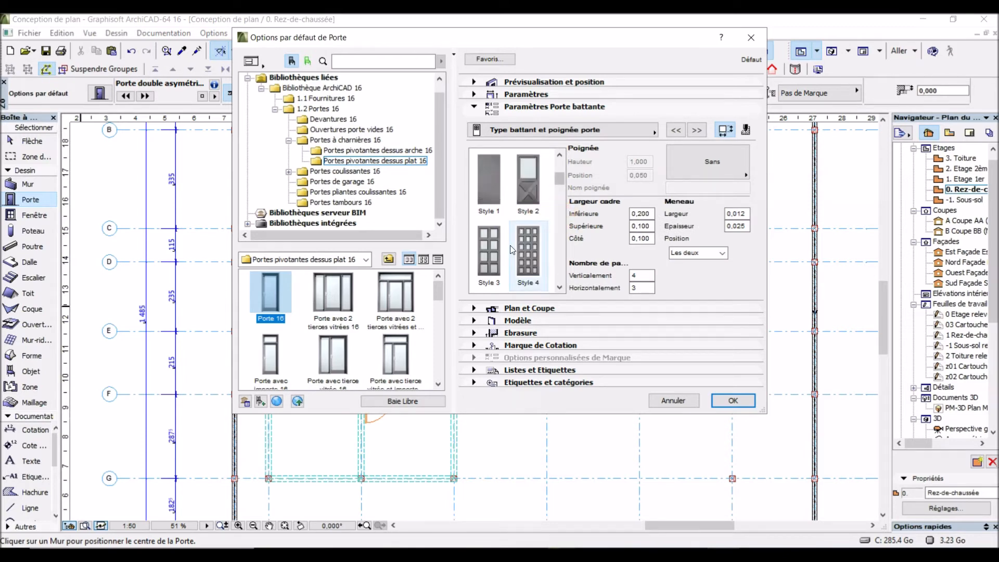
pyautogui.click(489, 257)
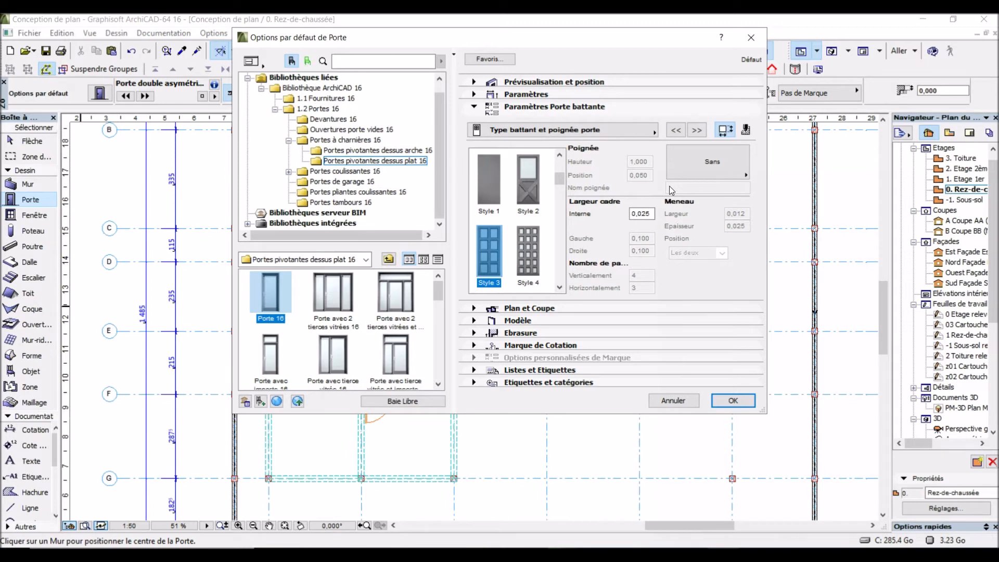
pyautogui.click(714, 158)
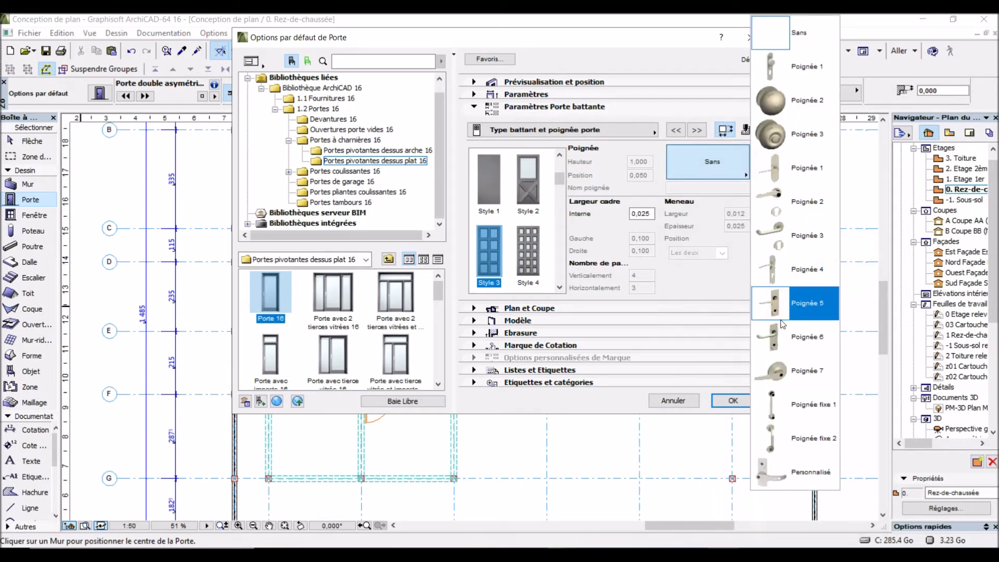
pyautogui.click(776, 272)
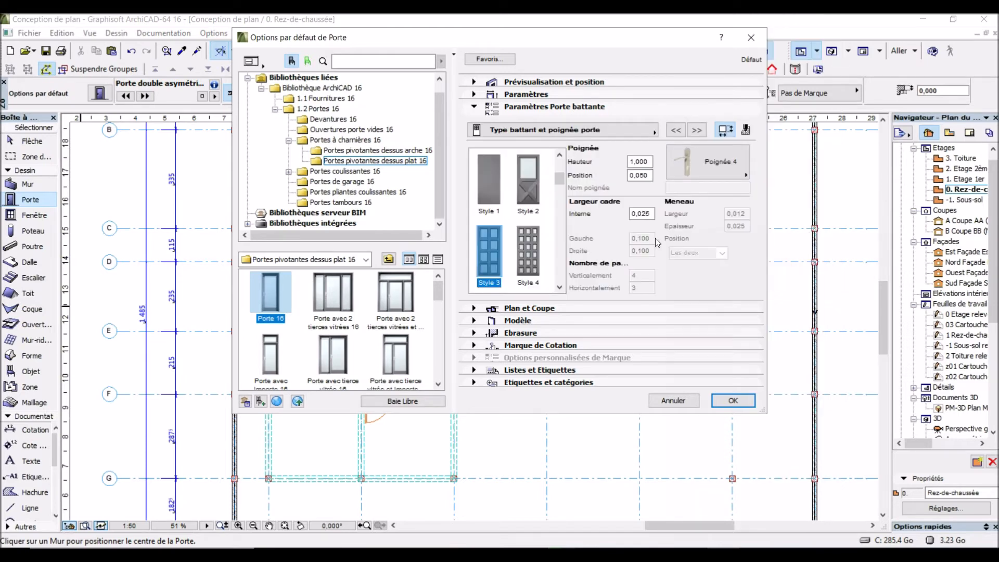
# Set the single-leaf door's 3D opening angle to 60° in its opening type and angle settings.
pyautogui.click(656, 133)
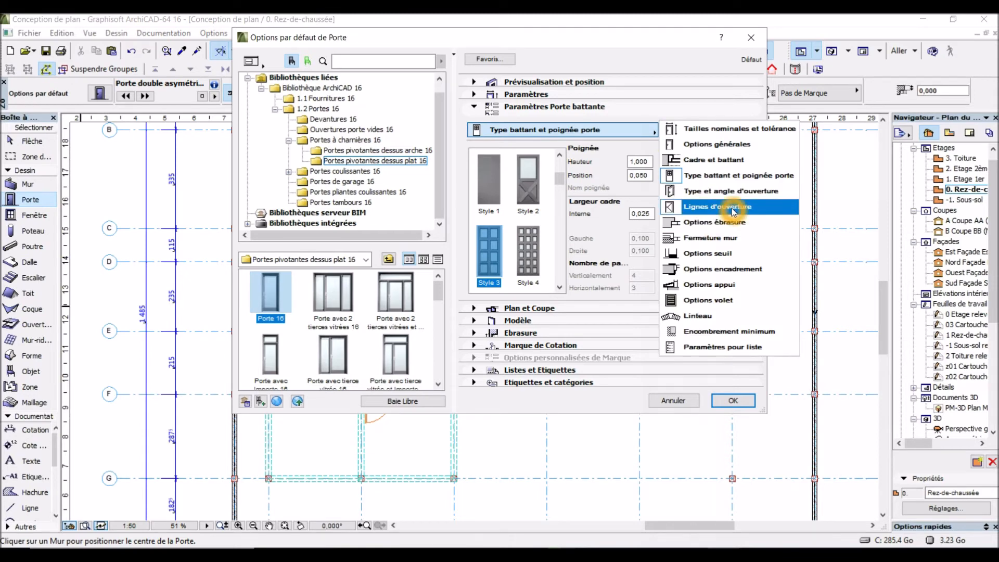
pyautogui.click(718, 196)
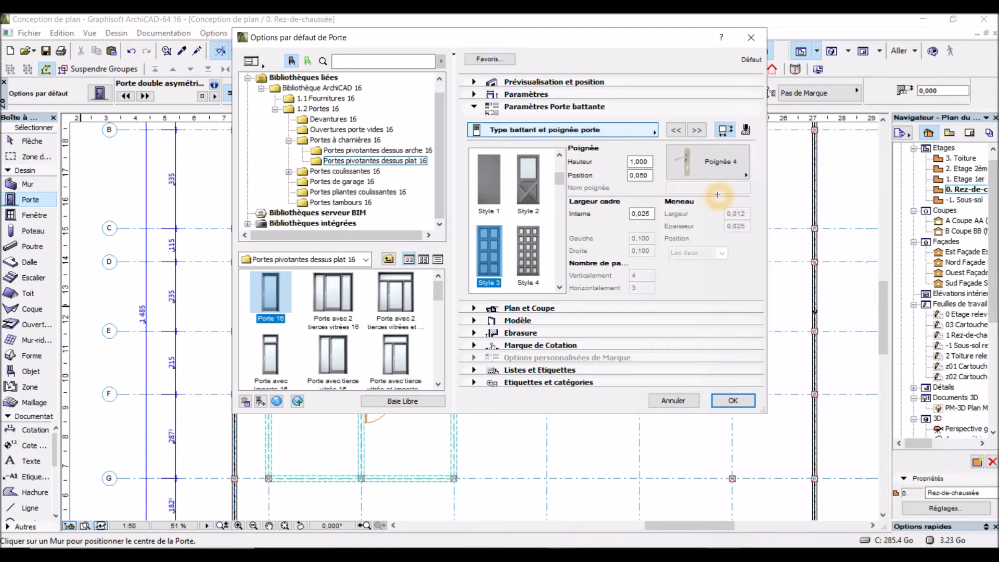
pyautogui.click(731, 195)
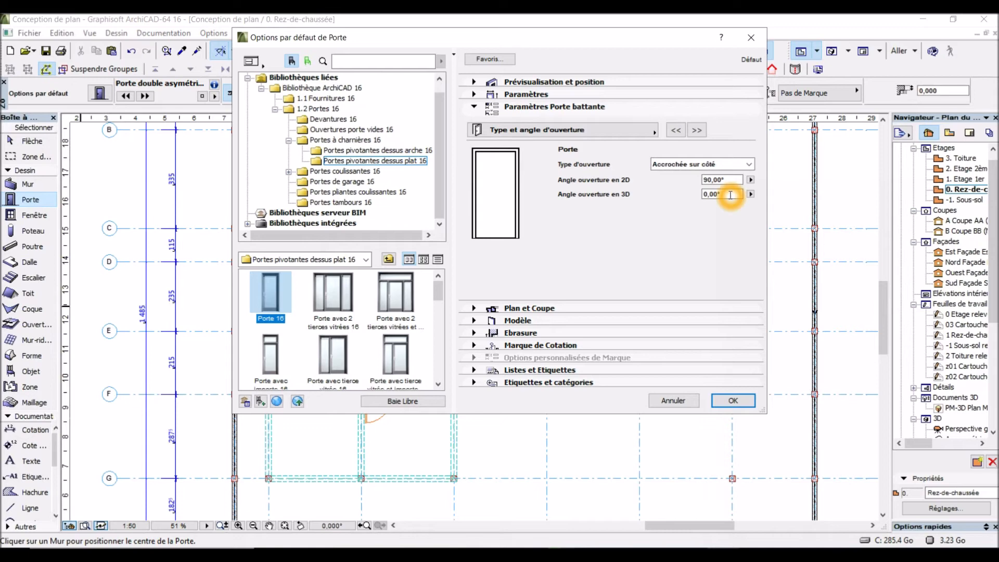
pyautogui.doubleClick(730, 194)
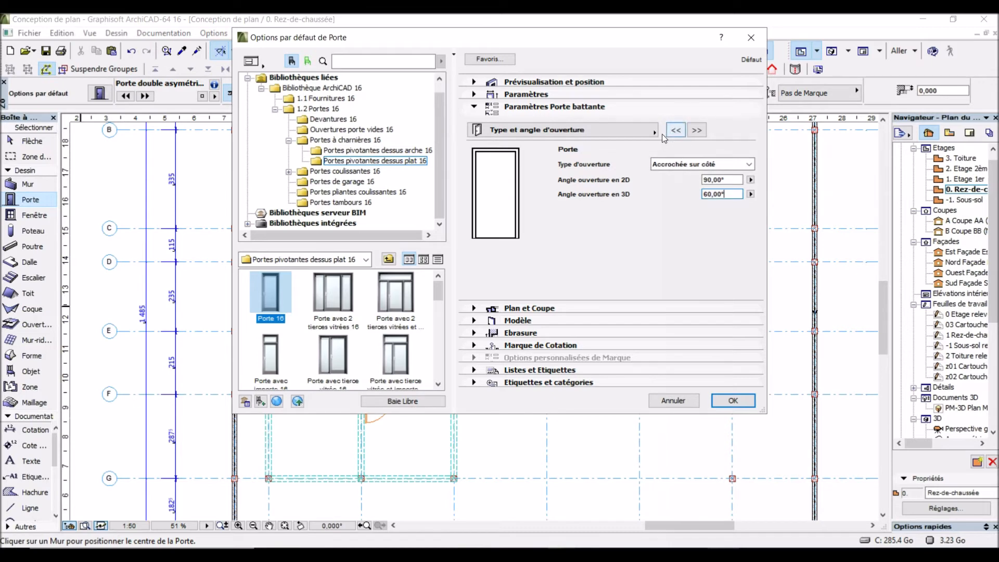
# Override the model view options for the door's 3D projections, turn off its opening line, and accept the default settings.
pyautogui.click(696, 130)
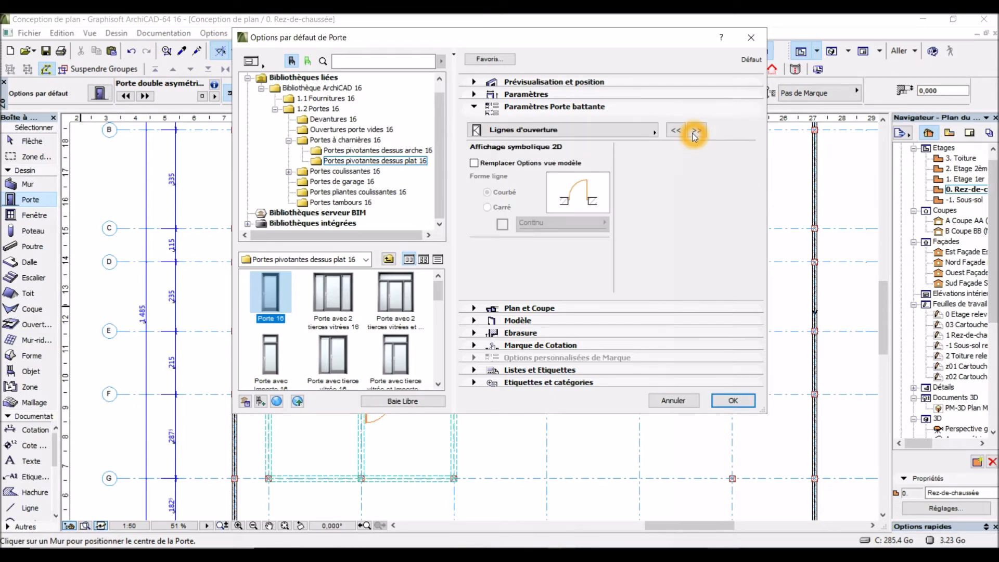
pyautogui.click(623, 165)
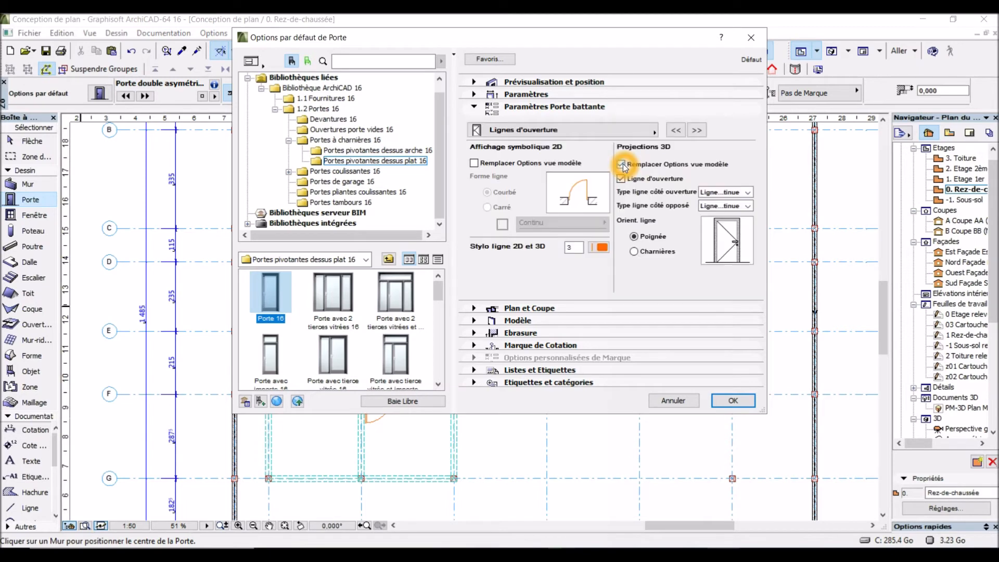
pyautogui.click(620, 179)
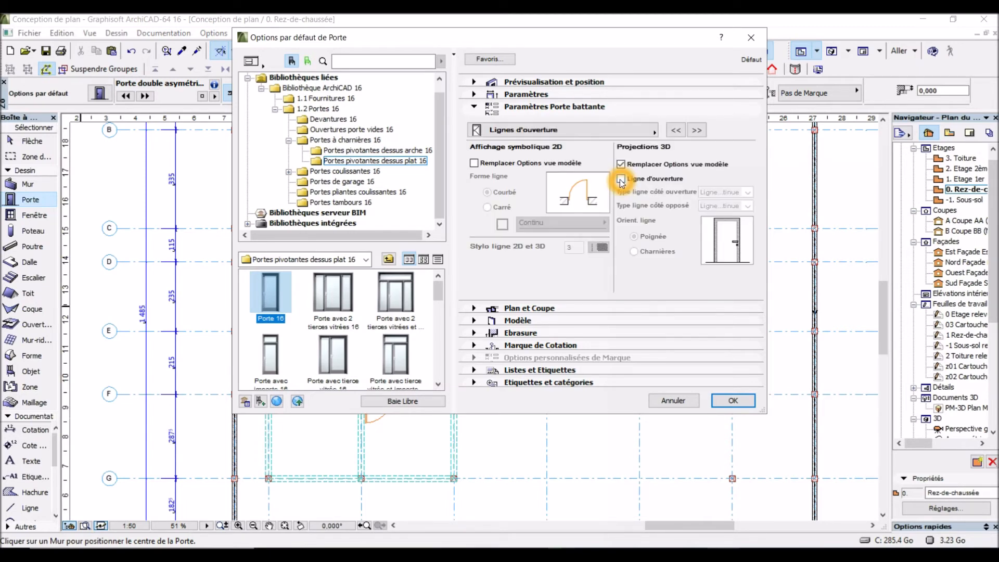
pyautogui.click(726, 402)
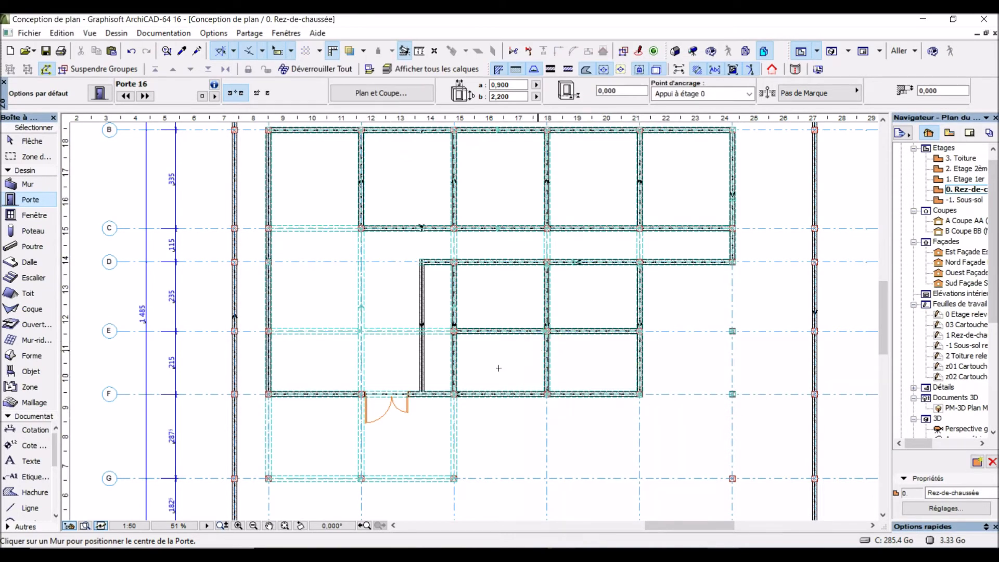
# Place the single-leaf door in the kitchen's axis C wall, hinged beside the kitchen–bedroom column and opening into the kitchen.
pyautogui.scroll(-2, 486, 401)
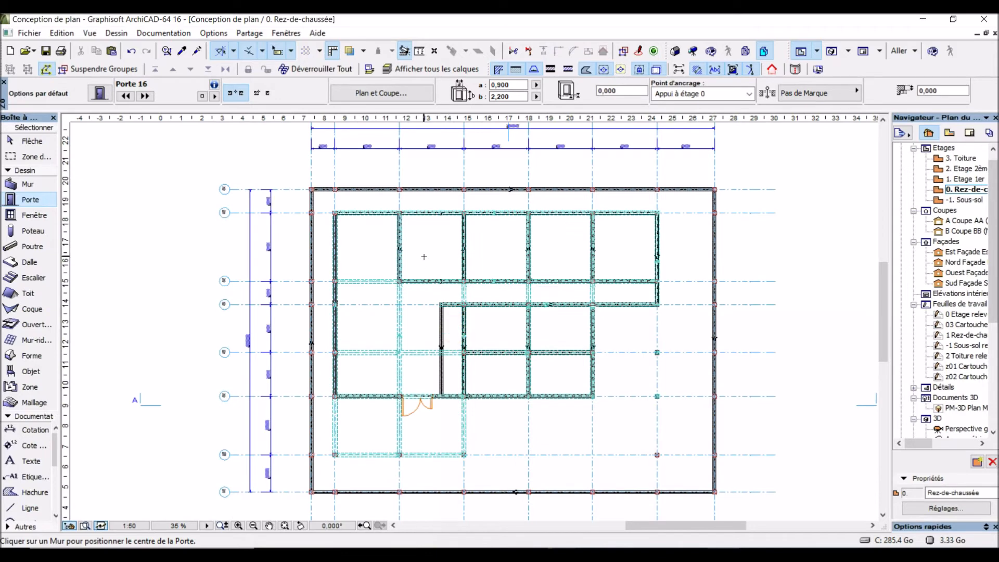
pyautogui.scroll(1, 448, 251)
pyautogui.scroll(1, 448, 252)
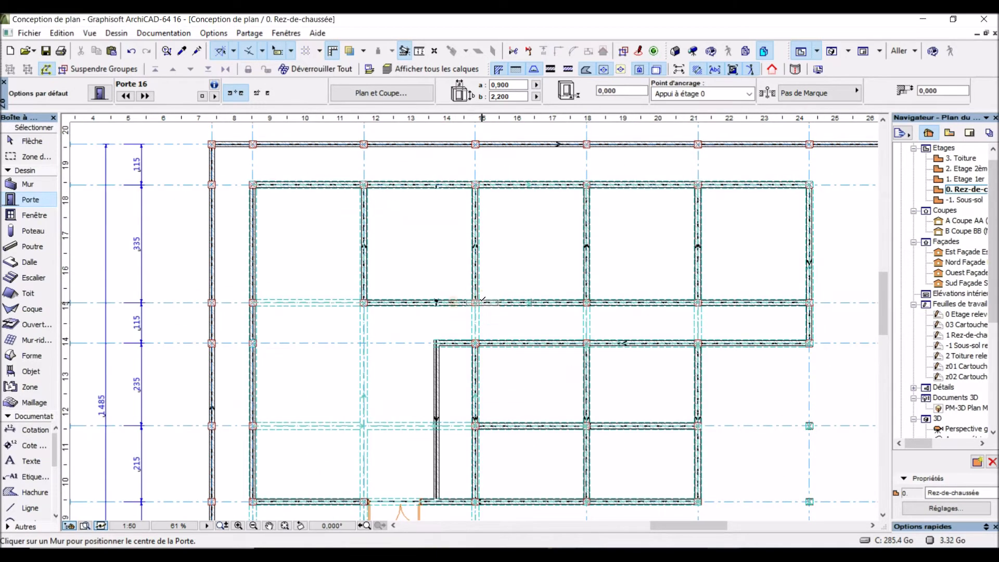
pyautogui.scroll(3, 475, 303)
pyautogui.click(425, 299)
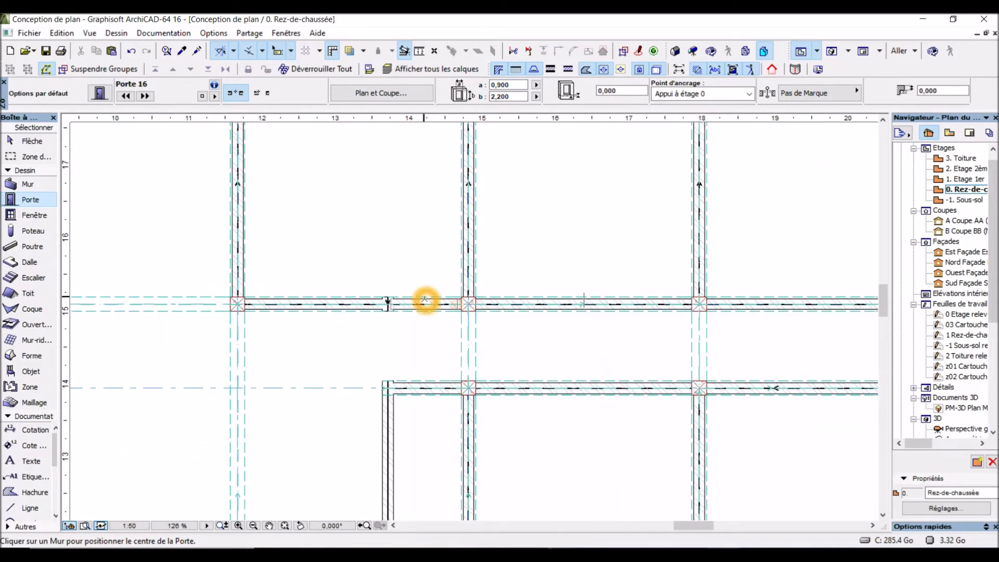
pyautogui.click(452, 251)
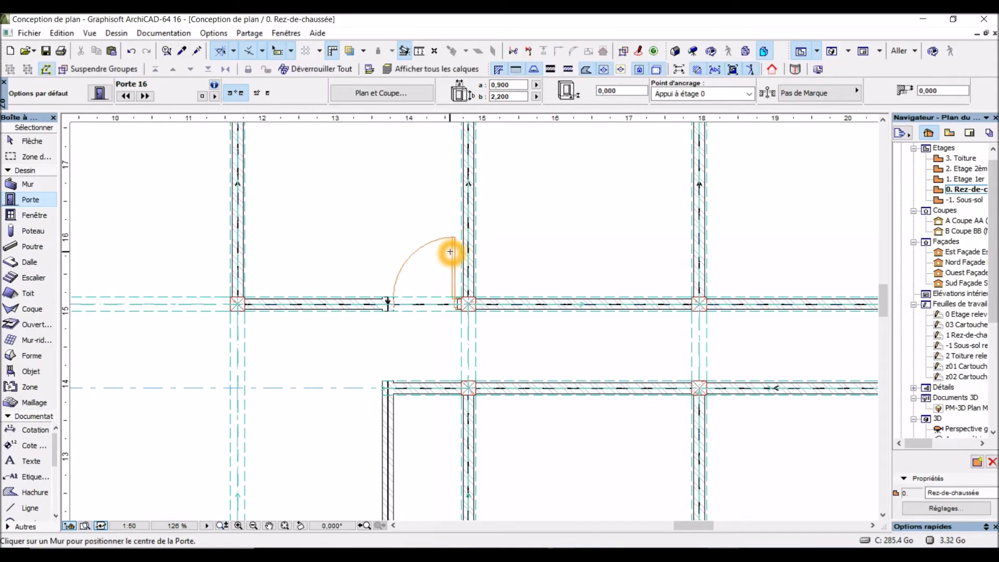
# Check Test de conception plan.pdf, then place single-leaf doors in the axis C walls of both bedrooms, hinged beside their west columns and opening inward.
pyautogui.scroll(-1, 452, 251)
pyautogui.scroll(-3, 399, 301)
pyautogui.scroll(2, 546, 365)
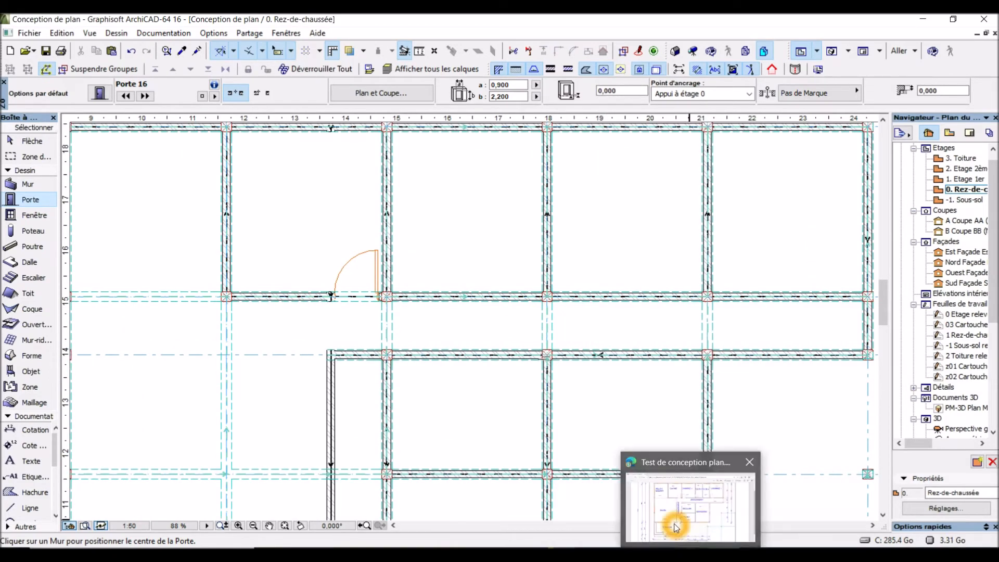
pyautogui.click(675, 525)
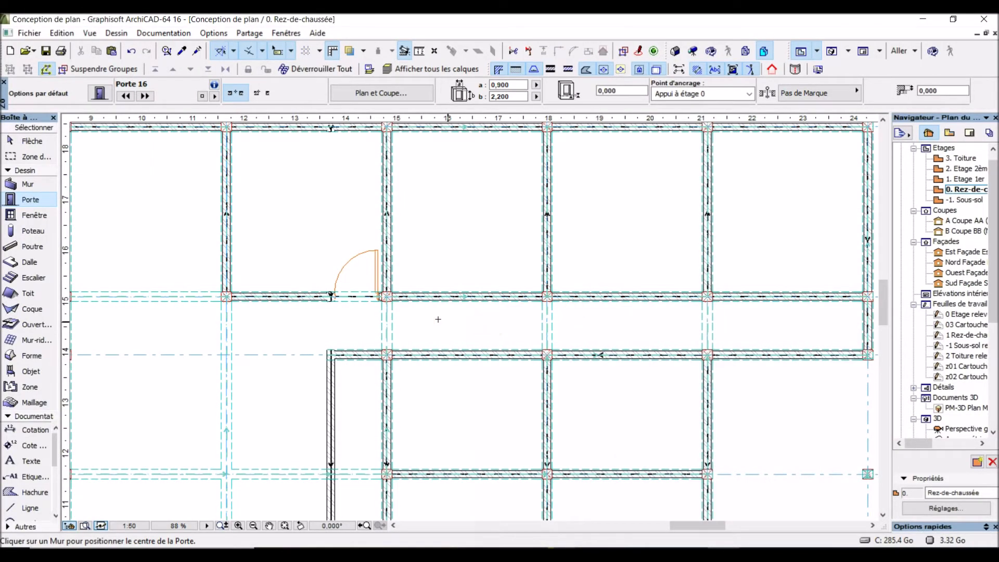
pyautogui.click(416, 298)
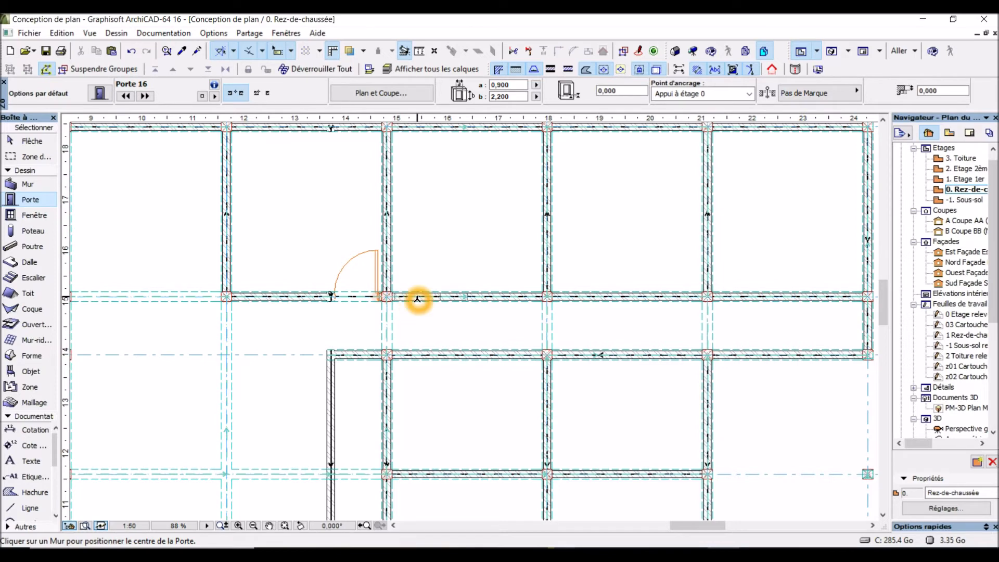
pyautogui.click(409, 251)
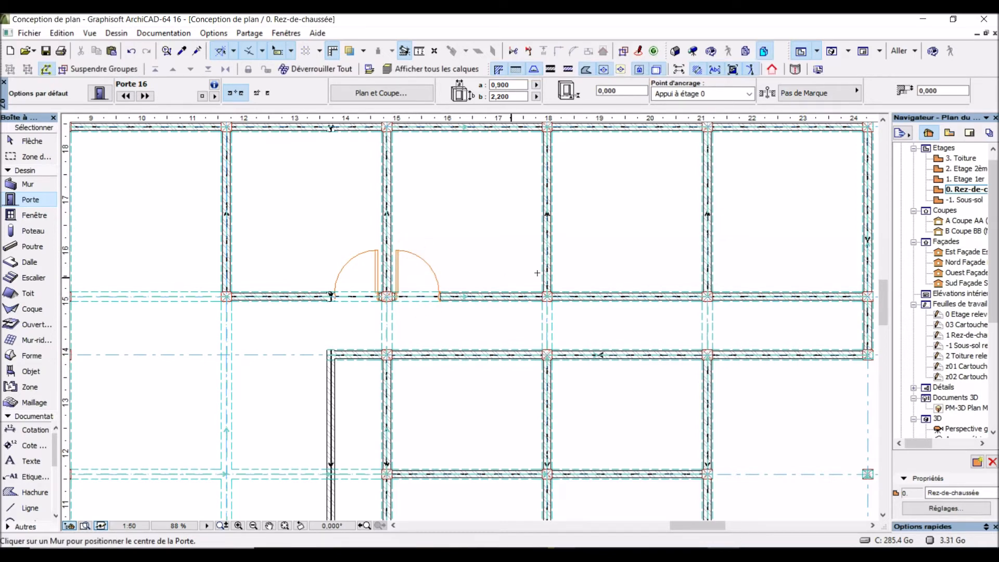
pyautogui.click(738, 294)
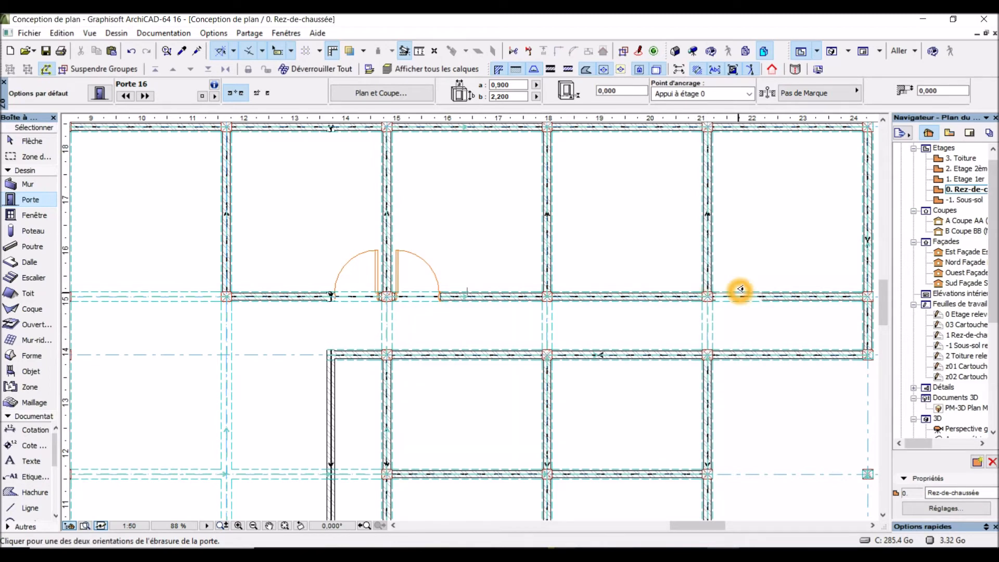
pyautogui.click(725, 249)
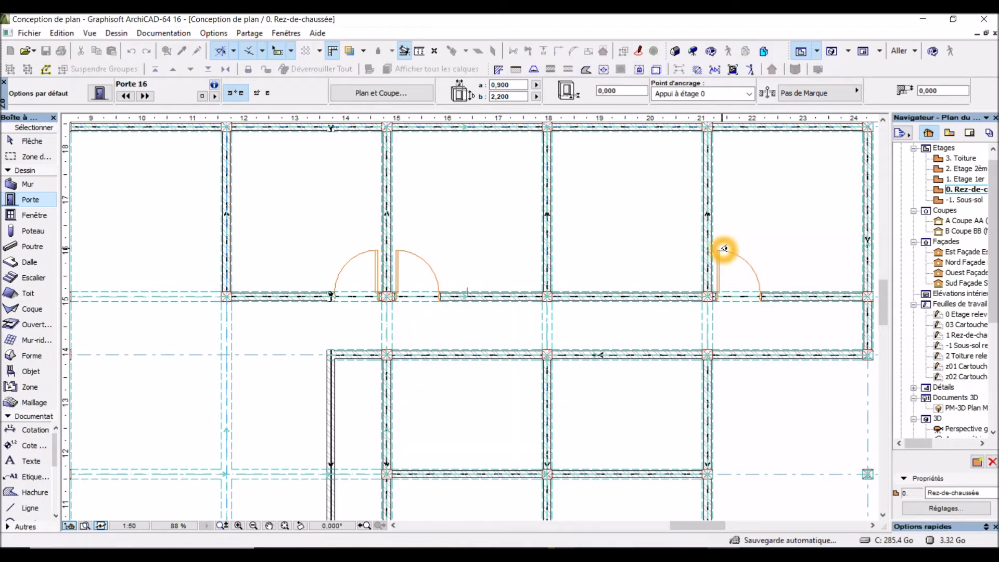
# Check Test de conception plan.pdf again, then place the corridor's single-leaf door in the axis F wall, hinged beside the column and opening outward.
pyautogui.scroll(-2, 599, 270)
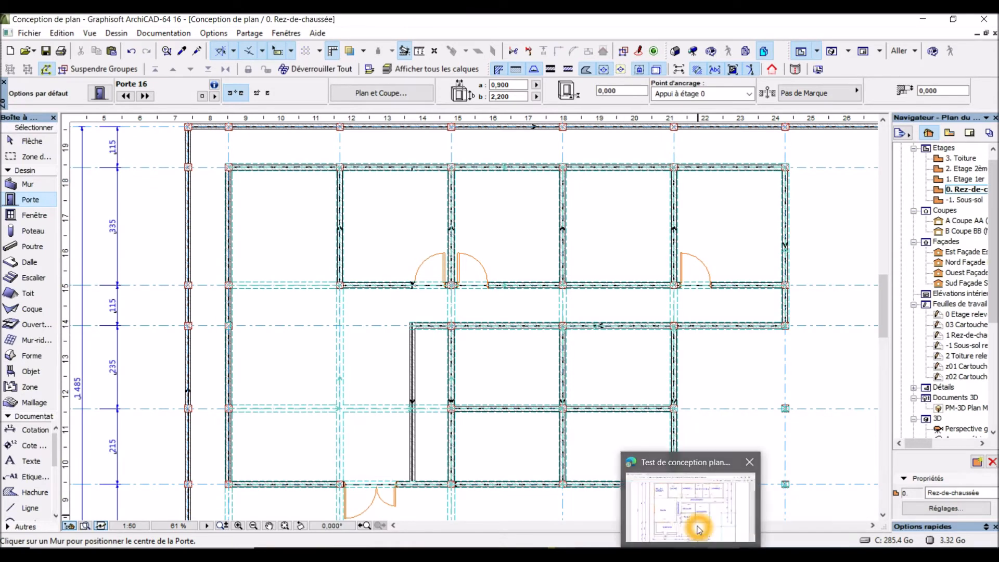
pyautogui.click(699, 529)
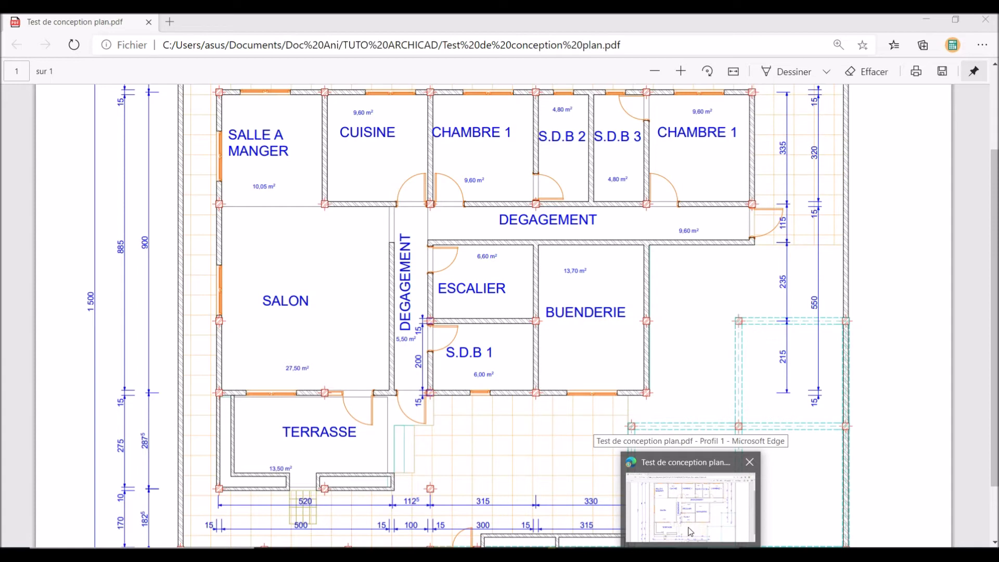
pyautogui.click(461, 450)
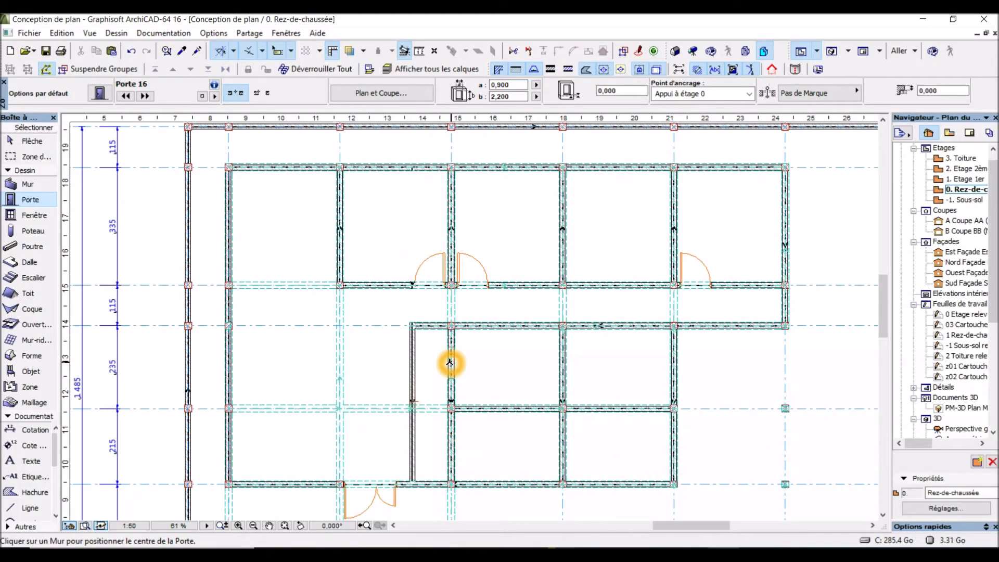
pyautogui.scroll(-2, 461, 346)
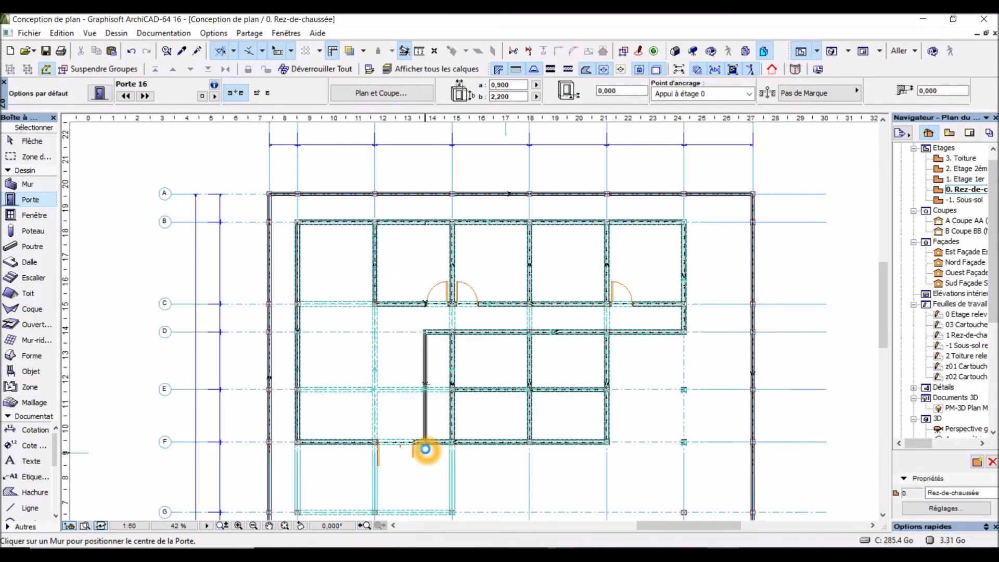
pyautogui.scroll(2, 439, 432)
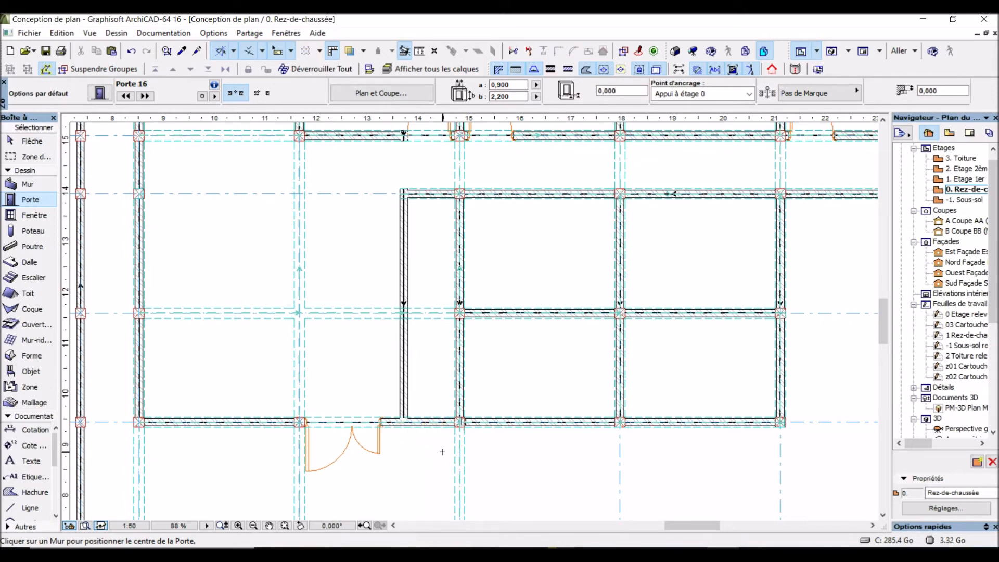
pyautogui.scroll(3, 443, 452)
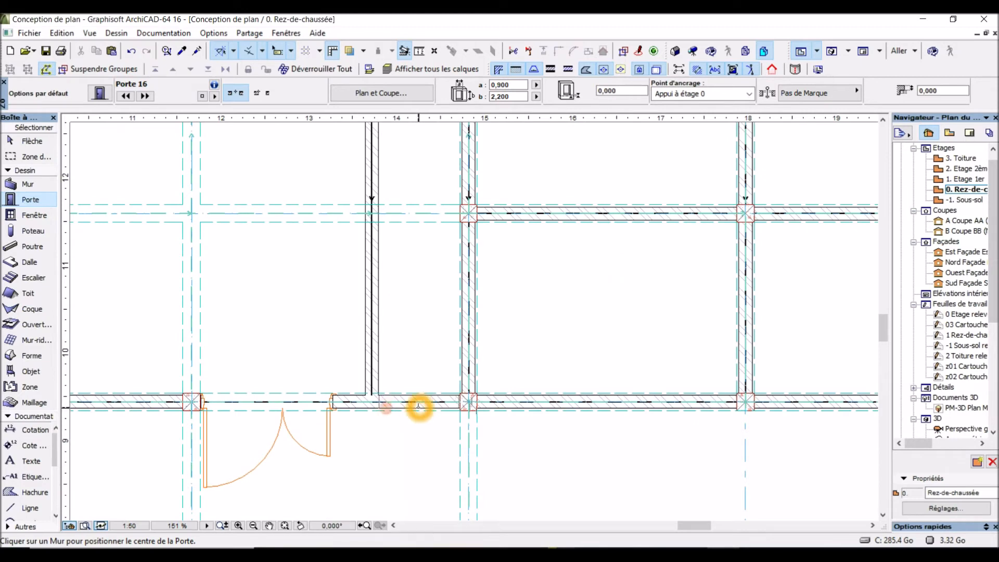
pyautogui.click(420, 403)
pyautogui.click(424, 455)
pyautogui.click(423, 456)
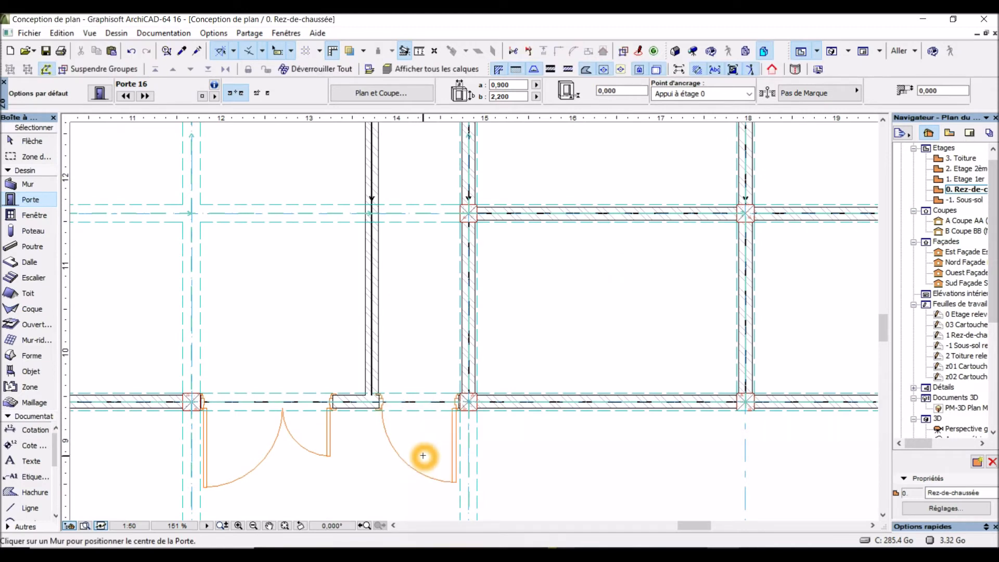
# Place the single-leaf door in the S.D.B 1 wall facing the entrance corridor, hinged beside its north column and opening into the bathroom.
pyautogui.scroll(-3, 423, 456)
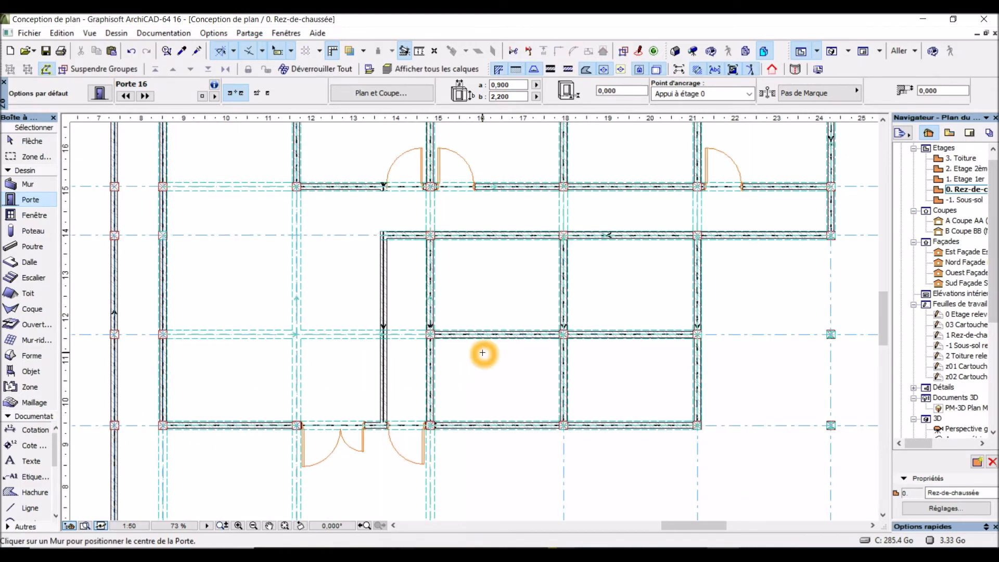
pyautogui.scroll(3, 470, 250)
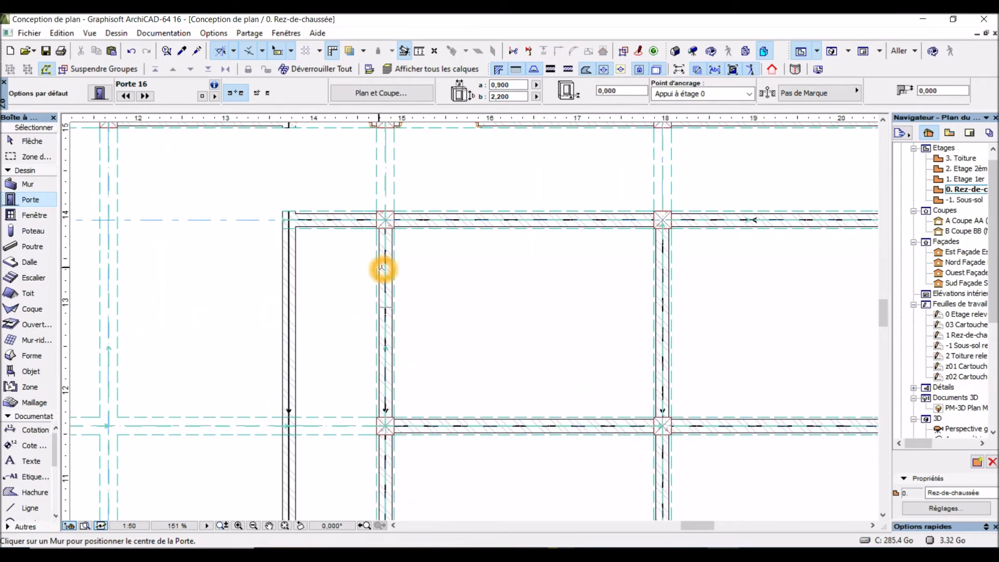
pyautogui.click(376, 304)
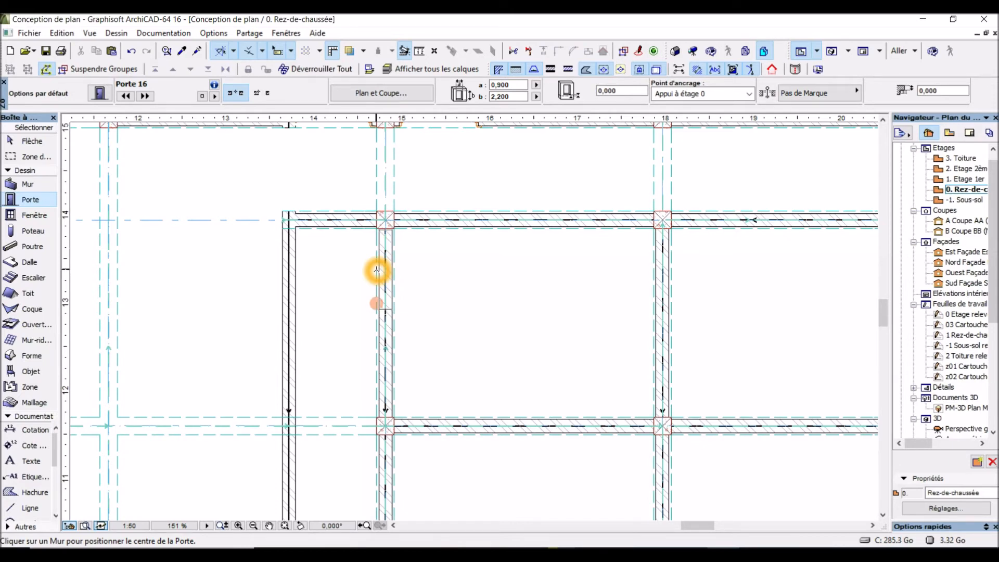
pyautogui.scroll(-5, 378, 270)
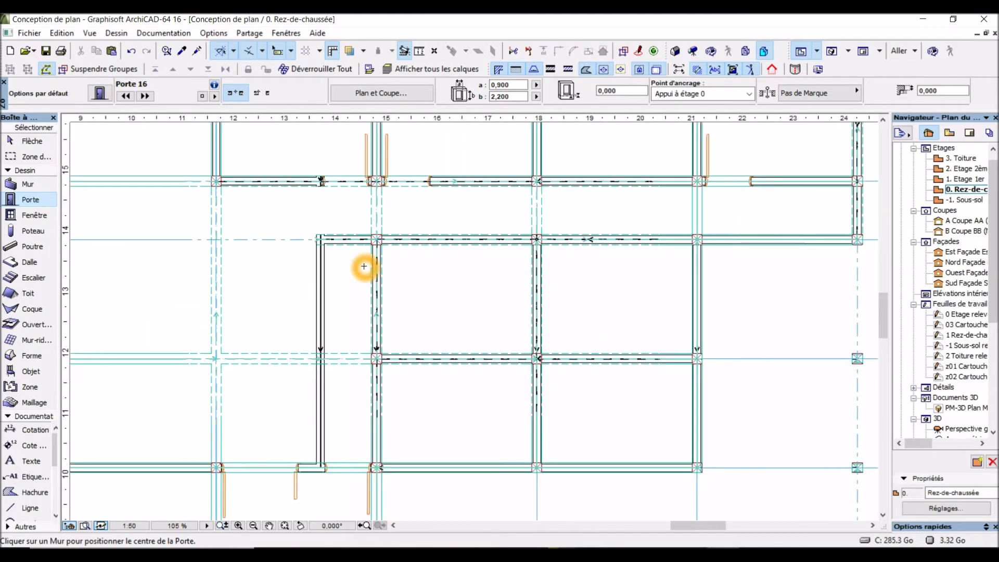
pyautogui.scroll(2, 388, 433)
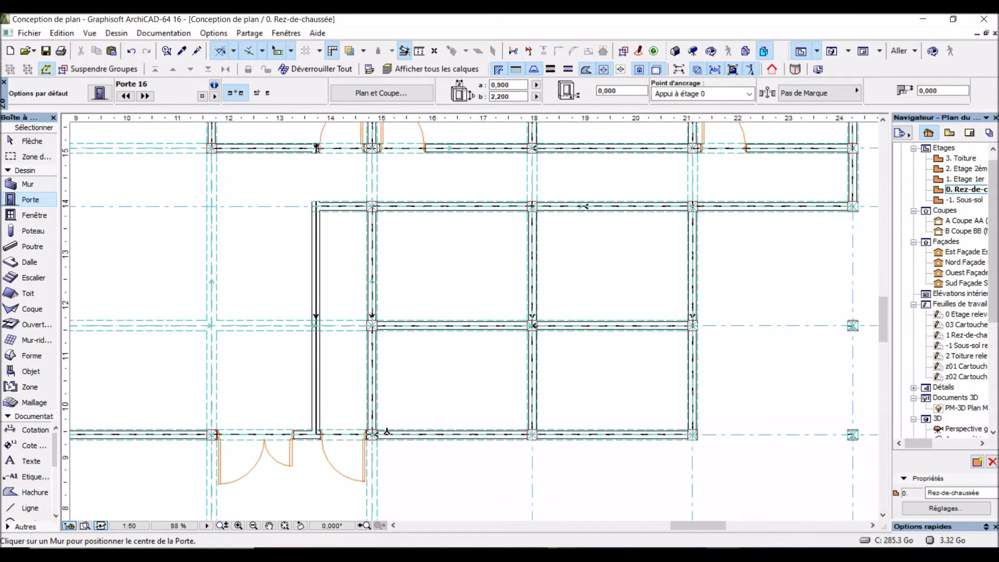
pyautogui.click(368, 354)
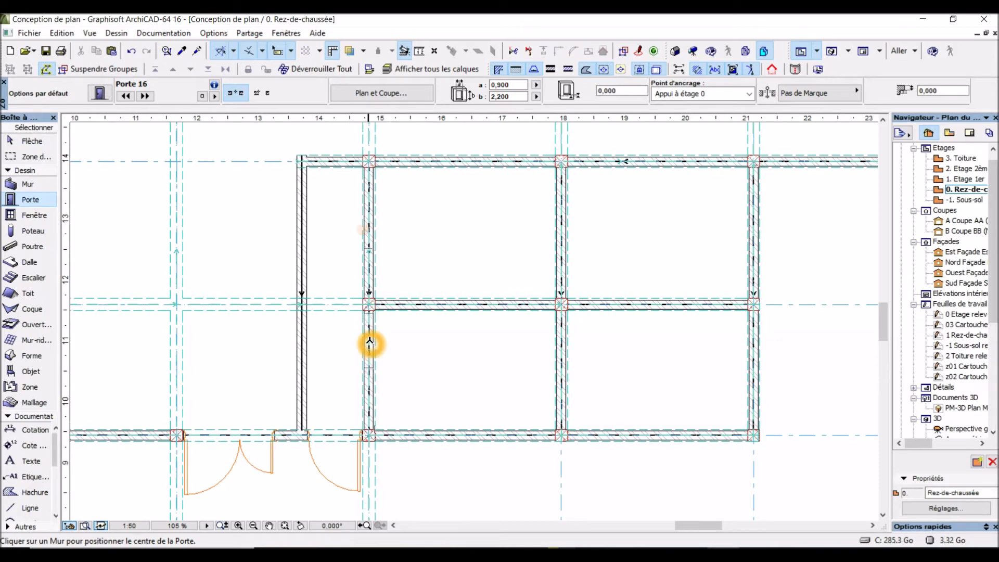
pyautogui.click(370, 343)
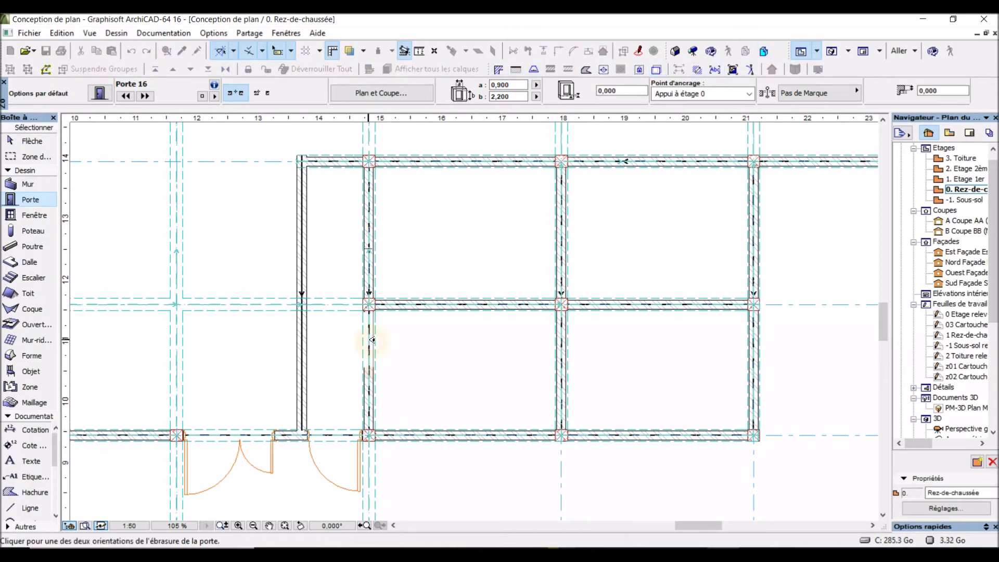
pyautogui.click(411, 332)
pyautogui.scroll(-3, 407, 338)
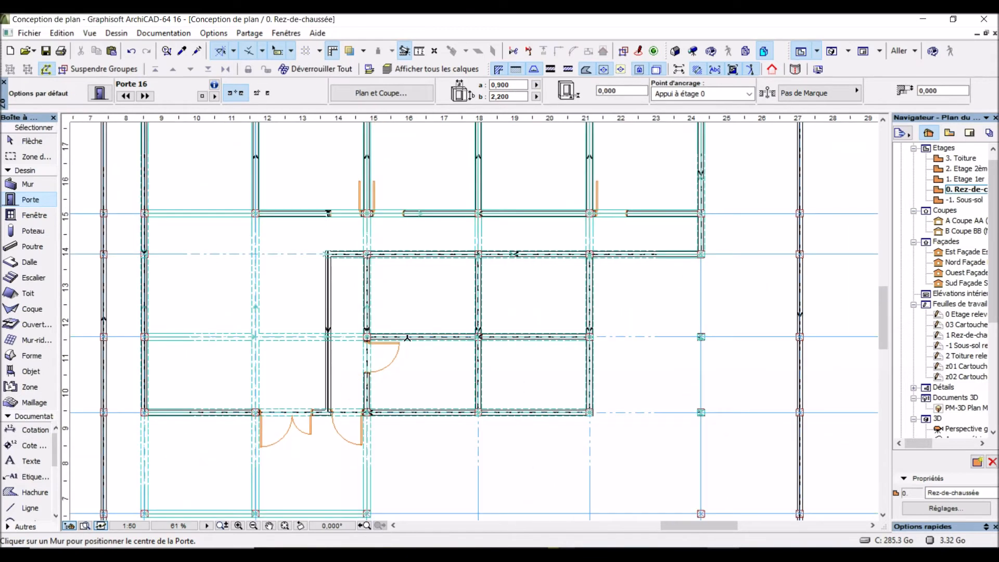
# Place the laundry's single-leaf door in the south wall of the long corridor, hinged beside the laundry's west column and opening into the laundry.
pyautogui.click(506, 251)
pyautogui.scroll(3, 506, 251)
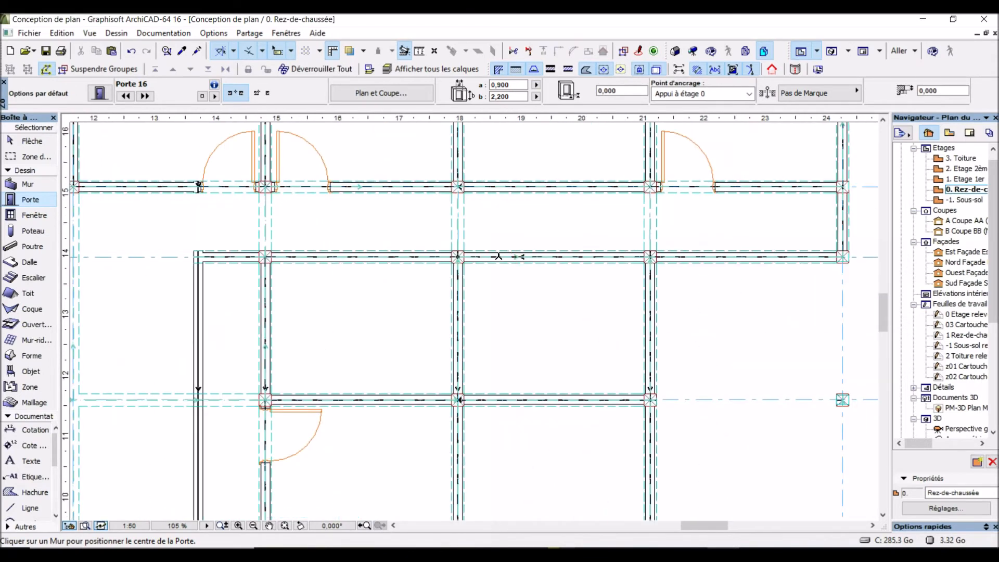
pyautogui.click(493, 262)
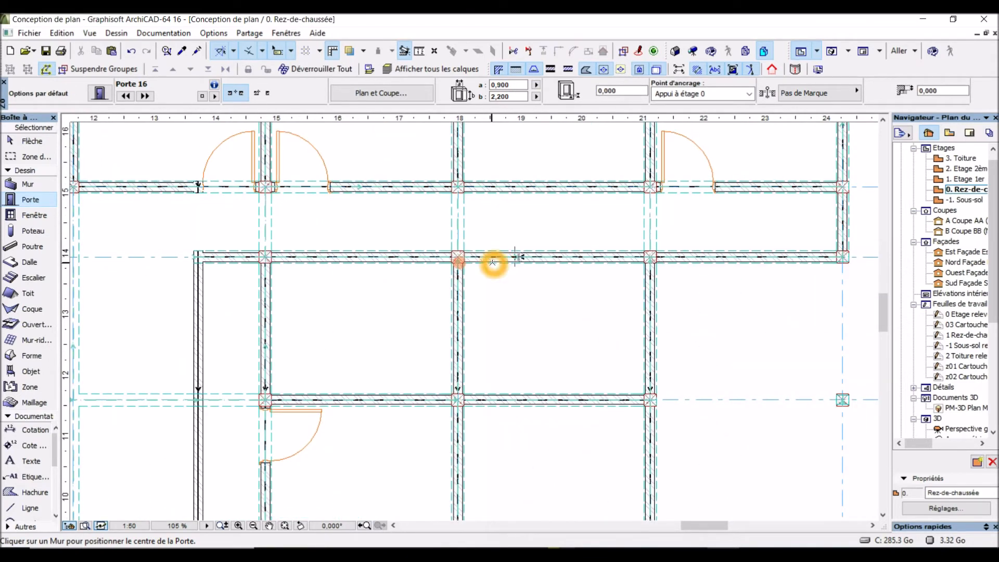
pyautogui.click(484, 296)
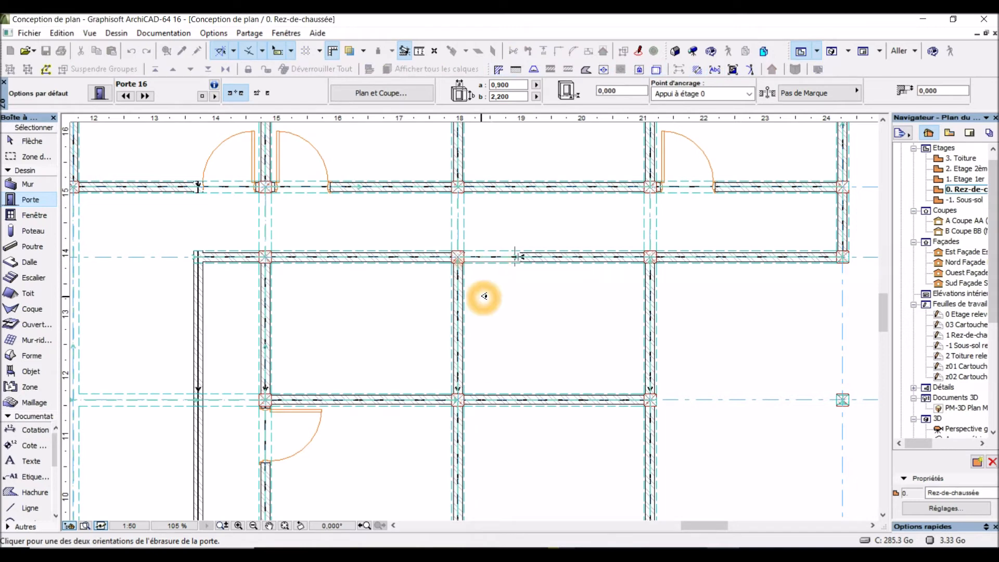
pyautogui.scroll(-3, 473, 312)
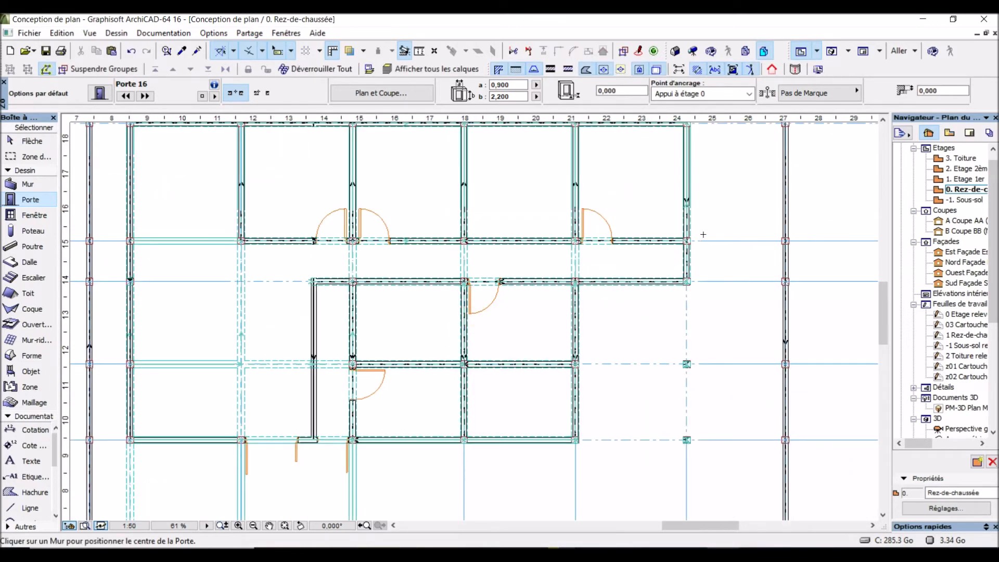
# Place a single-leaf door in the wall at the long corridor's east end, hinged beside the north column and opening outward.
pyautogui.scroll(3, 745, 250)
pyautogui.middleClick(744, 251)
pyautogui.scroll(-4, 526, 317)
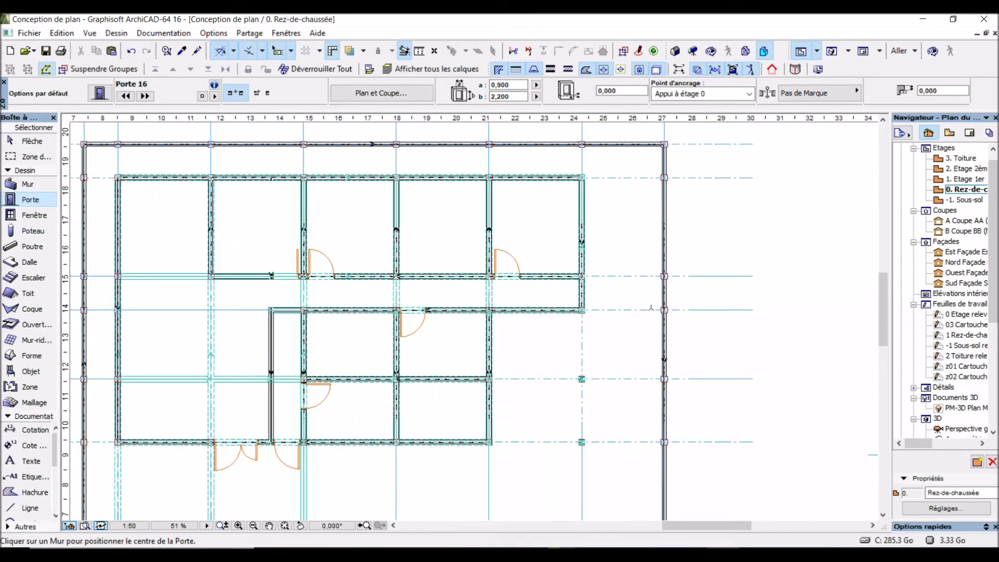
pyautogui.scroll(2, 660, 301)
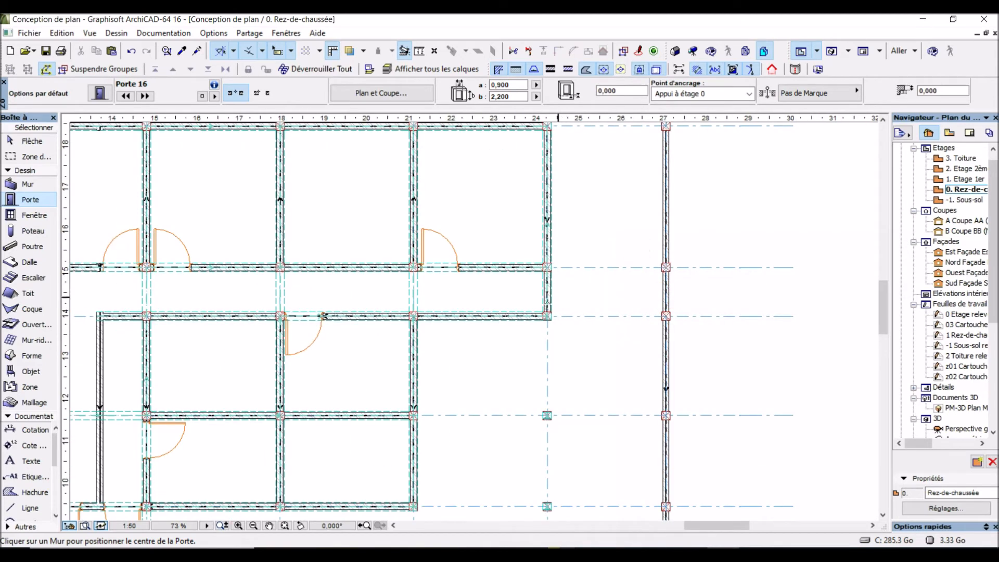
pyautogui.scroll(3, 547, 306)
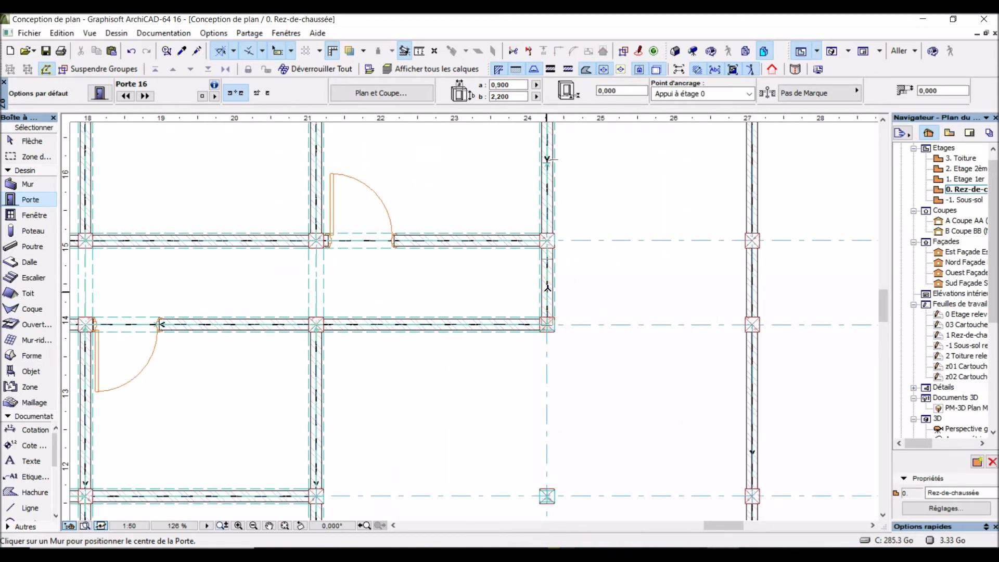
pyautogui.click(546, 283)
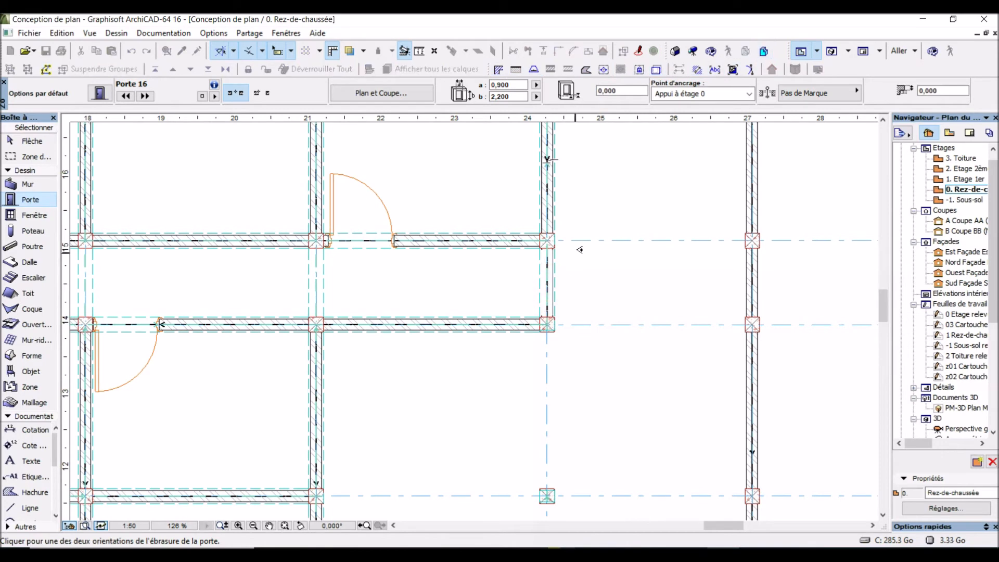
pyautogui.click(615, 258)
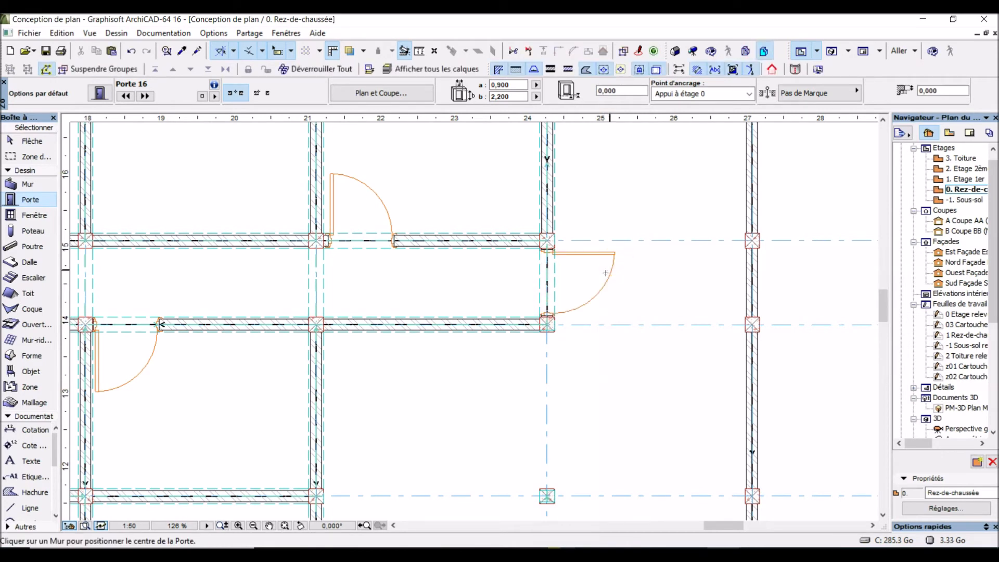
# Review the placed doors across the ground floor plan and leave the Door tool.
pyautogui.scroll(-3, 598, 283)
pyautogui.scroll(-2, 505, 318)
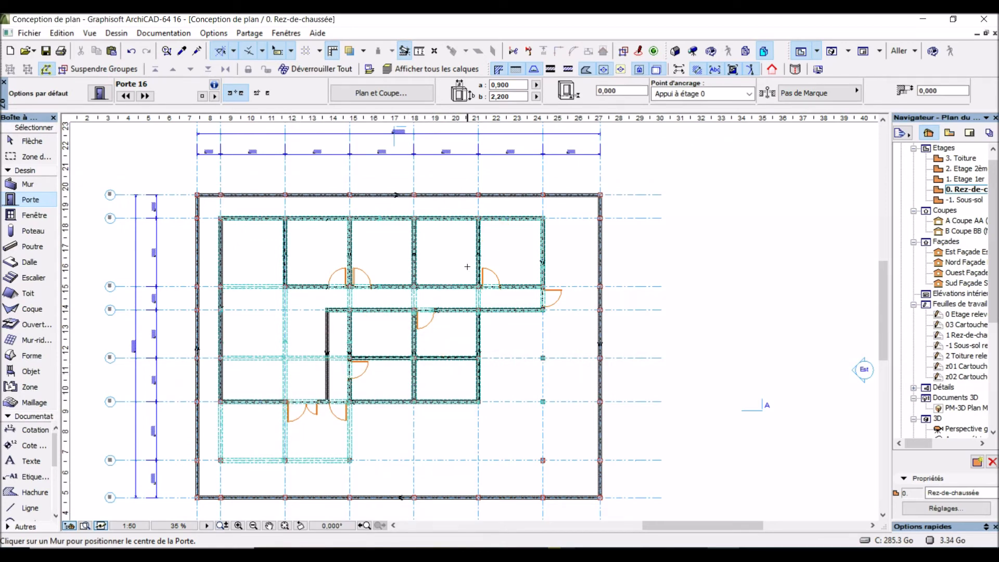
pyautogui.scroll(-1, 475, 245)
pyautogui.scroll(3, 469, 251)
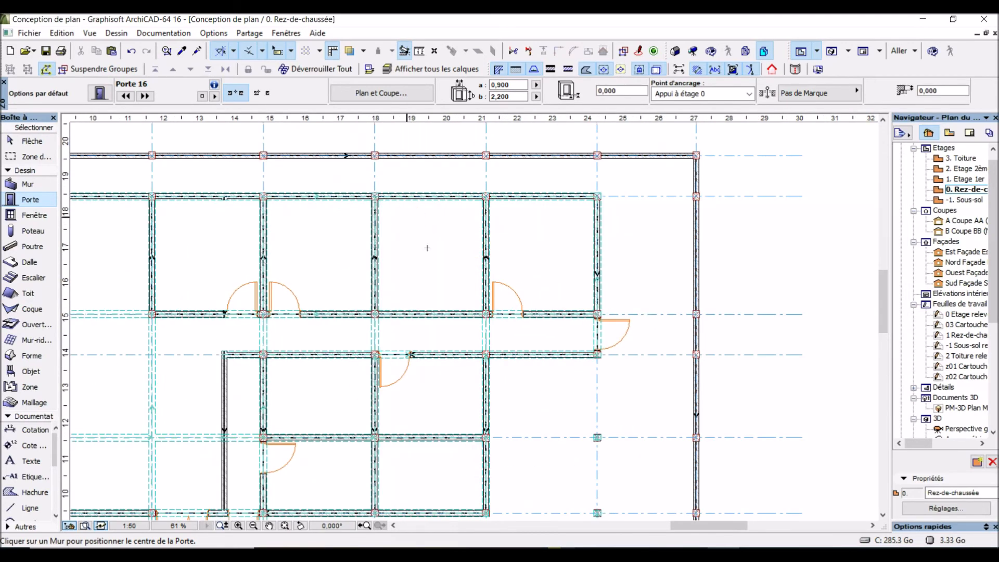
pyautogui.scroll(1, 405, 254)
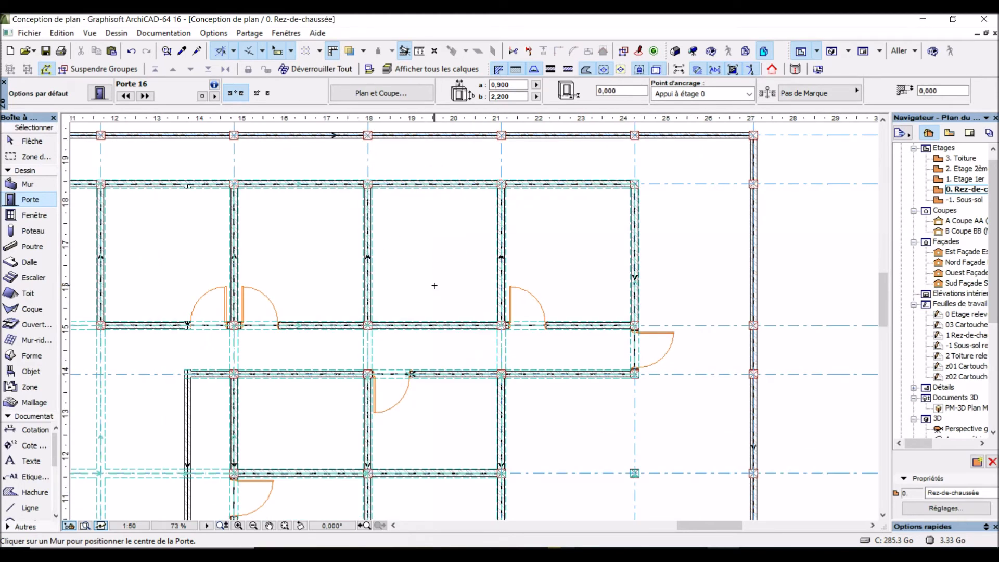
pyautogui.scroll(-1, 430, 284)
pyautogui.scroll(-1, 425, 297)
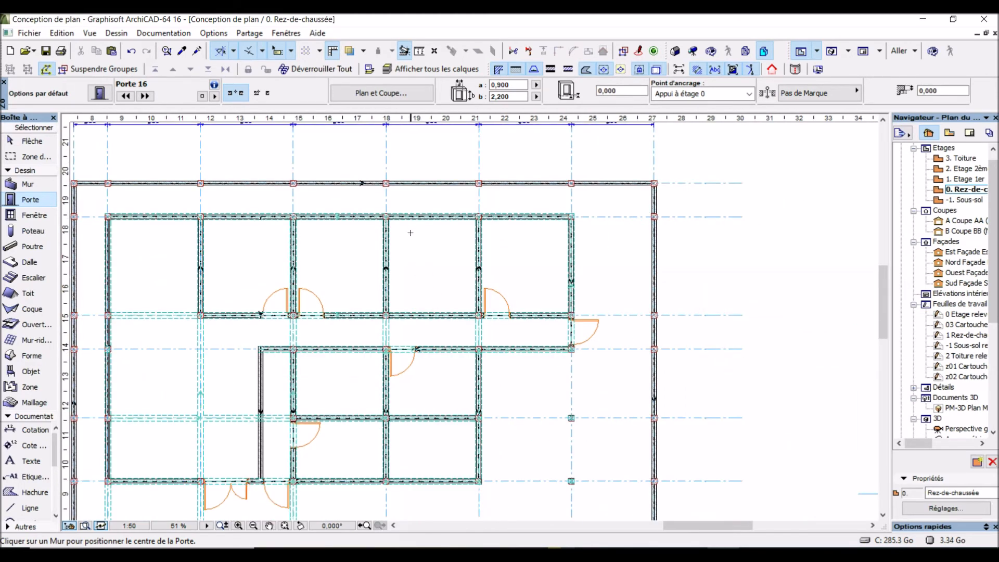
pyautogui.scroll(2, 444, 244)
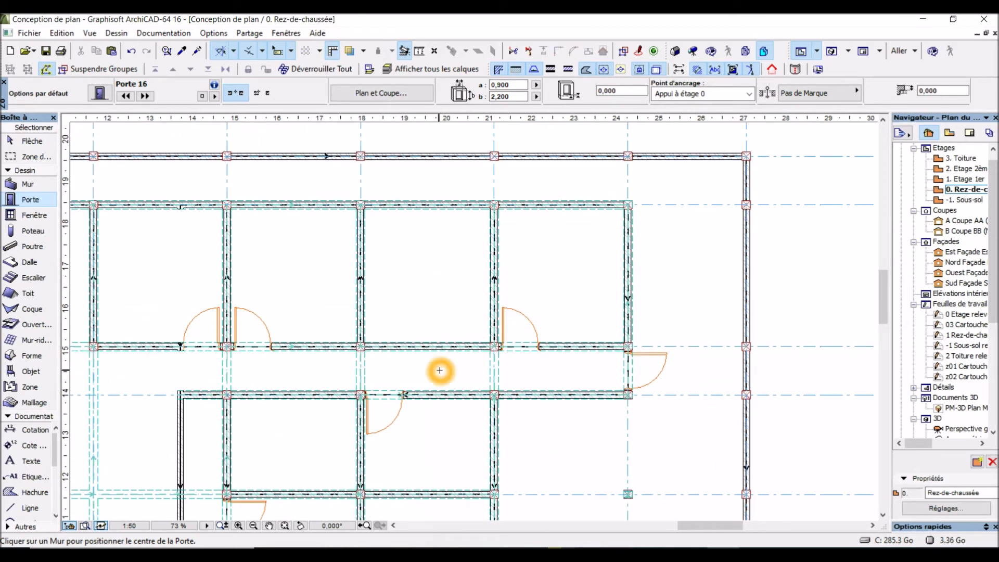
pyautogui.press('Escape')
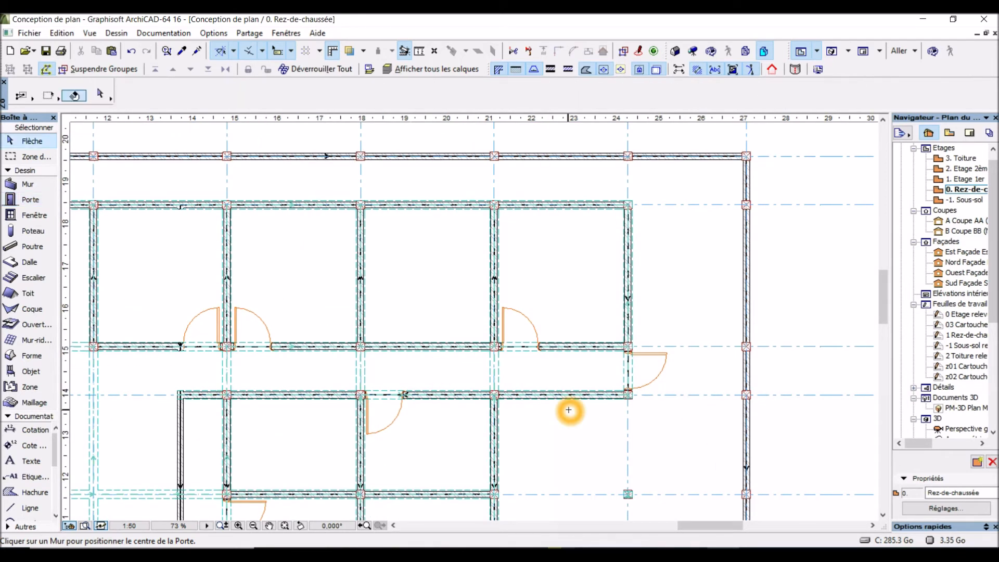
pyautogui.scroll(-3, 579, 434)
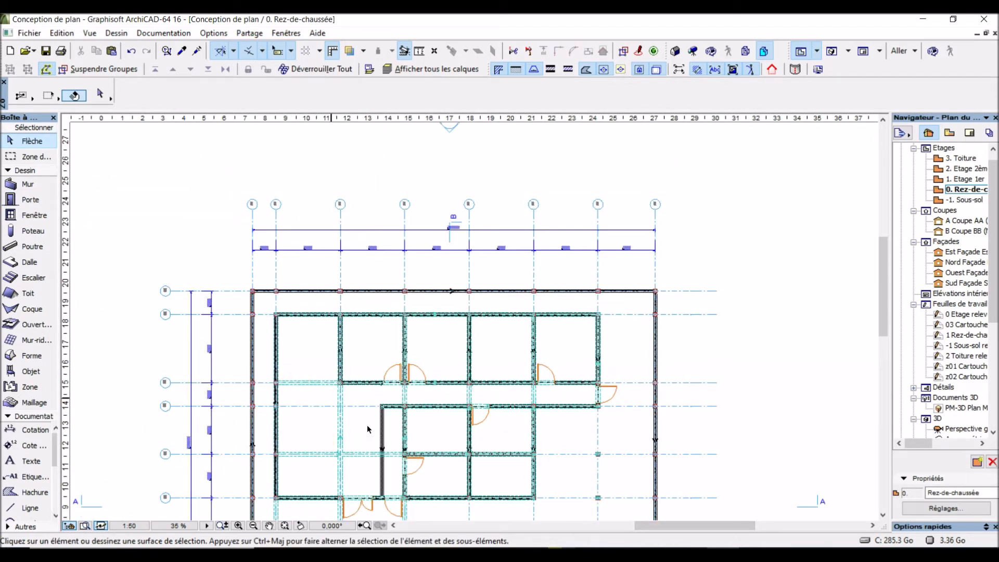
pyautogui.click(611, 499)
pyautogui.scroll(3, 508, 360)
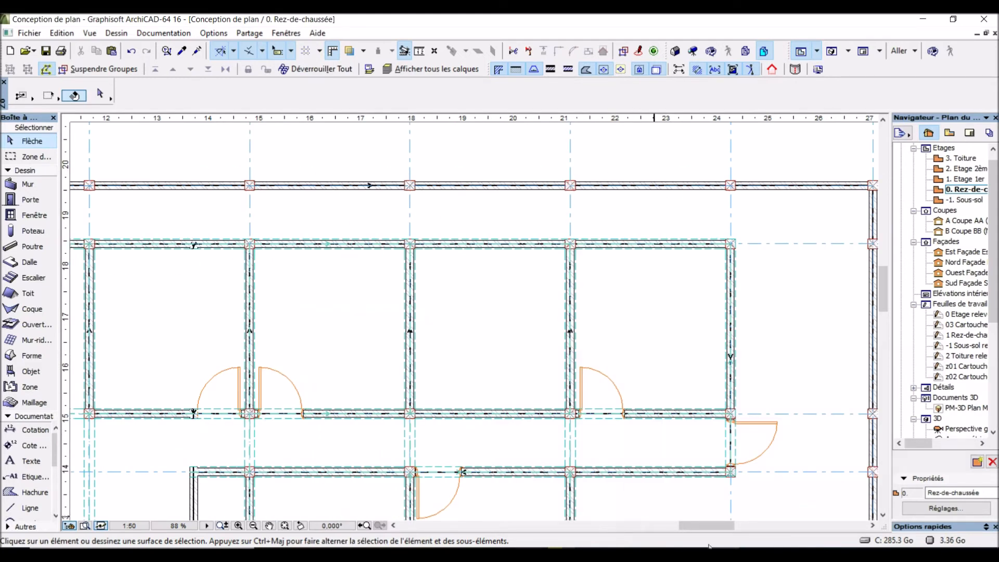
# Examine the S.D.B 2 and S.D.B 3 partition, its spacing and the surrounding door positions in Test de conception plan.pdf.
pyautogui.moveTo(709, 546)
pyautogui.click(697, 500)
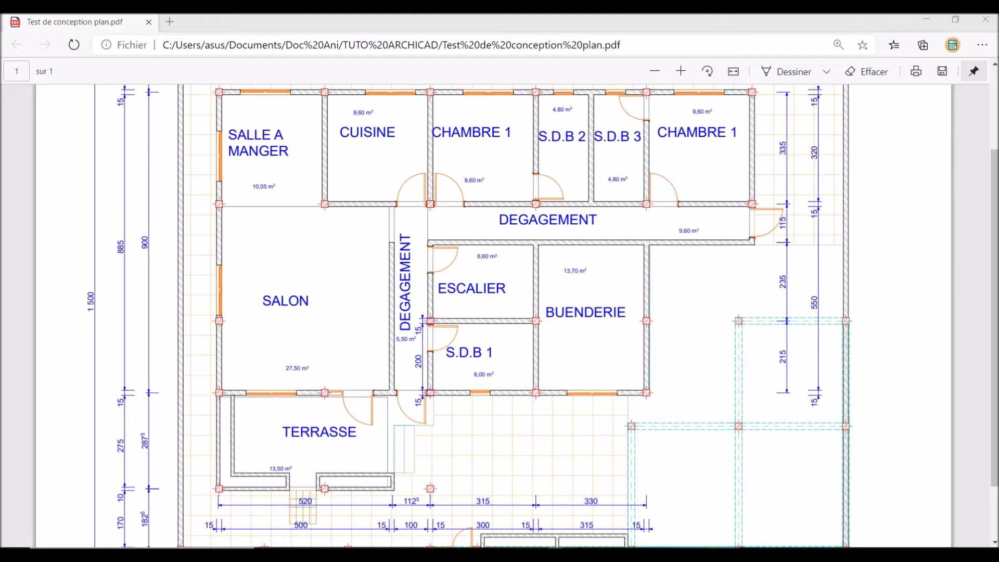
pyautogui.scroll(2, 601, 353)
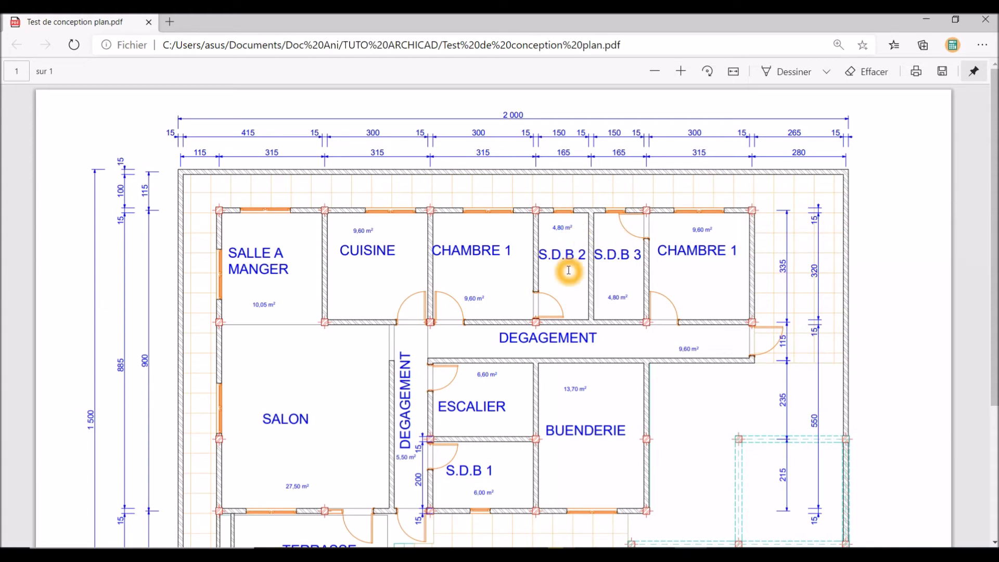
pyautogui.scroll(-3, 569, 272)
pyautogui.scroll(3, 592, 302)
pyautogui.scroll(-1, 570, 291)
pyautogui.scroll(-3, 625, 380)
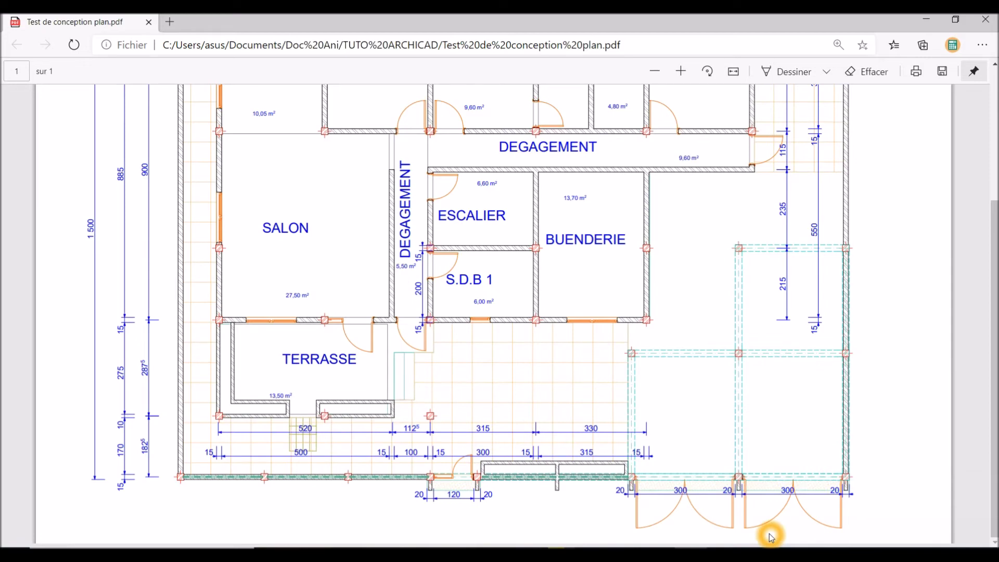
pyautogui.hotkey('alt', 'Tab')
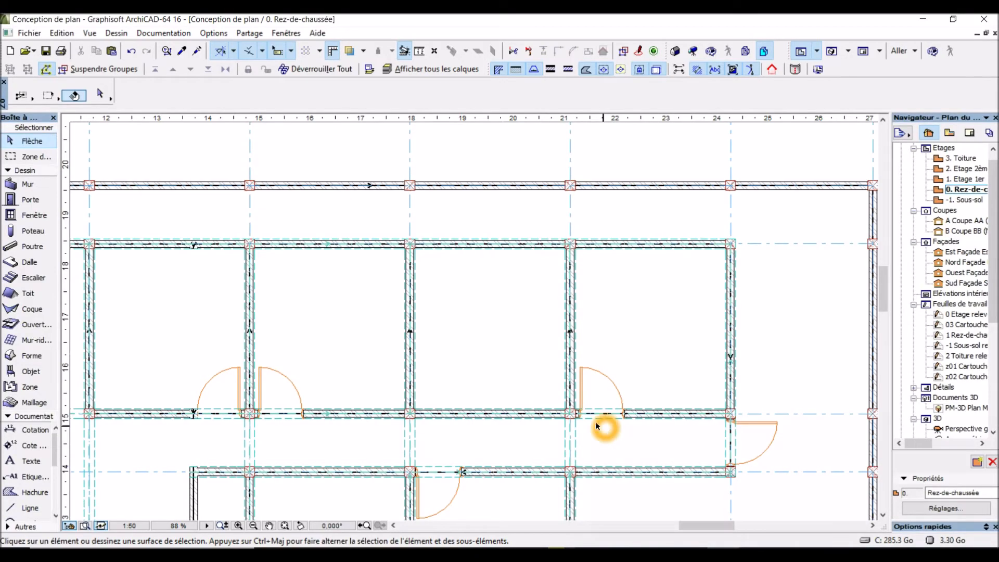
# Copy the wall between the first bedroom and the undivided bathroom bay 1.650 m east to separate S.D.B 2 from S.D.B 3.
pyautogui.click(410, 323)
pyautogui.scroll(4, 411, 322)
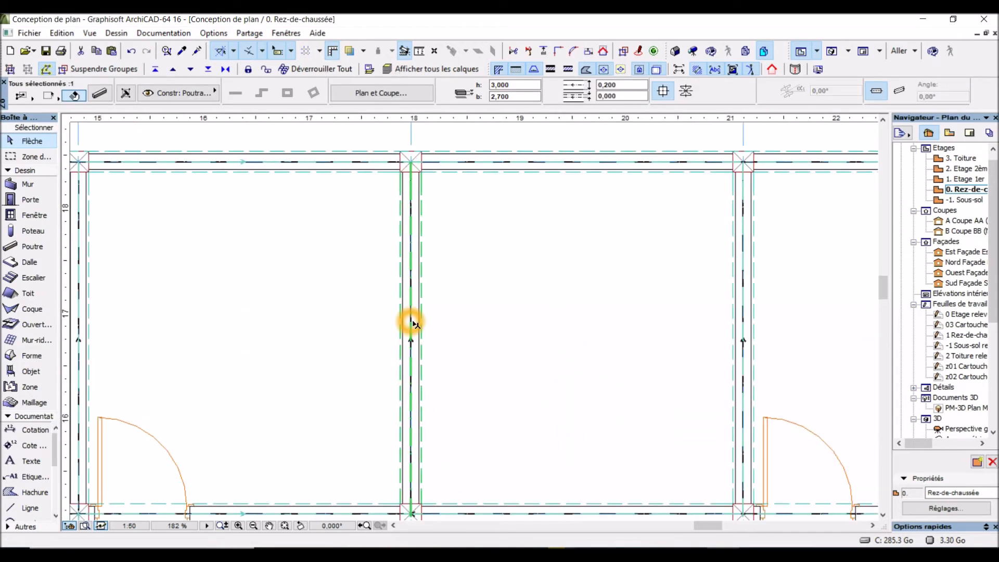
pyautogui.click(435, 327)
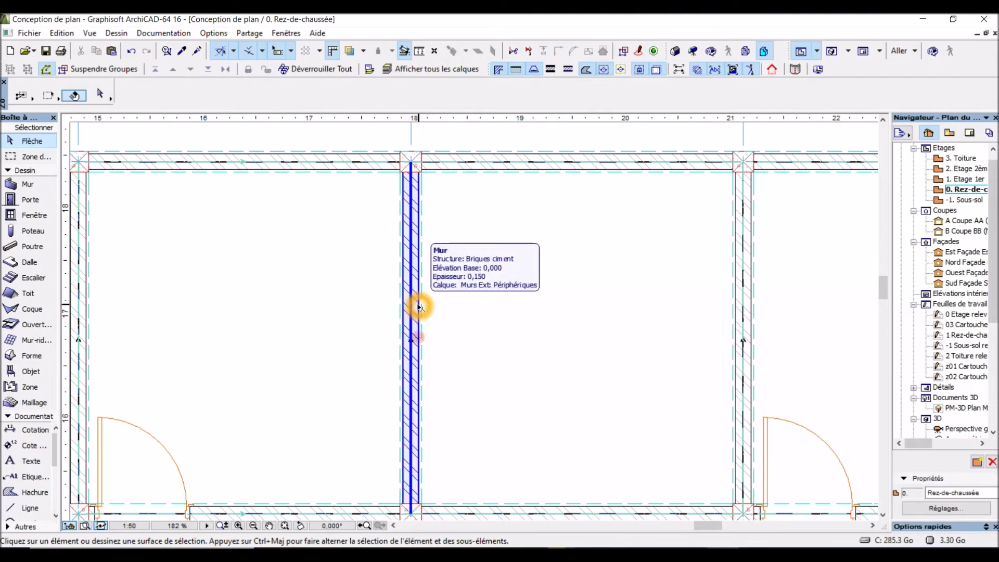
pyautogui.click(420, 307)
pyautogui.click(419, 307)
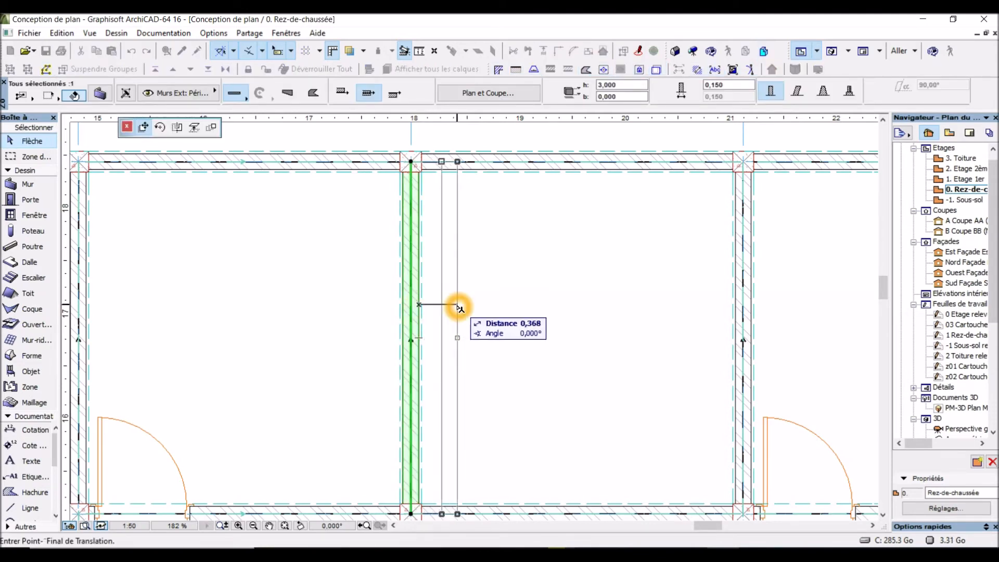
pyautogui.press('ctrl')
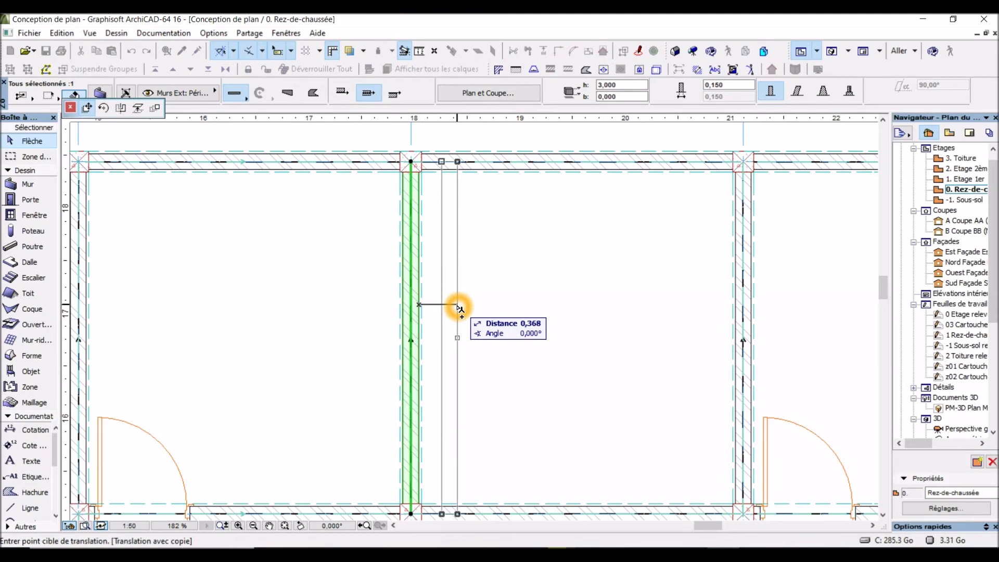
pyautogui.write('1,650')
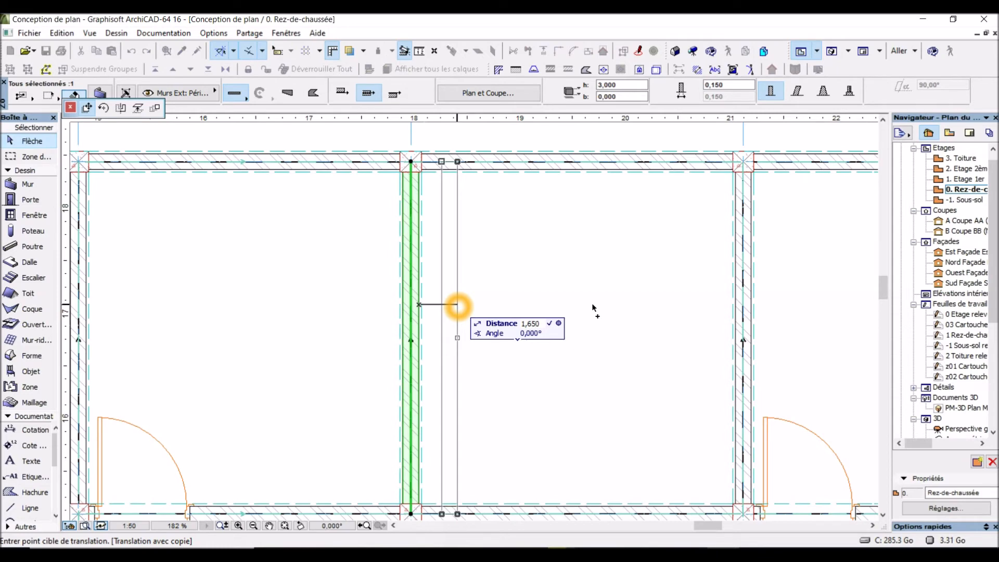
pyautogui.press('Return')
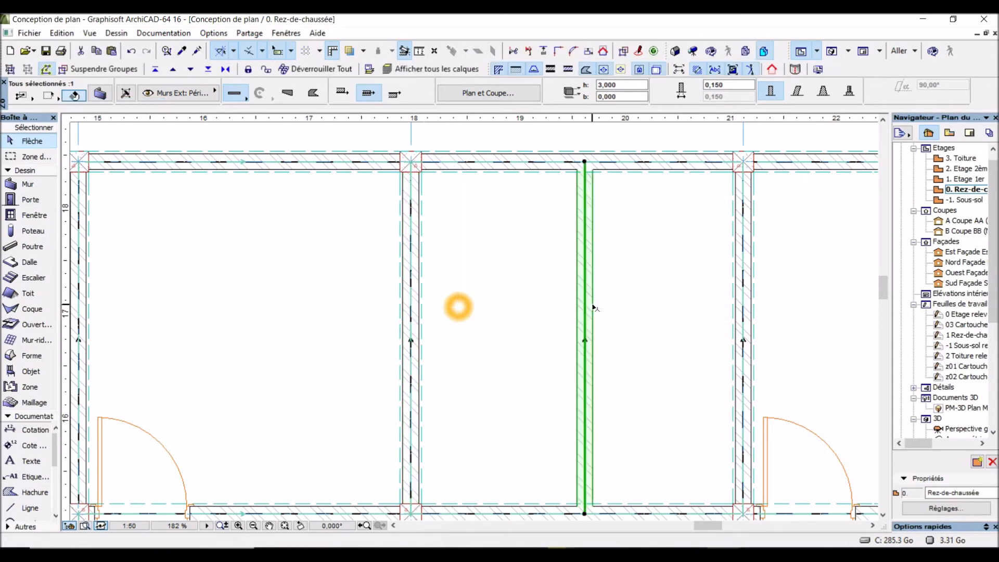
# Deselect the copied partition and review the two bathrooms and surrounding rooms on the ground floor plan.
pyautogui.scroll(-2, 571, 254)
pyautogui.scroll(-3, 570, 254)
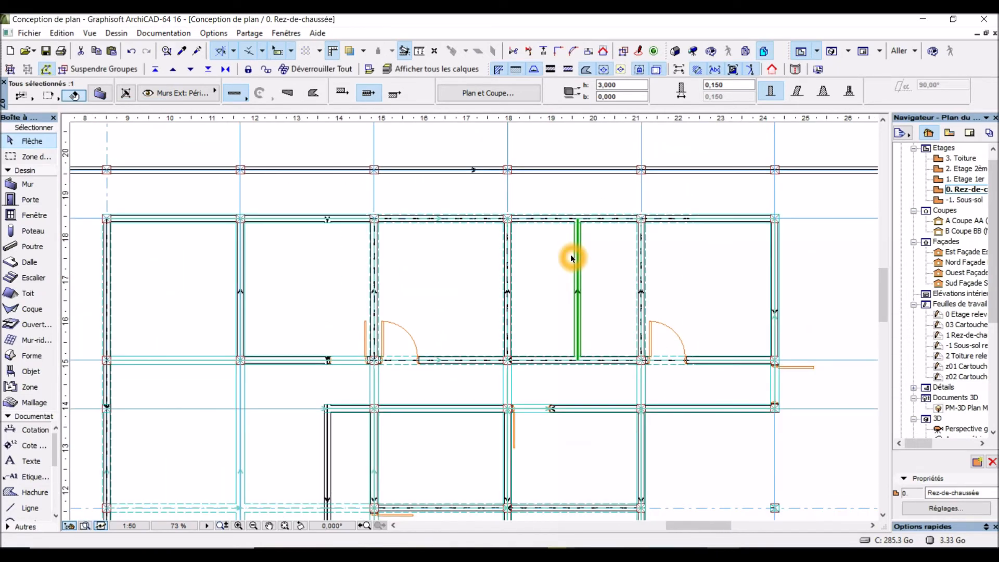
pyautogui.click(593, 279)
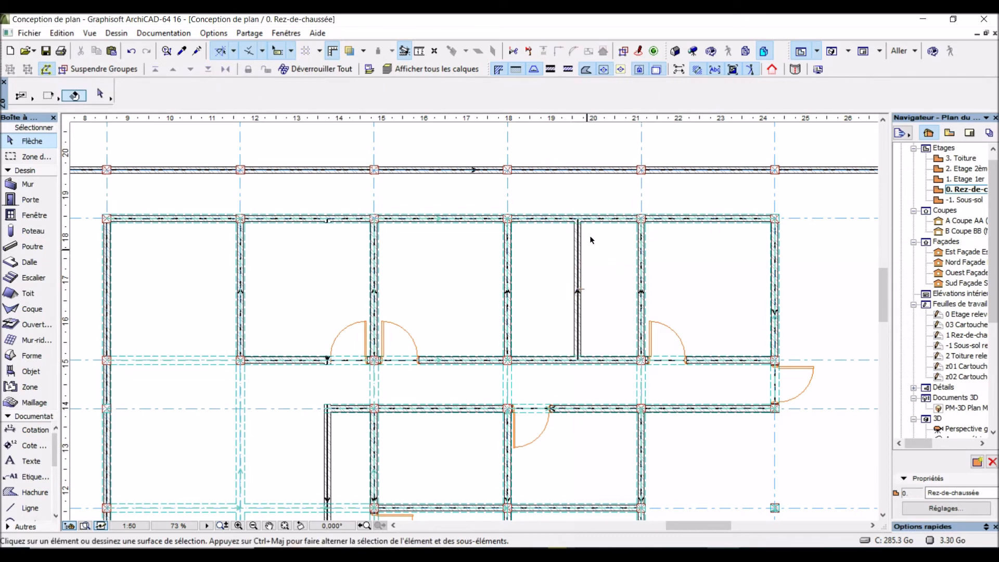
pyautogui.click(564, 279)
pyautogui.scroll(-2, 419, 261)
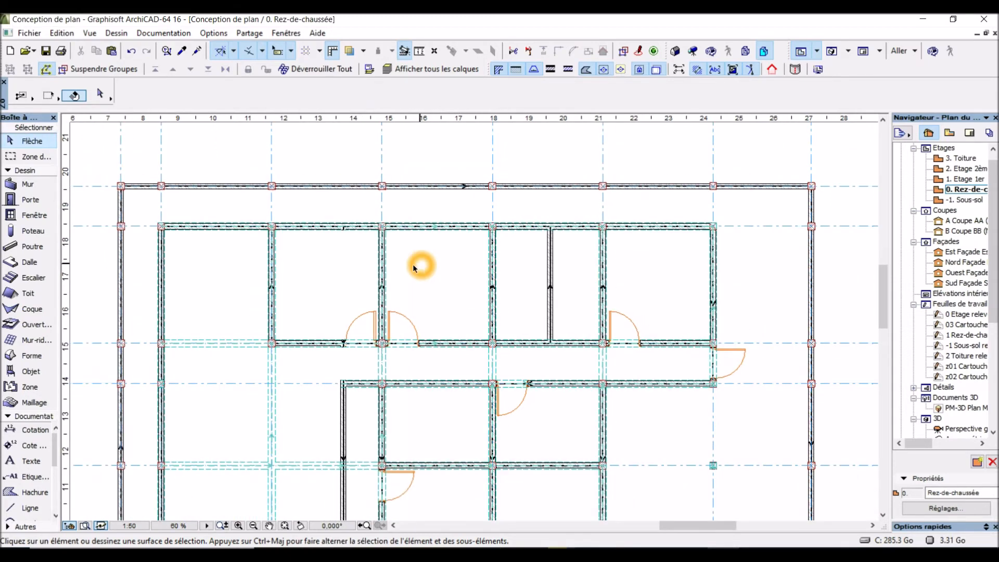
pyautogui.scroll(-1, 416, 314)
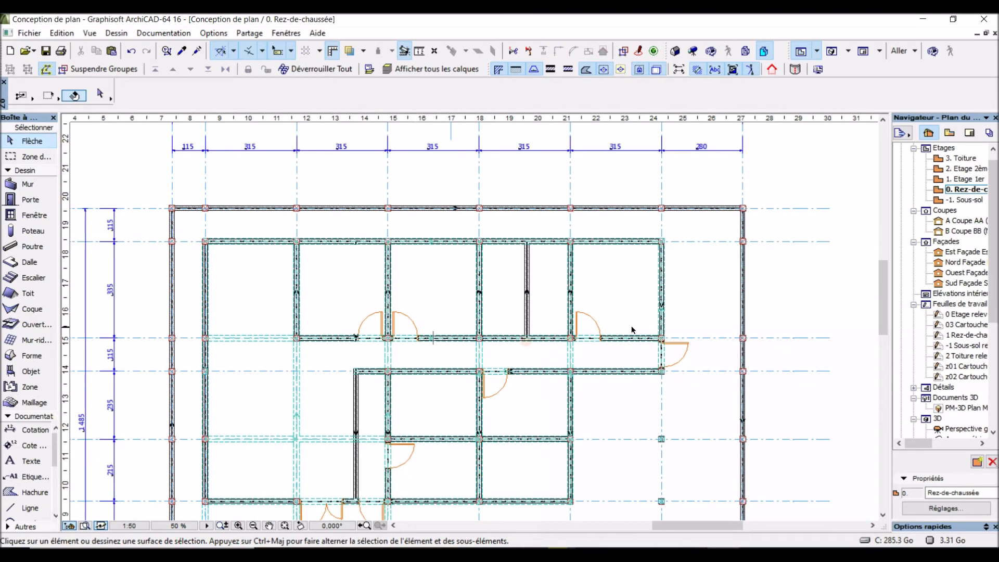
pyautogui.scroll(3, 633, 329)
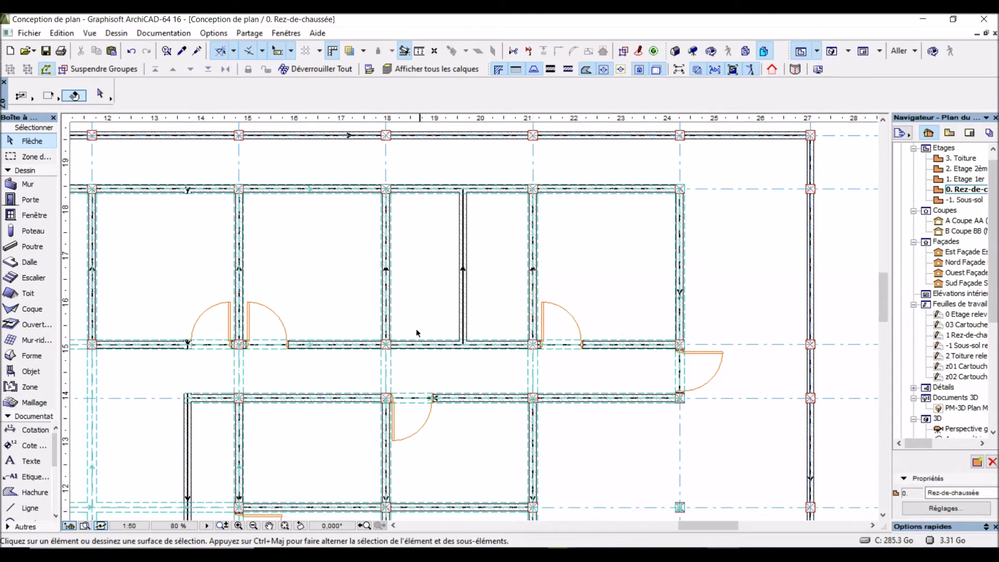
# Place a single-leaf door in S.D.B 2's west wall, hinged beside the south column and opening east into the bathroom.
pyautogui.click(40, 203)
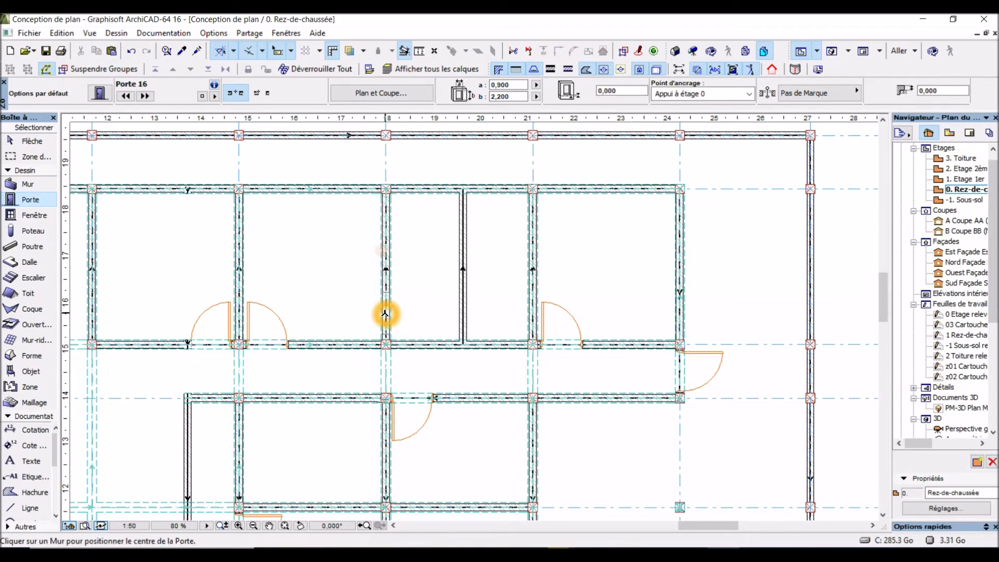
pyautogui.click(385, 316)
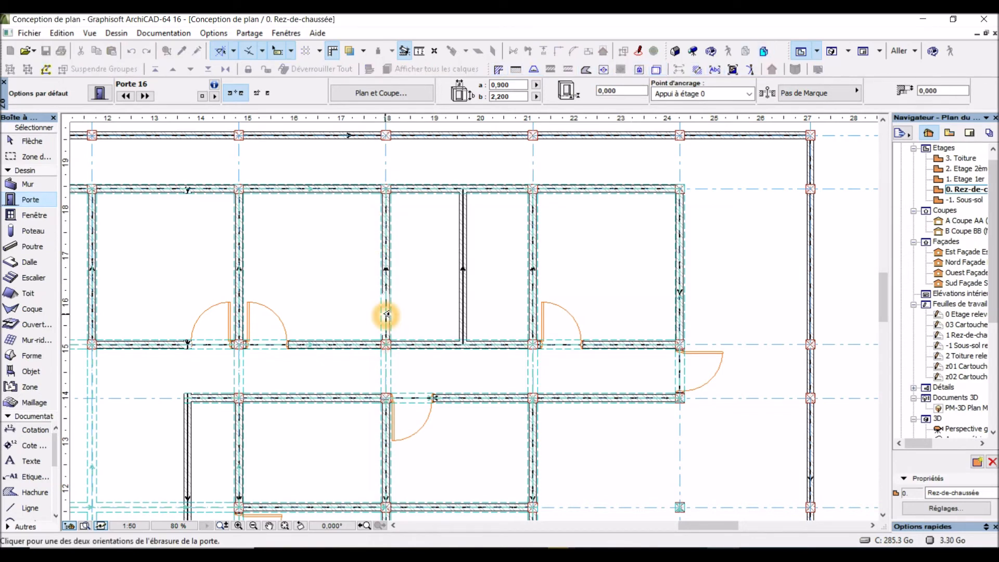
pyautogui.click(415, 323)
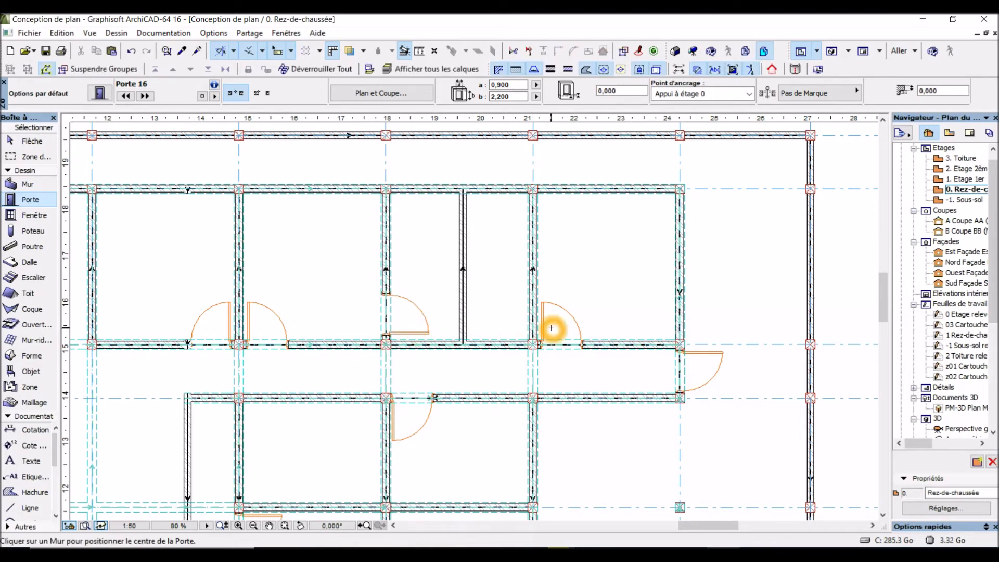
# Place a single-leaf door in S.D.B 3's east wall, hinged beside the north column and opening west into the bathroom.
pyautogui.click(537, 215)
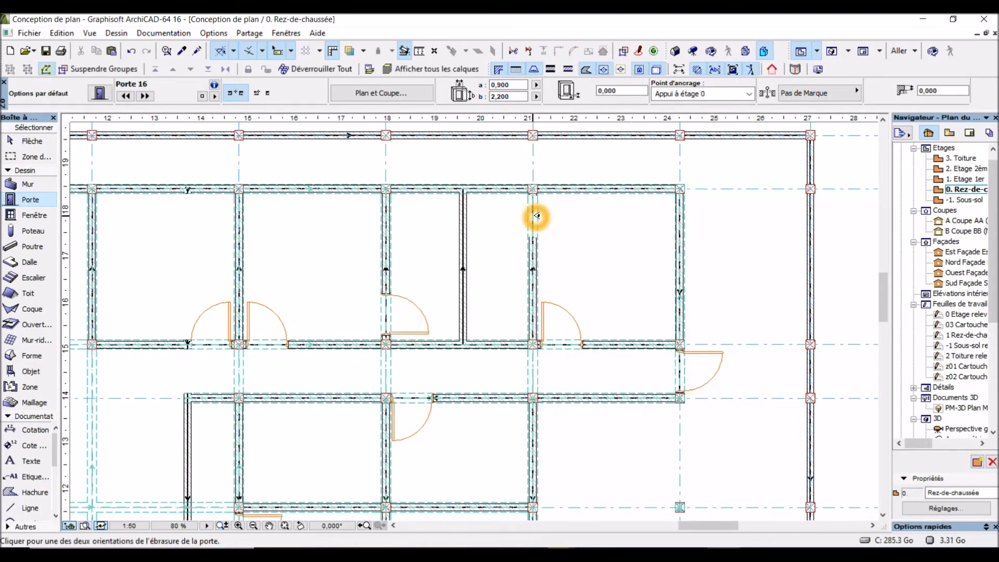
pyautogui.click(506, 211)
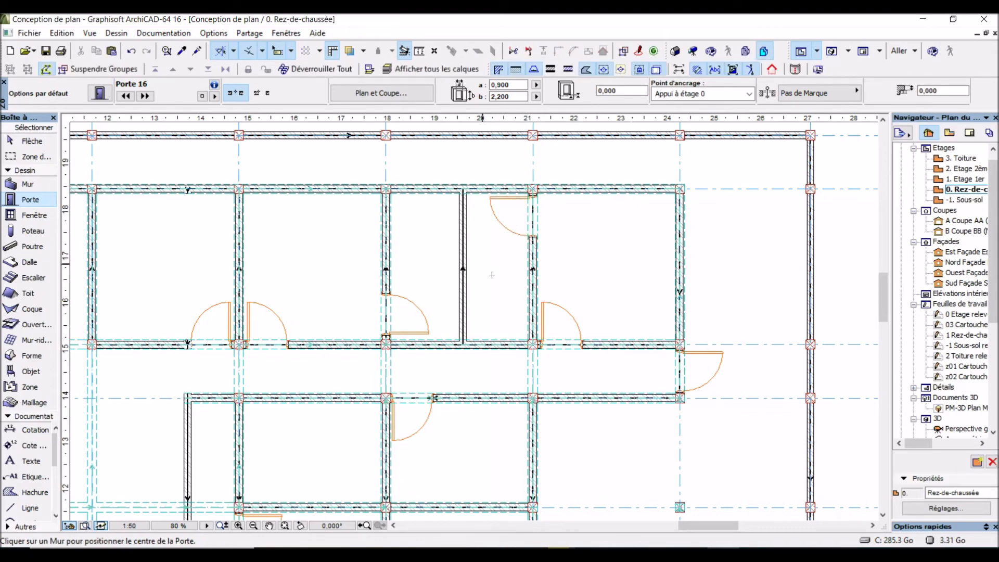
pyautogui.scroll(-2, 486, 248)
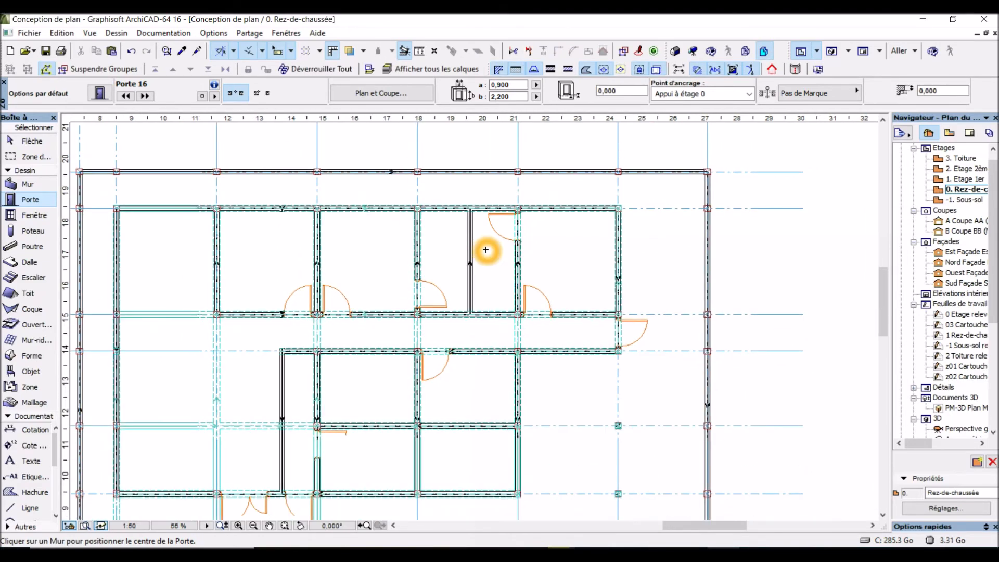
pyautogui.click(357, 221)
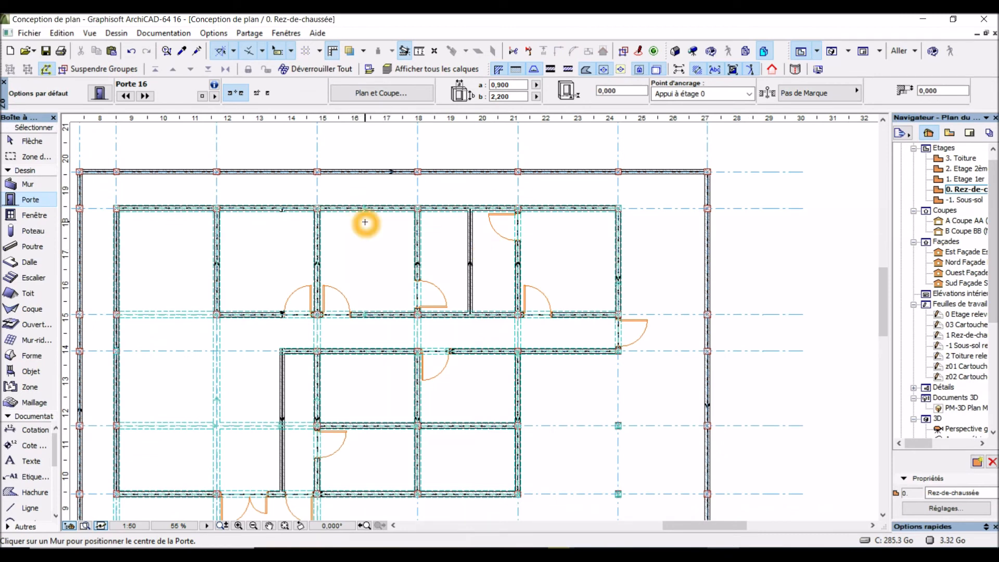
# Choose Fenêtre châssis double 16 from Fenêtres basiques 16 as the default window.
pyautogui.click(30, 220)
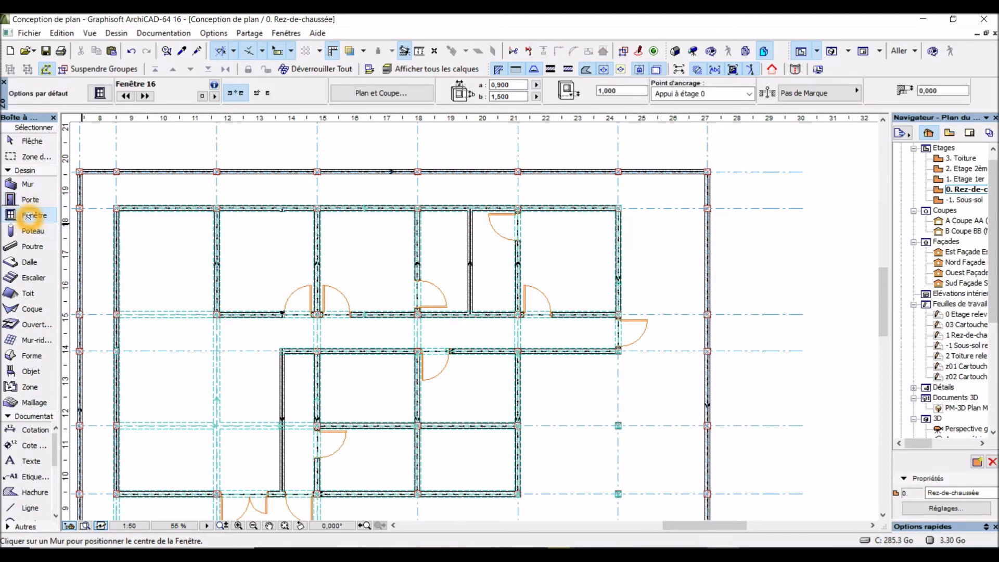
pyautogui.hotkey('ctrl', 't')
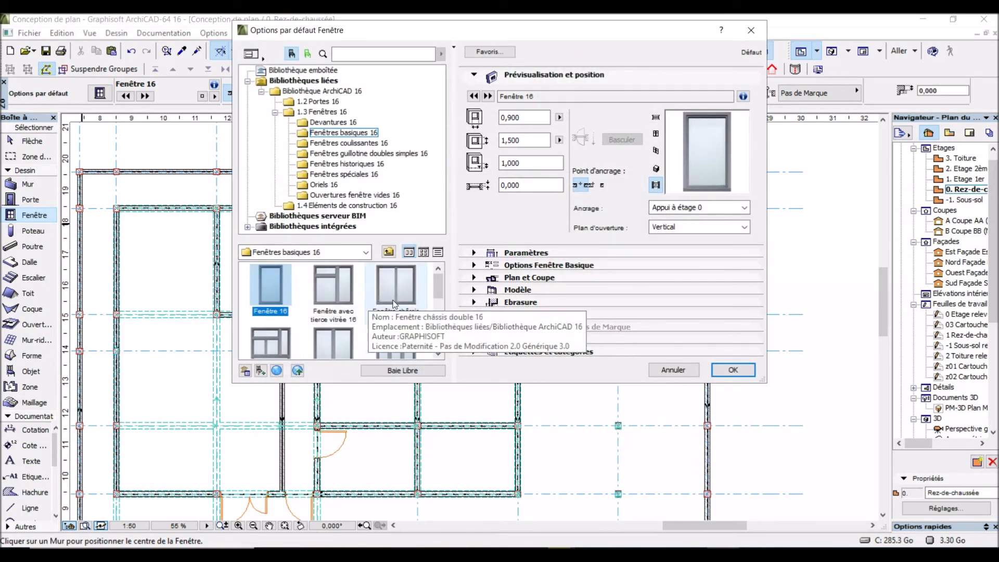
pyautogui.click(401, 292)
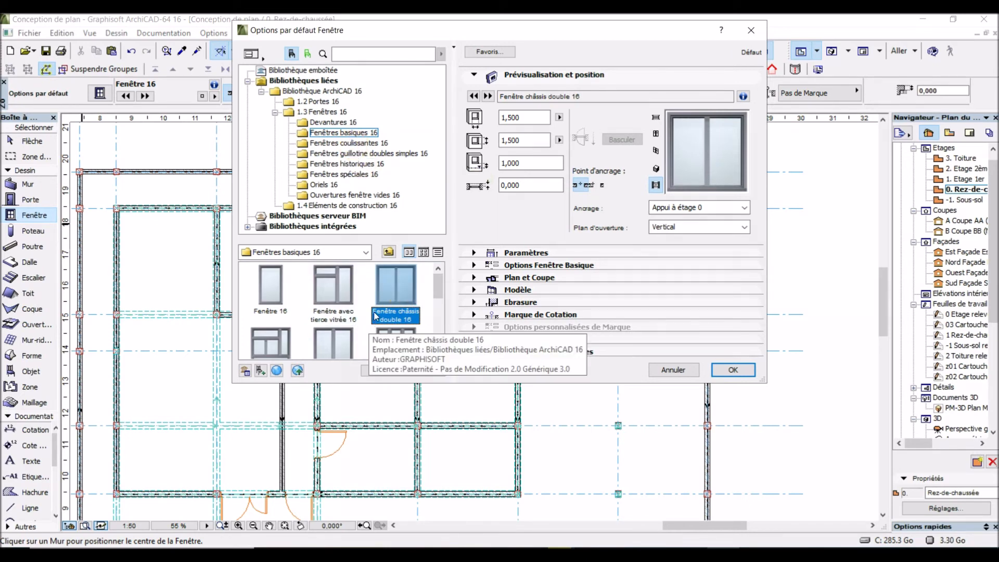
pyautogui.click(394, 306)
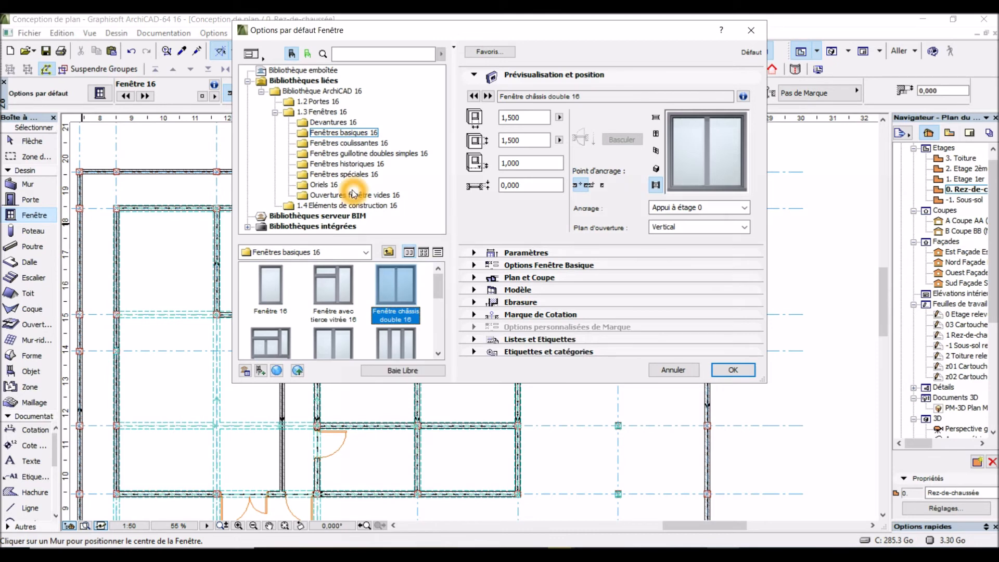
pyautogui.click(363, 144)
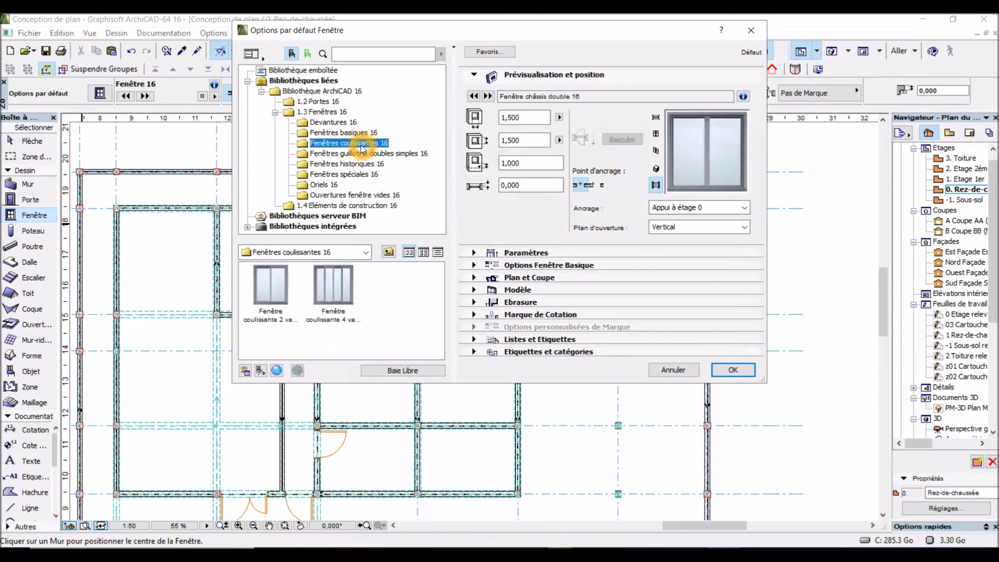
pyautogui.click(353, 134)
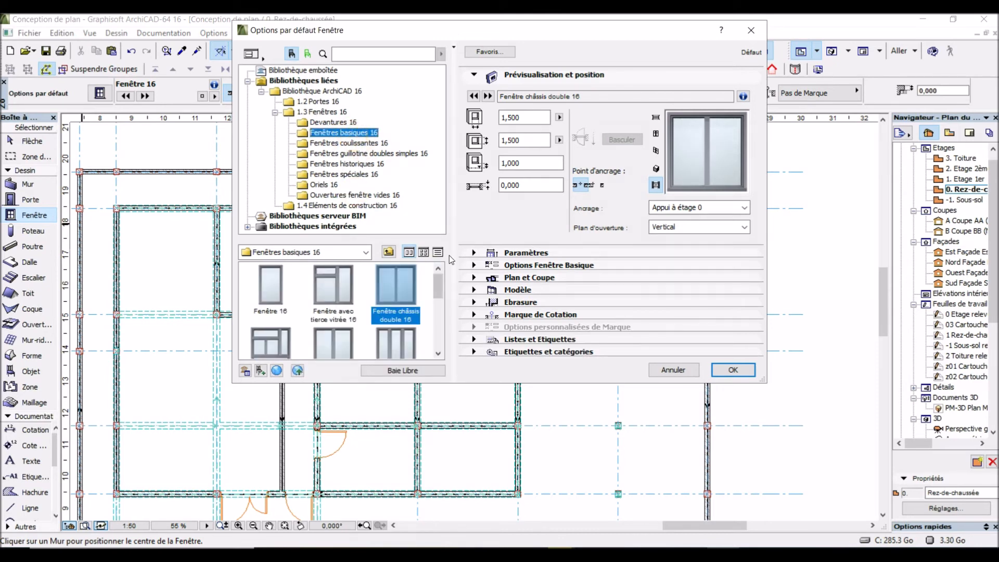
# Set the default window to 1,500 wide and 1,200 high, with a sill height of 1,000.
pyautogui.click(523, 119)
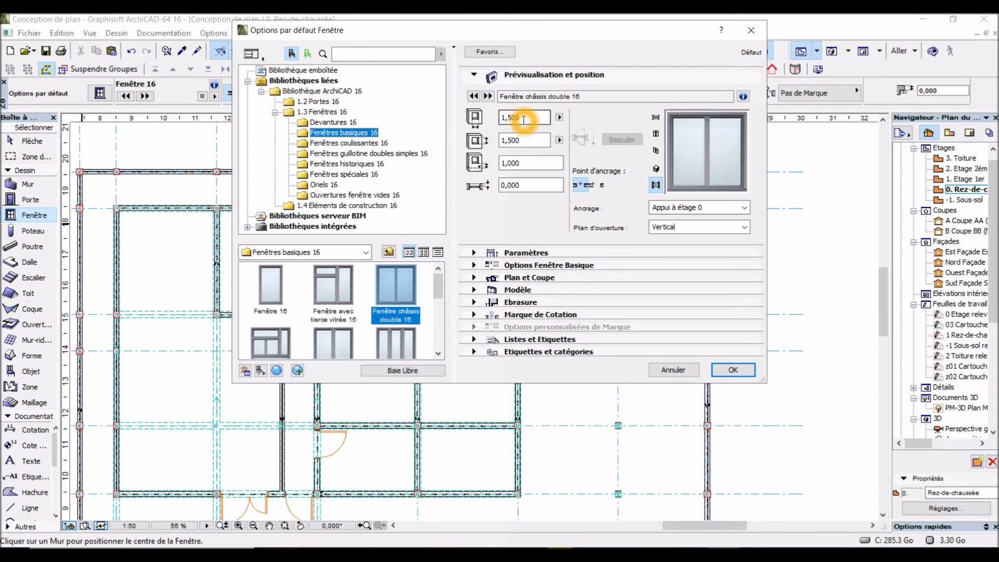
pyautogui.click(522, 140)
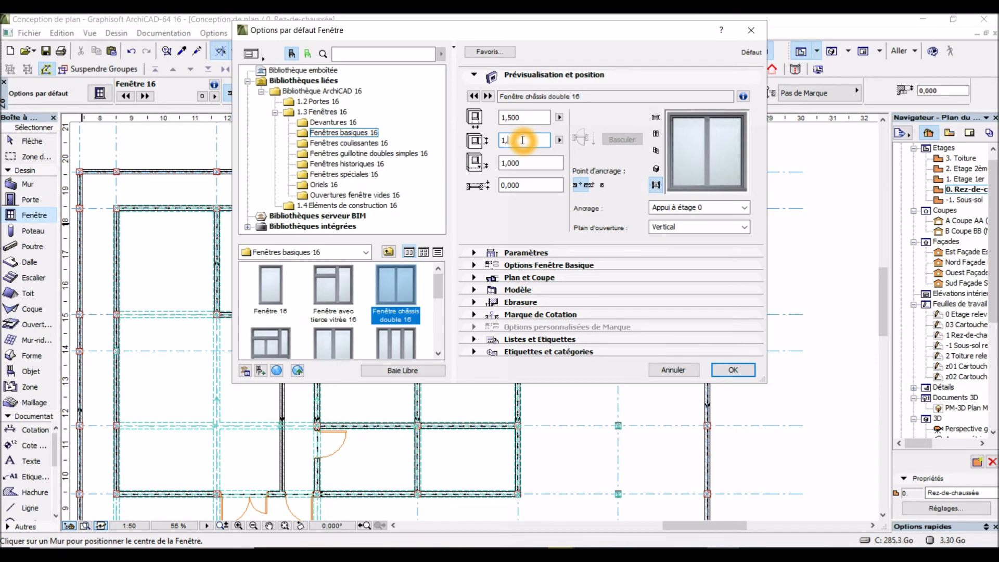
pyautogui.write('1,200')
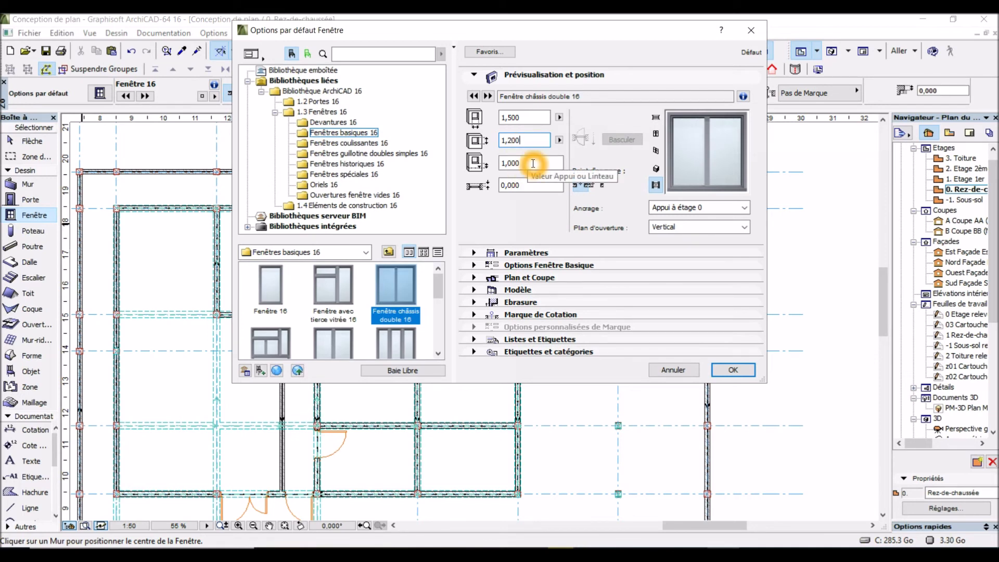
pyautogui.click(533, 163)
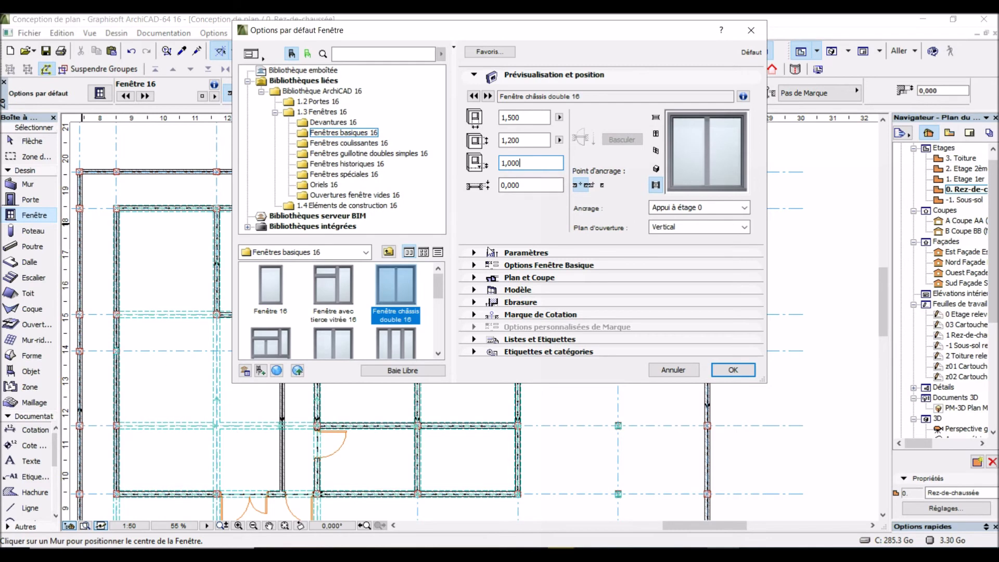
# Examine the window's basic options: nominal sizes, general options, shape, frame and sash settings.
pyautogui.click(474, 266)
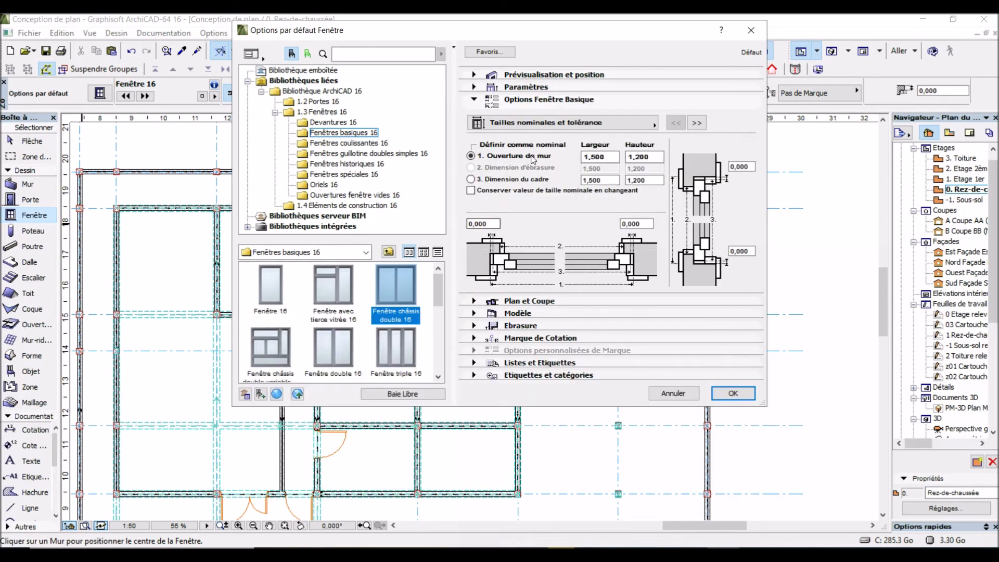
pyautogui.click(697, 123)
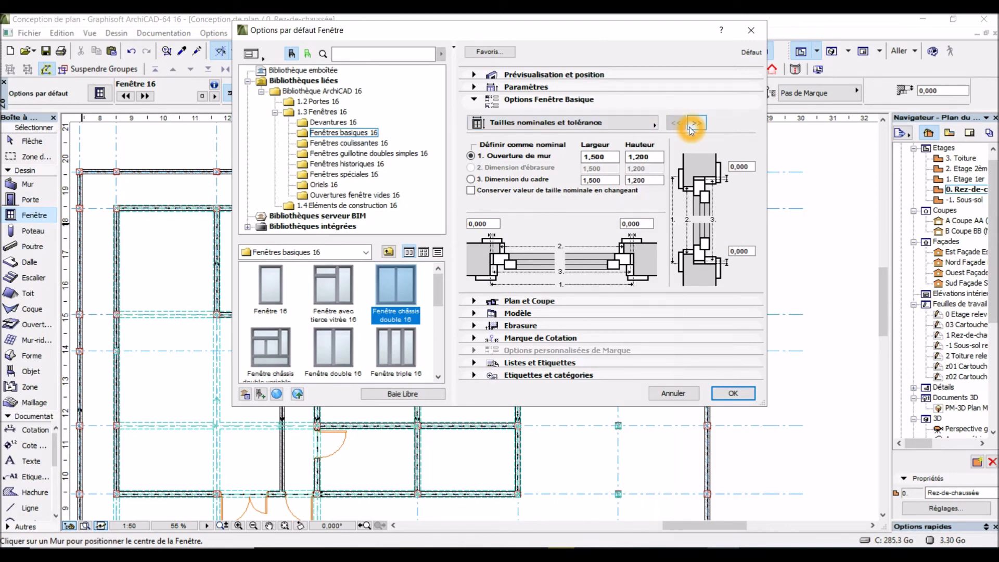
pyautogui.click(694, 128)
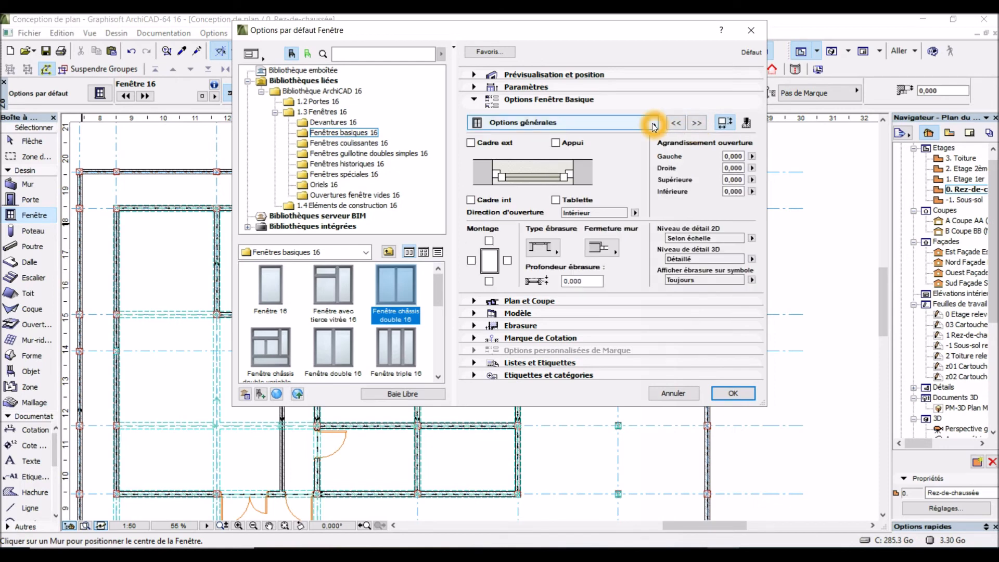
pyautogui.click(698, 127)
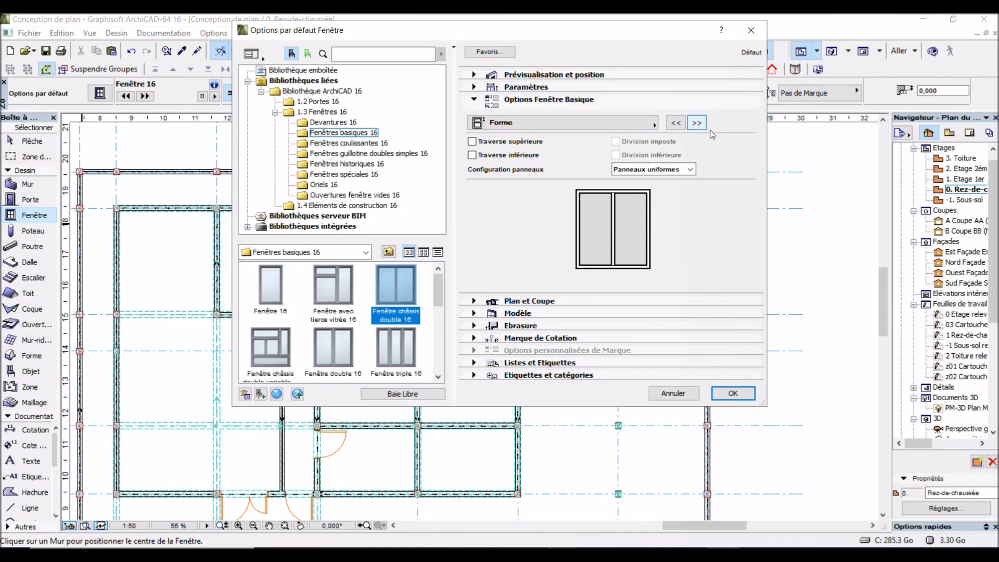
pyautogui.click(650, 124)
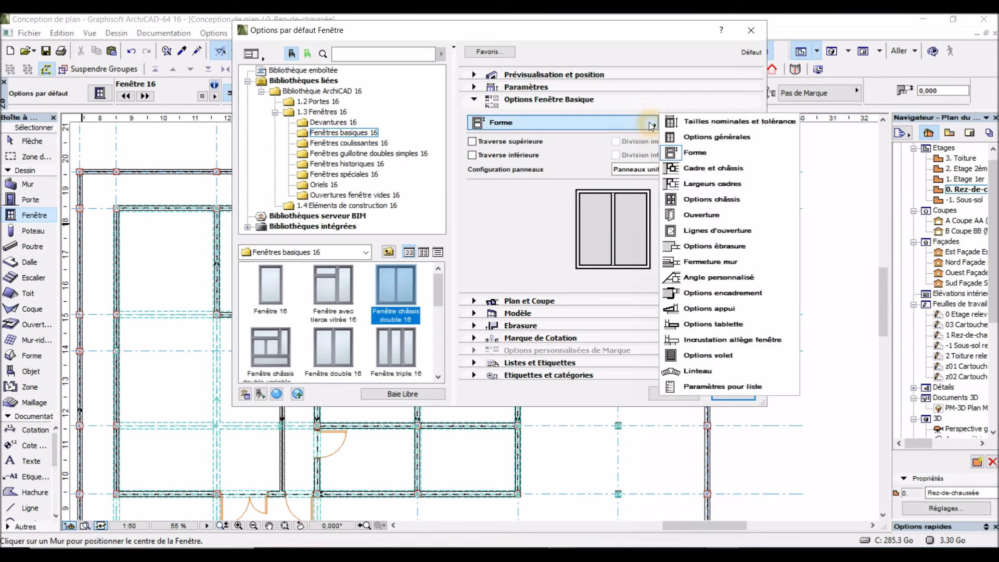
pyautogui.click(648, 122)
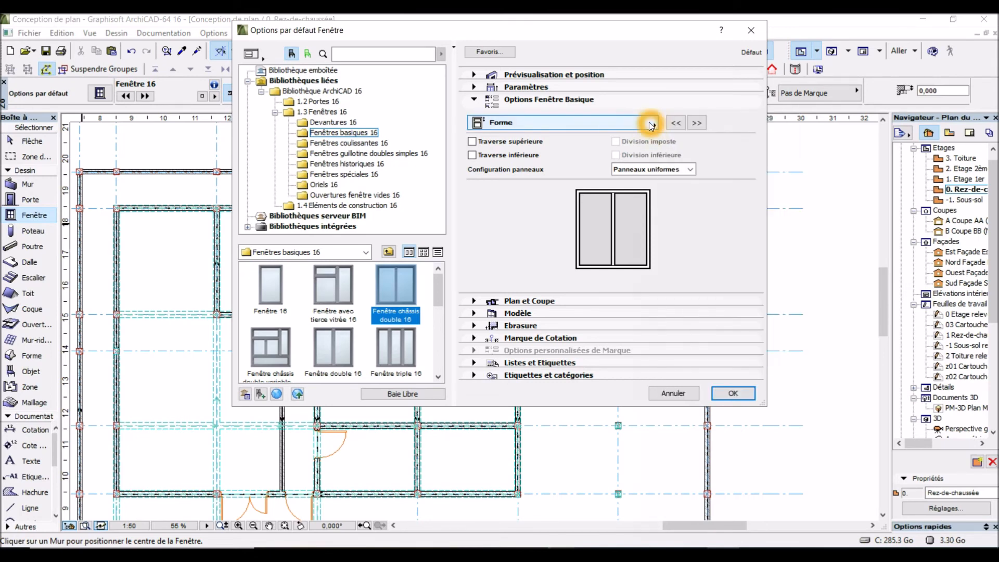
pyautogui.click(697, 125)
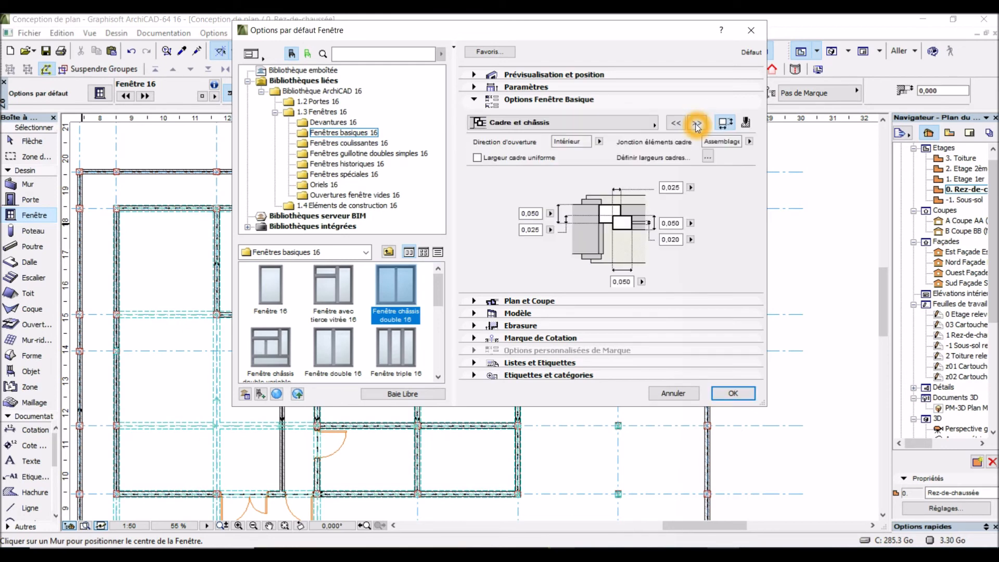
pyautogui.click(696, 128)
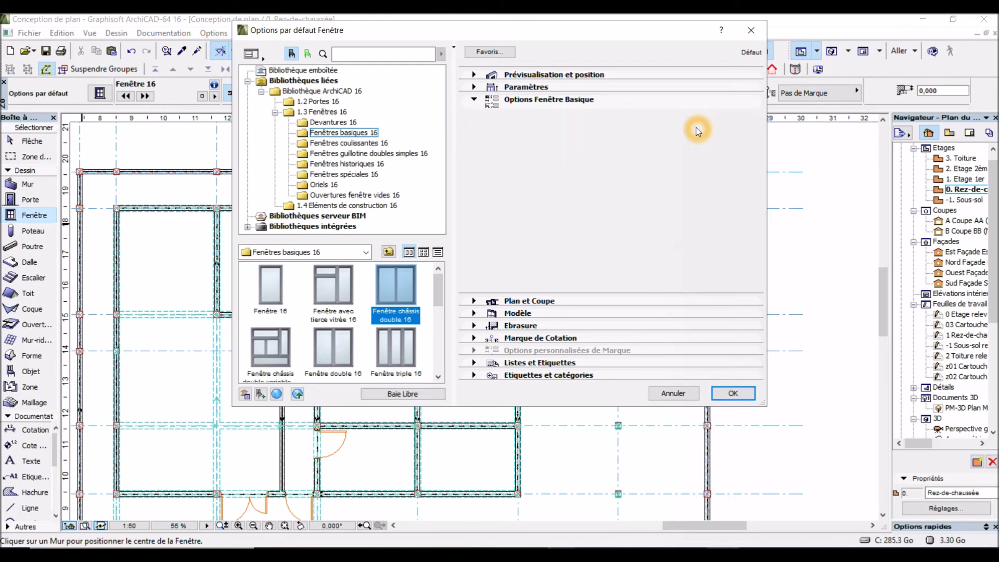
pyautogui.click(697, 128)
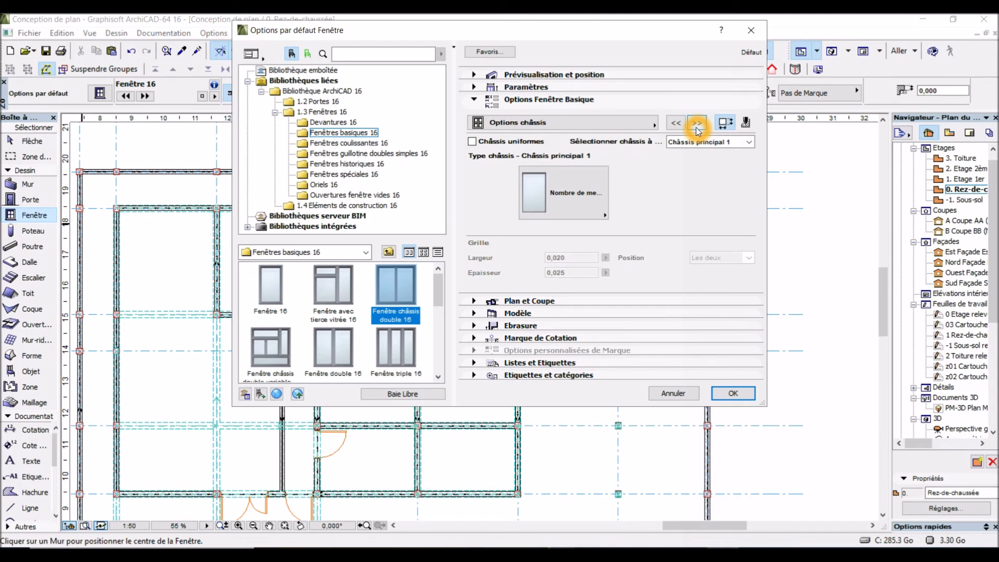
# Examine the sash types available for the window's main sash.
pyautogui.click(596, 208)
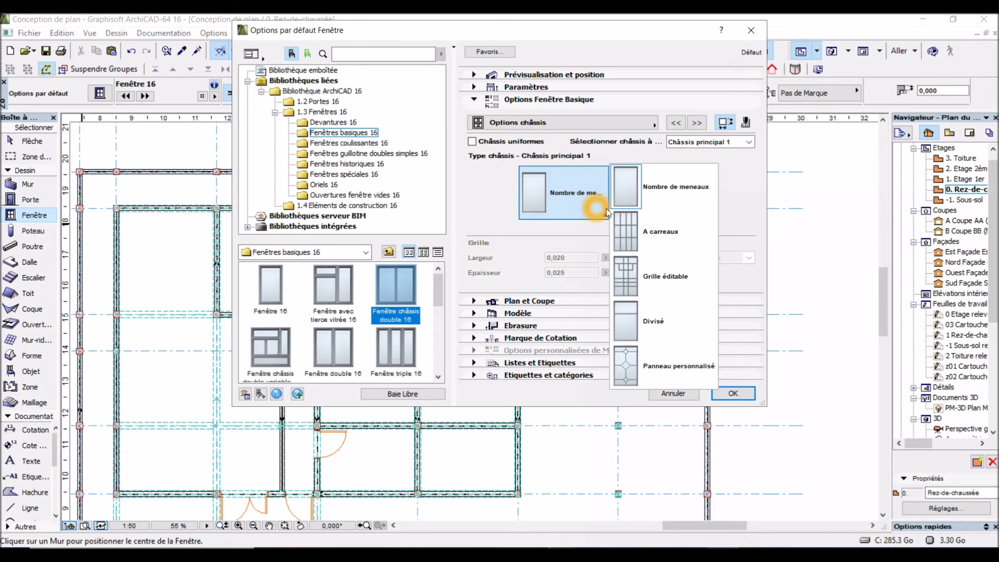
pyautogui.click(662, 241)
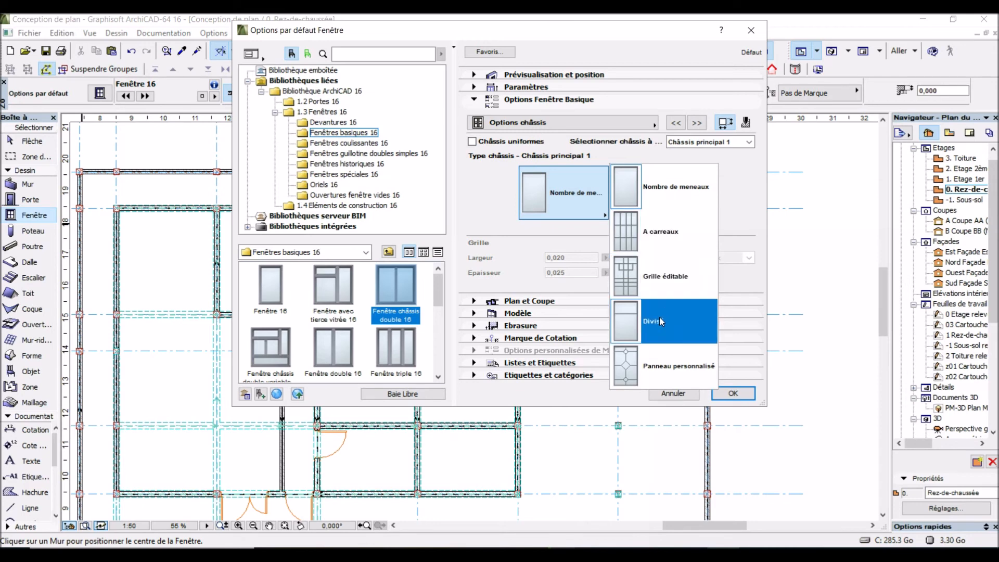
pyautogui.click(574, 202)
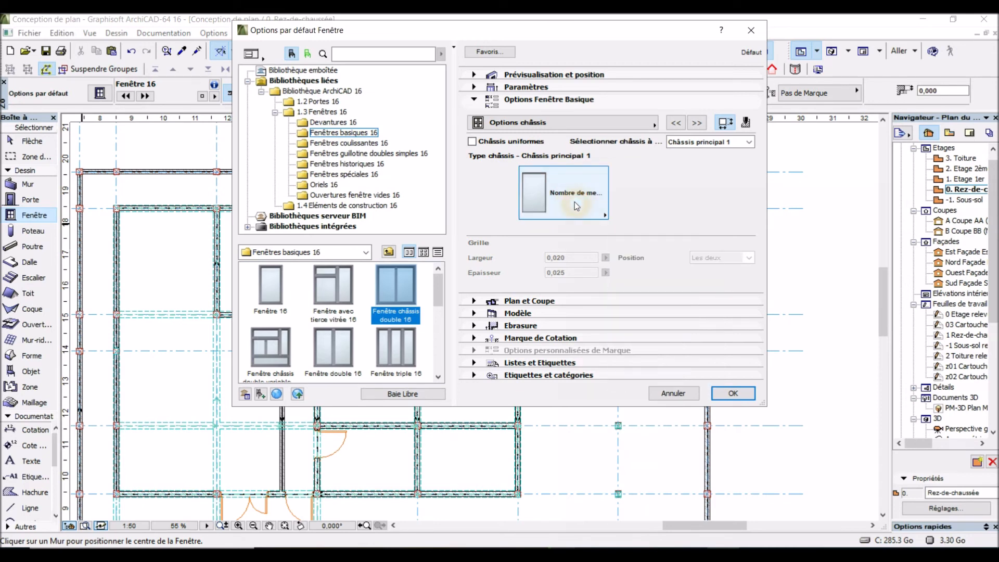
# Set the second 3D opening angle of the window's main sashes to 65°.
pyautogui.click(699, 125)
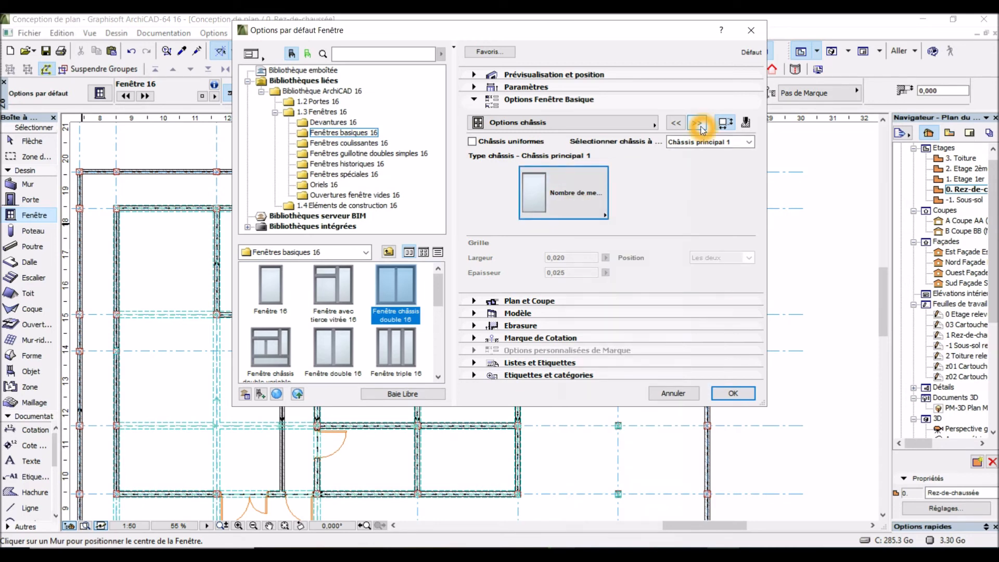
pyautogui.click(700, 125)
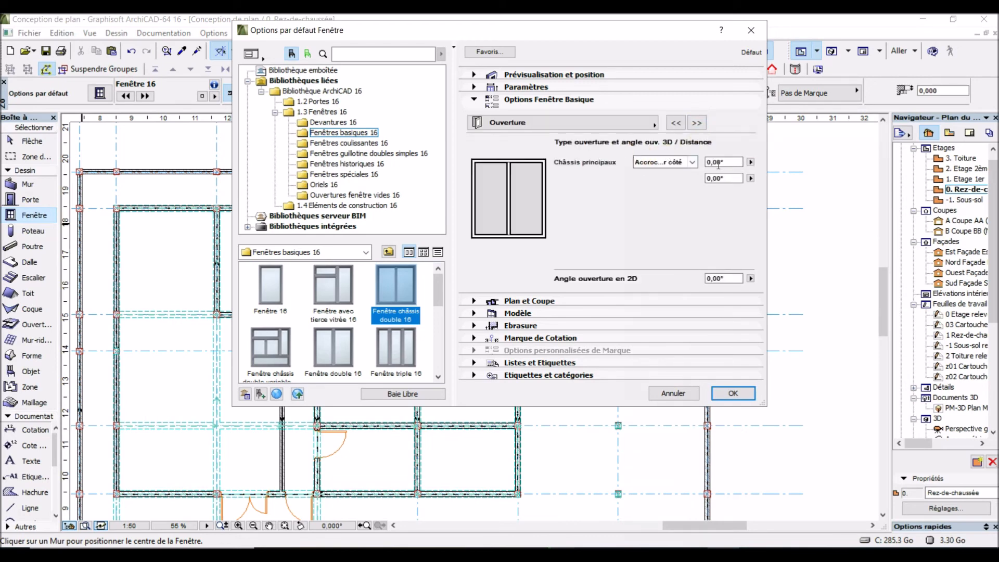
pyautogui.click(729, 179)
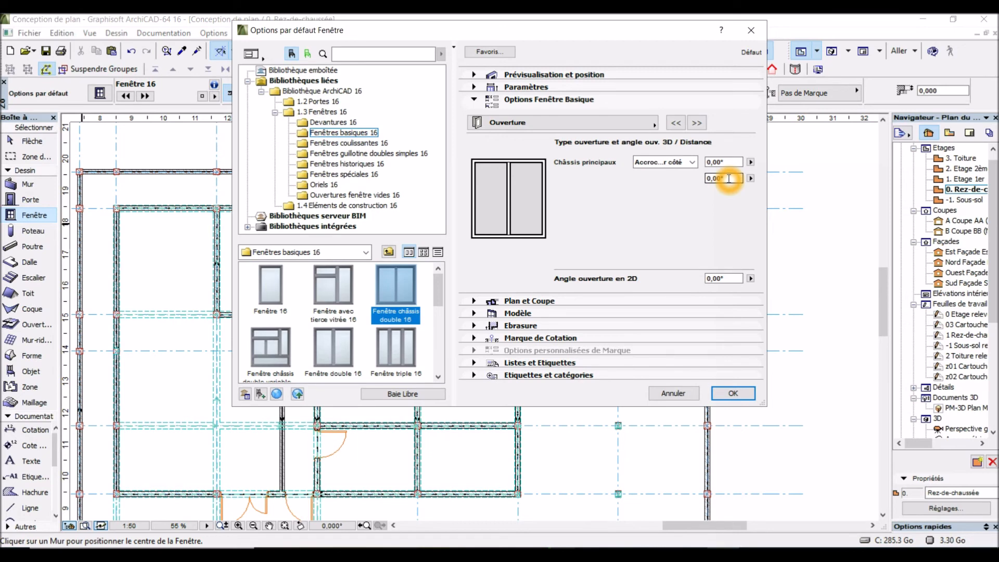
pyautogui.click(751, 178)
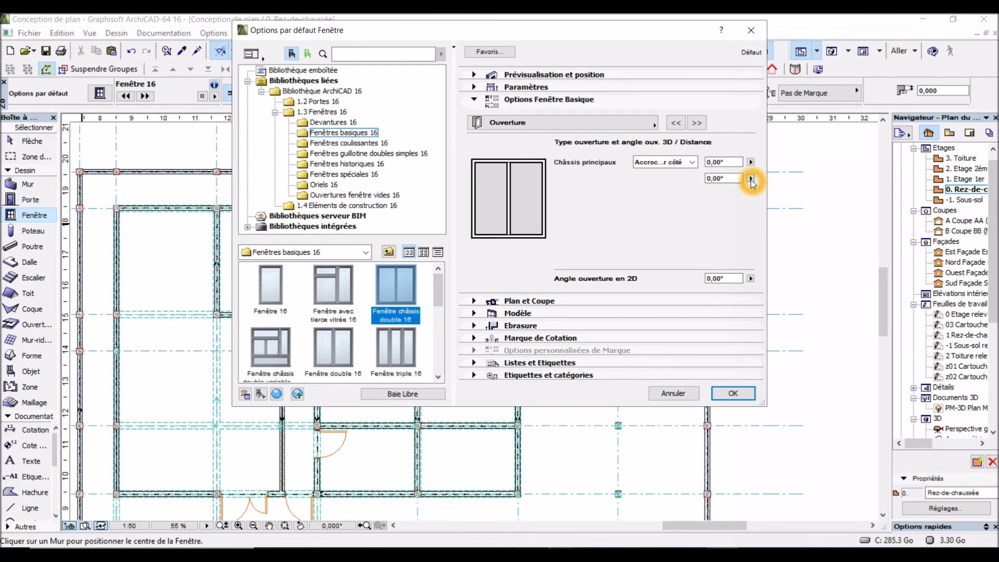
pyautogui.click(751, 178)
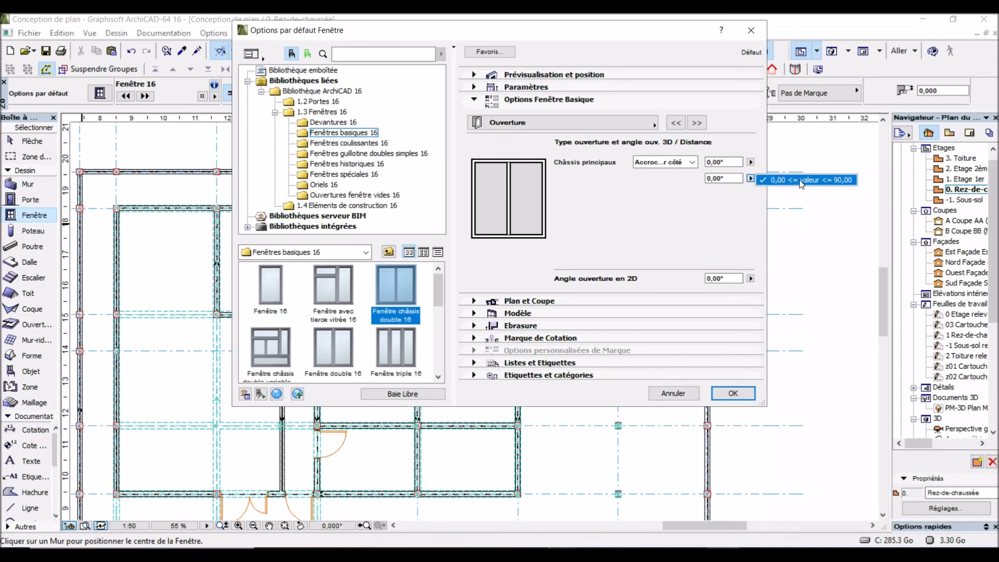
pyautogui.click(727, 178)
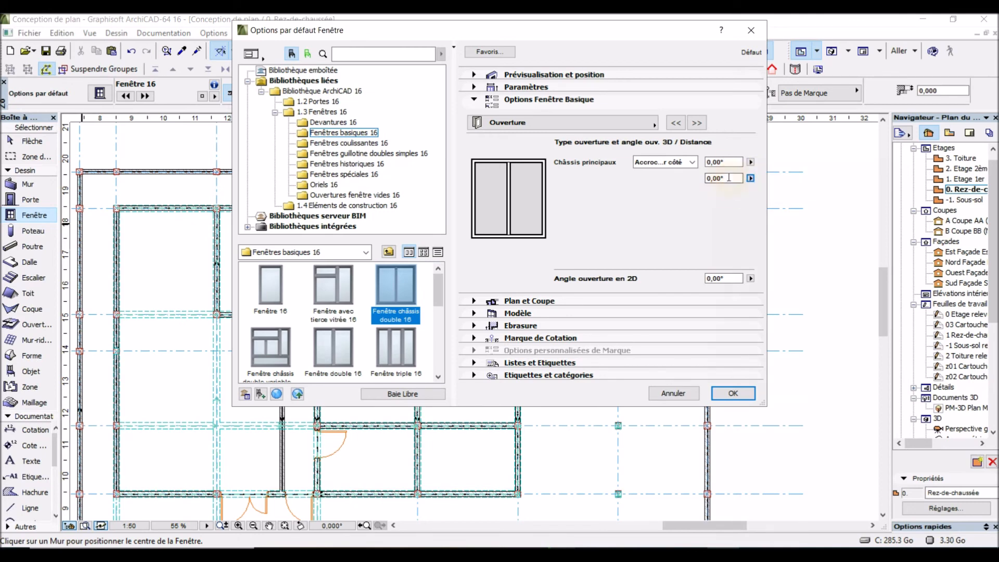
pyautogui.moveTo(729, 178); pyautogui.dragTo(649, 189)
pyautogui.write('65')
# Override the model view options for the window's 3D projections, turn off its opening lines, and accept the default window settings.
pyautogui.click(697, 124)
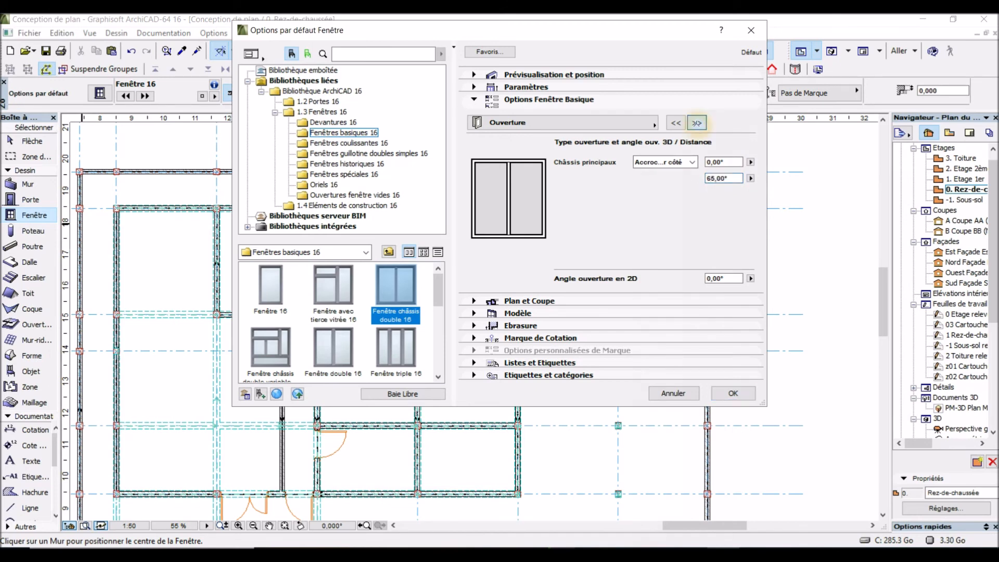
pyautogui.click(697, 125)
pyautogui.click(608, 159)
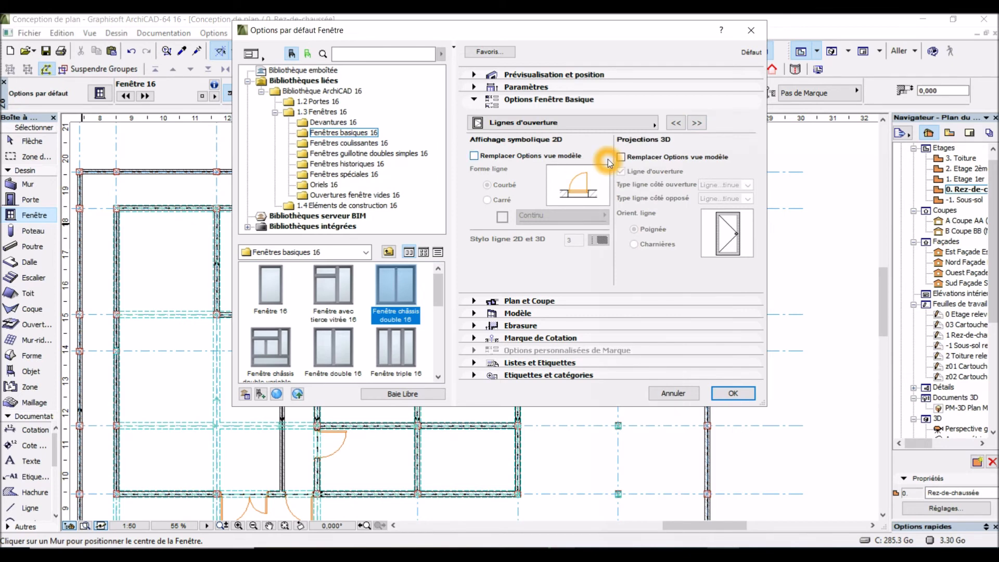
pyautogui.click(731, 243)
pyautogui.click(733, 228)
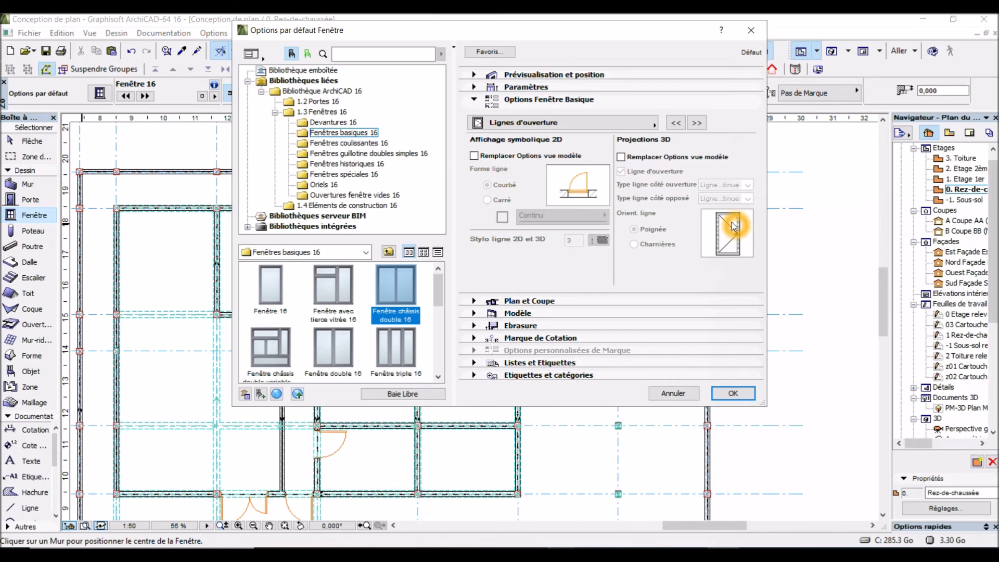
pyautogui.click(621, 157)
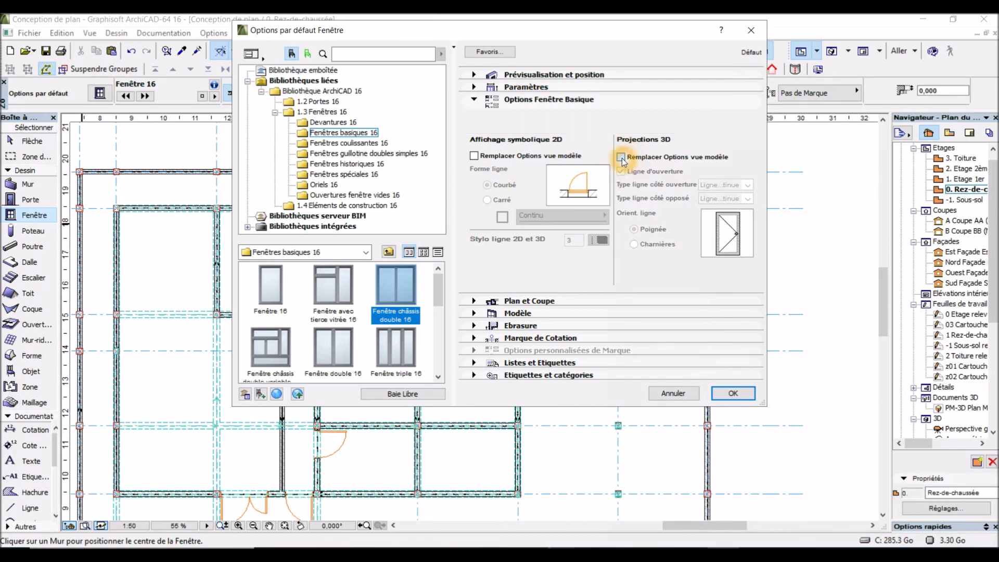
pyautogui.click(621, 172)
pyautogui.click(621, 172)
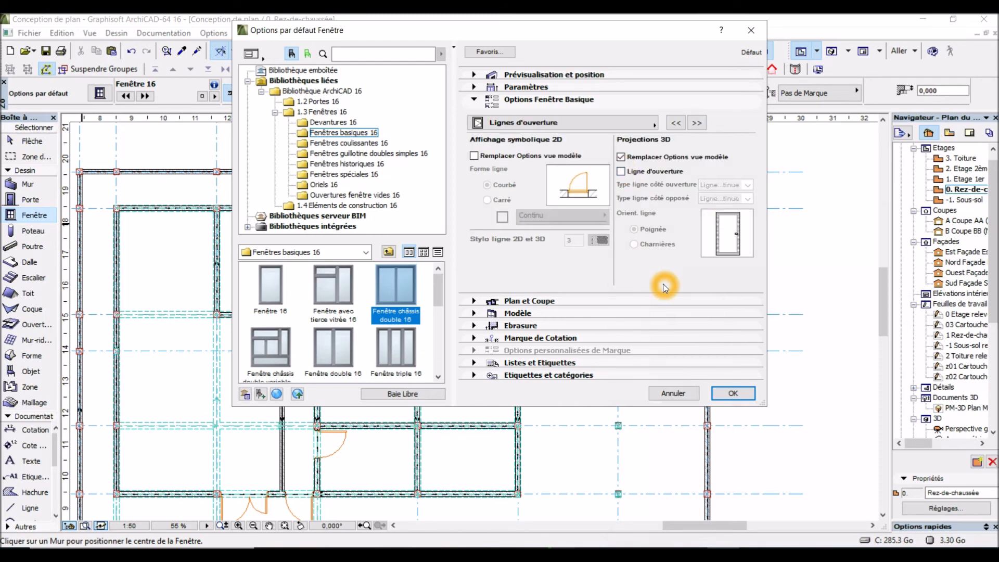
pyautogui.click(731, 394)
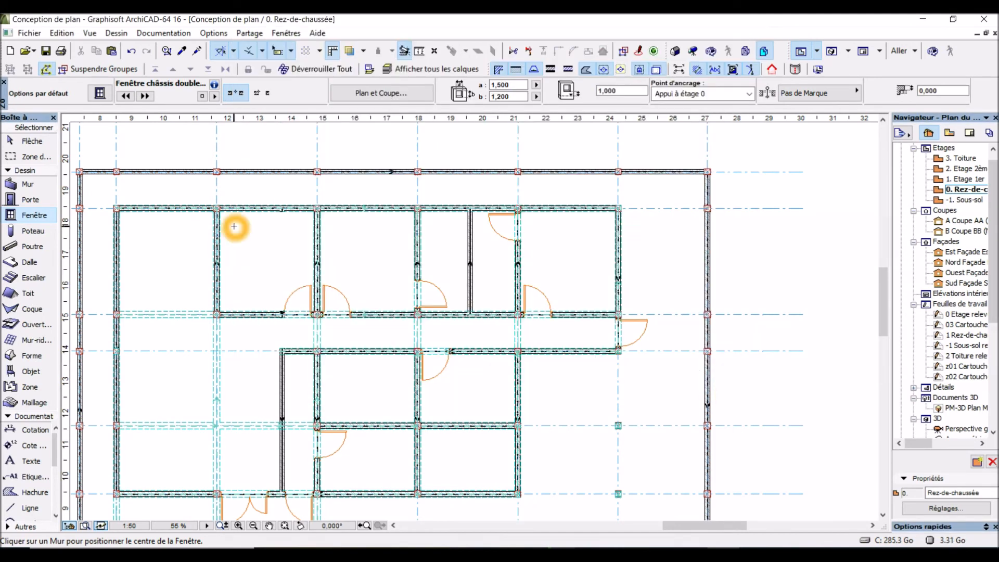
# Place four windows in the building's north wall, one each in the three westernmost rooms and the easternmost room, oriented toward the interior.
pyautogui.click(166, 209)
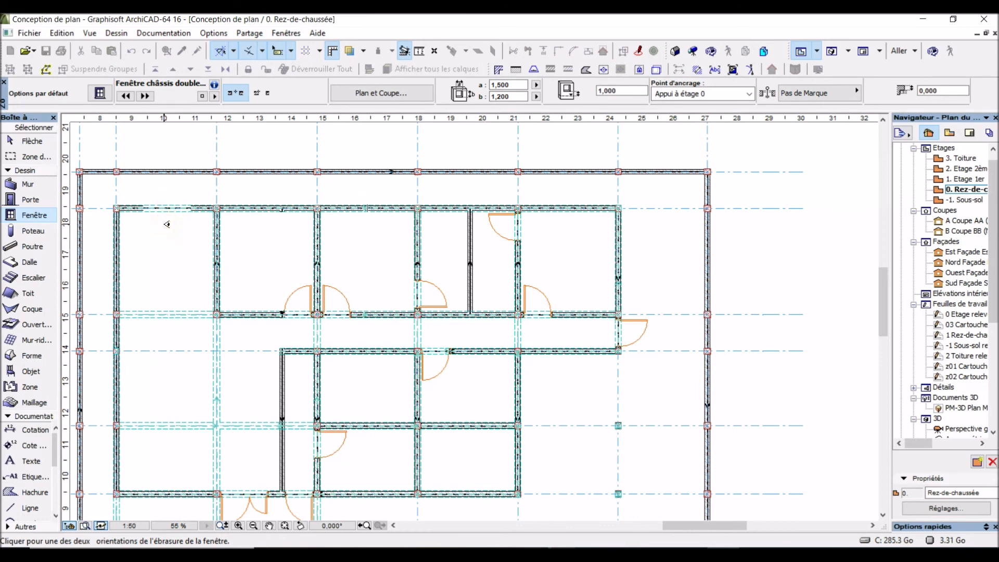
pyautogui.click(165, 224)
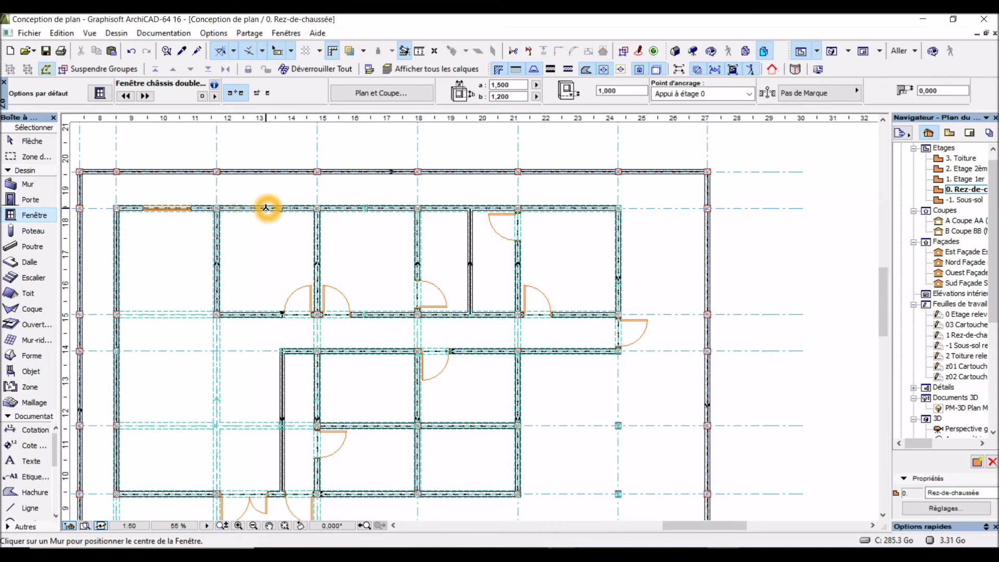
pyautogui.click(266, 207)
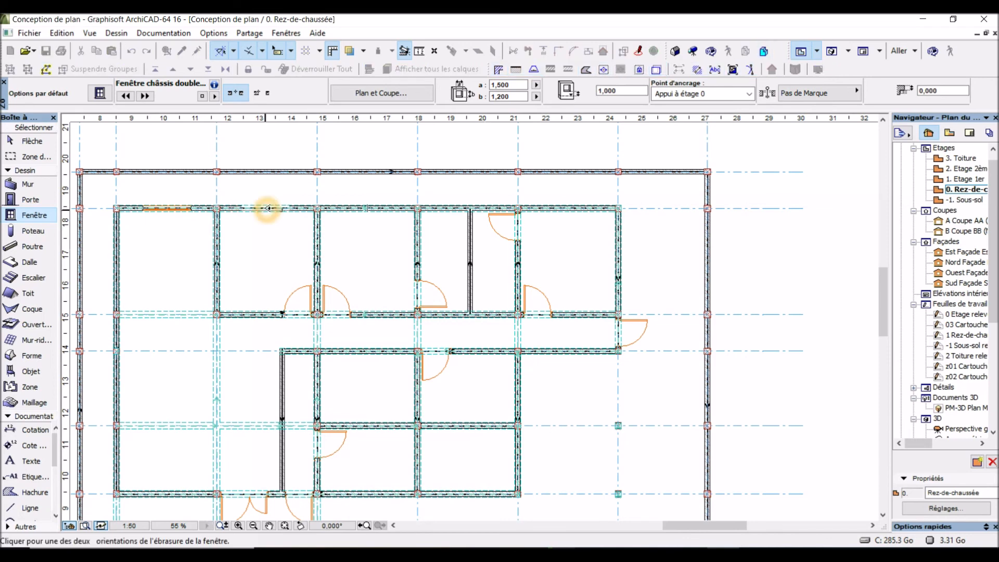
pyautogui.click(285, 232)
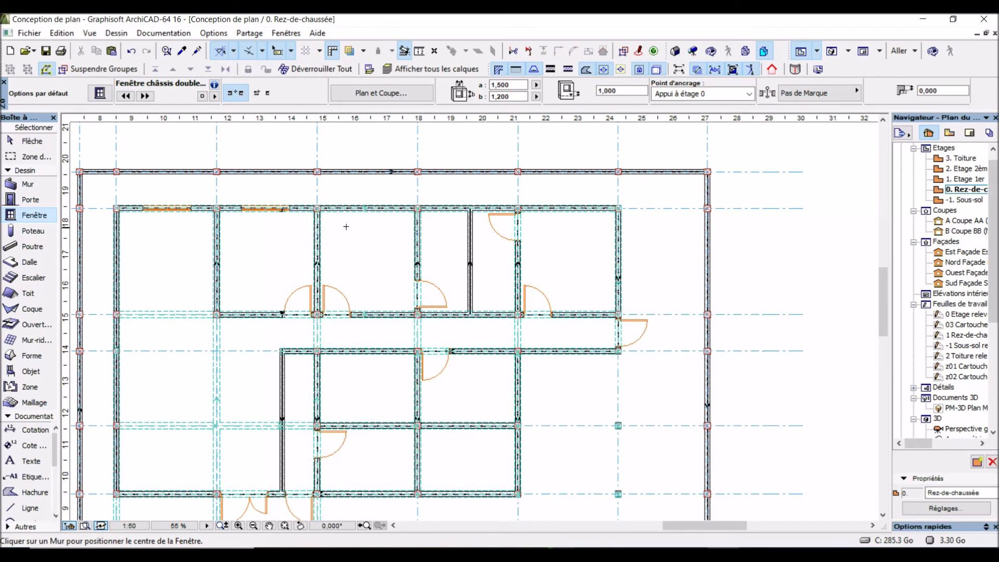
pyautogui.click(370, 208)
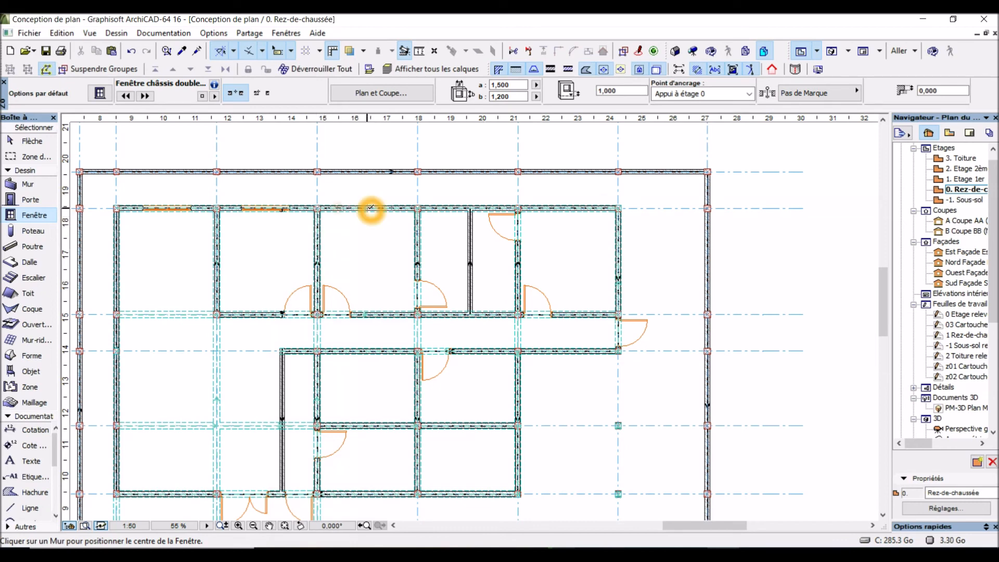
pyautogui.click(366, 221)
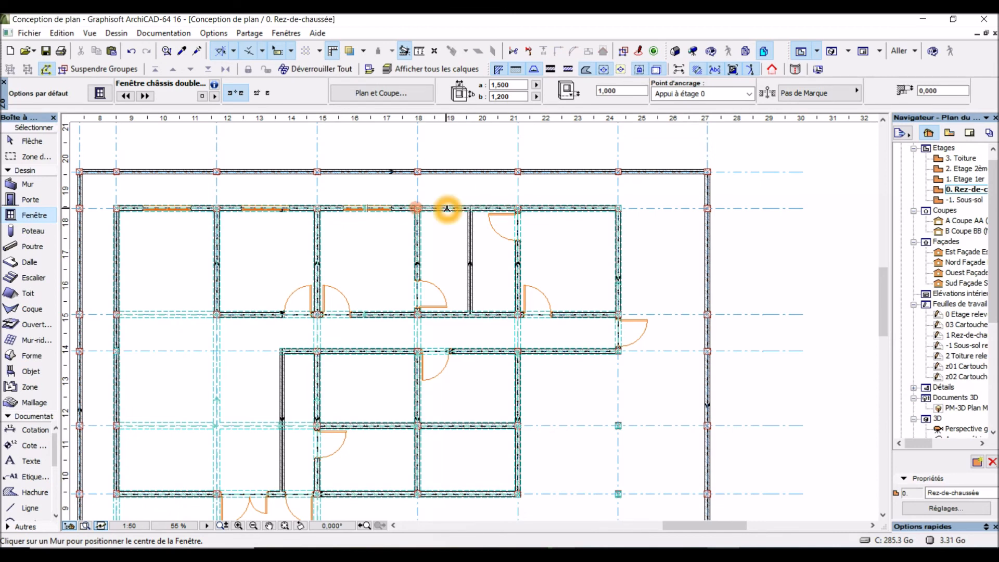
pyautogui.click(570, 209)
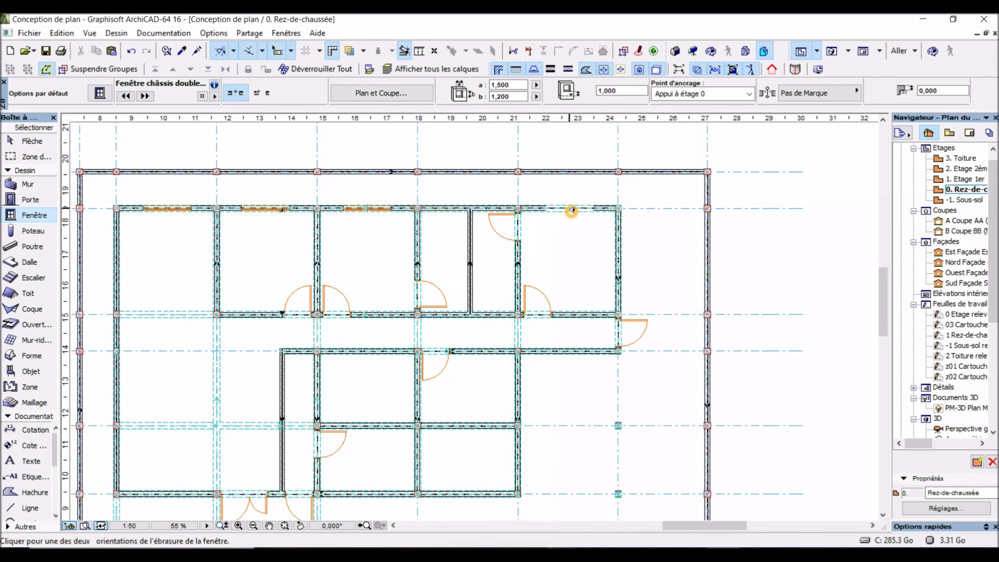
pyautogui.click(565, 249)
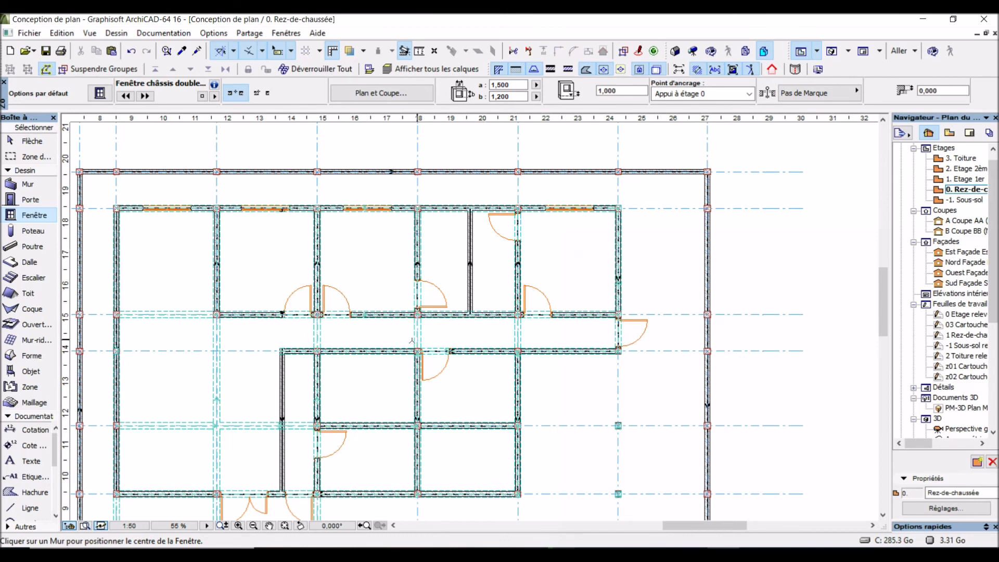
# Place a window midway along the south wall of the southeast room, oriented toward the interior.
pyautogui.click(472, 492)
pyautogui.click(483, 472)
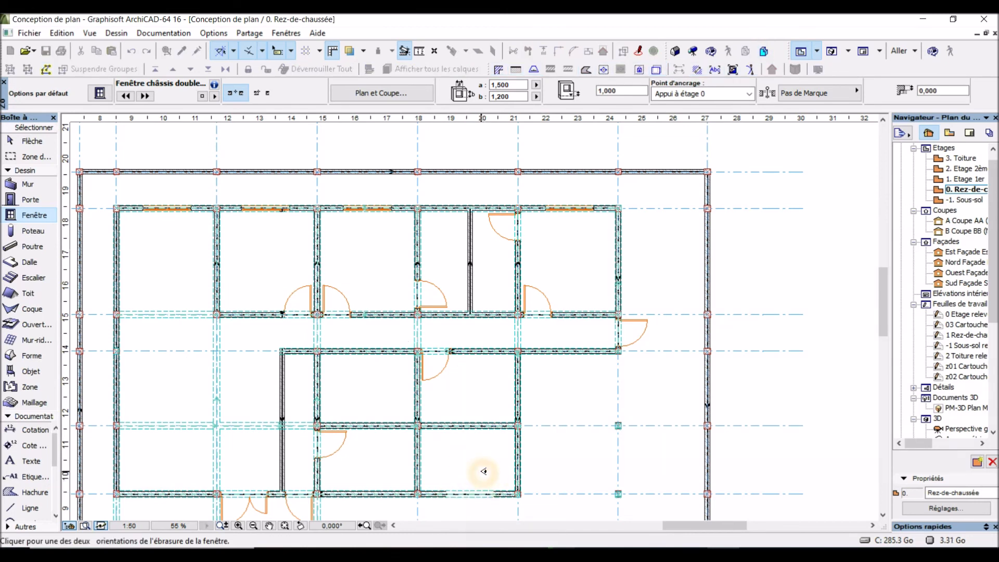
pyautogui.click(370, 490)
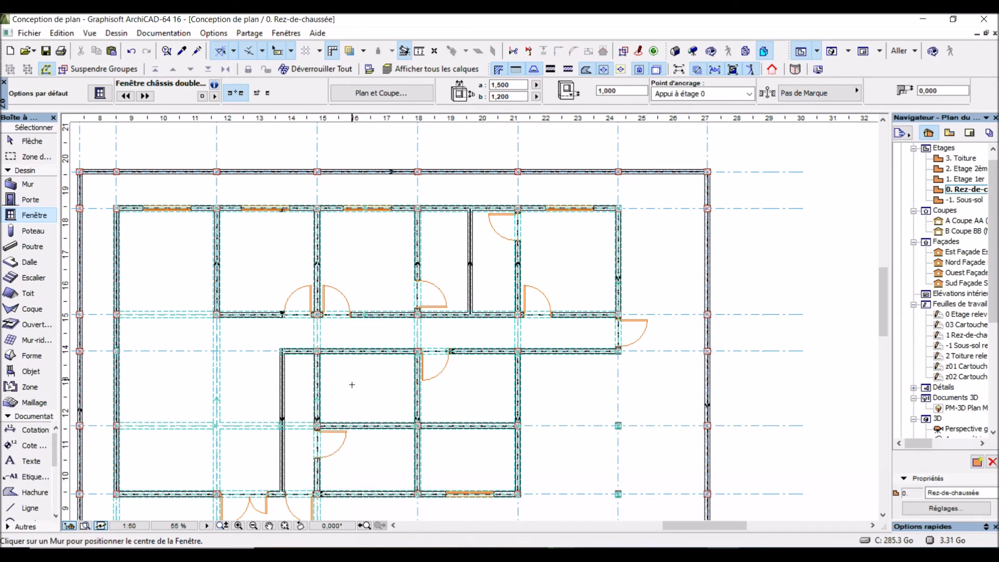
pyautogui.click(371, 385)
# Place two windows in the large west room's west wall and one in its south wall, all oriented toward the interior.
pyautogui.click(119, 281)
pyautogui.click(119, 255)
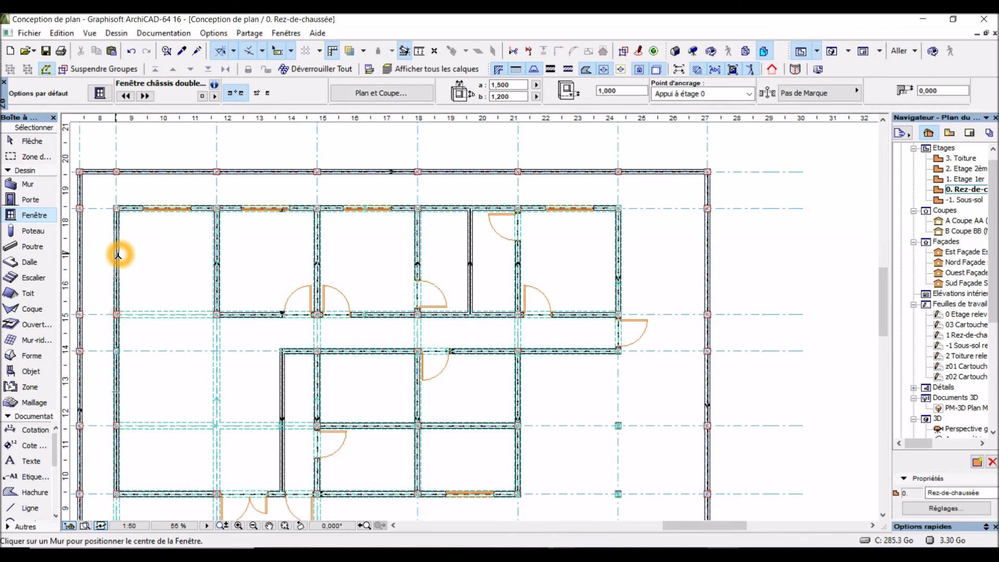
pyautogui.click(118, 260)
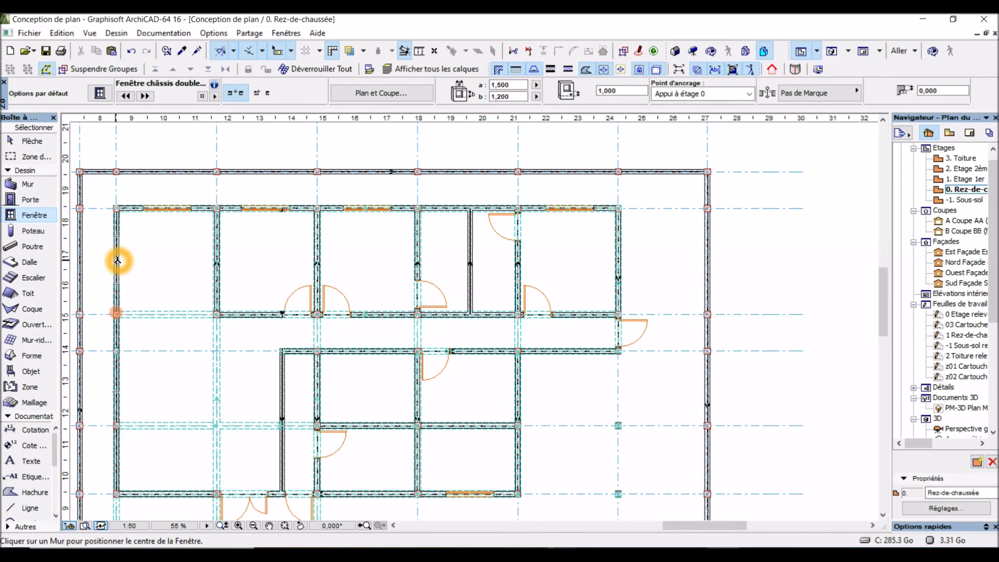
pyautogui.click(134, 263)
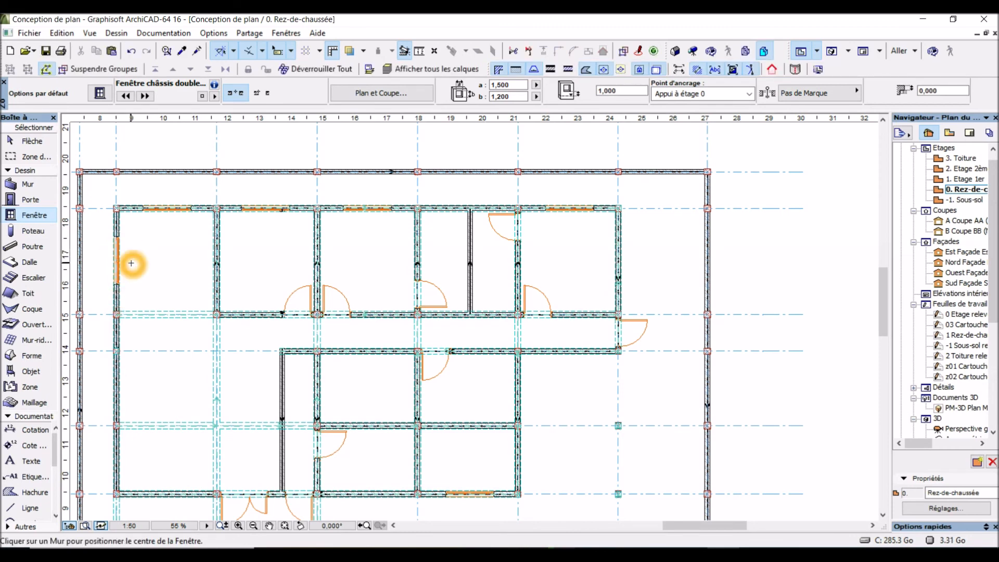
pyautogui.click(121, 397)
pyautogui.click(148, 391)
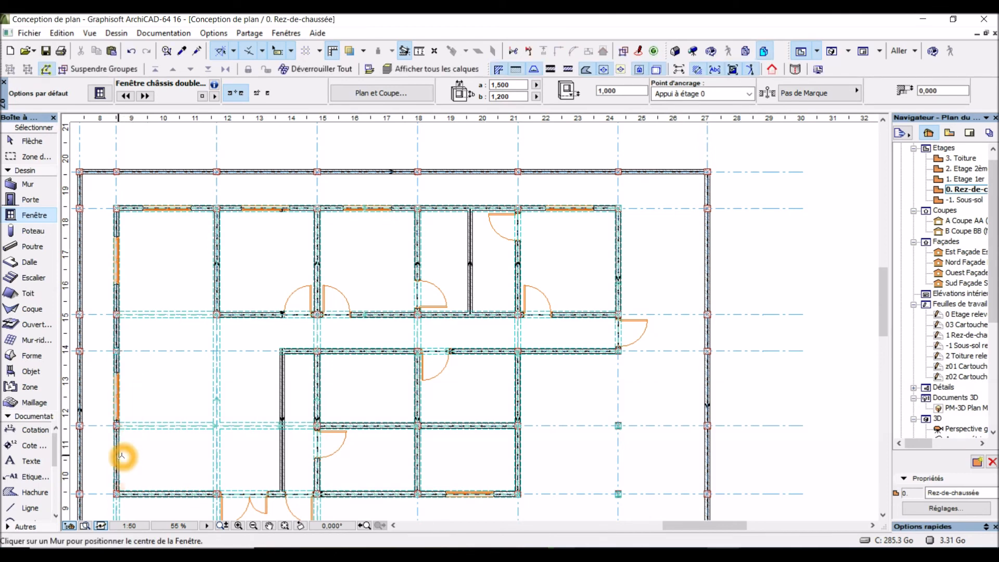
pyautogui.click(168, 490)
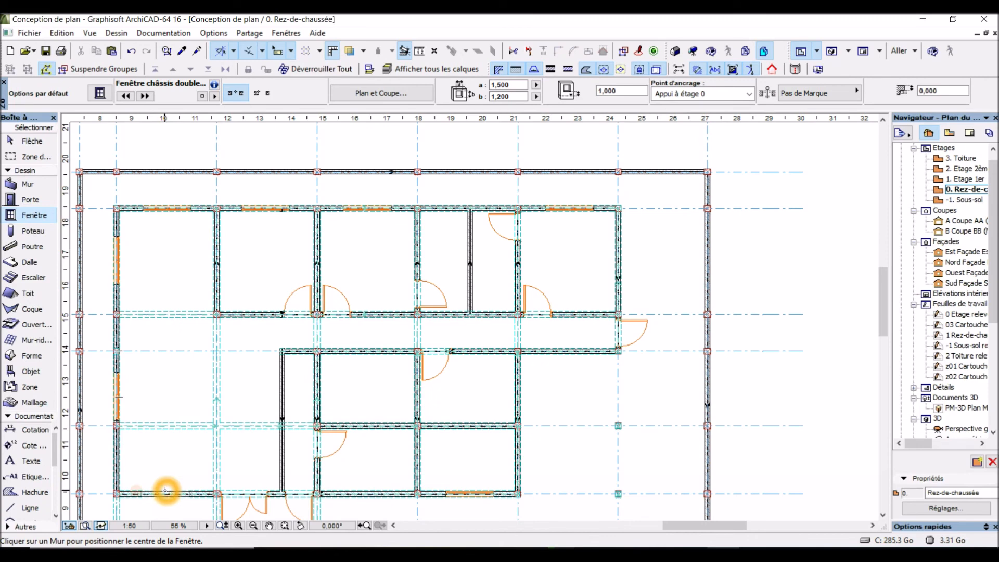
pyautogui.click(161, 467)
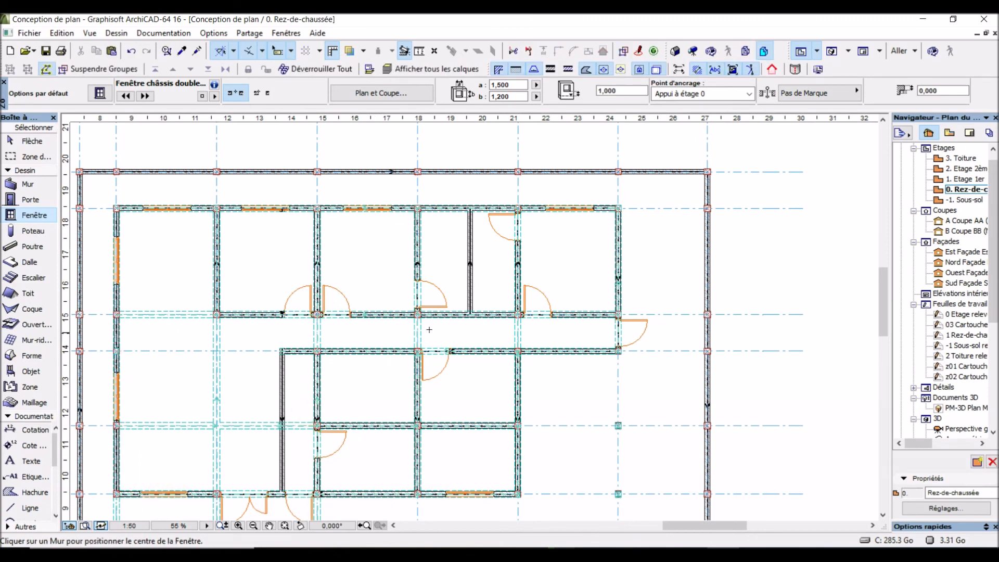
# Examine the placed windows from several angles in the 3D perspective.
pyautogui.click(833, 51)
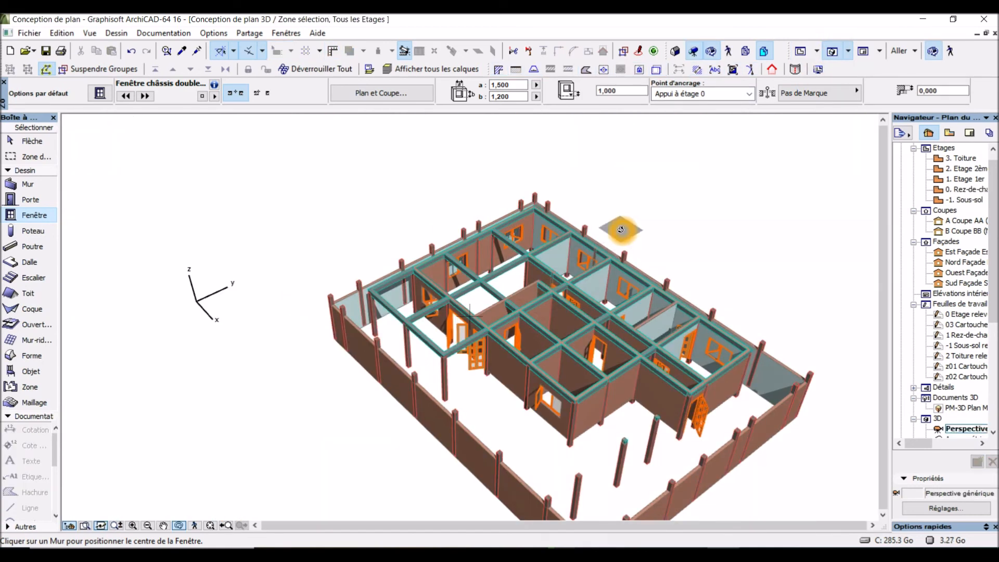
pyautogui.moveTo(621, 230); pyautogui.dragTo(654, 198)
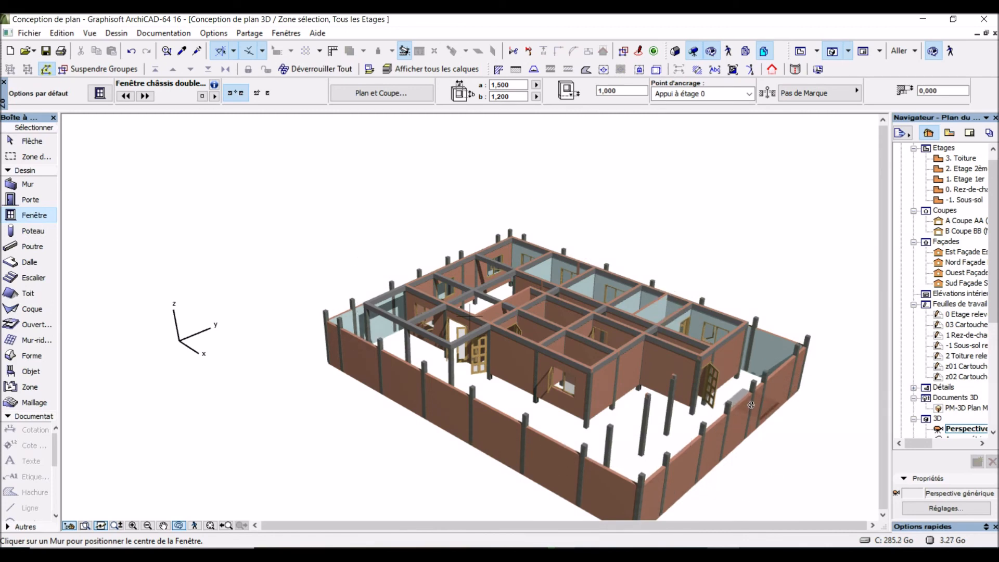
pyautogui.click(510, 431)
pyautogui.click(440, 425)
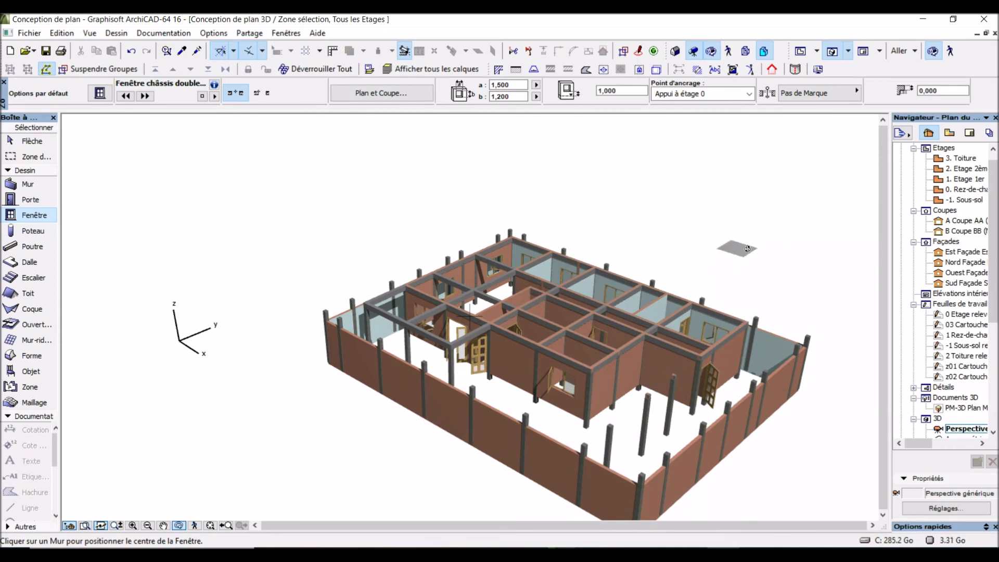
pyautogui.moveTo(747, 249); pyautogui.dragTo(694, 261)
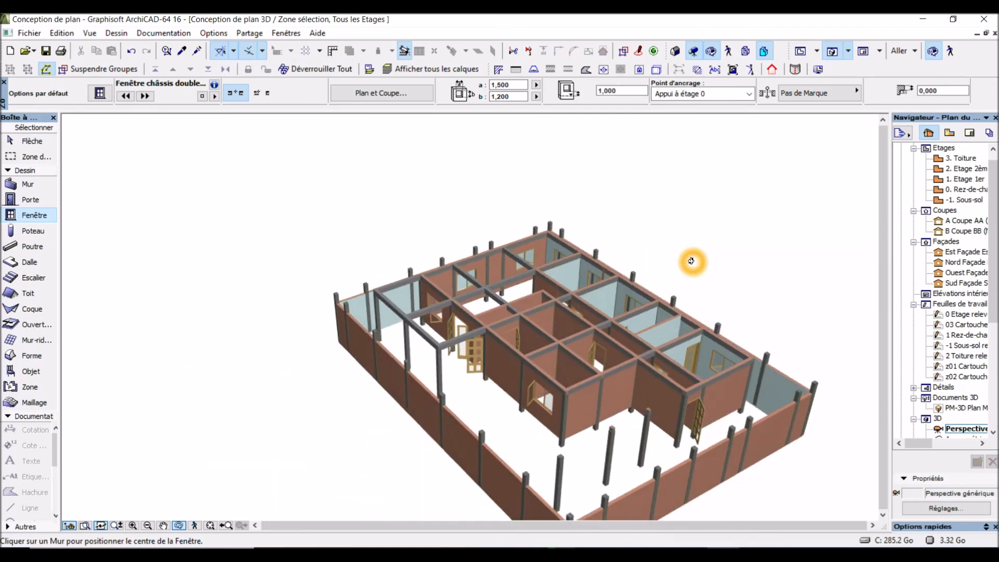
pyautogui.click(801, 51)
pyautogui.click(537, 188)
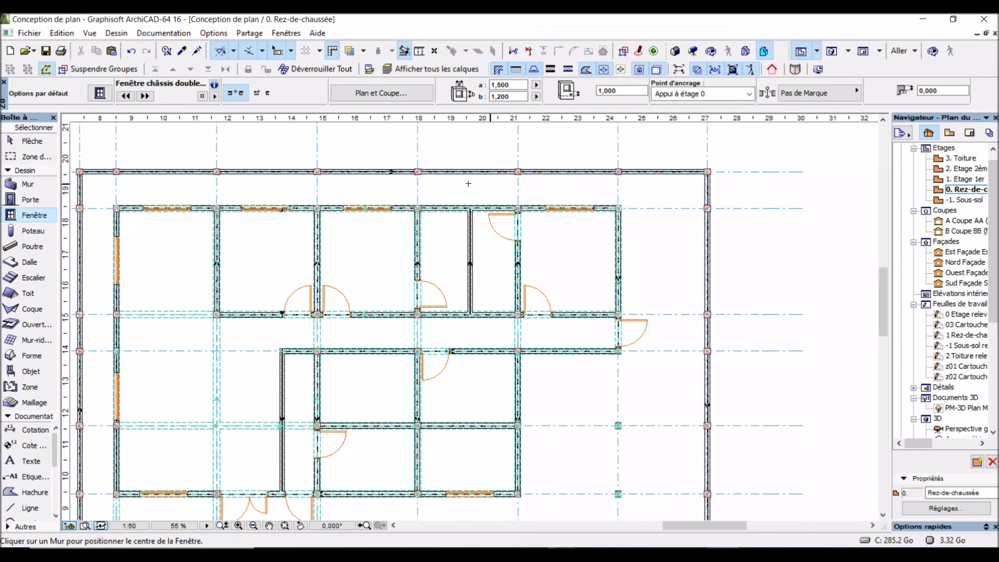
pyautogui.scroll(-2, 470, 175)
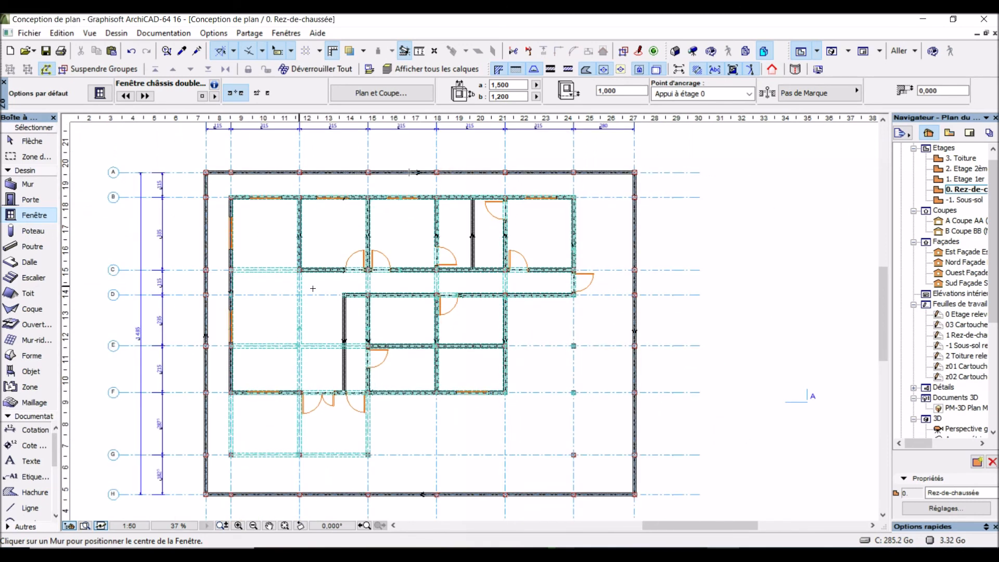
pyautogui.click(830, 56)
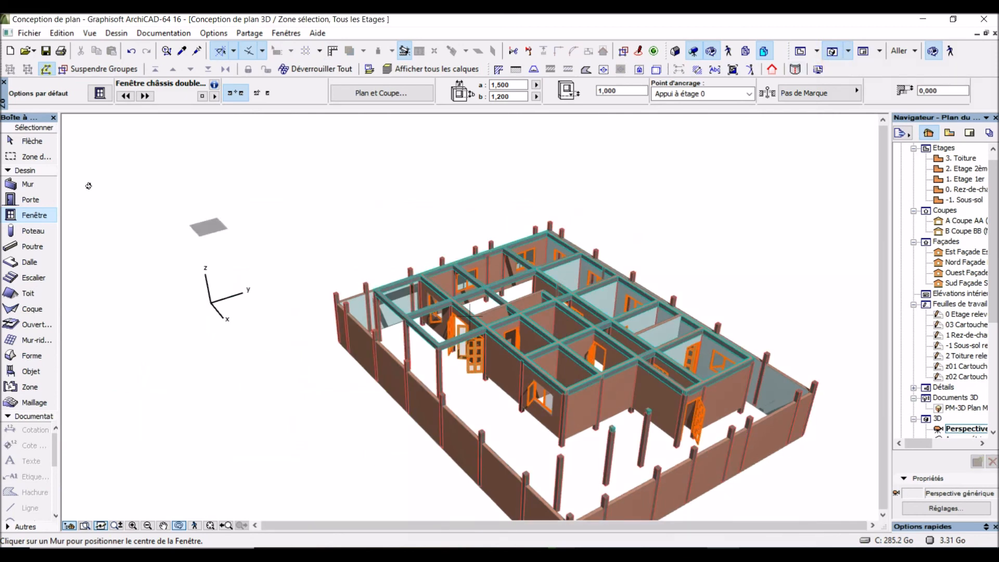
# Select the grouped perimeter walls in the 3D perspective.
pyautogui.click(29, 142)
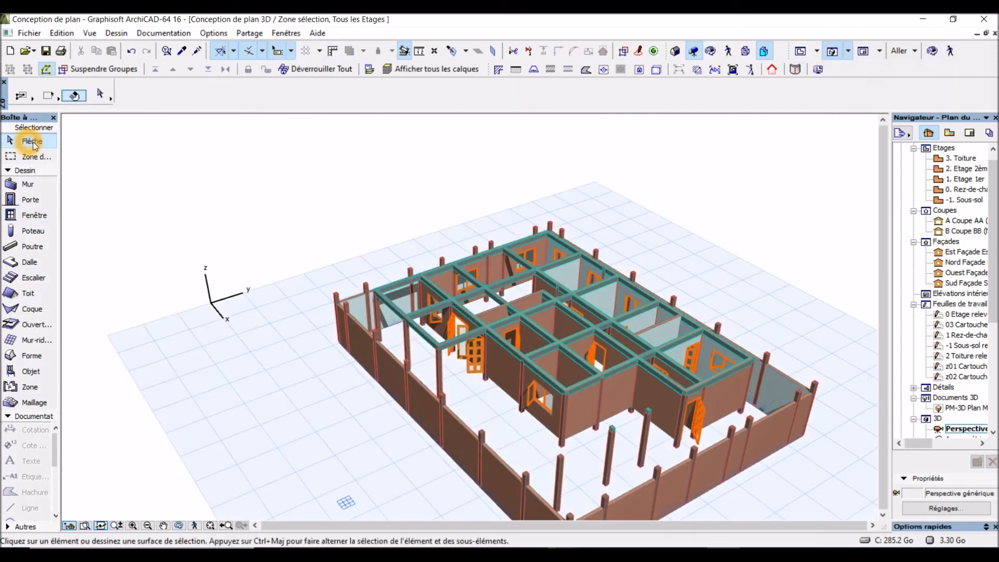
pyautogui.click(383, 372)
pyautogui.click(384, 373)
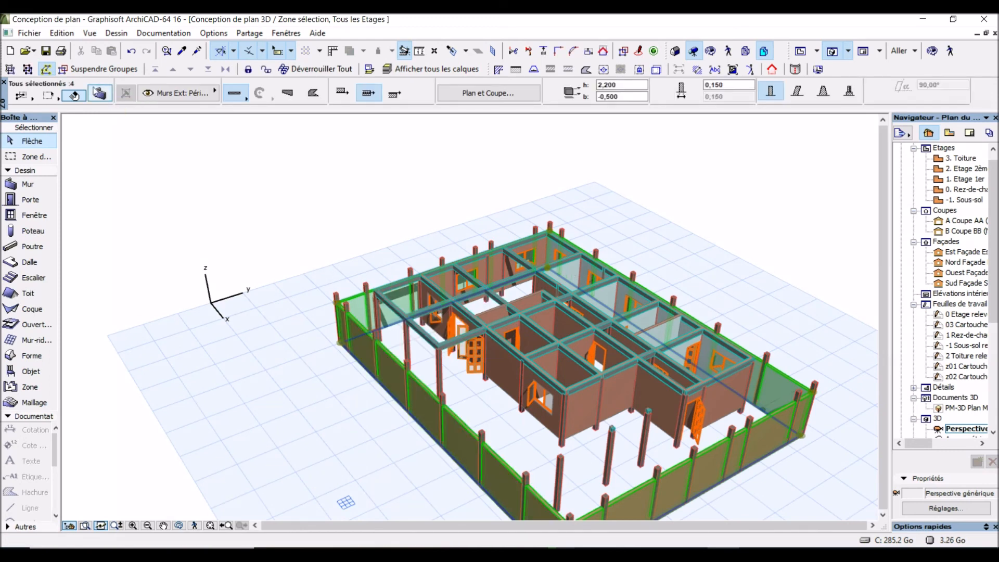
# Suspend groups to select a single perimeter wall on its own, and reactivate the groups.
pyautogui.click(73, 69)
pyautogui.click(7, 69)
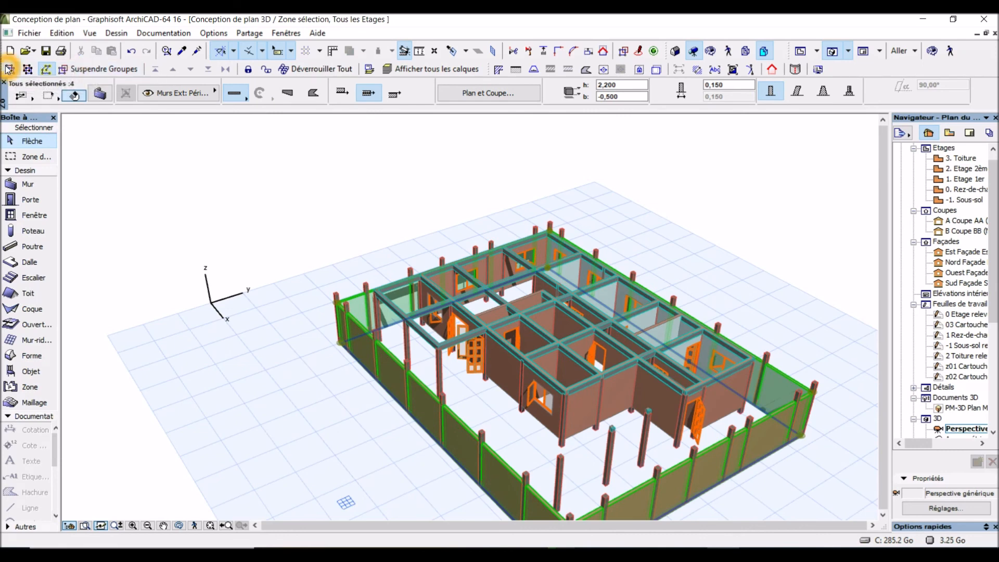
pyautogui.click(32, 70)
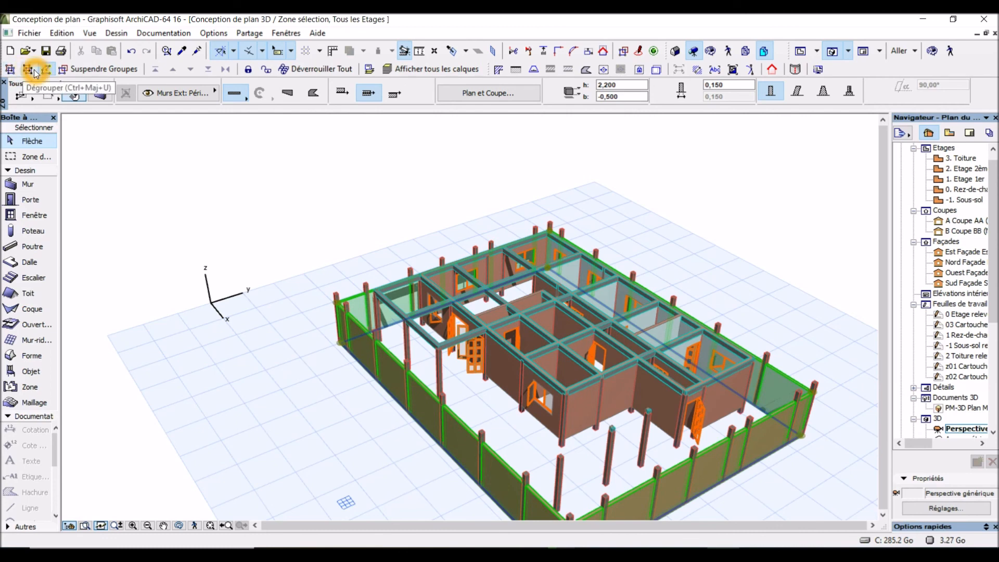
pyautogui.click(92, 70)
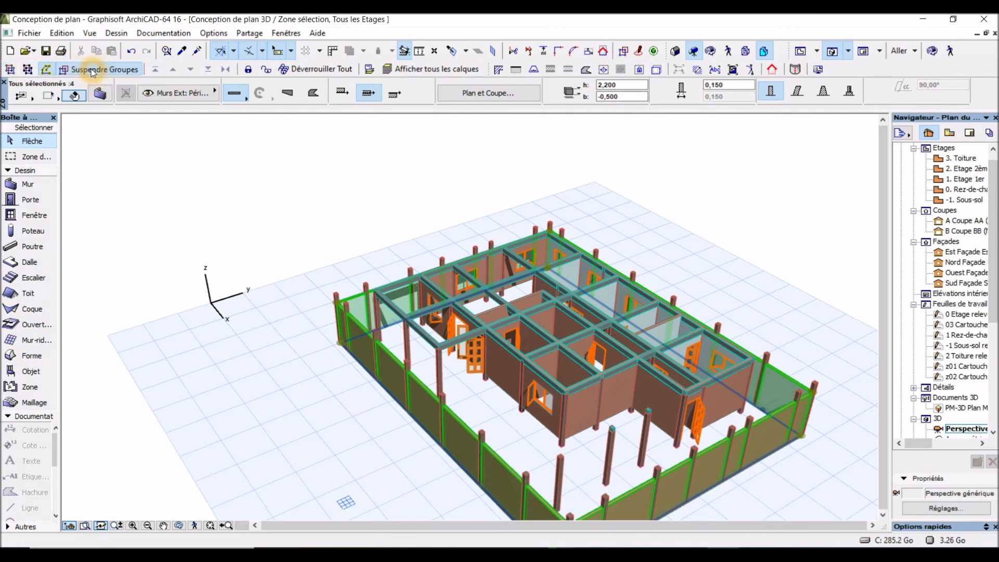
pyautogui.click(262, 204)
pyautogui.click(352, 336)
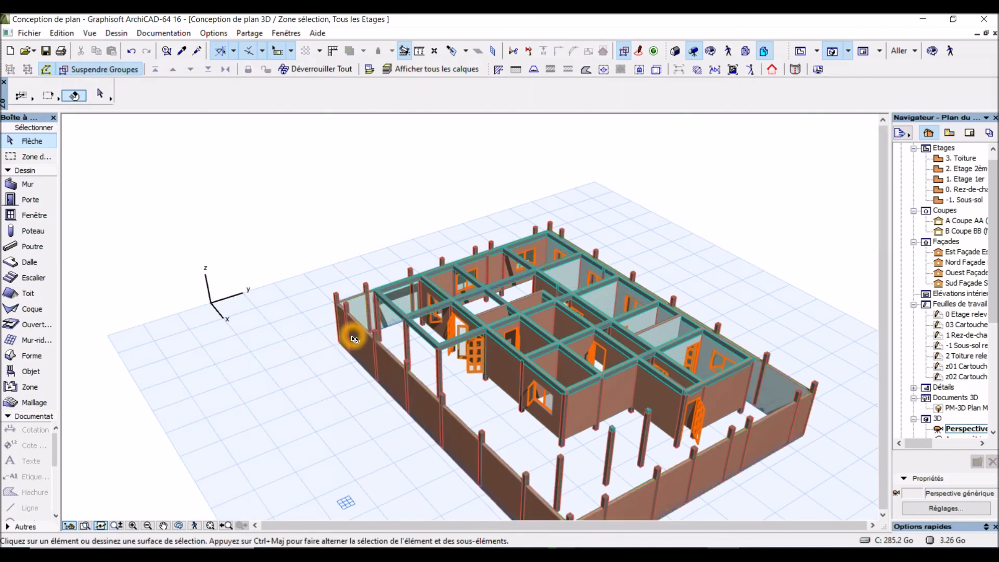
pyautogui.click(360, 348)
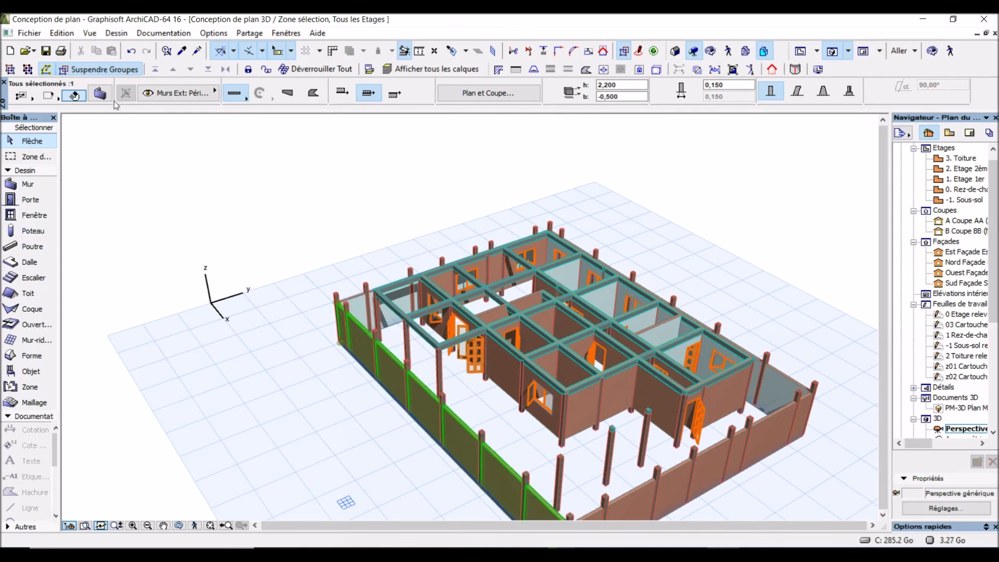
pyautogui.click(101, 70)
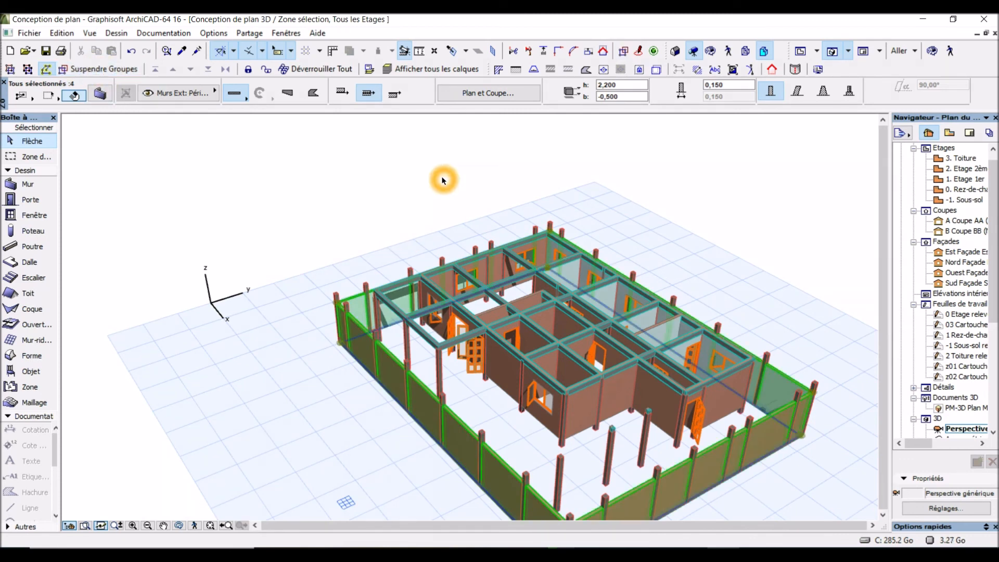
# Set the height of the selected perimeter walls to 1 m and deselect them.
pyautogui.click(623, 85)
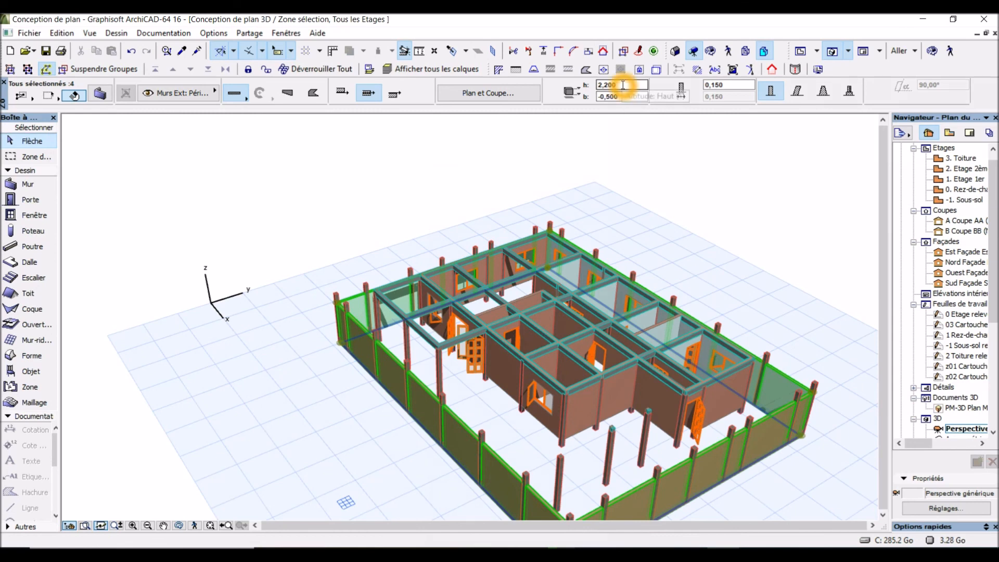
pyautogui.write('1')
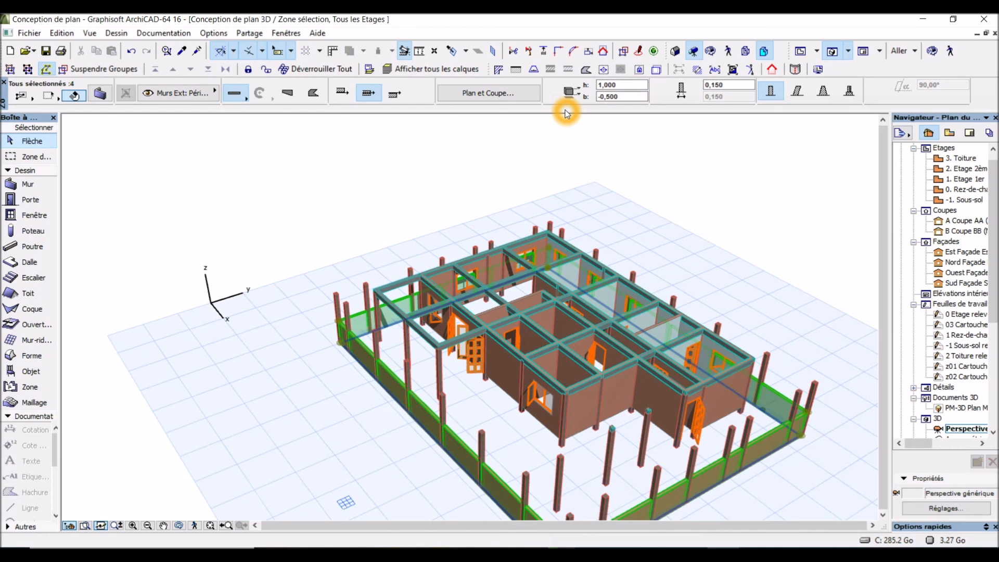
pyautogui.click(714, 177)
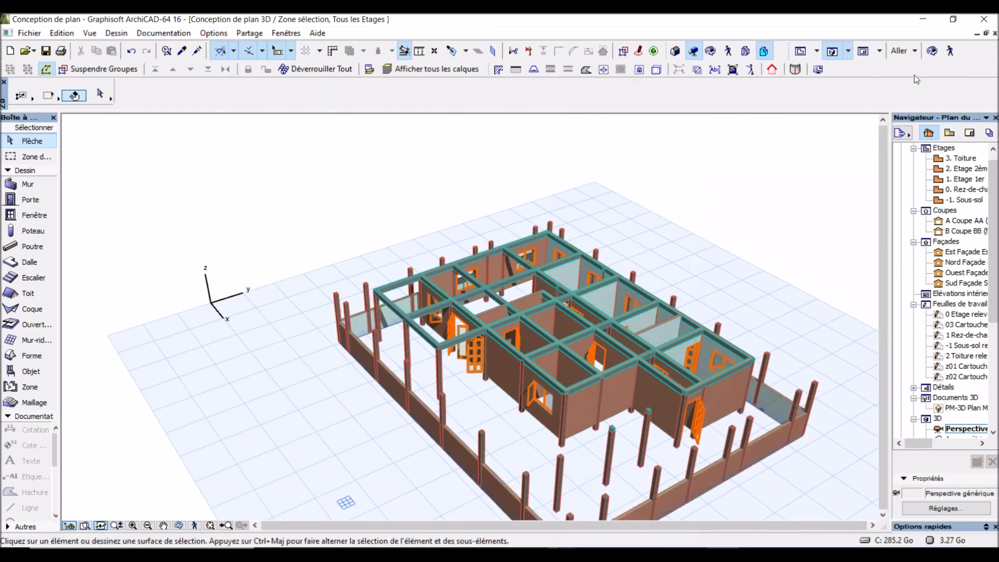
# Examine the perimeter walls and the house's windows from several angles in the 3D perspective.
pyautogui.click(932, 51)
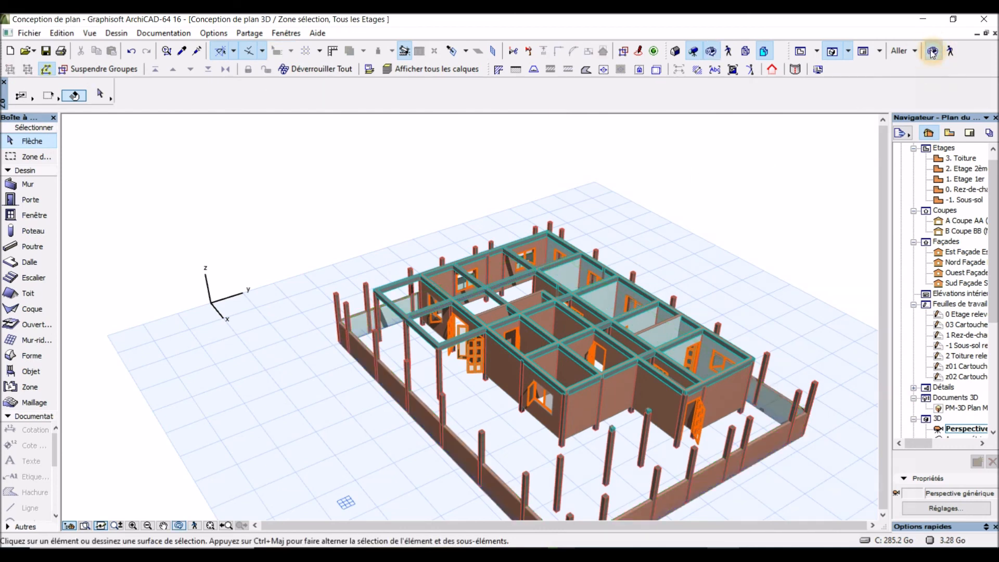
pyautogui.scroll(5, 514, 360)
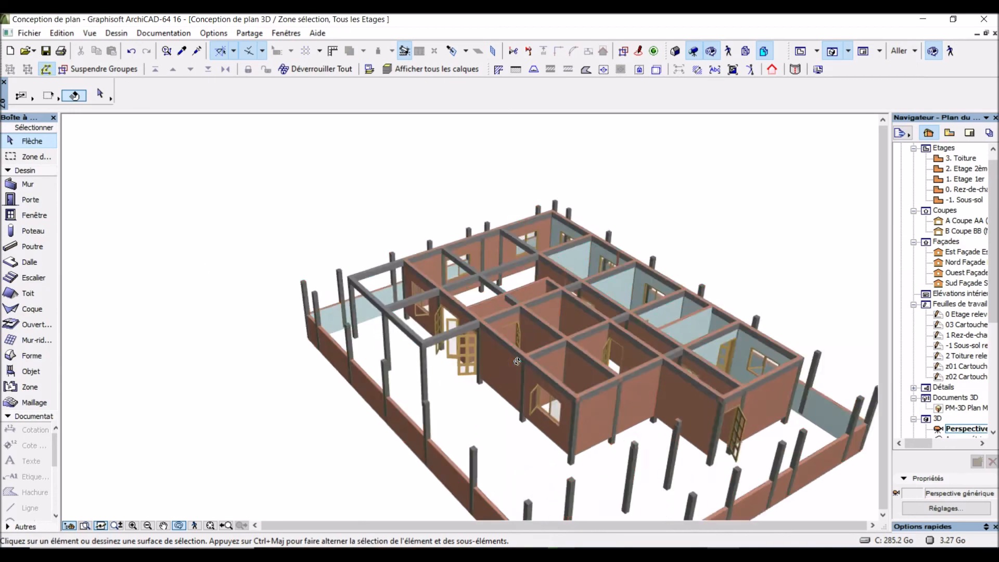
pyautogui.moveTo(521, 360); pyautogui.dragTo(361, 323)
pyautogui.moveTo(242, 317); pyautogui.dragTo(722, 207)
pyautogui.scroll(-2, 722, 208)
pyautogui.scroll(-1, 237, 303)
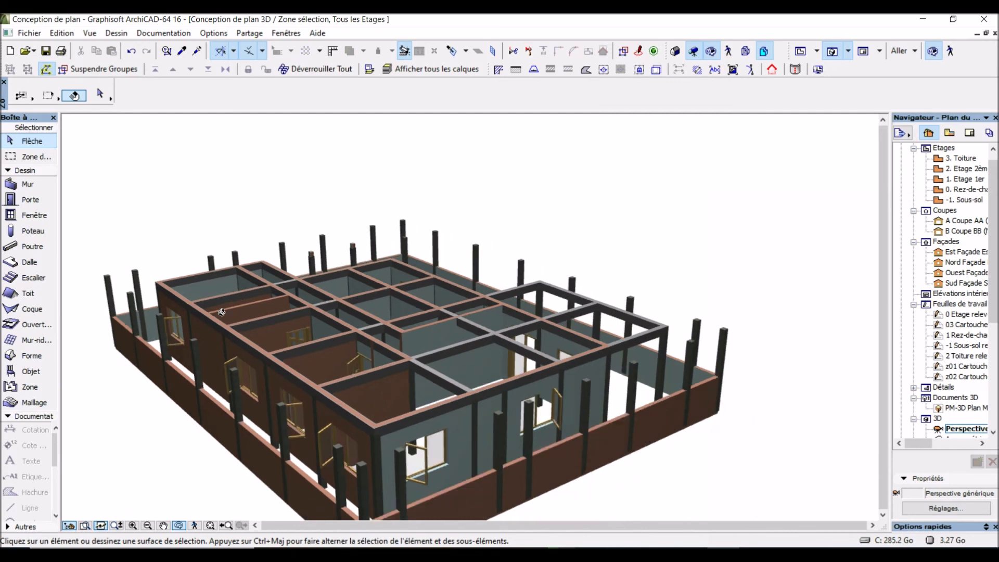
pyautogui.moveTo(224, 313); pyautogui.dragTo(317, 302)
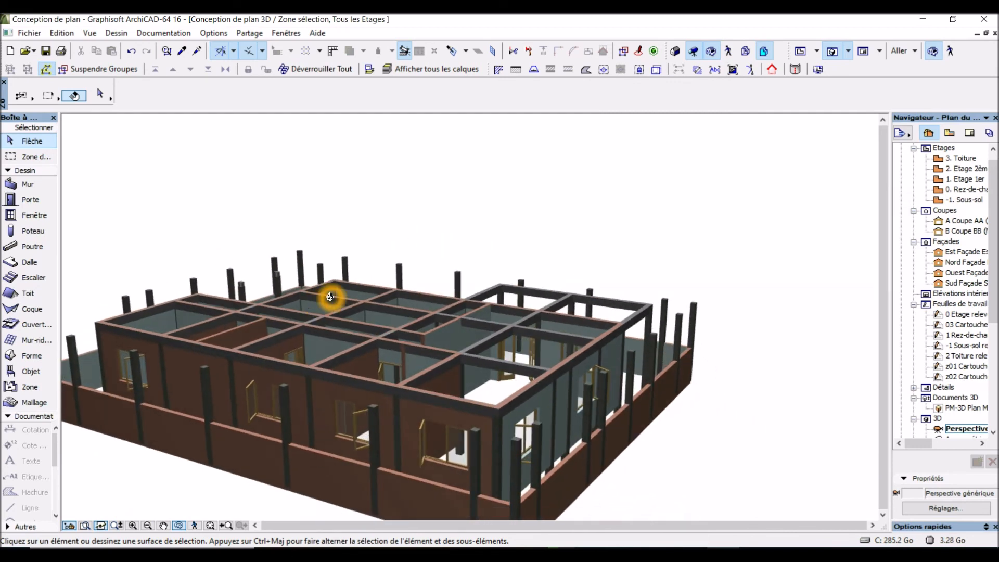
# Return to the ground floor plan and choose the basic window Fenêtre 16 as the default window.
pyautogui.click(801, 51)
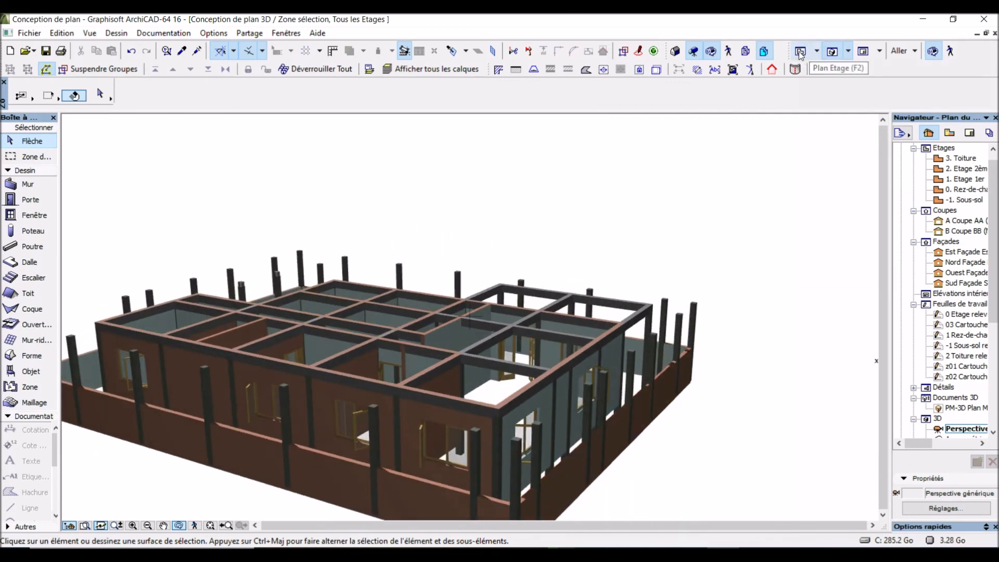
pyautogui.click(31, 216)
pyautogui.click(213, 223)
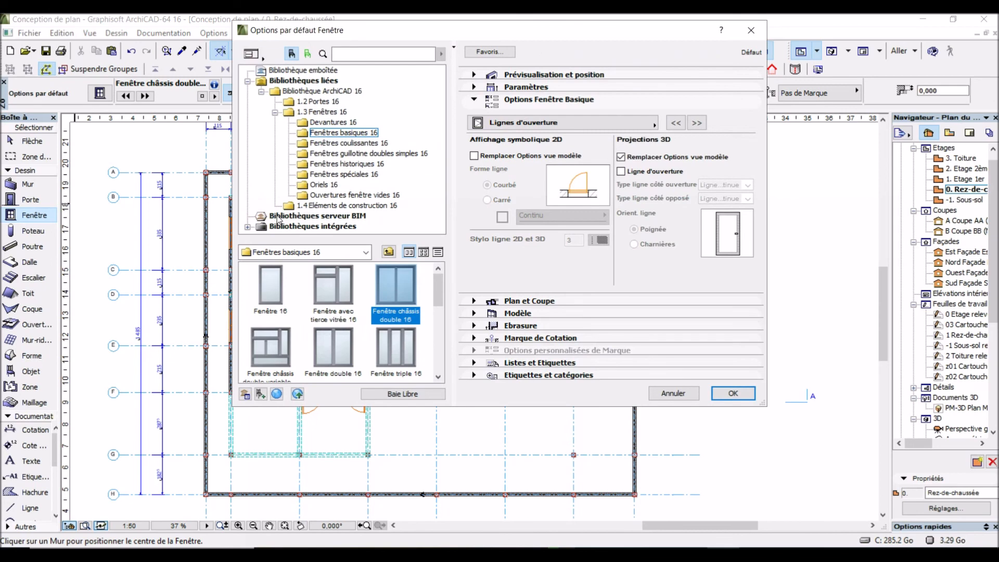
pyautogui.click(289, 292)
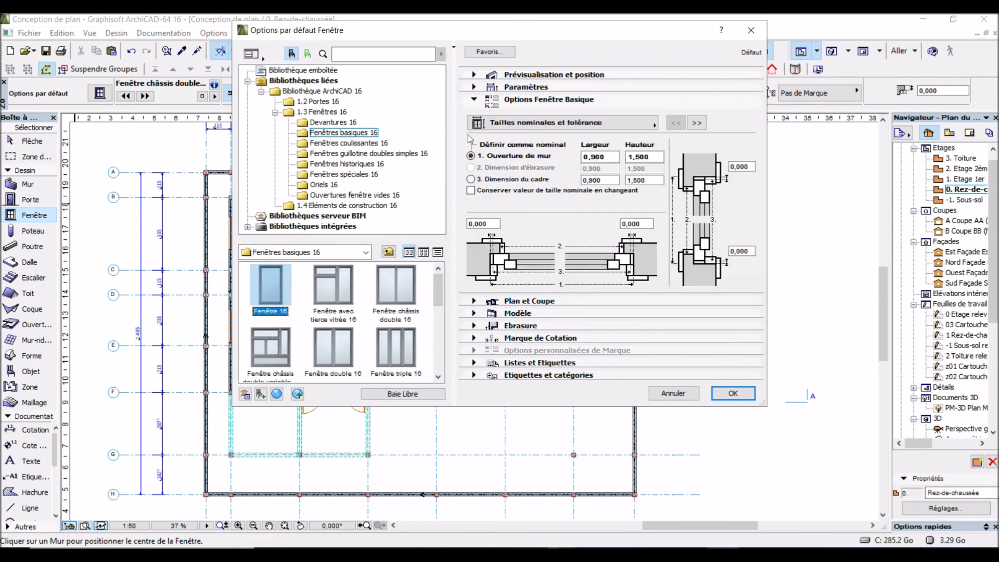
pyautogui.click(473, 75)
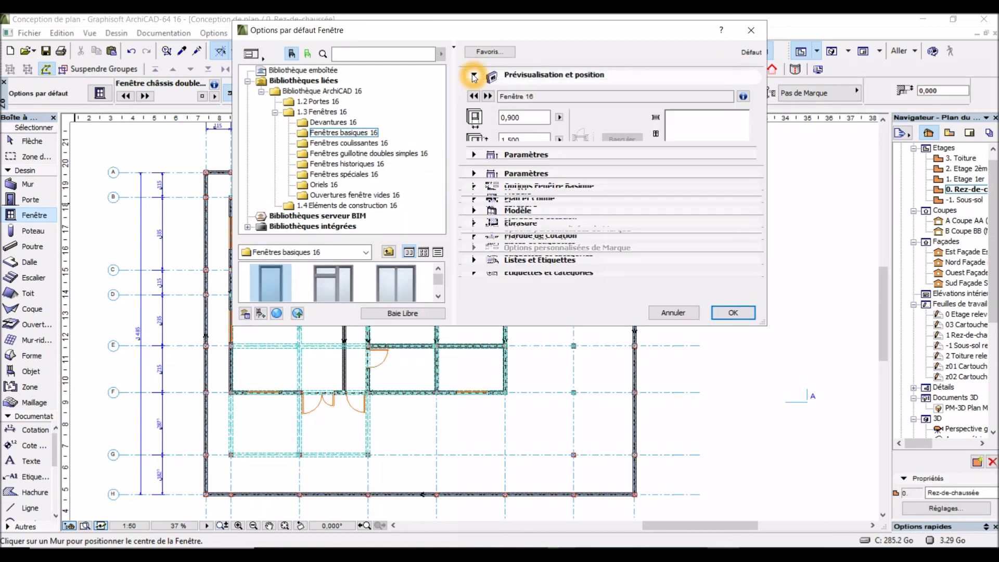
# Set the default Fenêtre 16 window to 0,600 wide and 0,600 high with a sill height of 1,600.
pyautogui.click(521, 119)
pyautogui.click(531, 116)
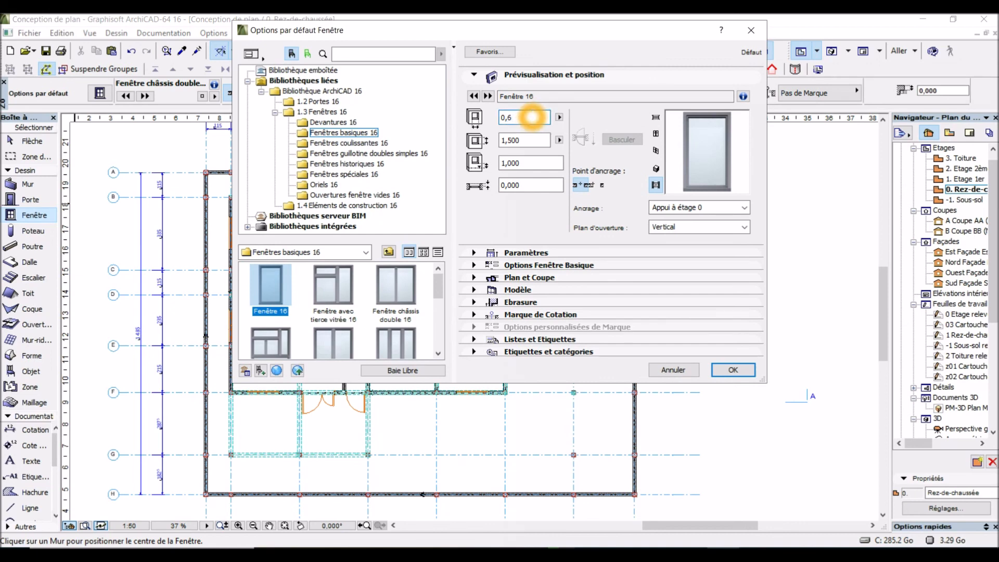
pyautogui.write('0,6')
pyautogui.click(527, 140)
pyautogui.click(527, 140)
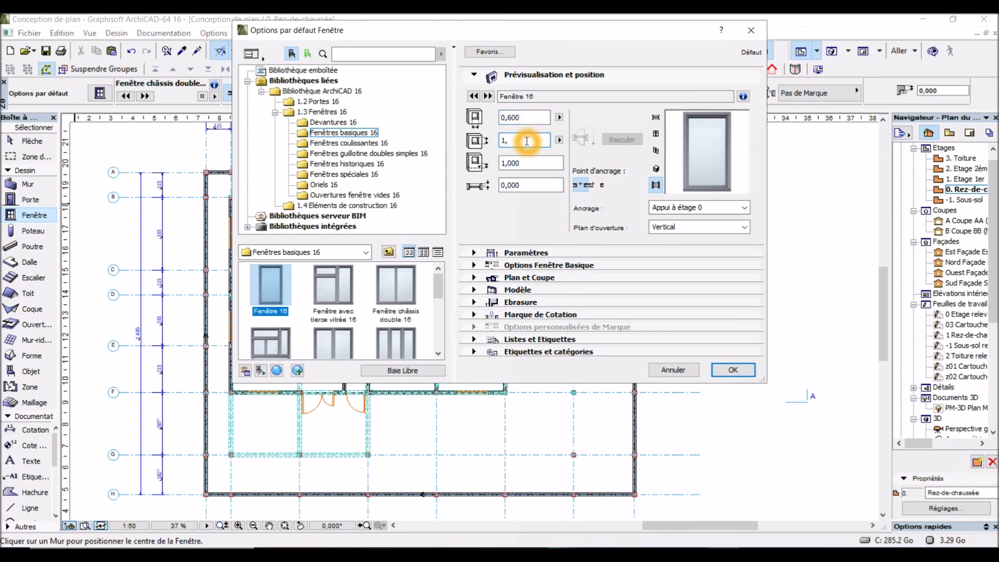
pyautogui.write('0,600')
pyautogui.click(528, 163)
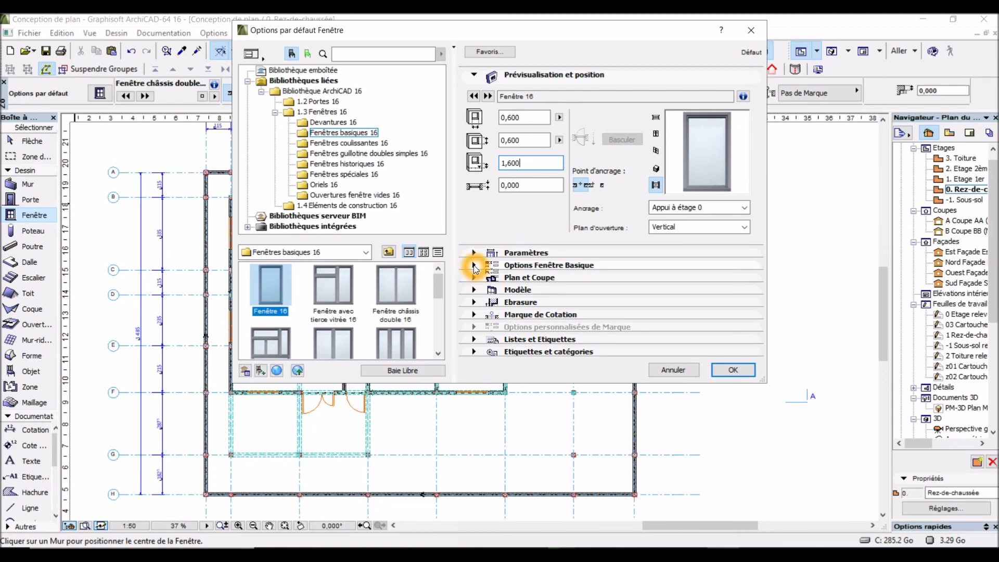
# Override the model view options for the window's 3D projections, turn off its opening line, and apply the default window settings.
pyautogui.click(474, 266)
pyautogui.click(656, 123)
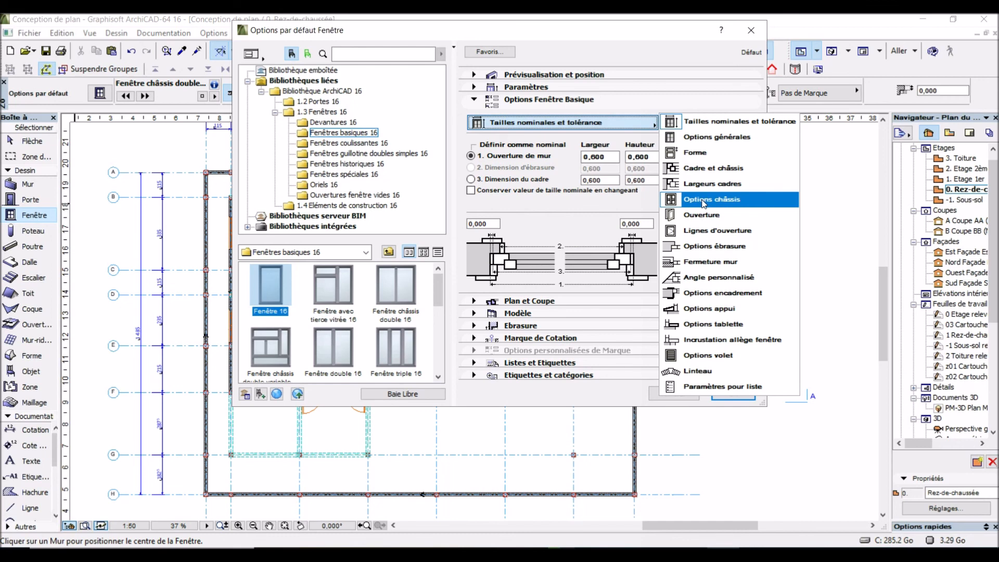
pyautogui.click(711, 231)
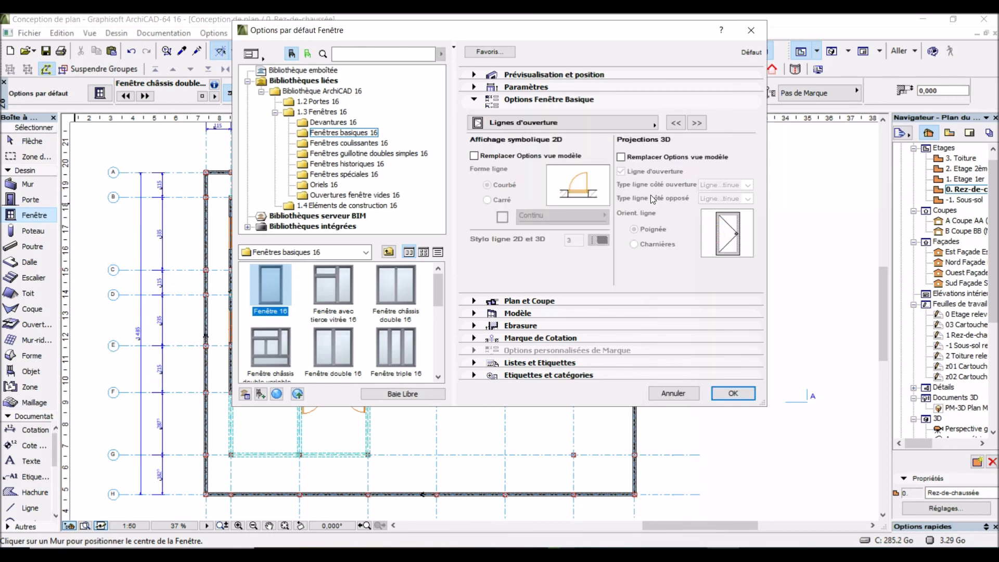
pyautogui.click(621, 156)
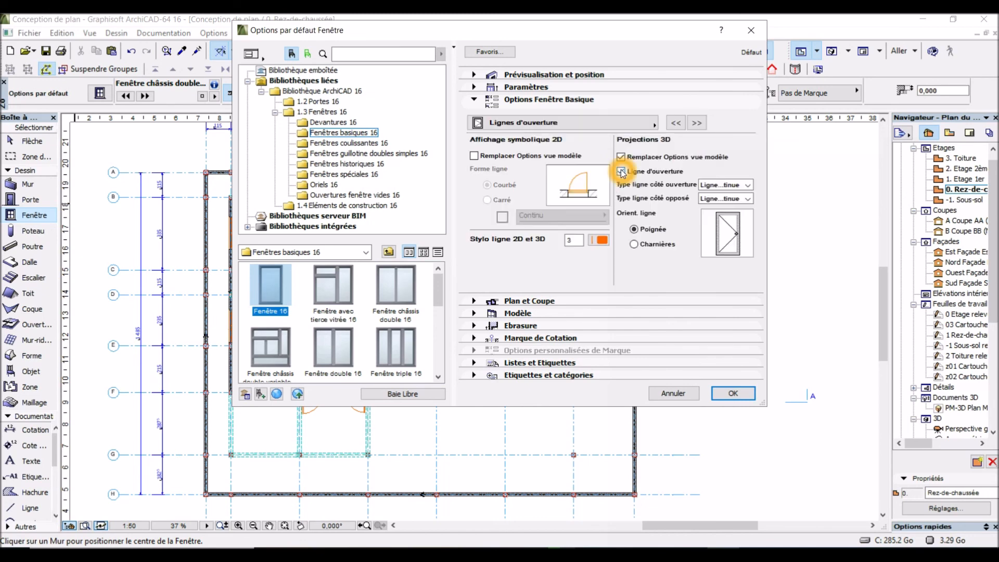
pyautogui.click(621, 171)
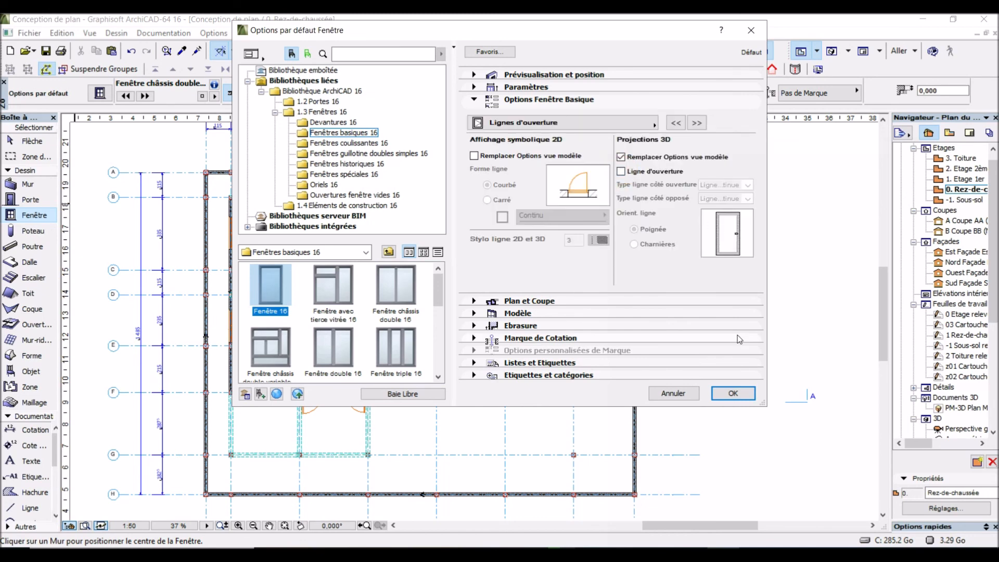
pyautogui.click(732, 392)
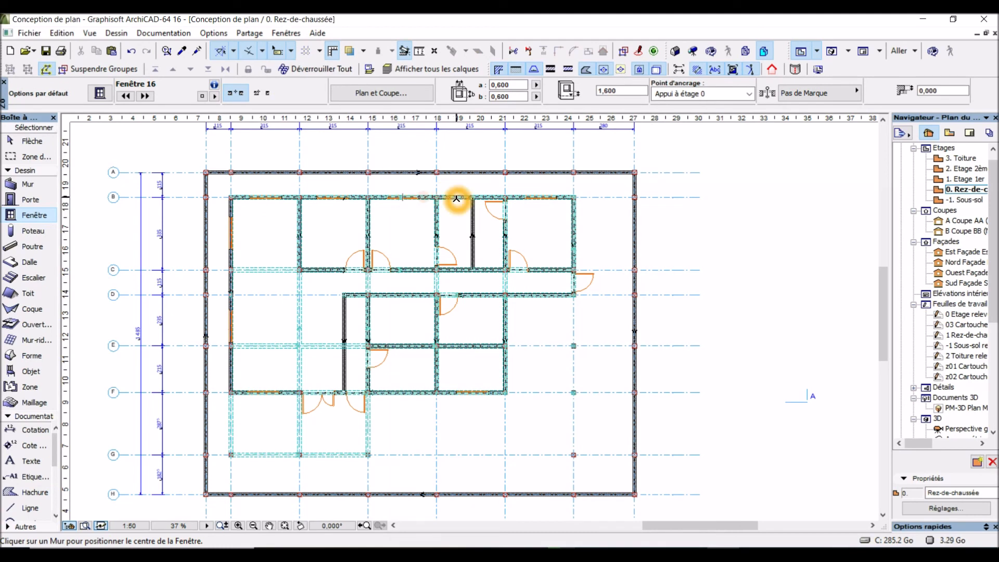
# Place a 0,600 by 0,600 Fenêtre 16 window in the north wall of the western narrow room.
pyautogui.click(453, 180)
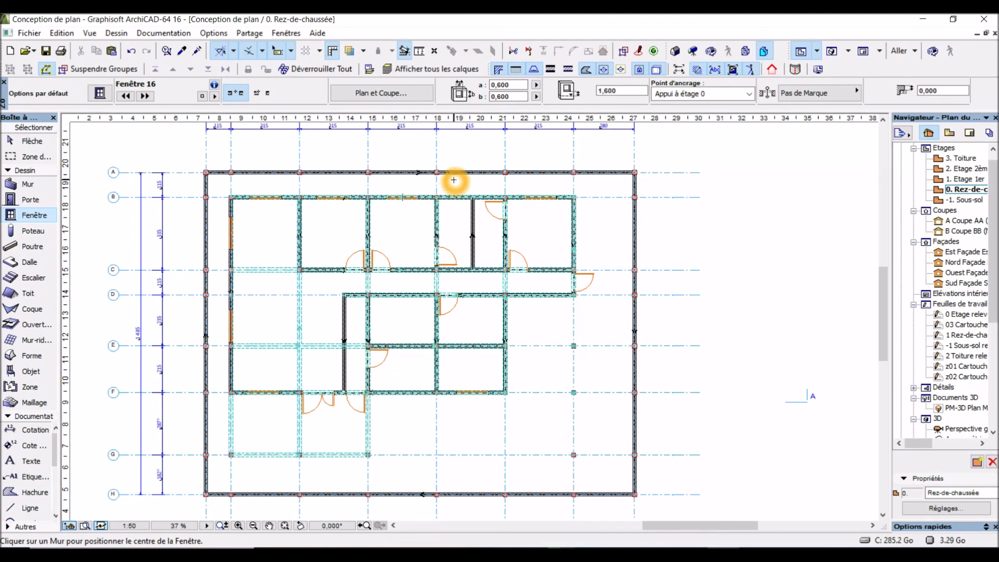
pyautogui.click(463, 187)
pyautogui.scroll(8, 464, 187)
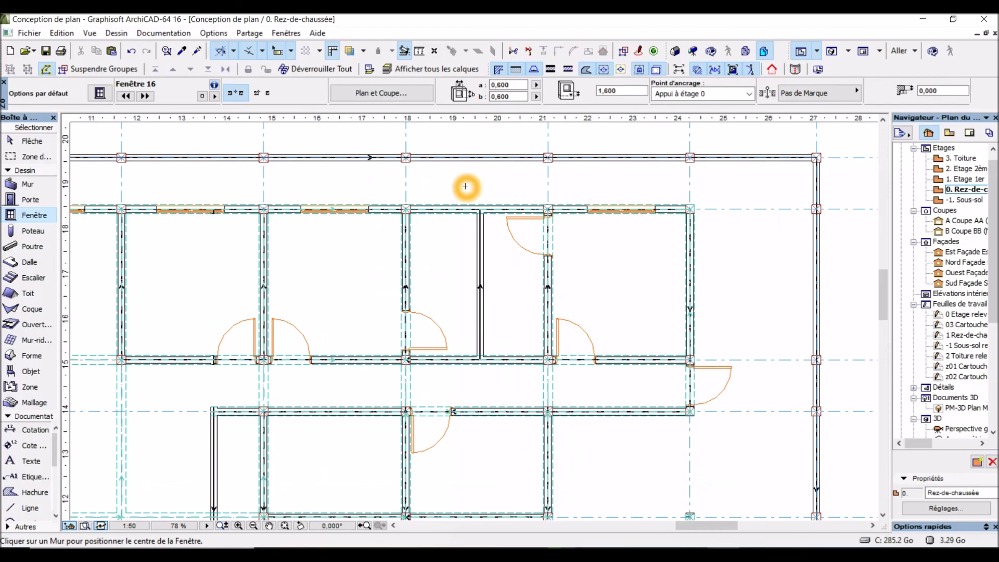
pyautogui.click(425, 243)
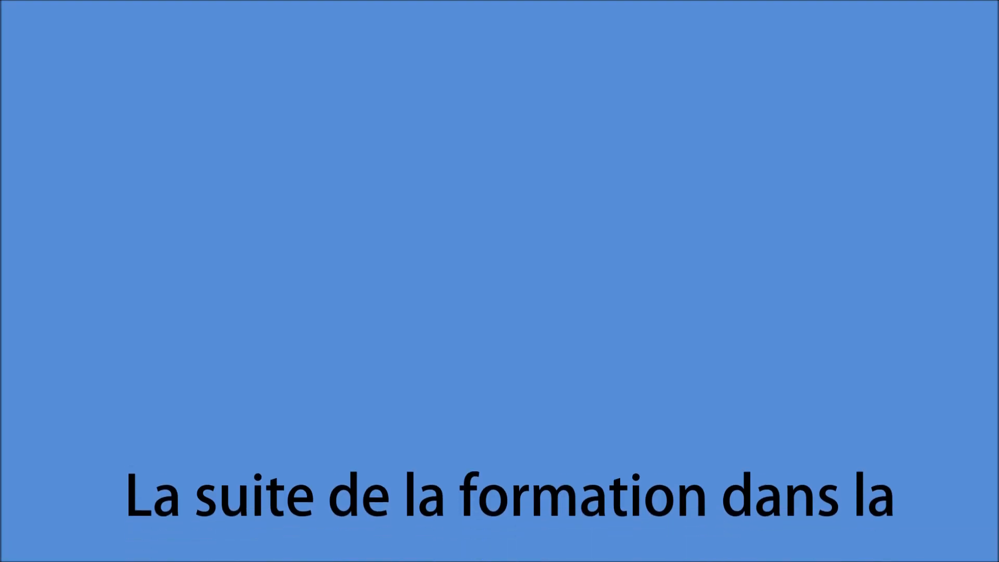